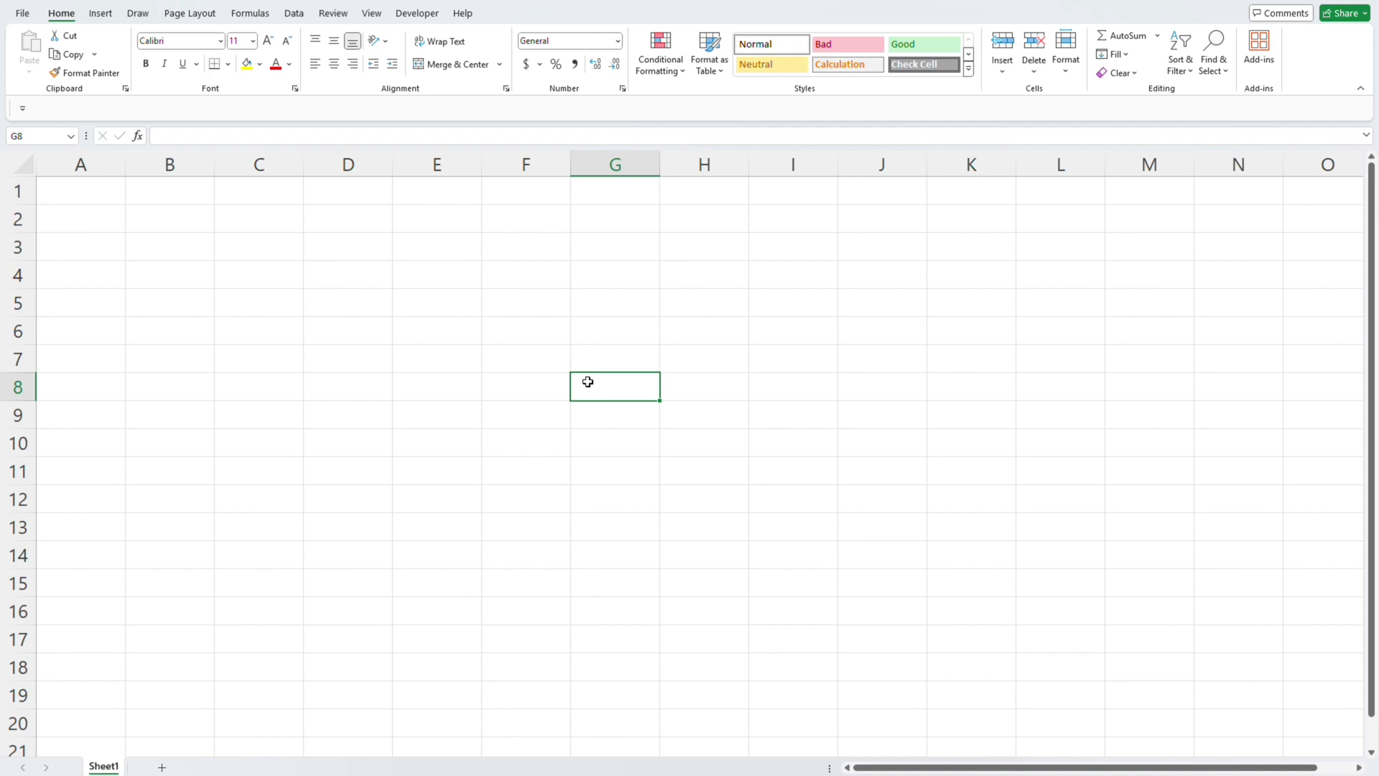
- Highlight single cells D4 and D7 and the cell range D5:F7 on the blank sheet
left_click(350, 268)
left_click(351, 353)
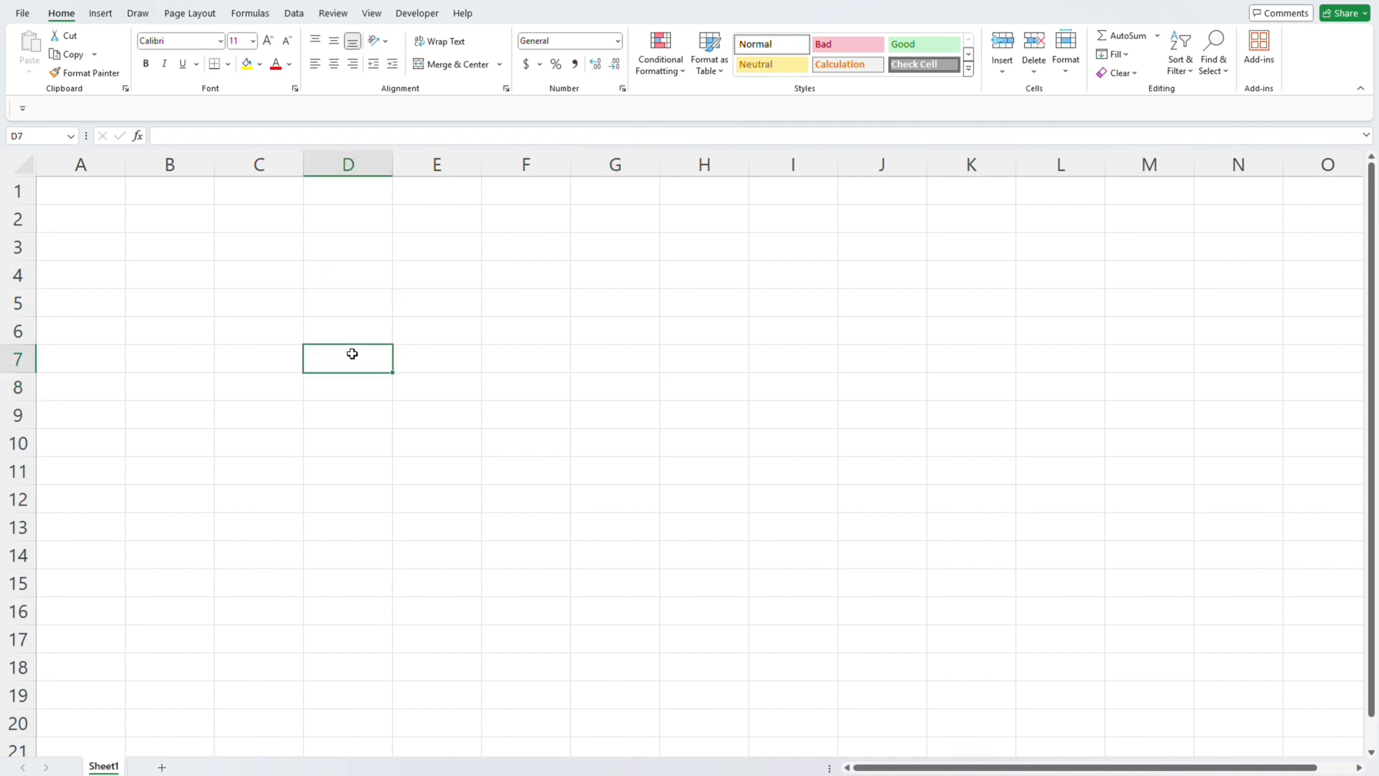
left_click(349, 272)
left_click(351, 354)
left_click_drag(351, 355, 514, 293)
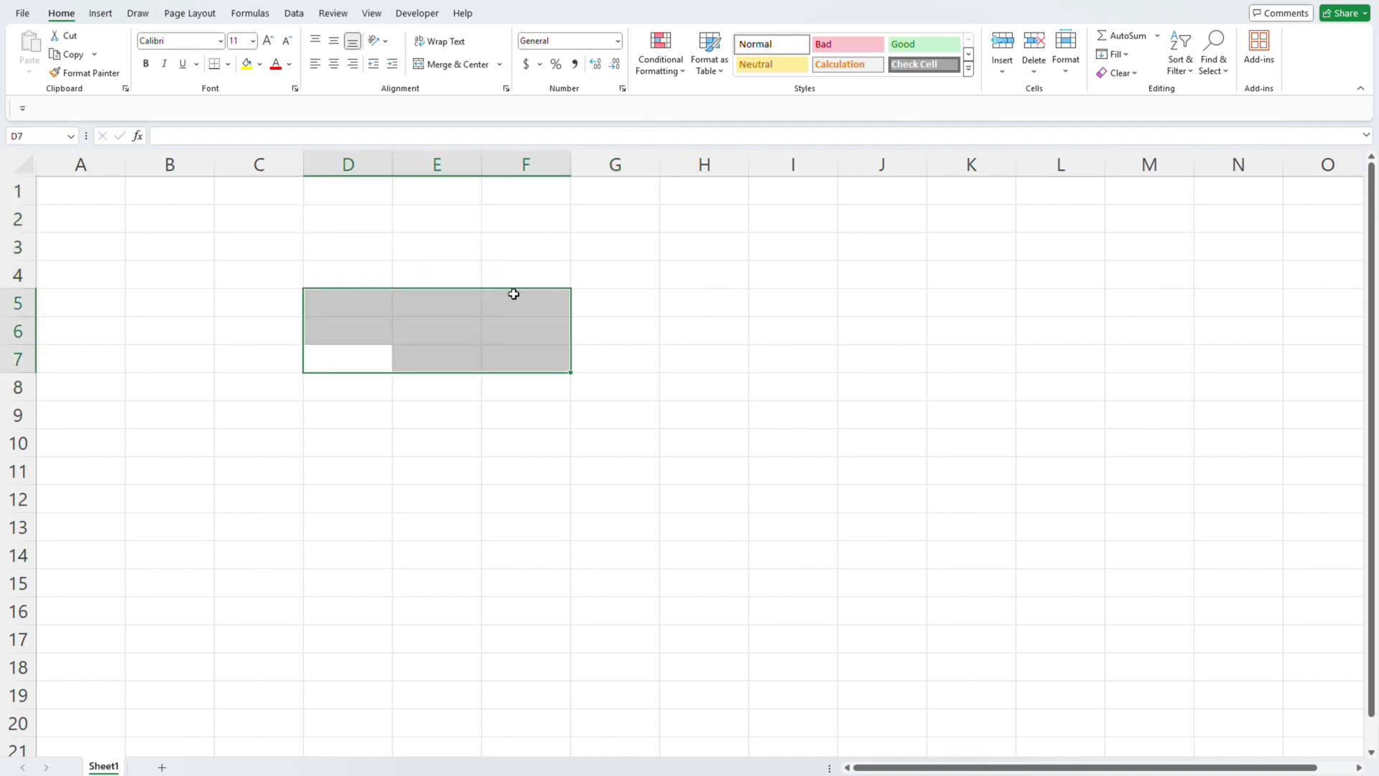
left_click(513, 294)
- Highlight the whole columns F, G, H and I one at a time
left_click(526, 163)
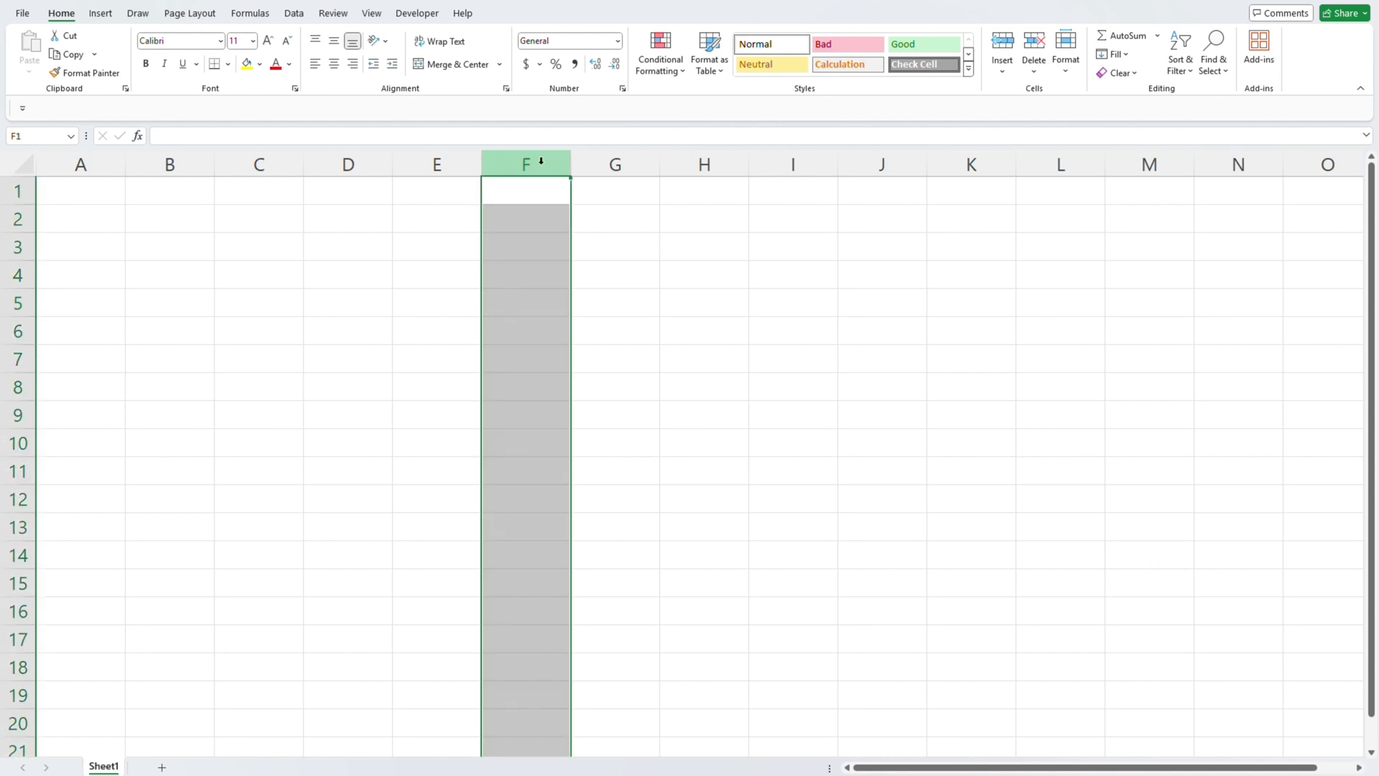
left_click(610, 159)
left_click(699, 159)
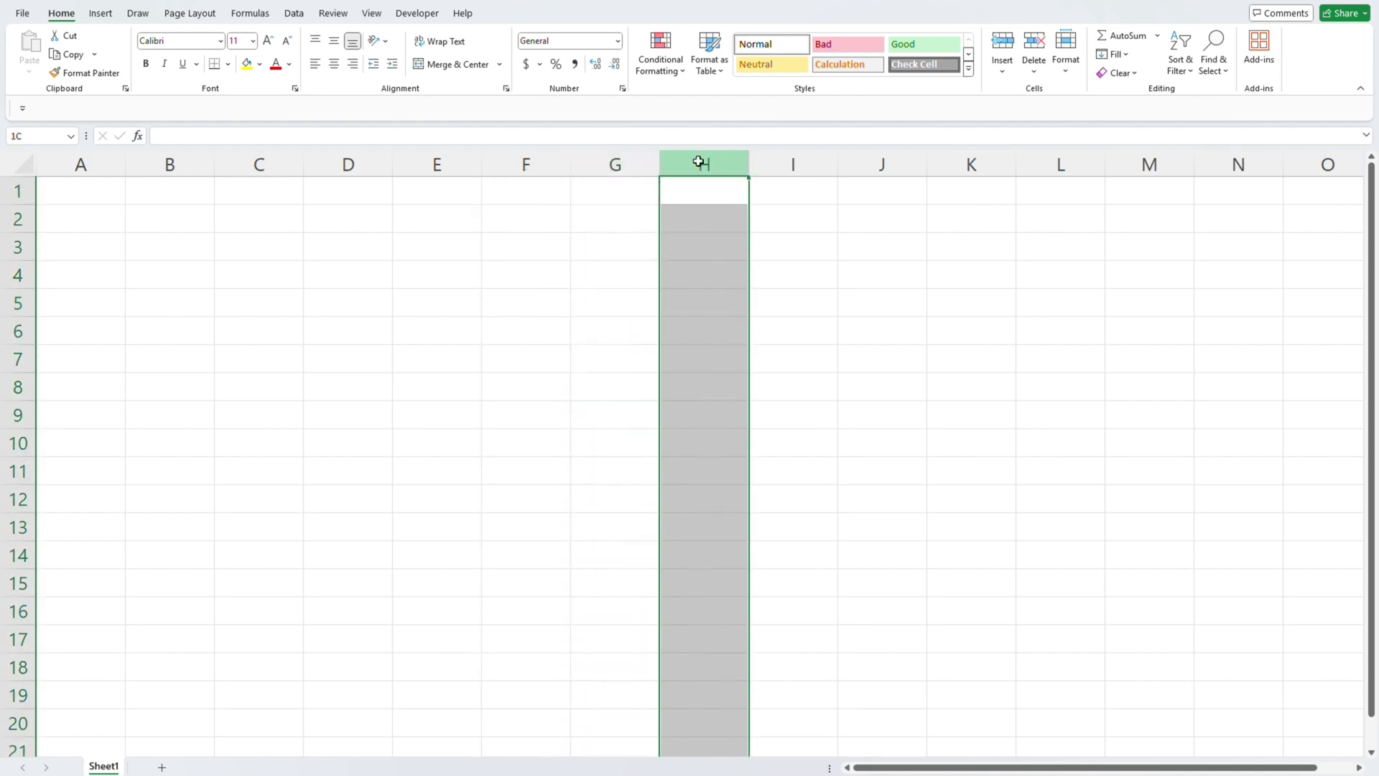
left_click(782, 159)
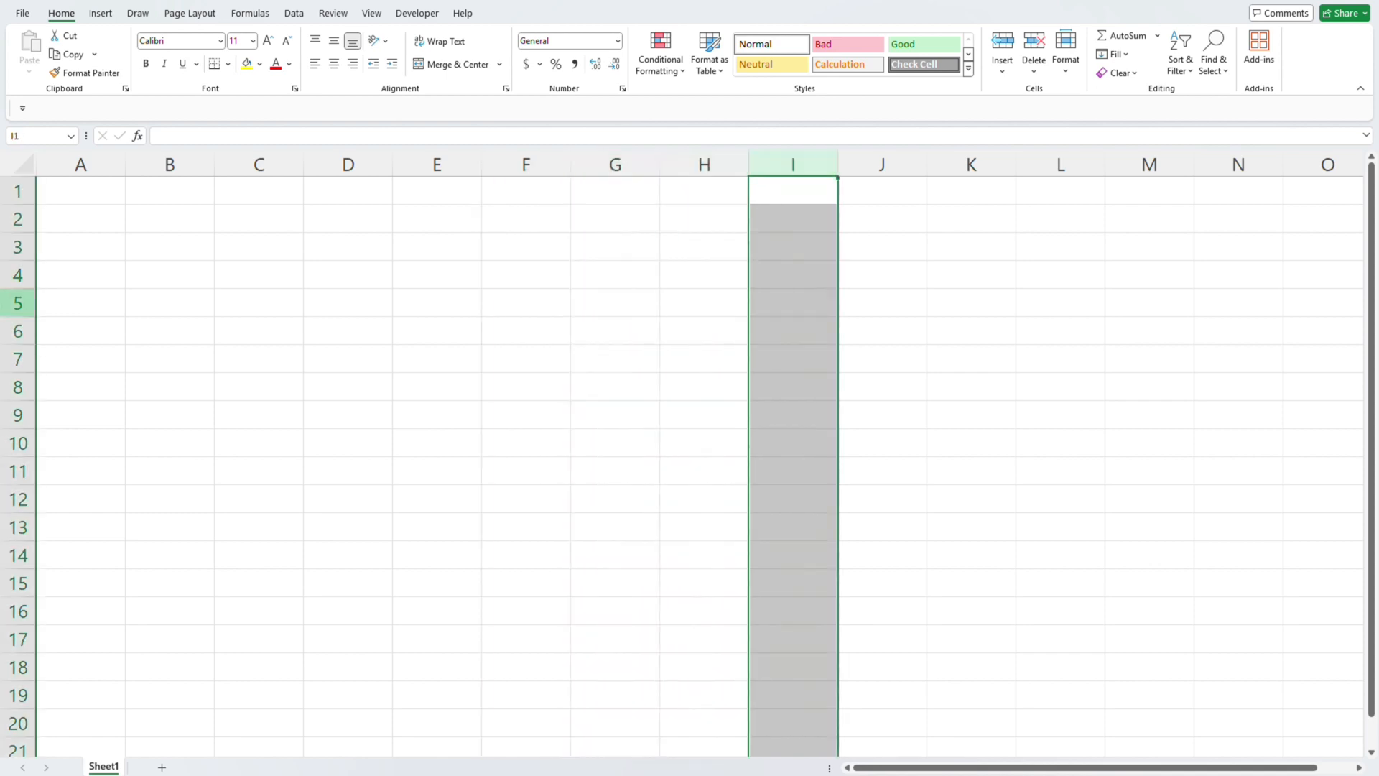
left_click(698, 161)
left_click(782, 160)
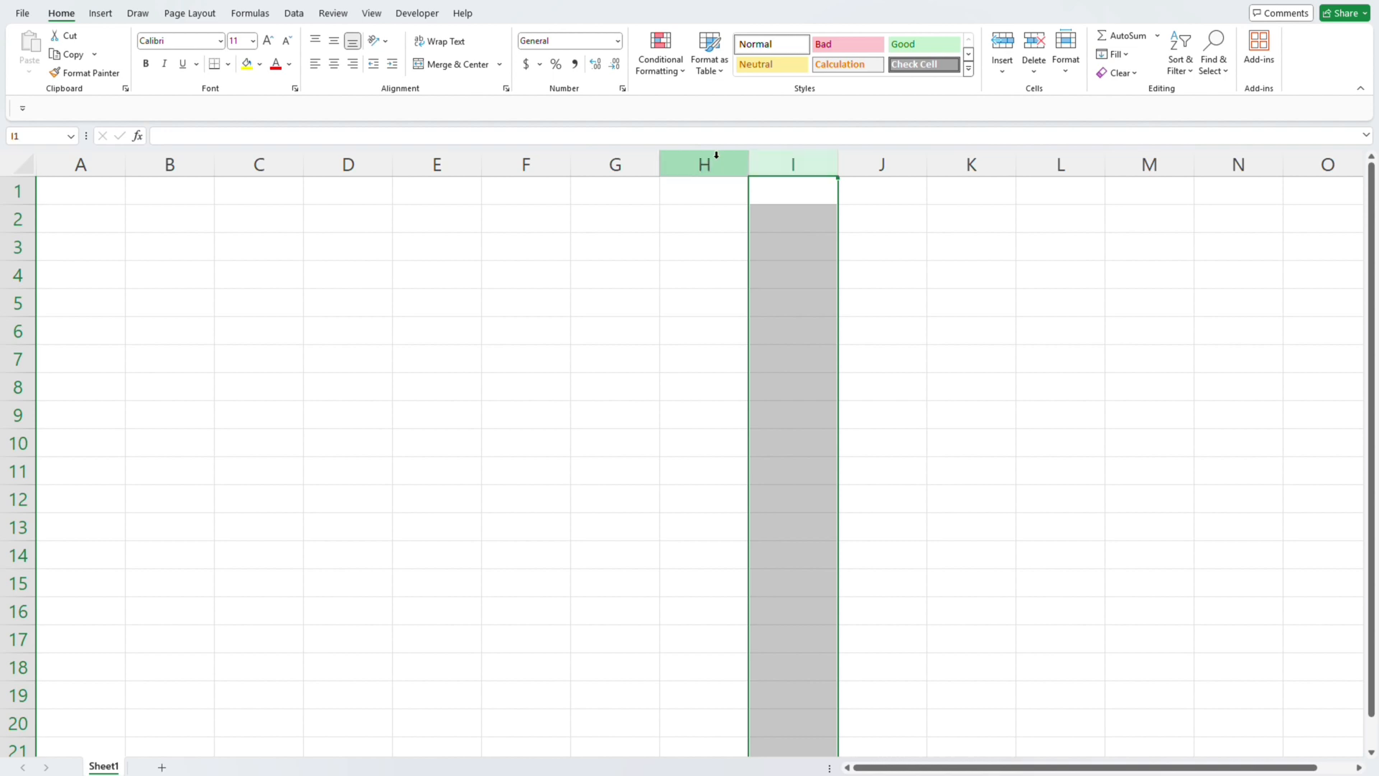
left_click(698, 161)
left_click(781, 159)
left_click(18, 302)
left_click(700, 162)
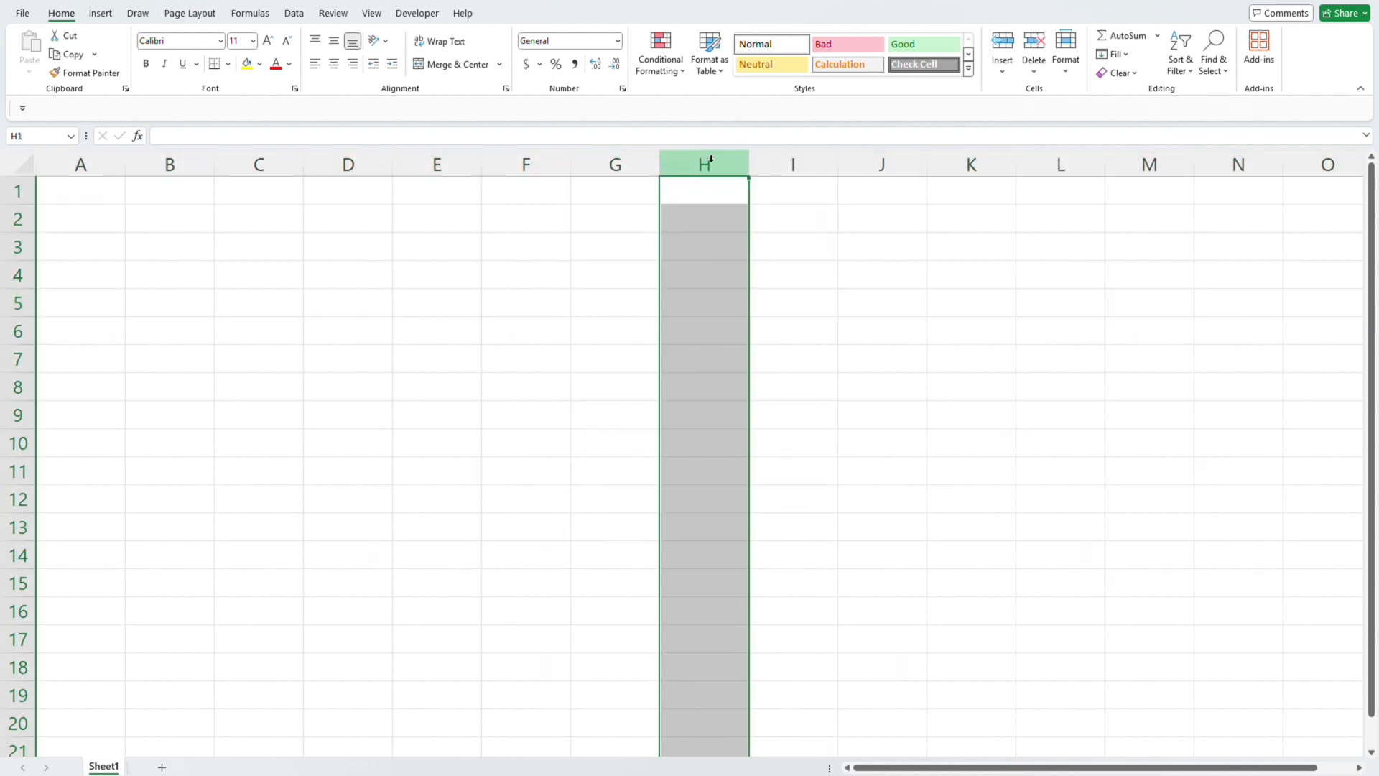
left_click(780, 158)
- Highlight the whole rows 5 to 9 one at a time
left_click(6, 310)
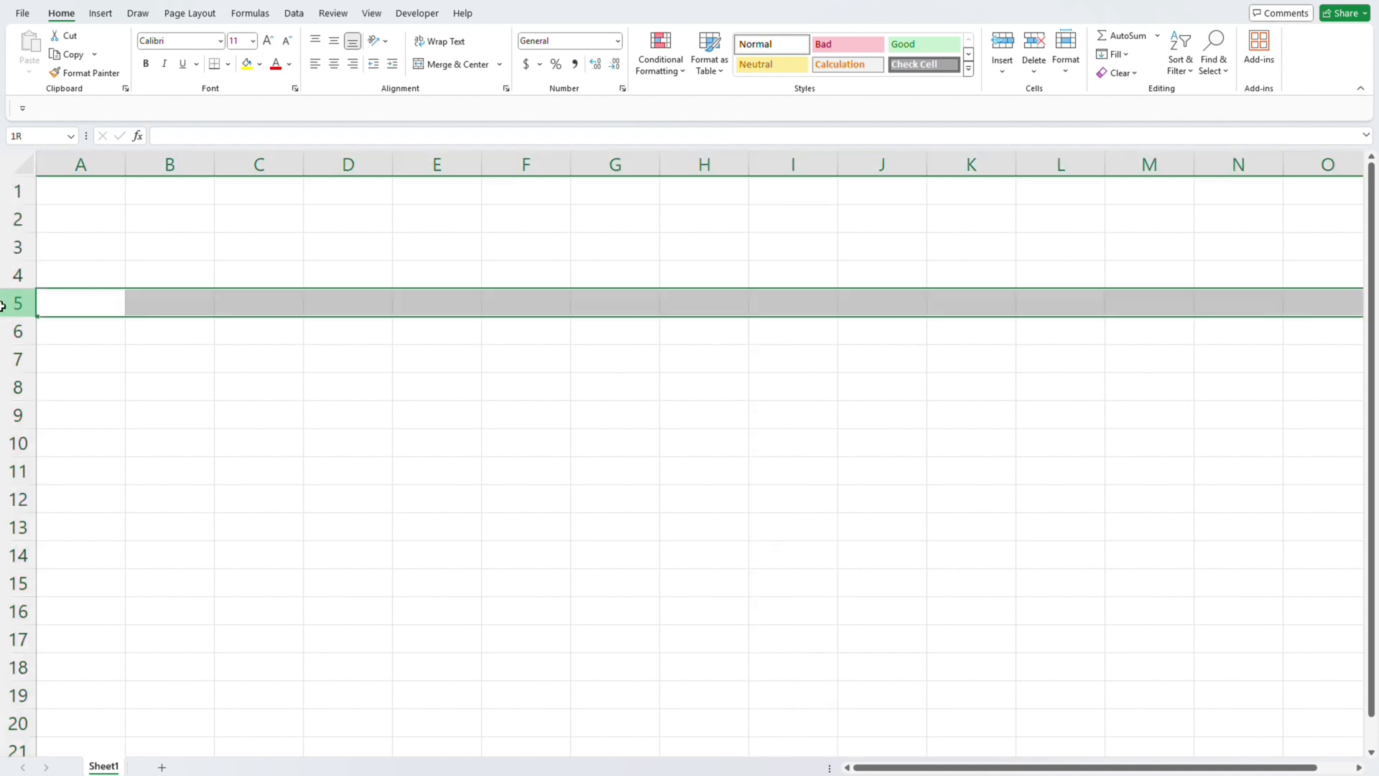
left_click(6, 329)
left_click(18, 358)
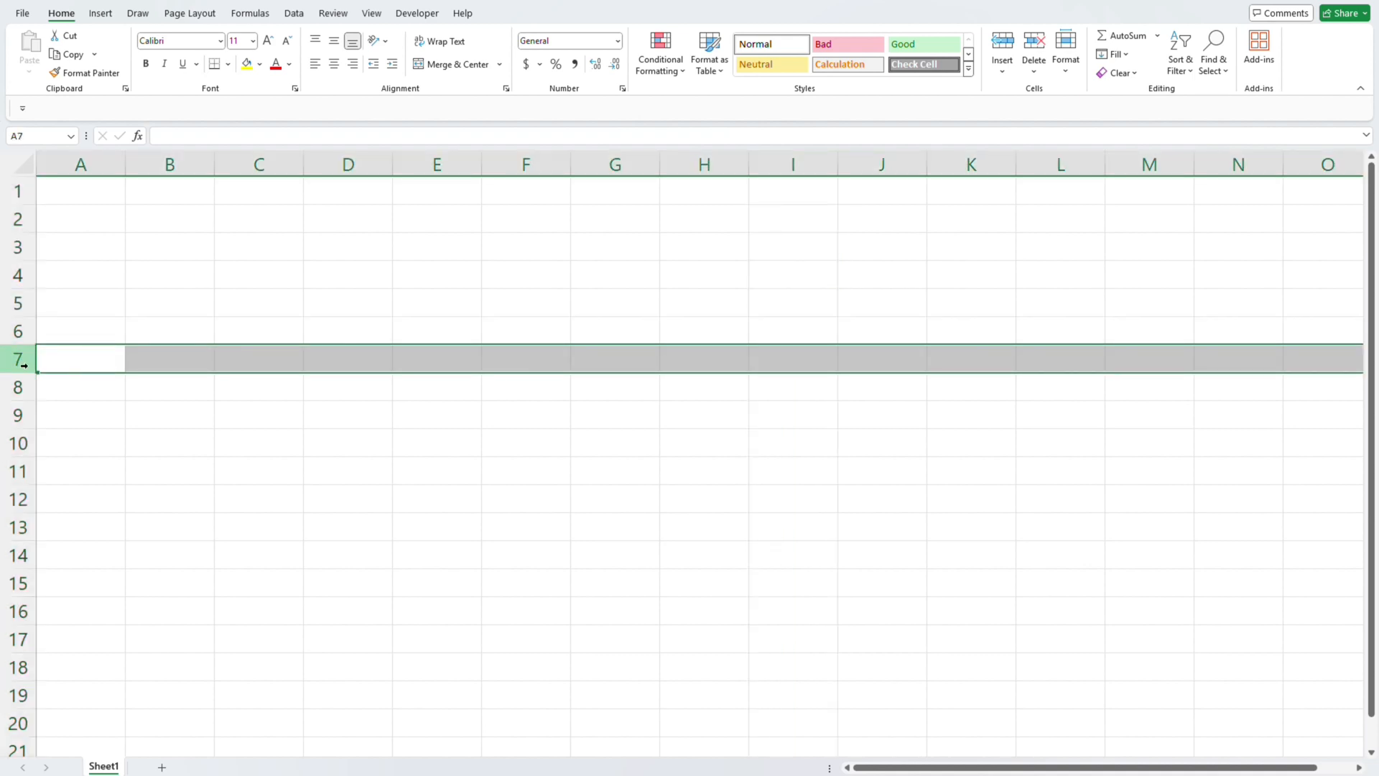
left_click(19, 389)
left_click(25, 428)
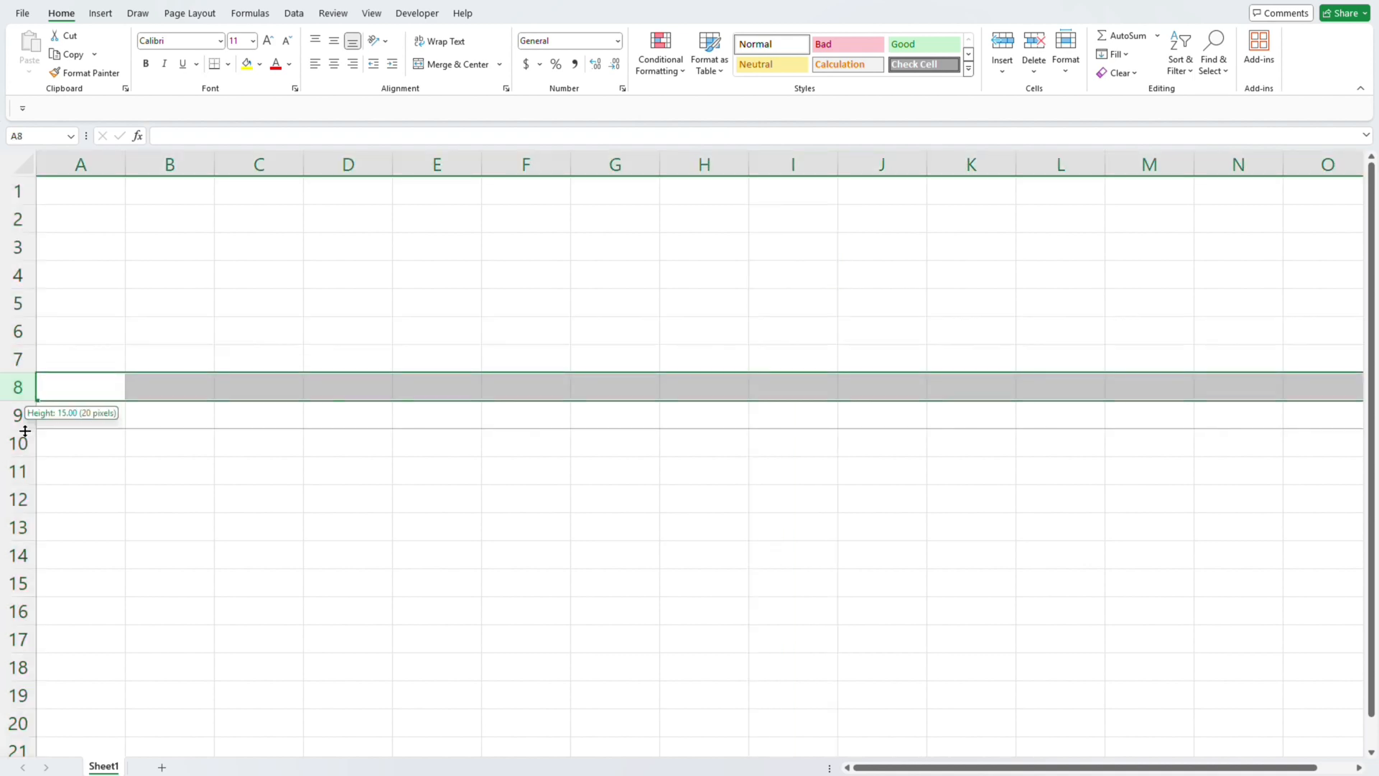
left_click(18, 416)
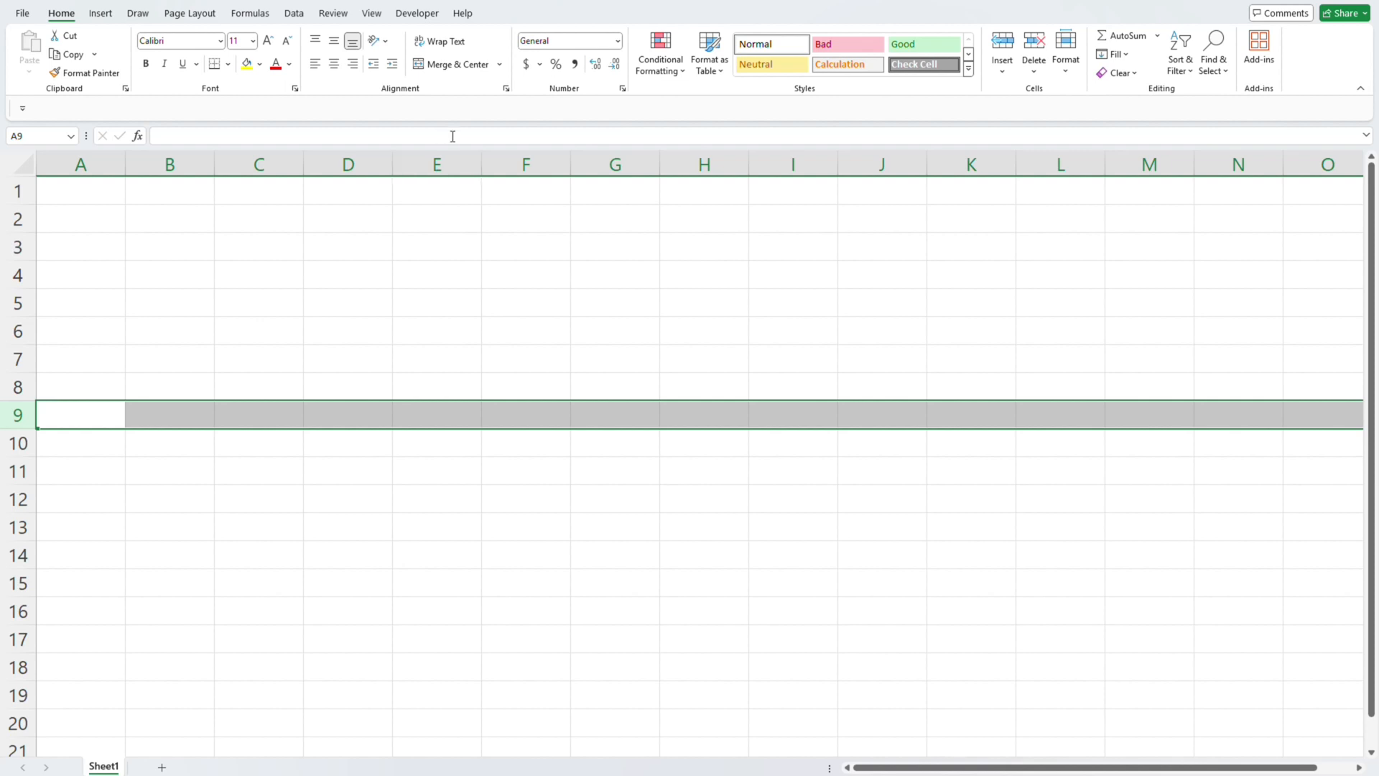
left_click(451, 215)
left_click(385, 223)
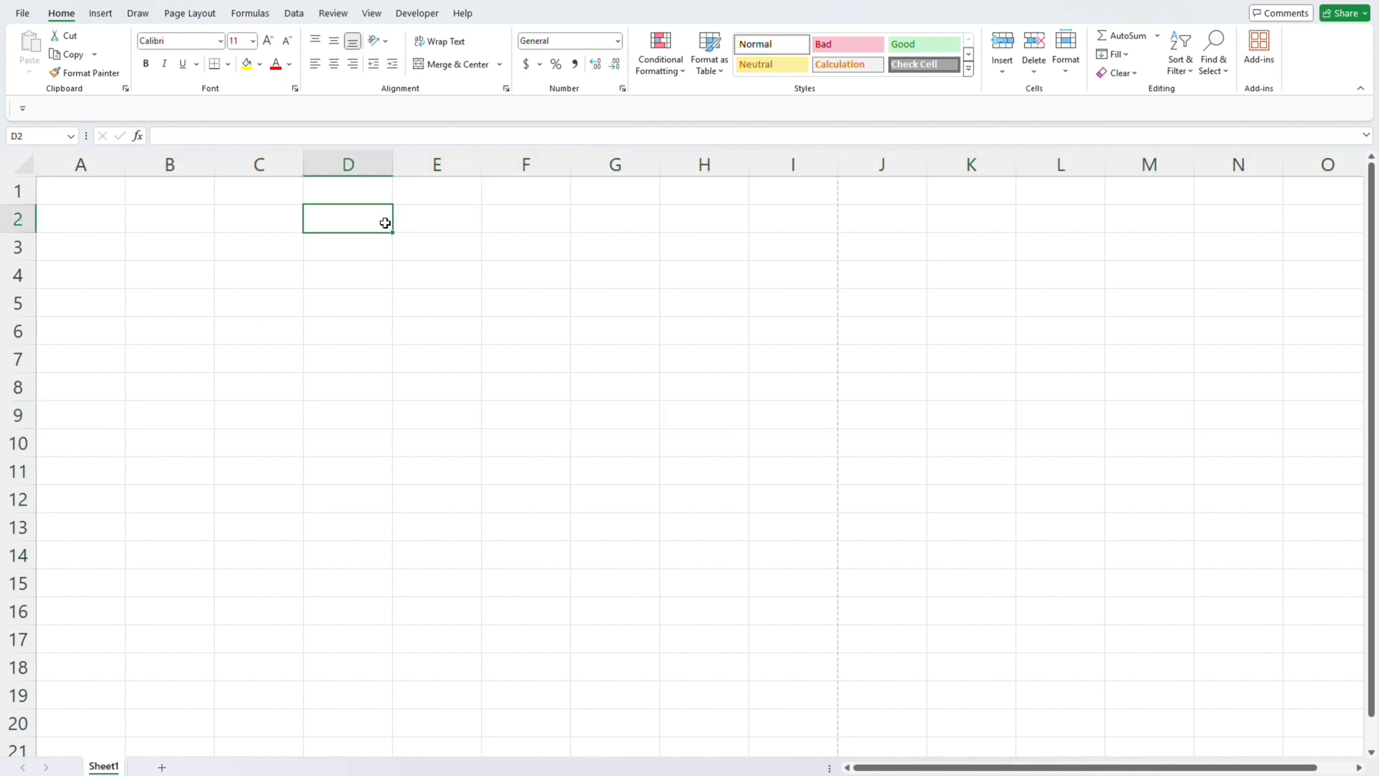
left_click(467, 351)
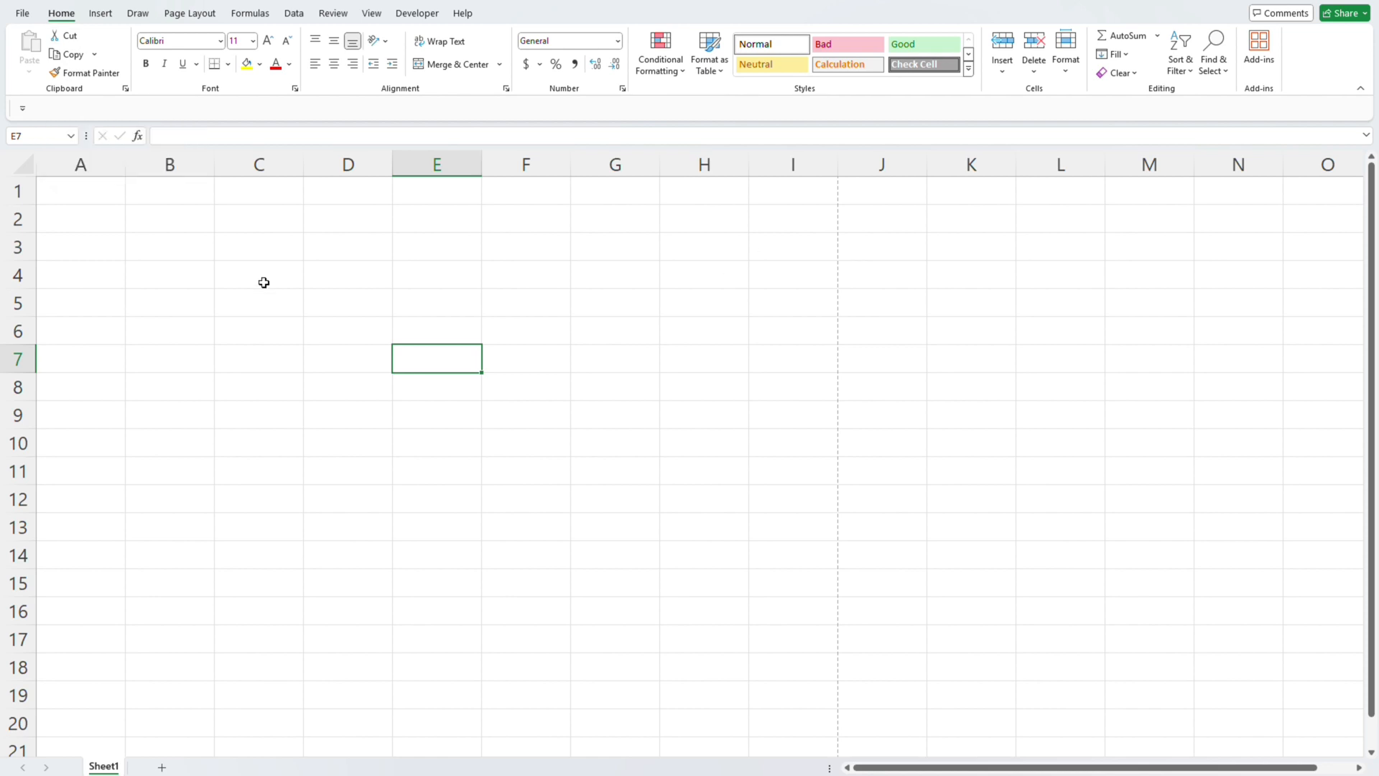
left_click(446, 300)
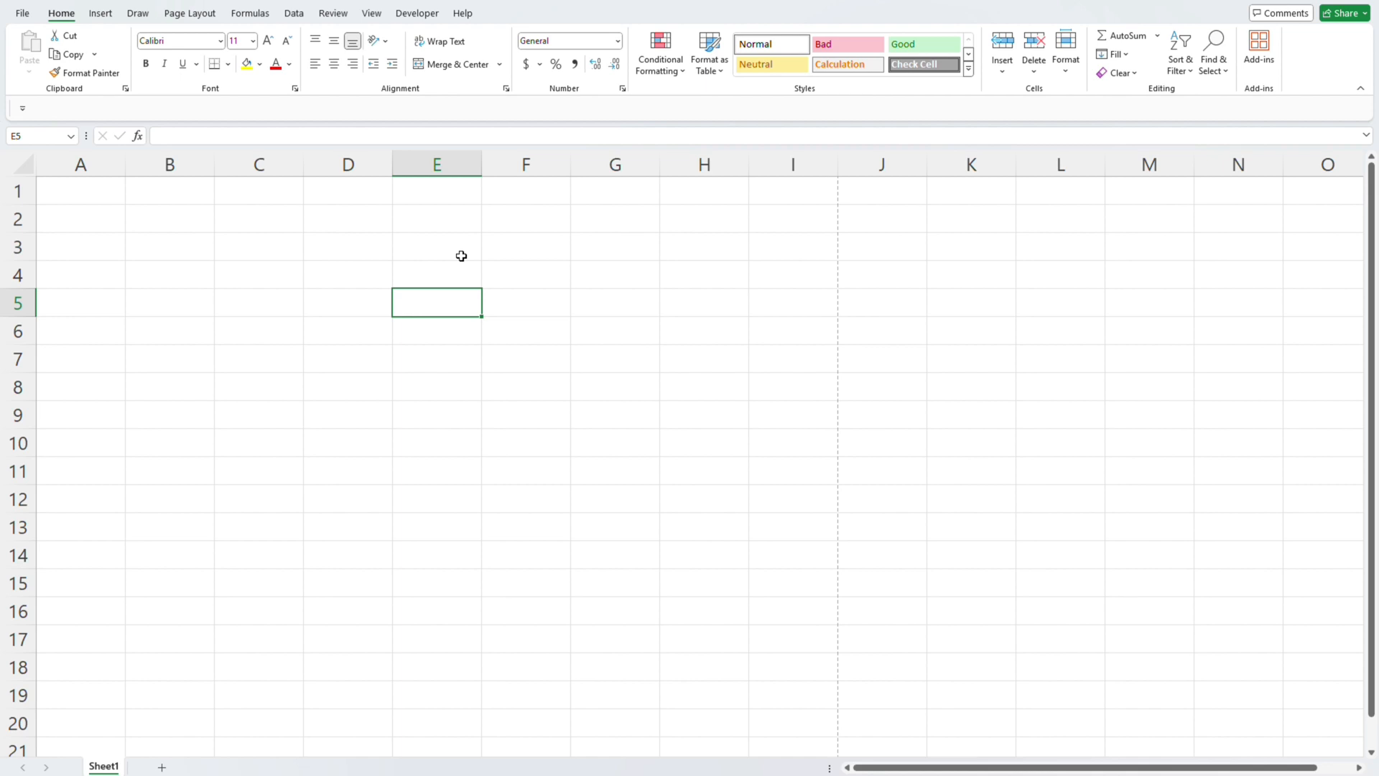
left_click(292, 256)
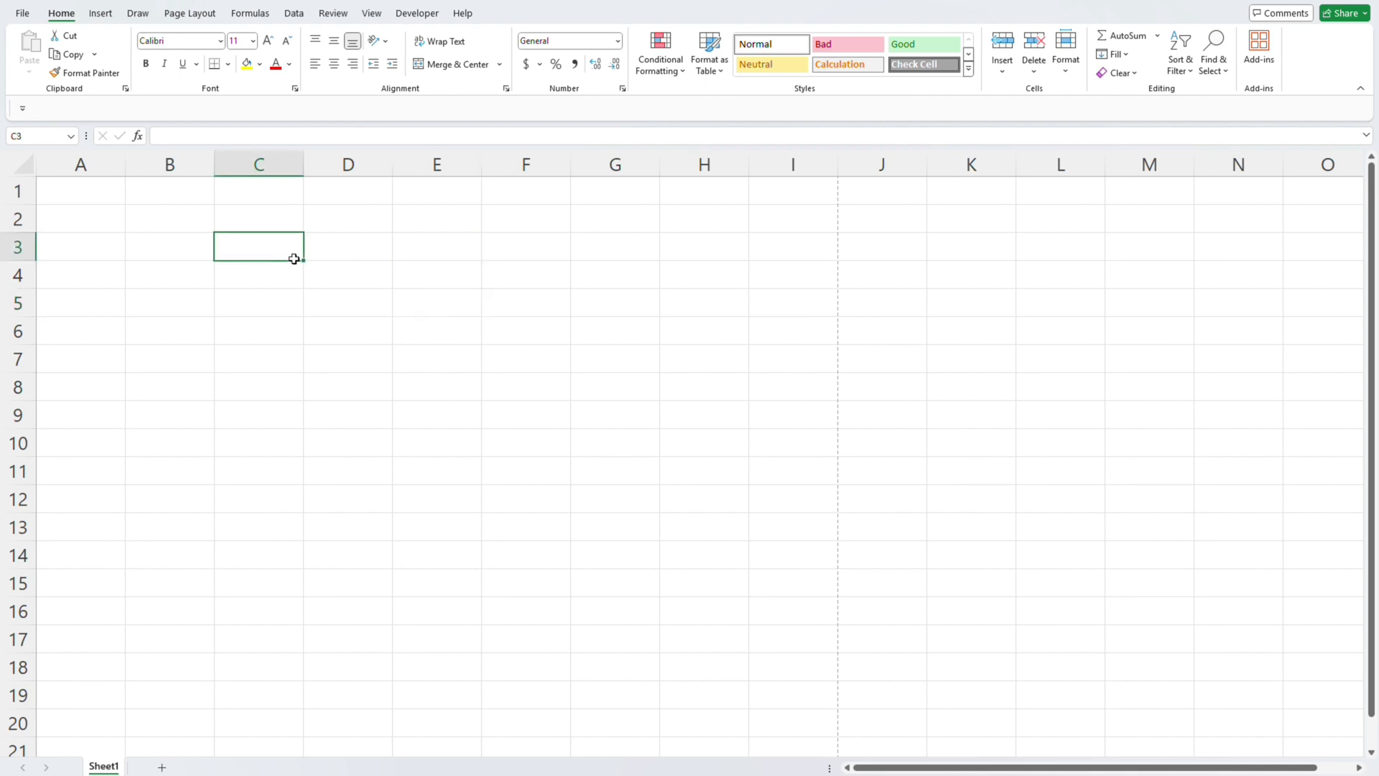
left_click(360, 247)
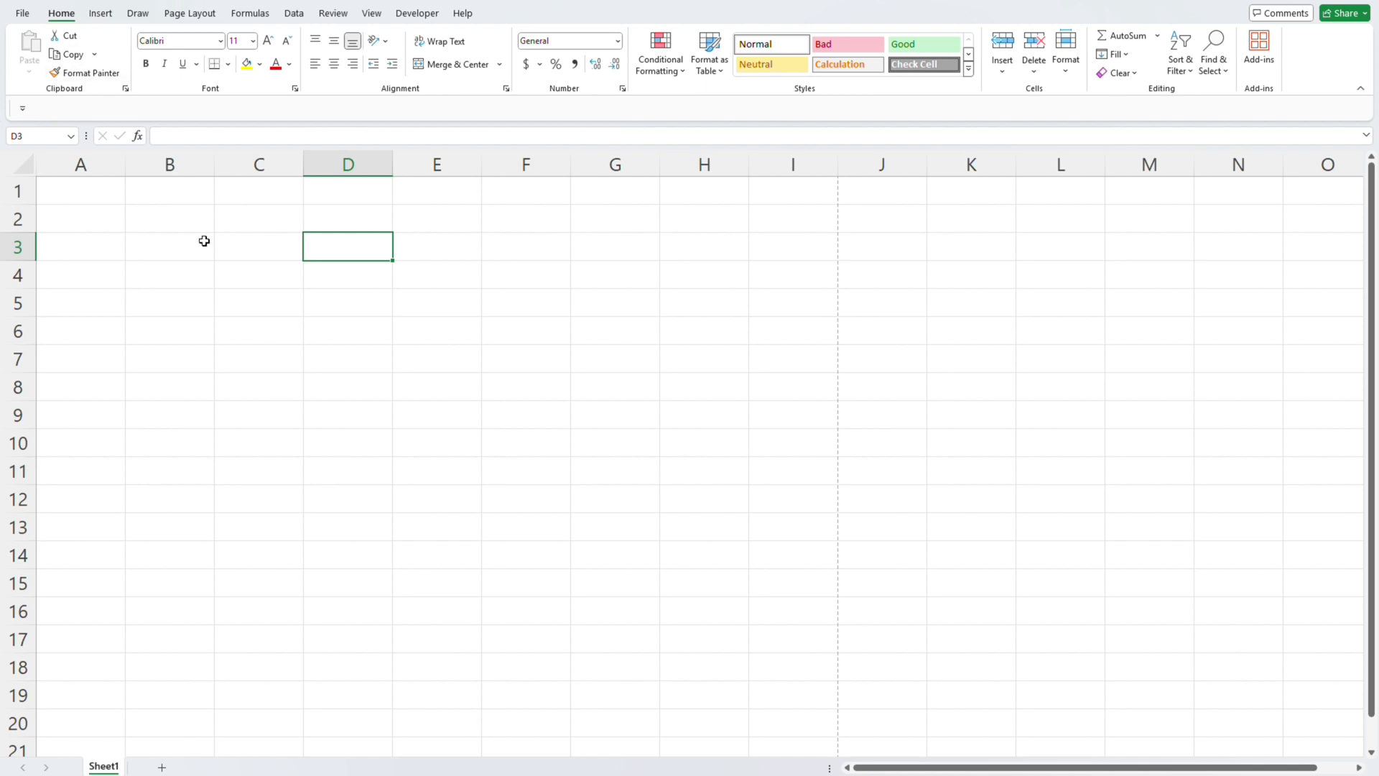
left_click(448, 243)
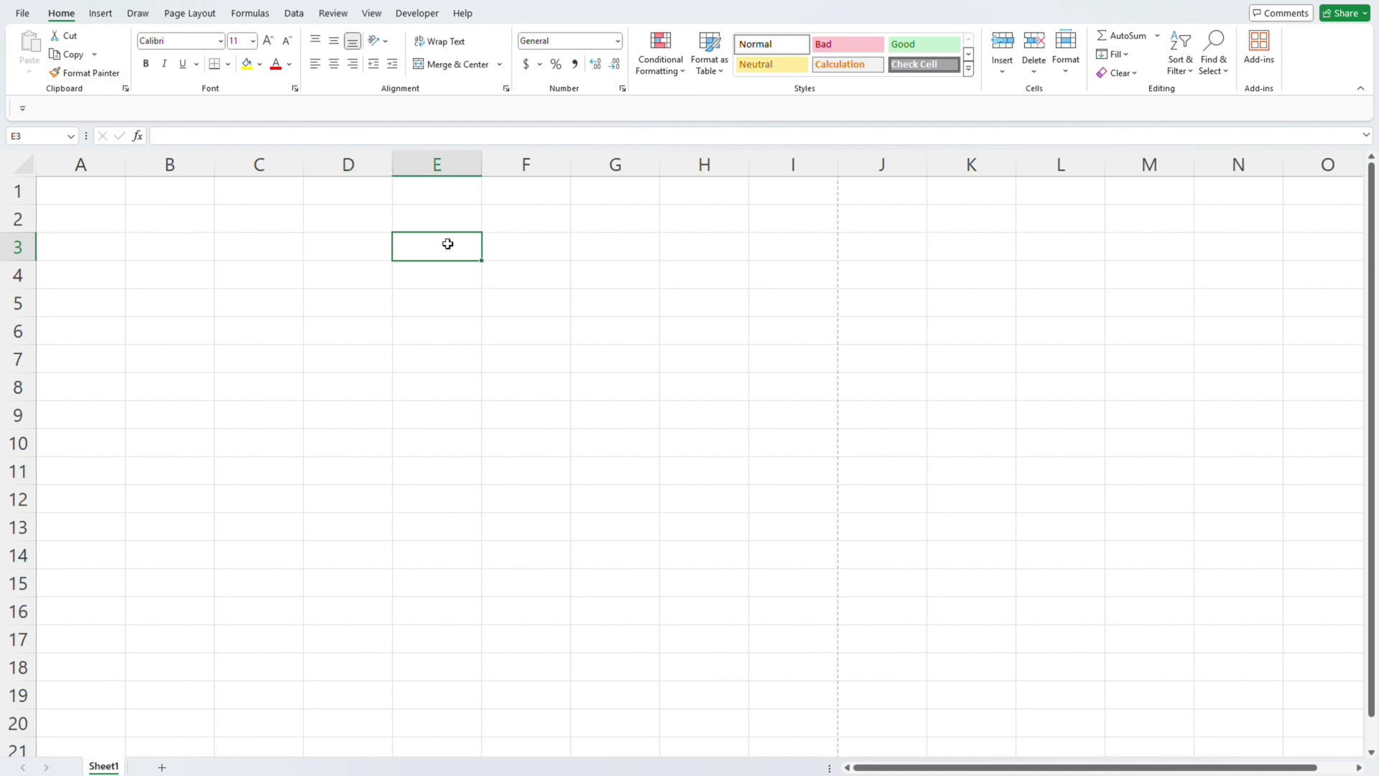
- Enter a person's first name in cell D3 and center it horizontally
left_click(372, 241)
type("Ramu")
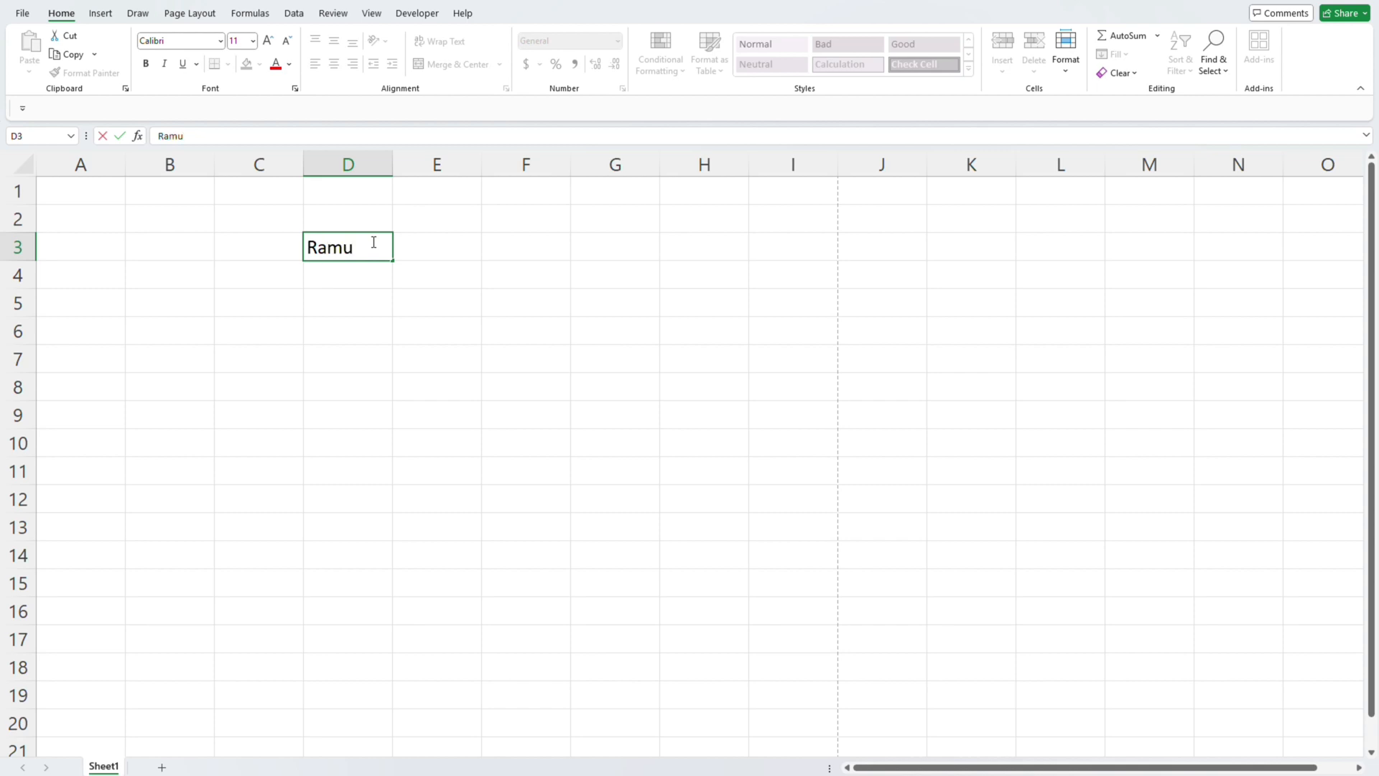
key("Return")
left_click(371, 241)
key("alt+h")
key("a")
key("c")
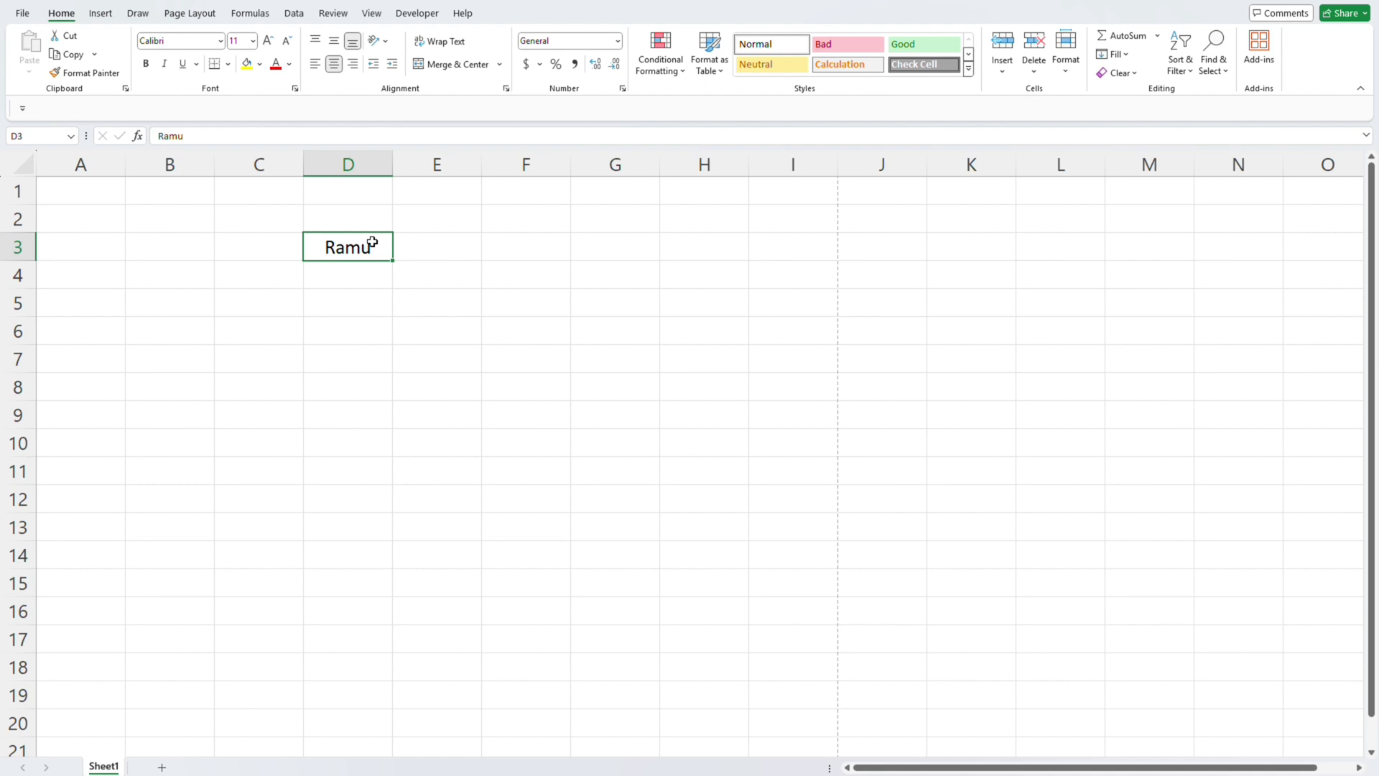
- Move the name from cell D3 to F3 with cut and paste, and check both cells
left_click(69, 37)
key("Right")
key("Right")
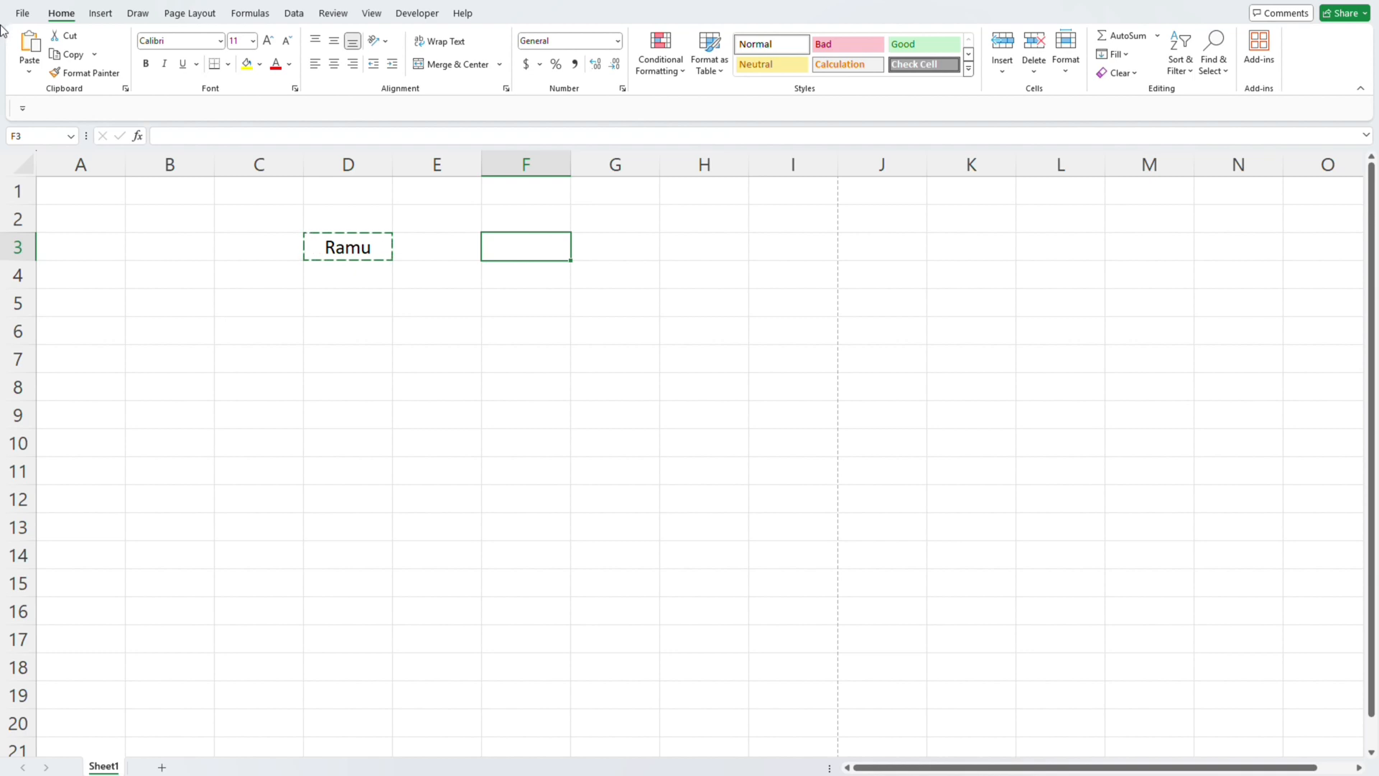
left_click(30, 67)
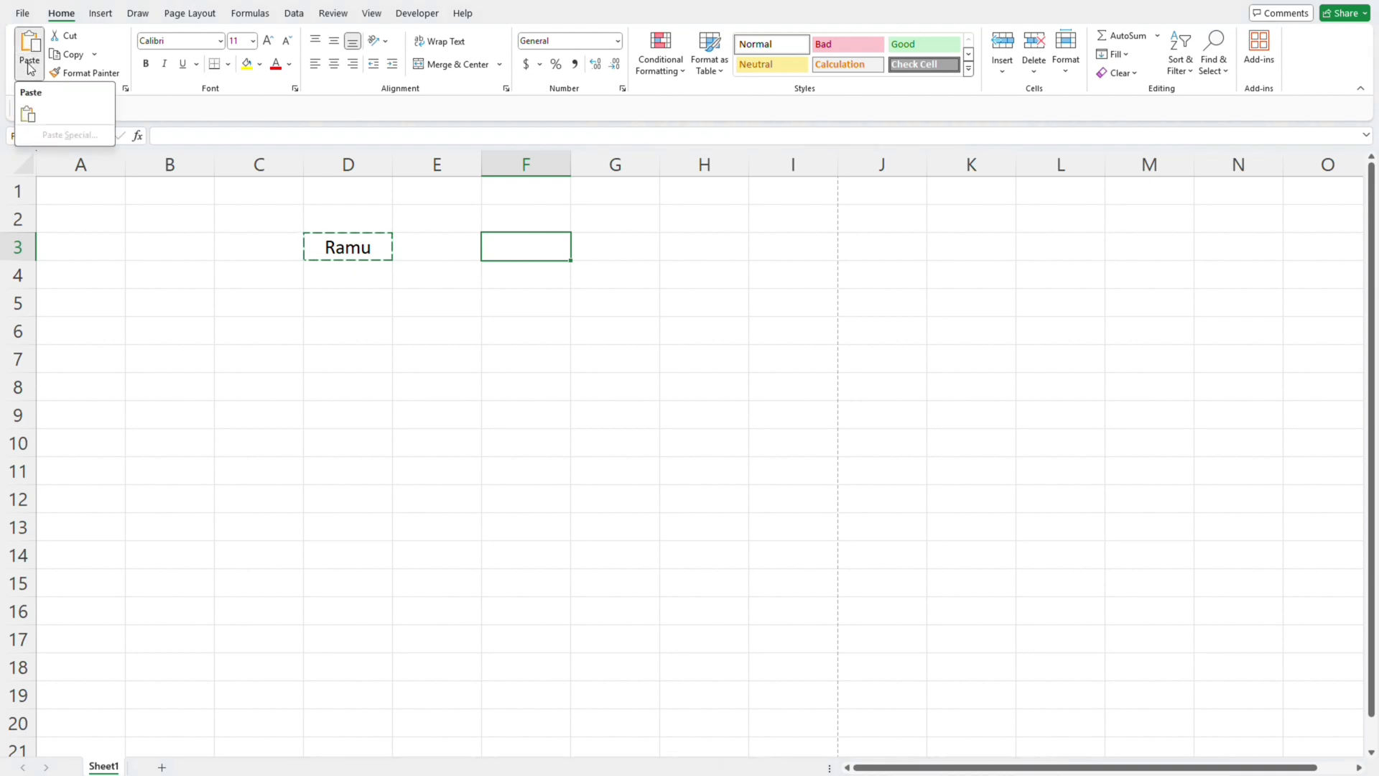
left_click(30, 114)
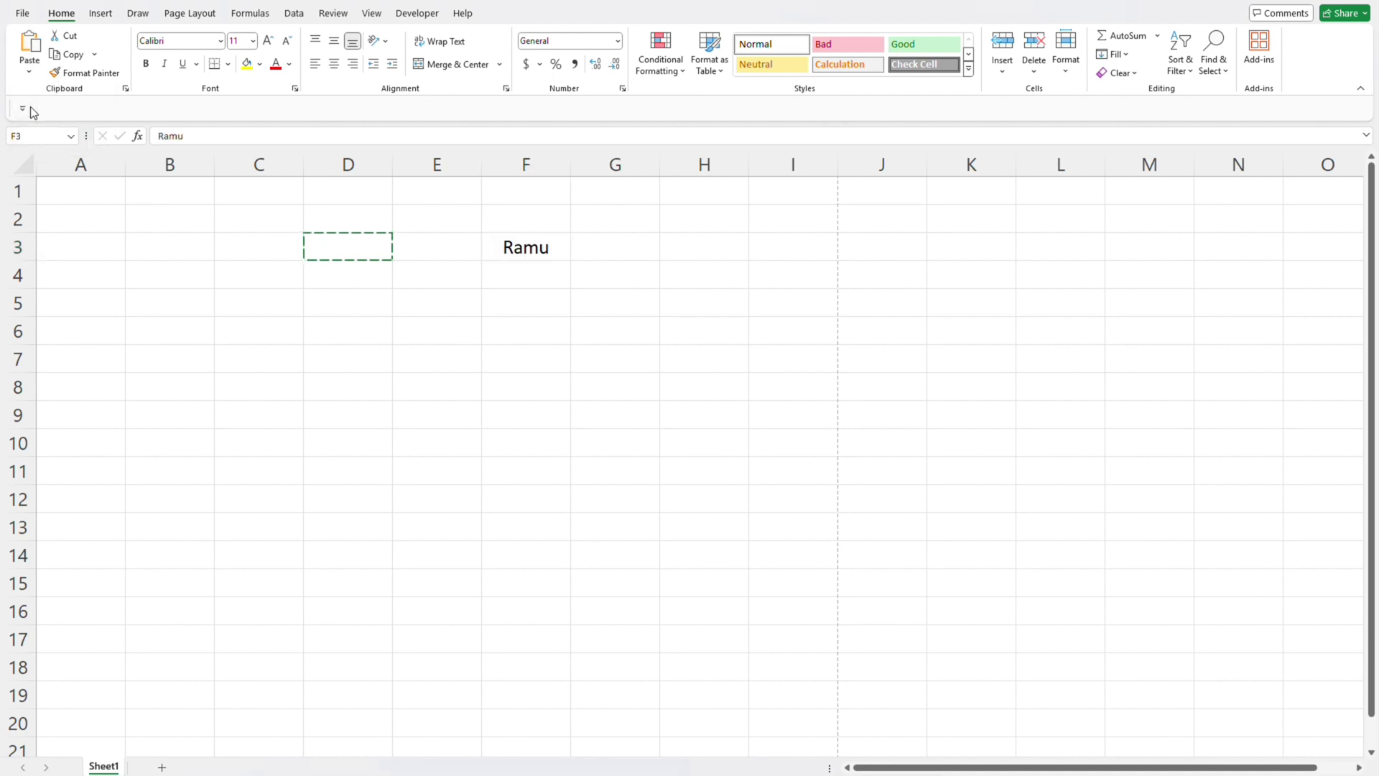
left_click(352, 271)
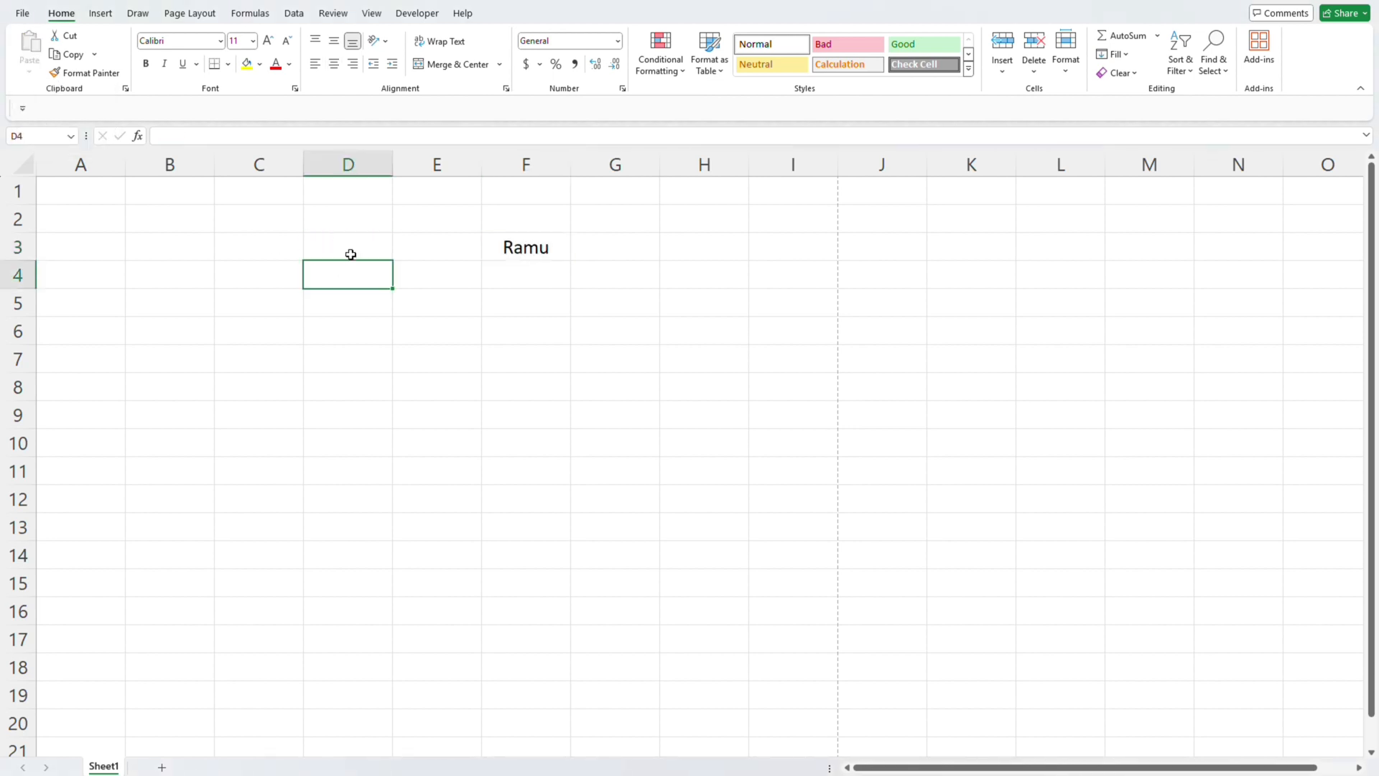
left_click(350, 251)
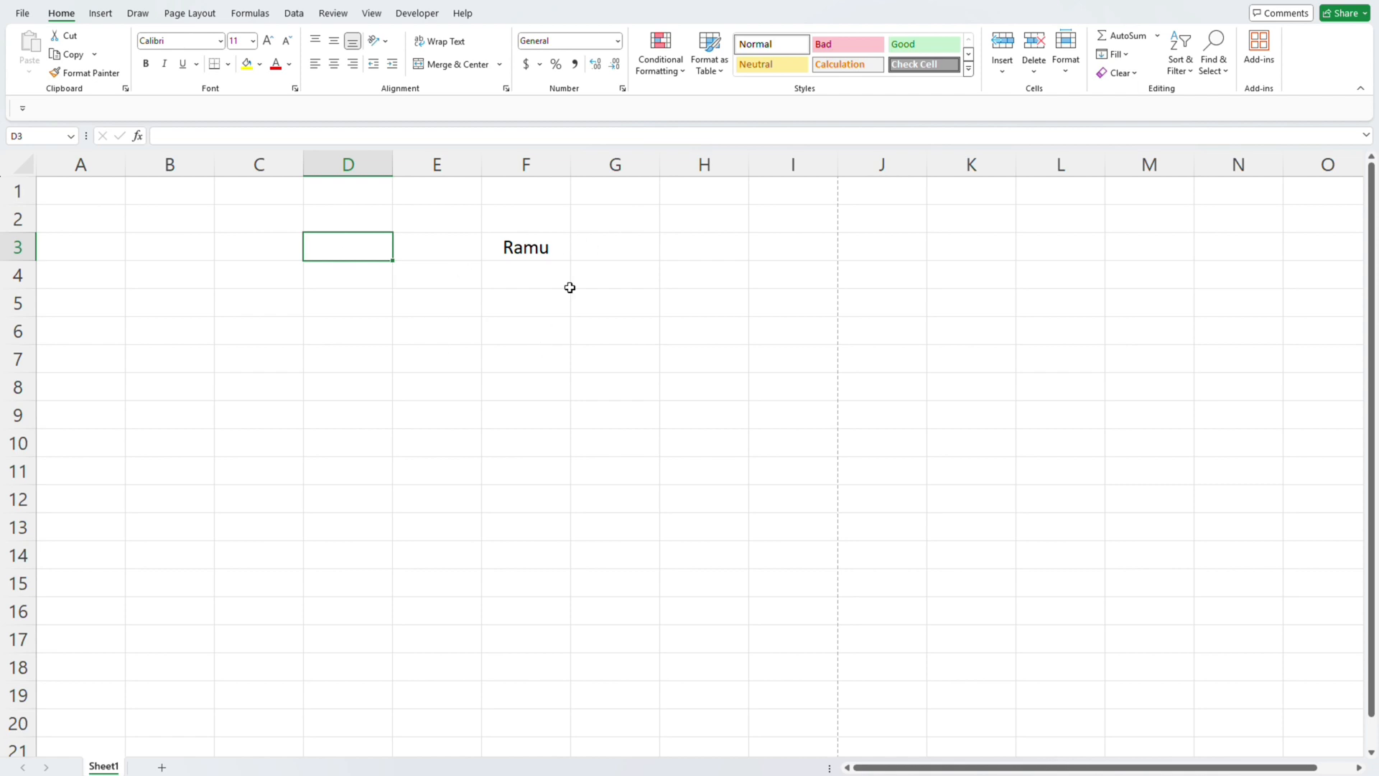
left_click(550, 242)
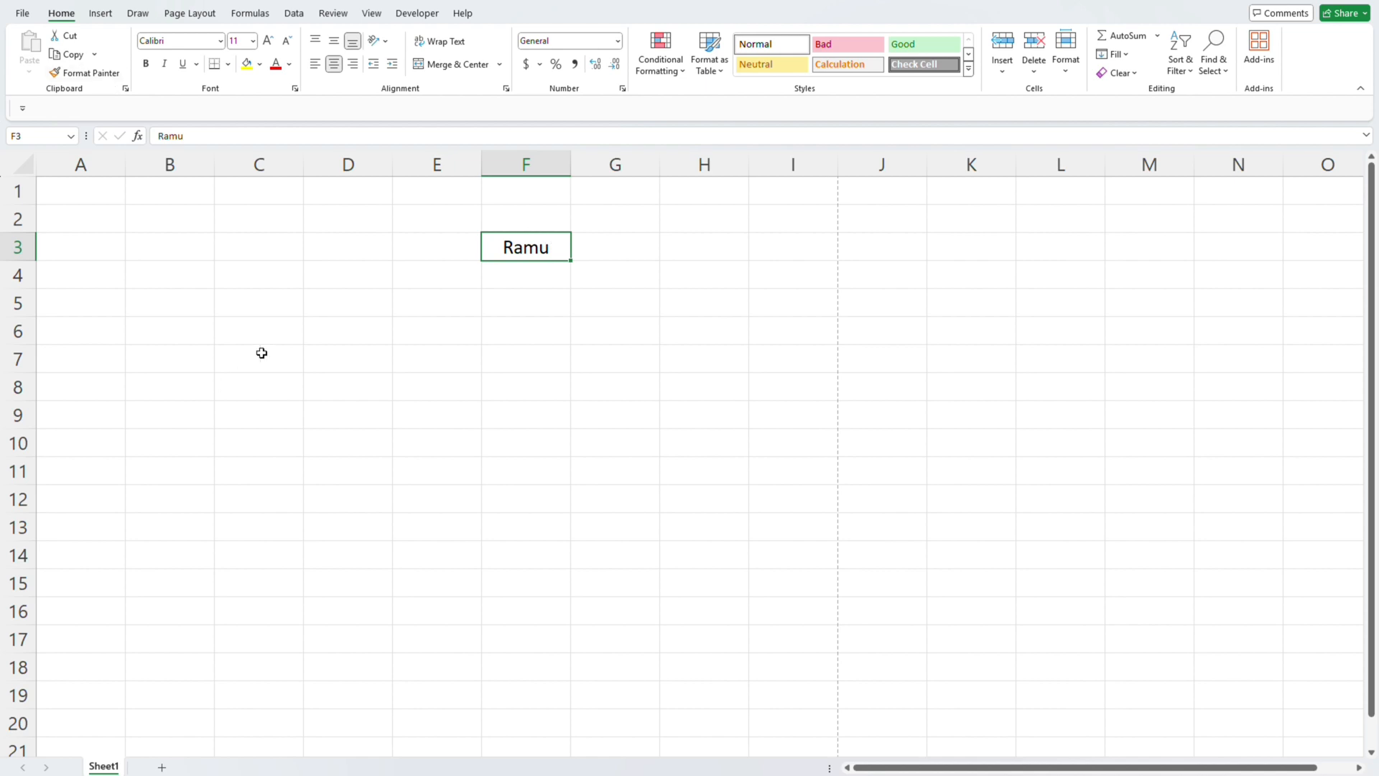
left_click(90, 56)
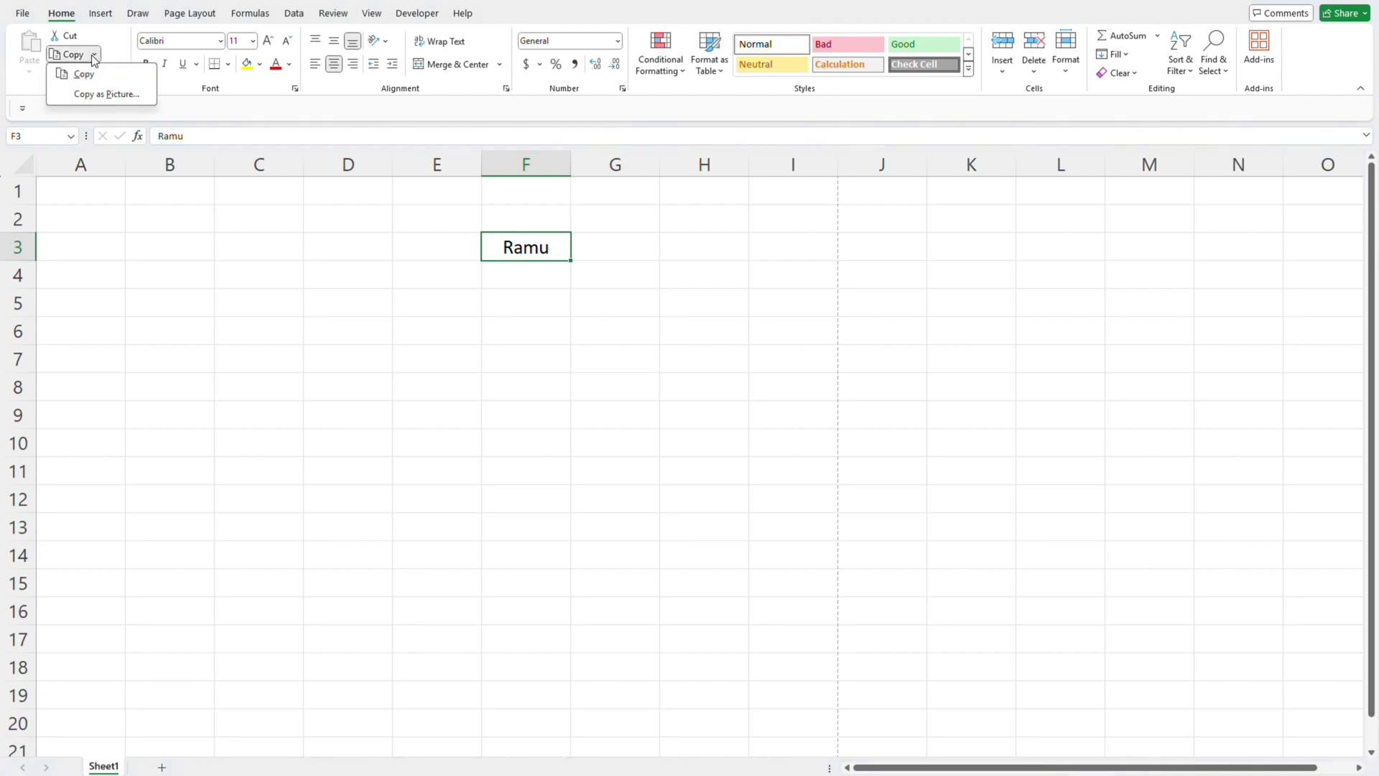
left_click(161, 249)
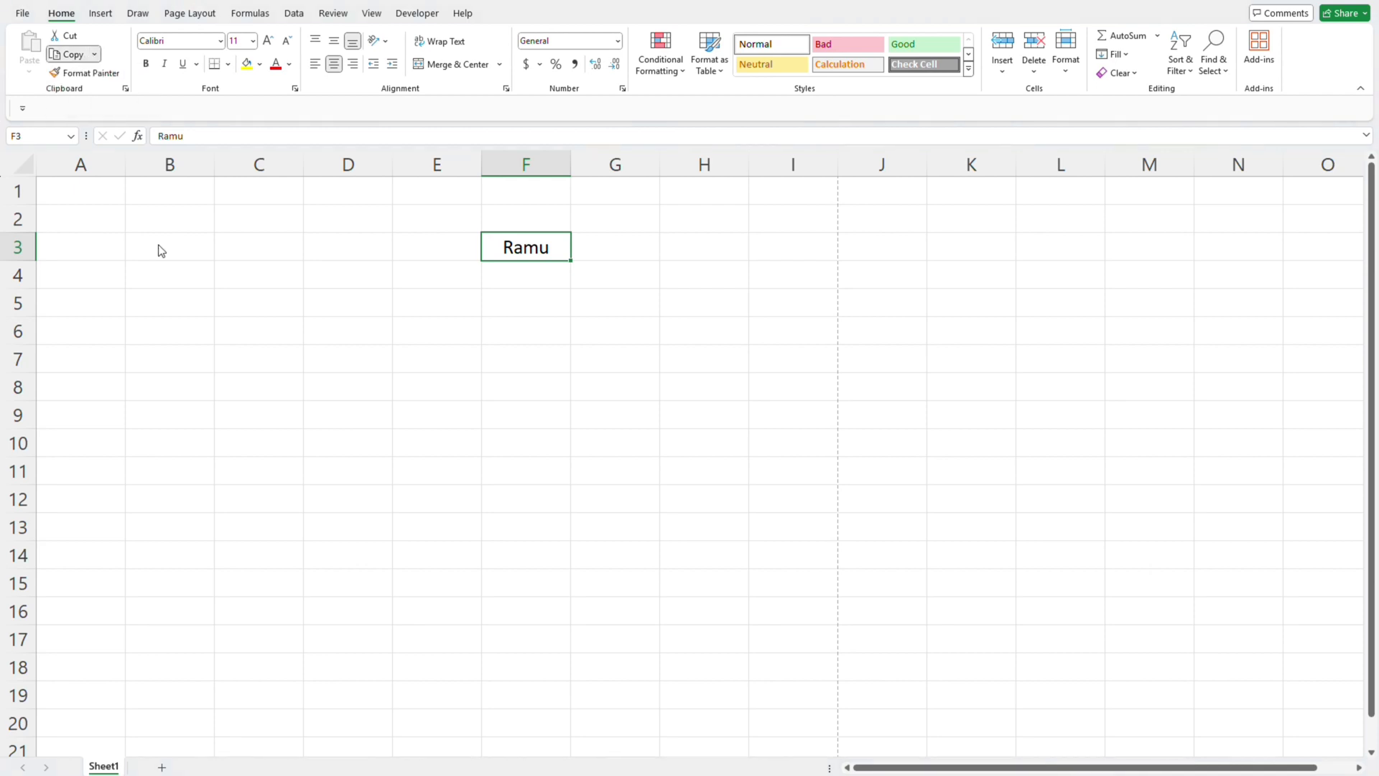
key("Right")
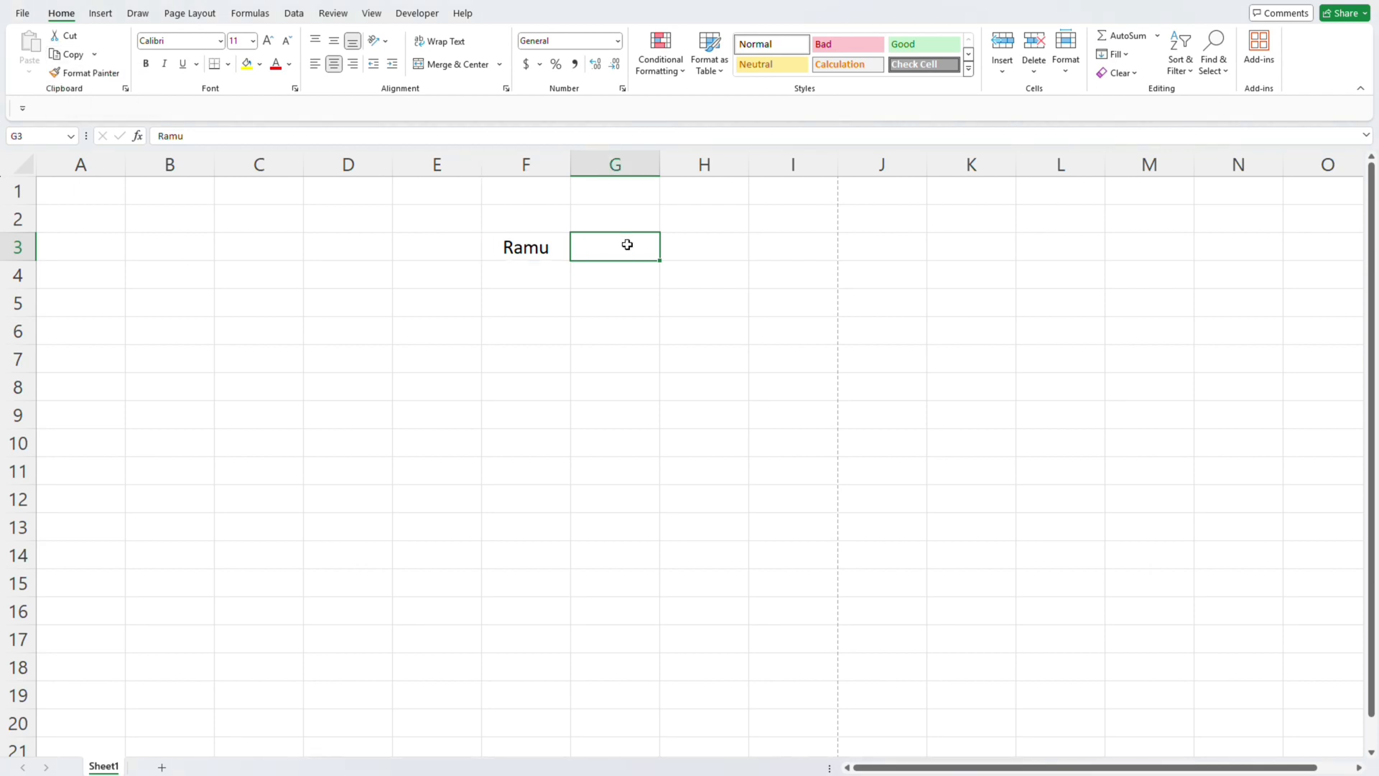
key("Left")
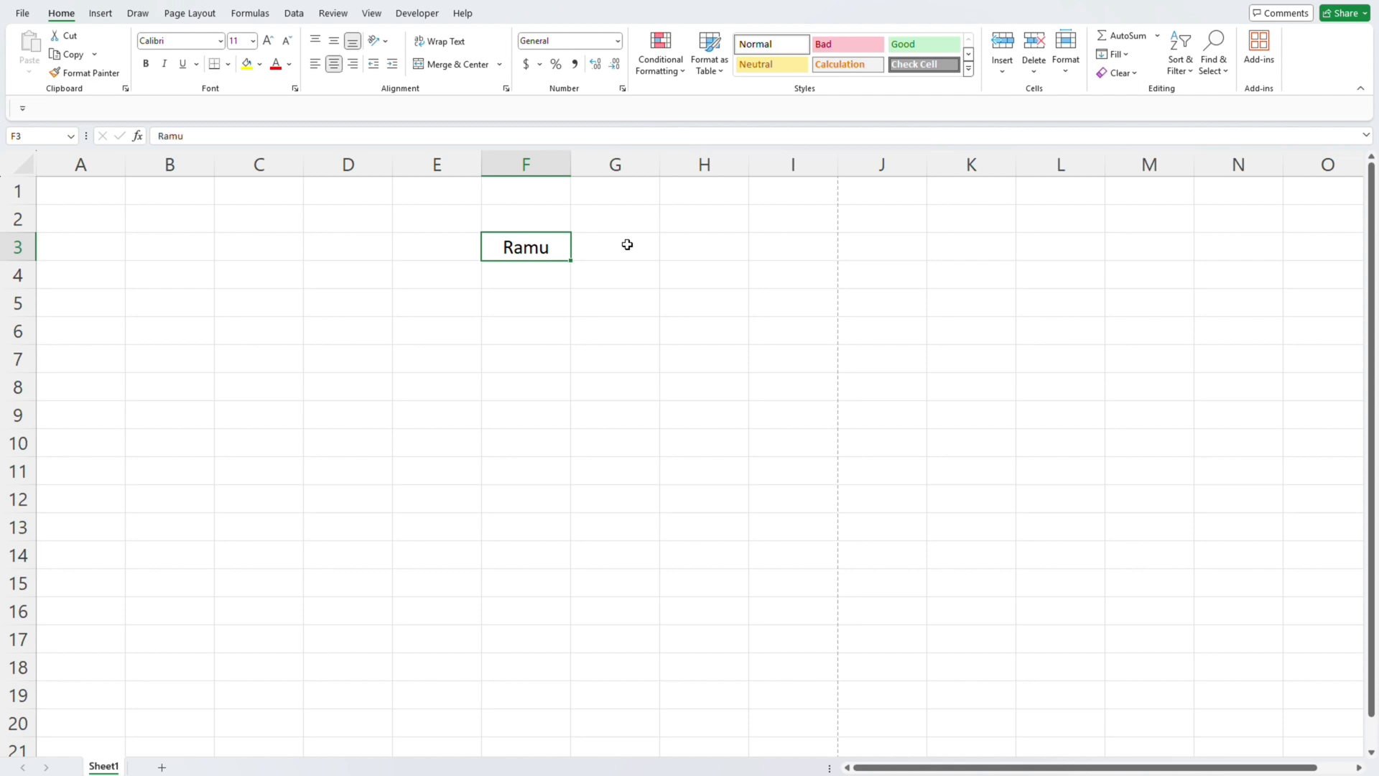
- Copy the name from cell F3 into H3, end copy mode and select the pasted cell
left_click(74, 56)
left_click(709, 242)
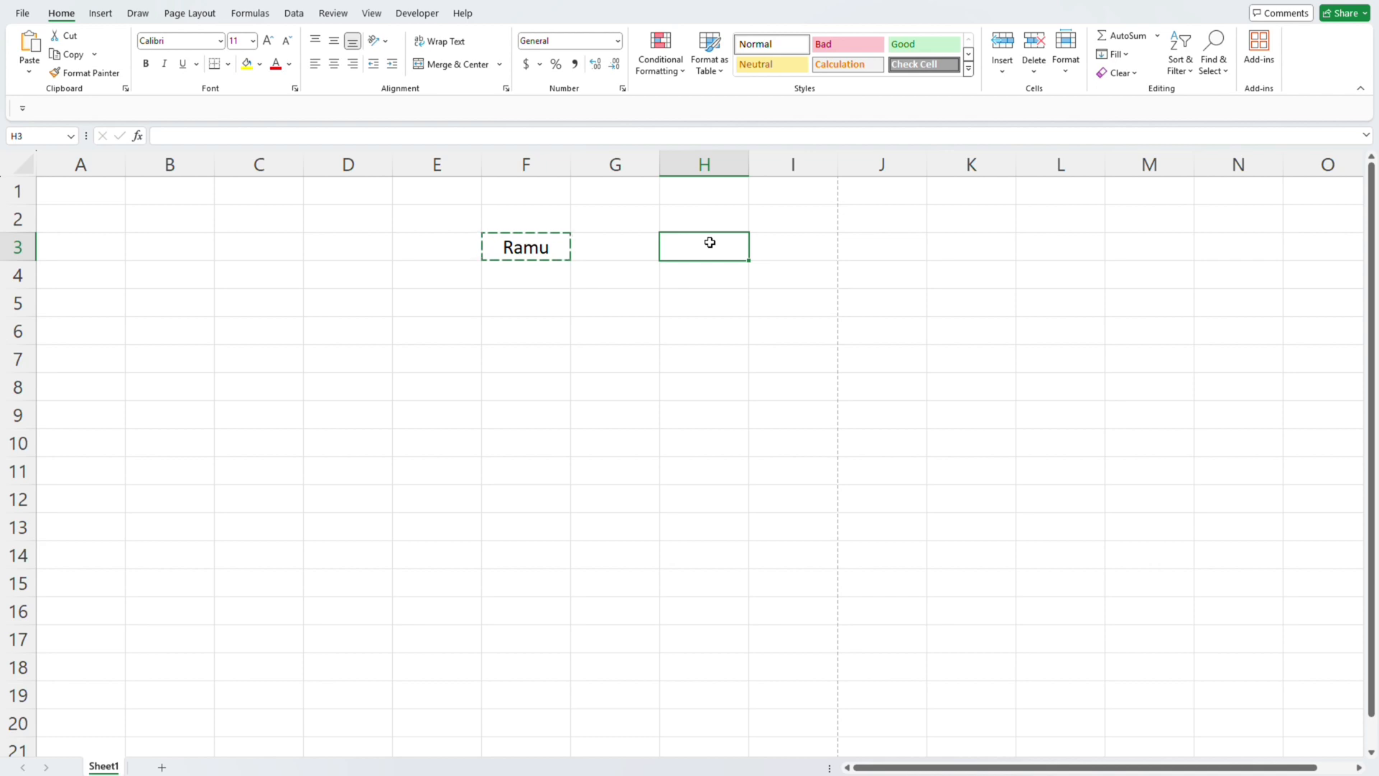
left_click(29, 54)
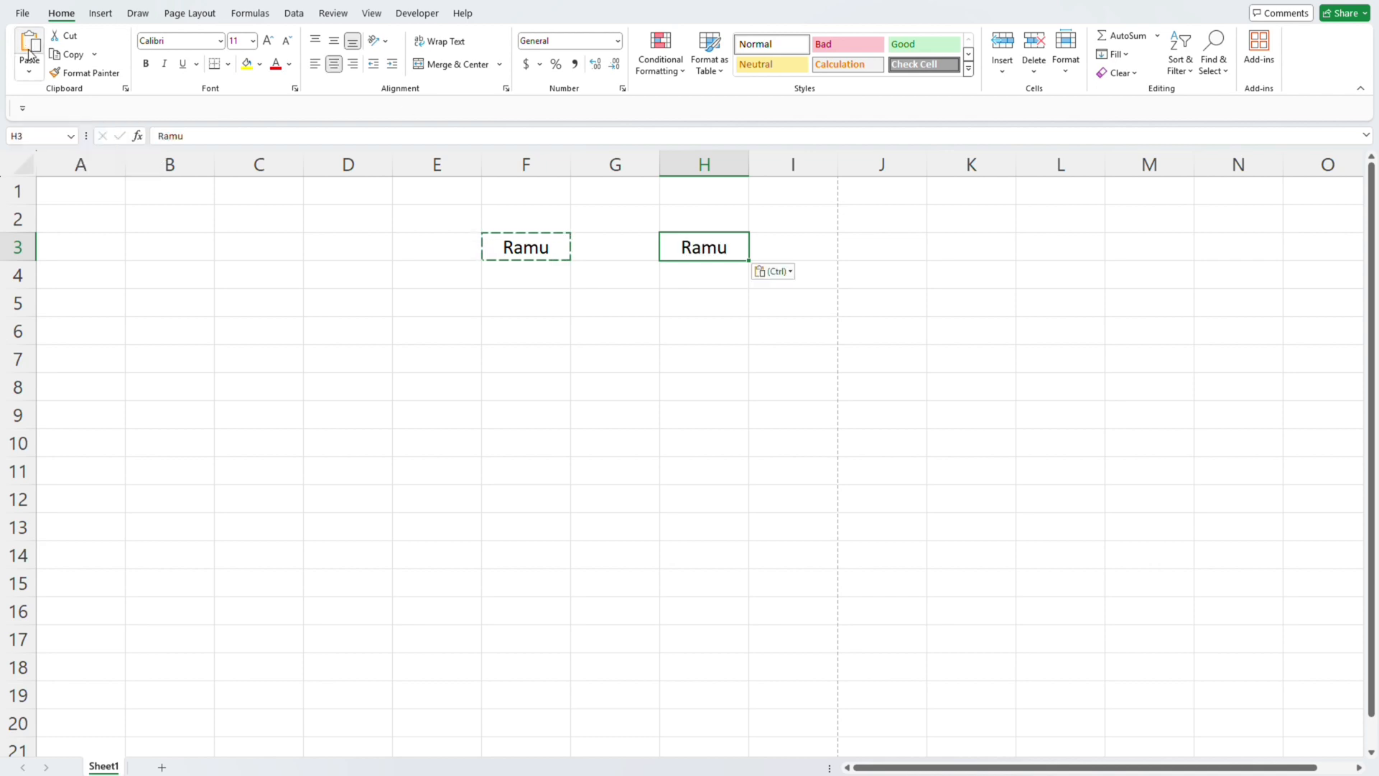
left_click(561, 295)
left_click(682, 281)
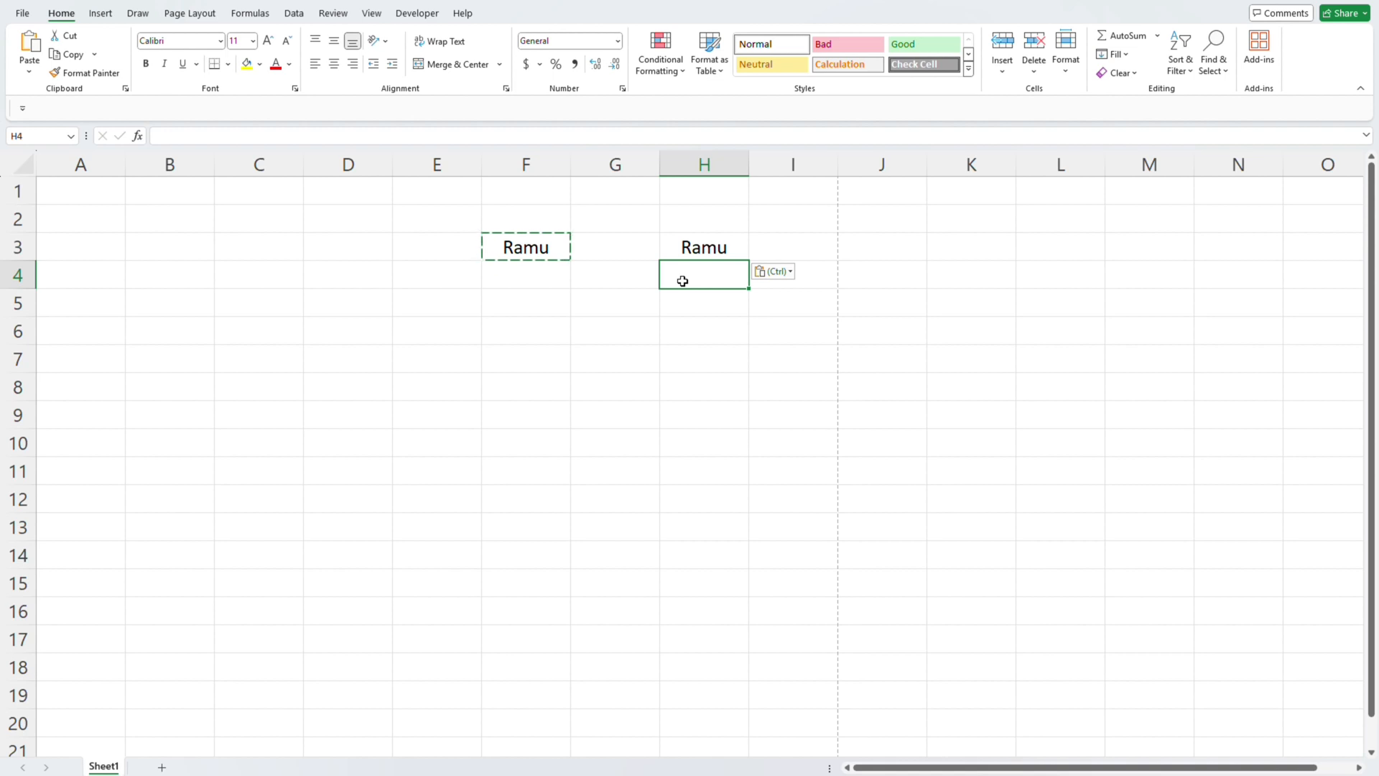
key("Escape")
left_click(520, 263)
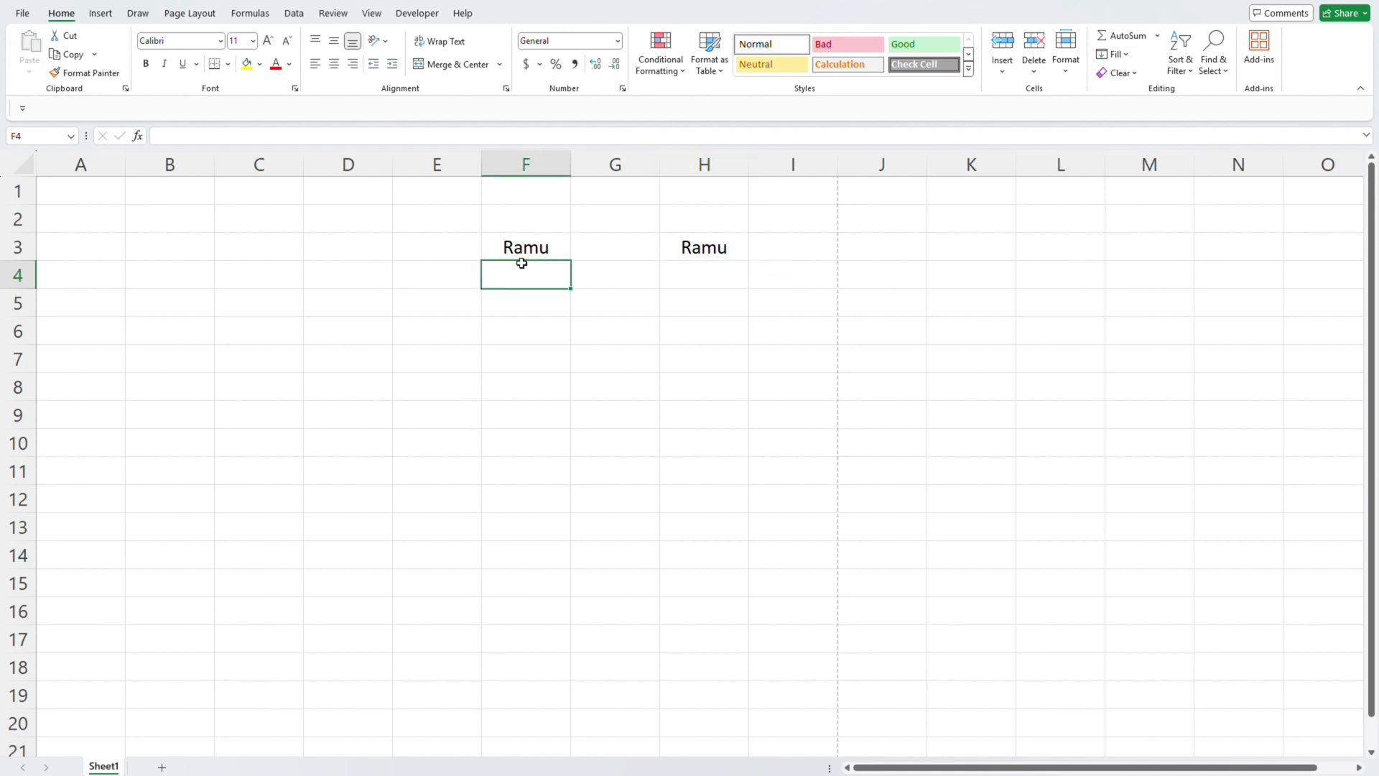
left_click(676, 257)
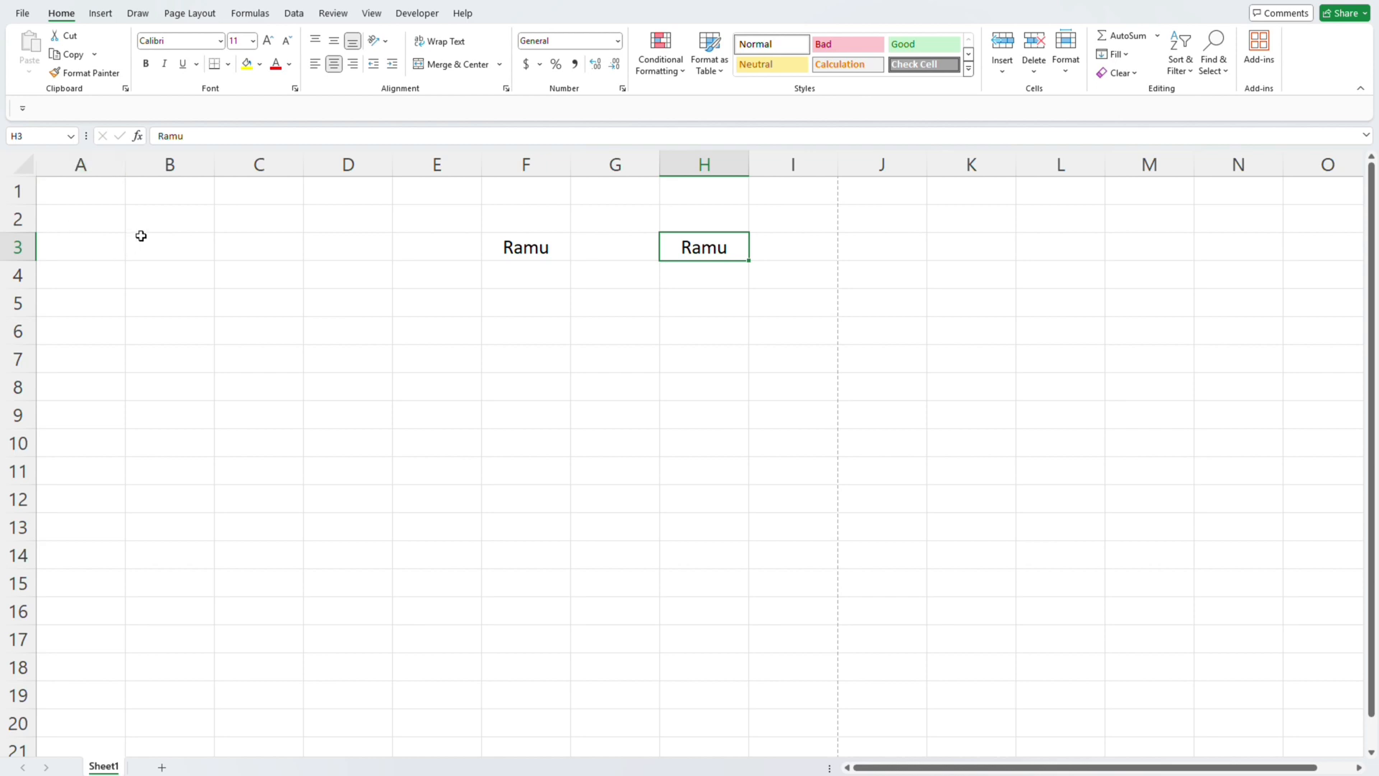
- Copy the formatting of the name in cell F3 to cell H3 with Format Painter
left_click(103, 79)
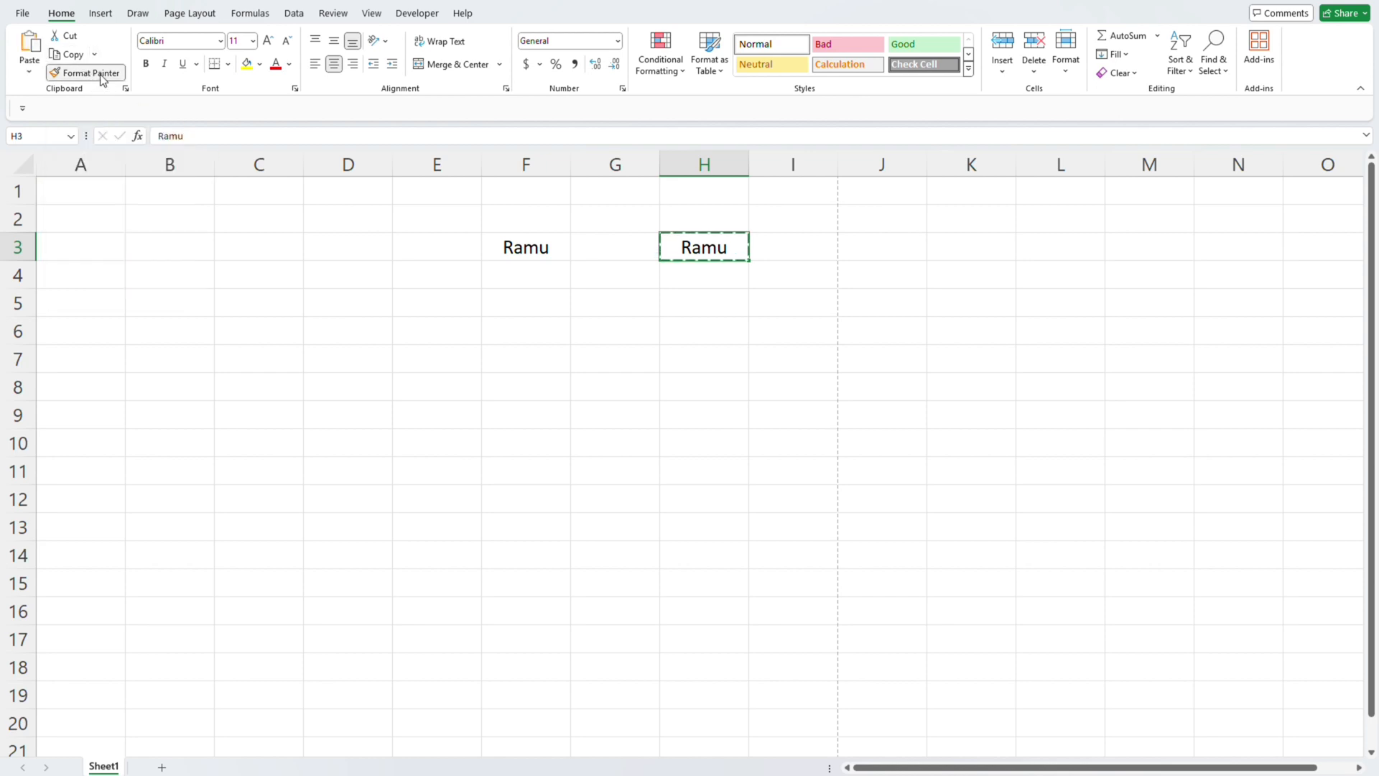
left_click(102, 80)
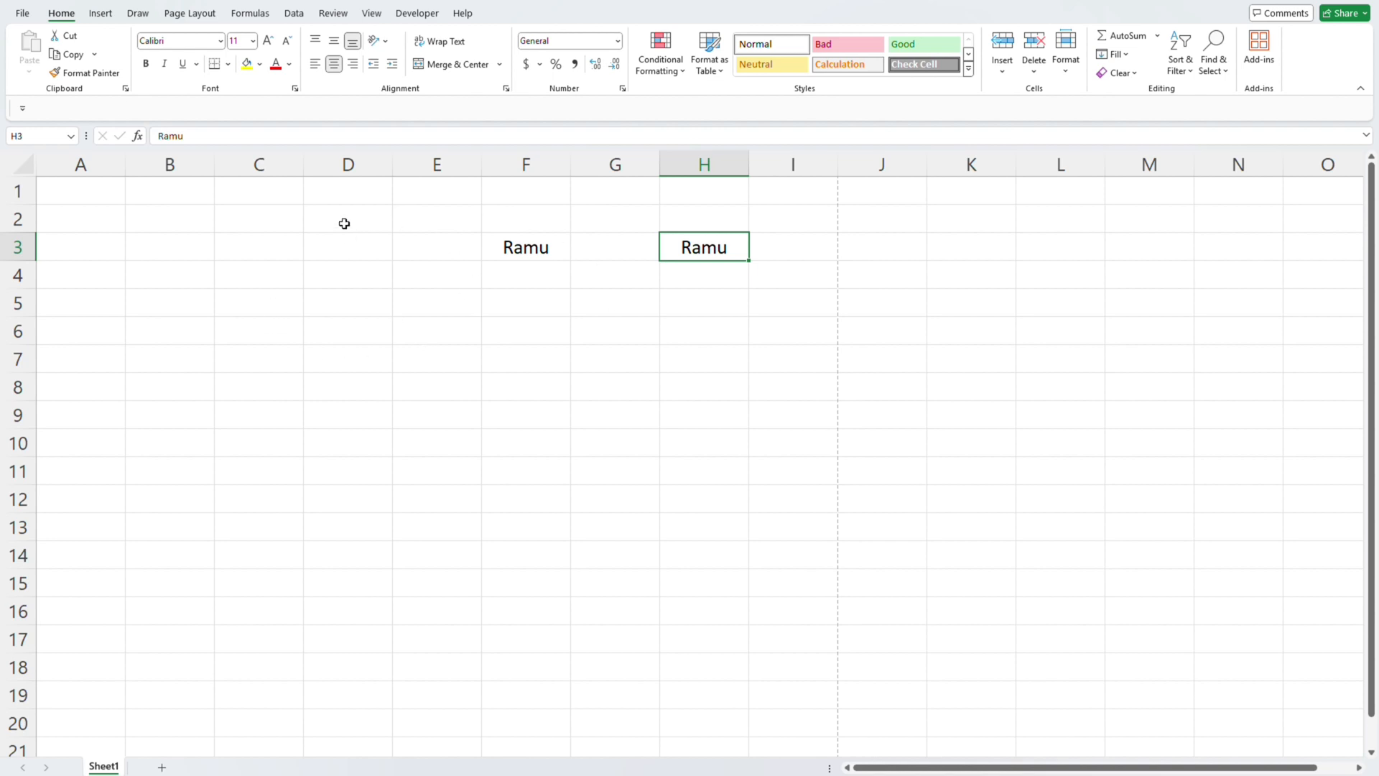
left_click(342, 252)
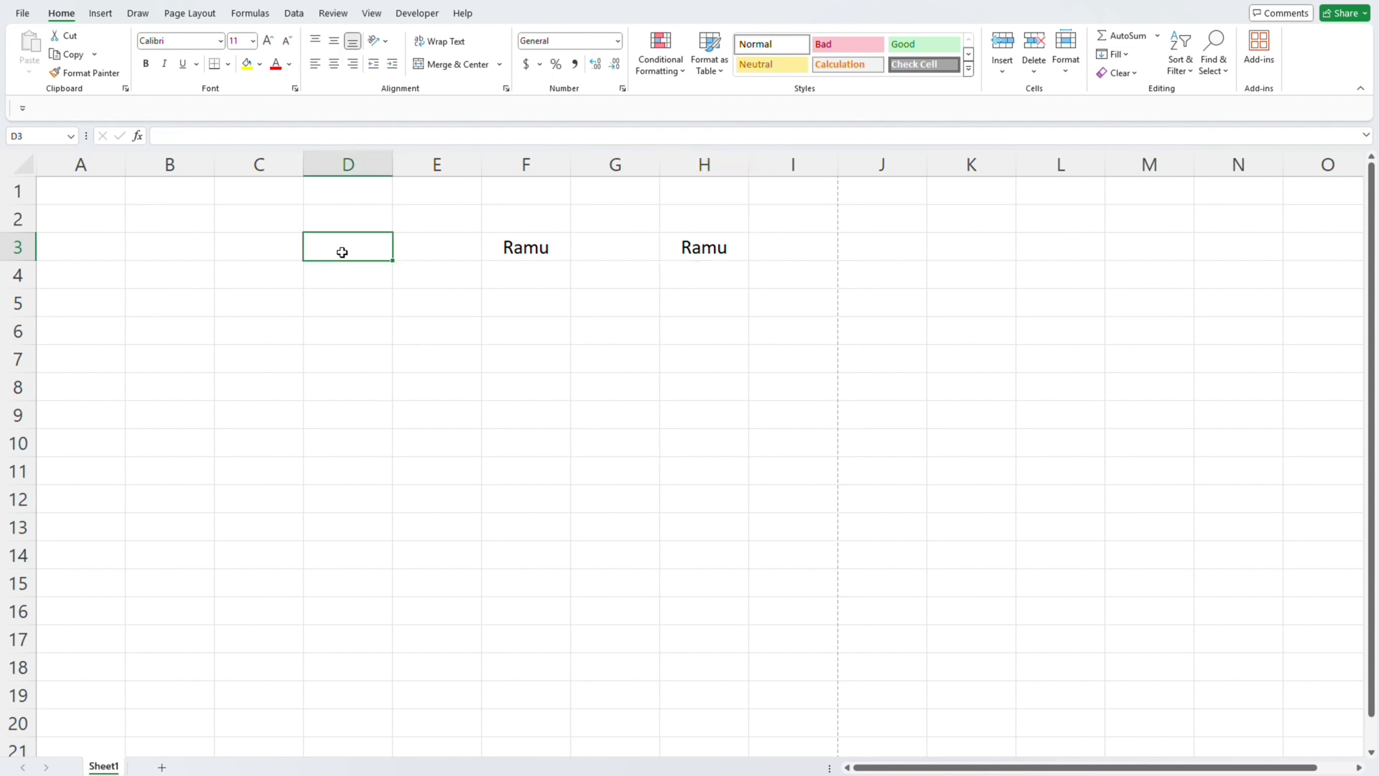
left_click(526, 247)
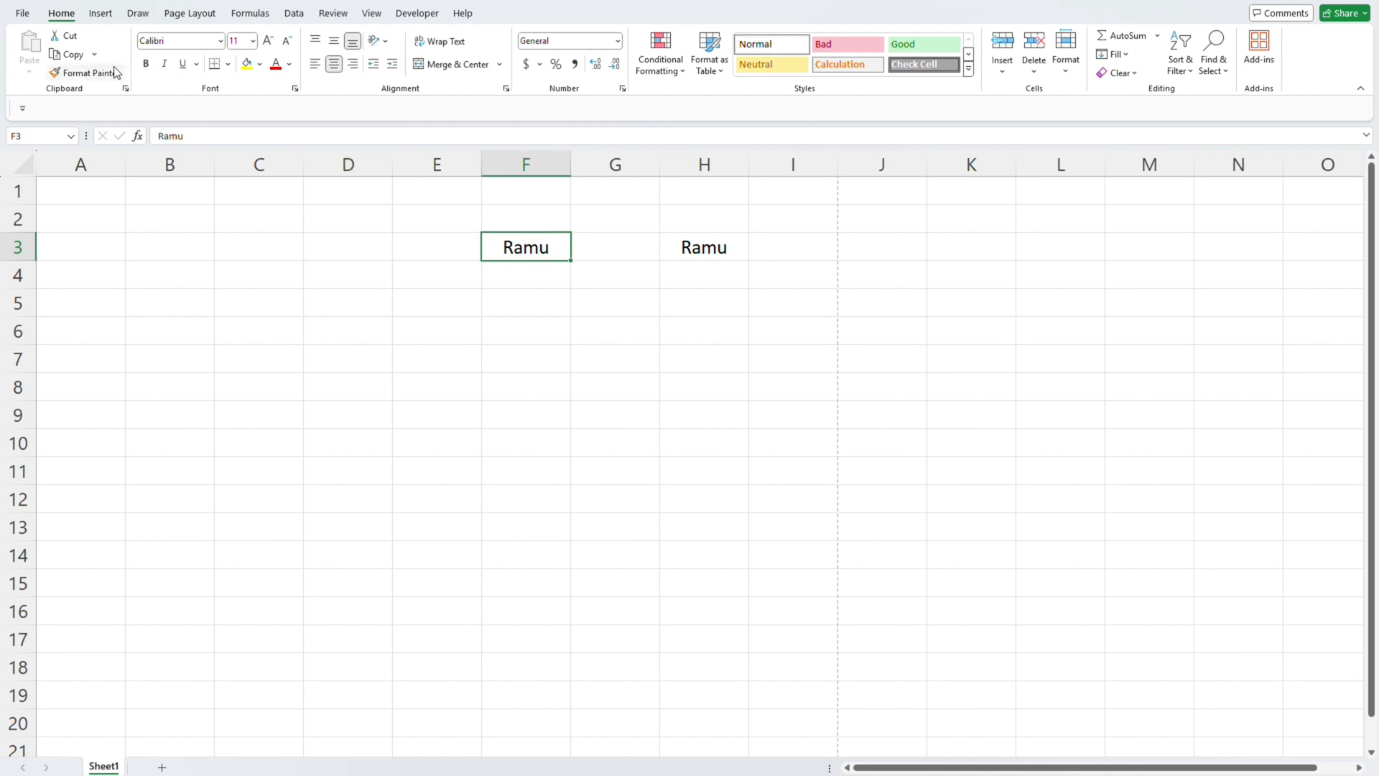
left_click(86, 74)
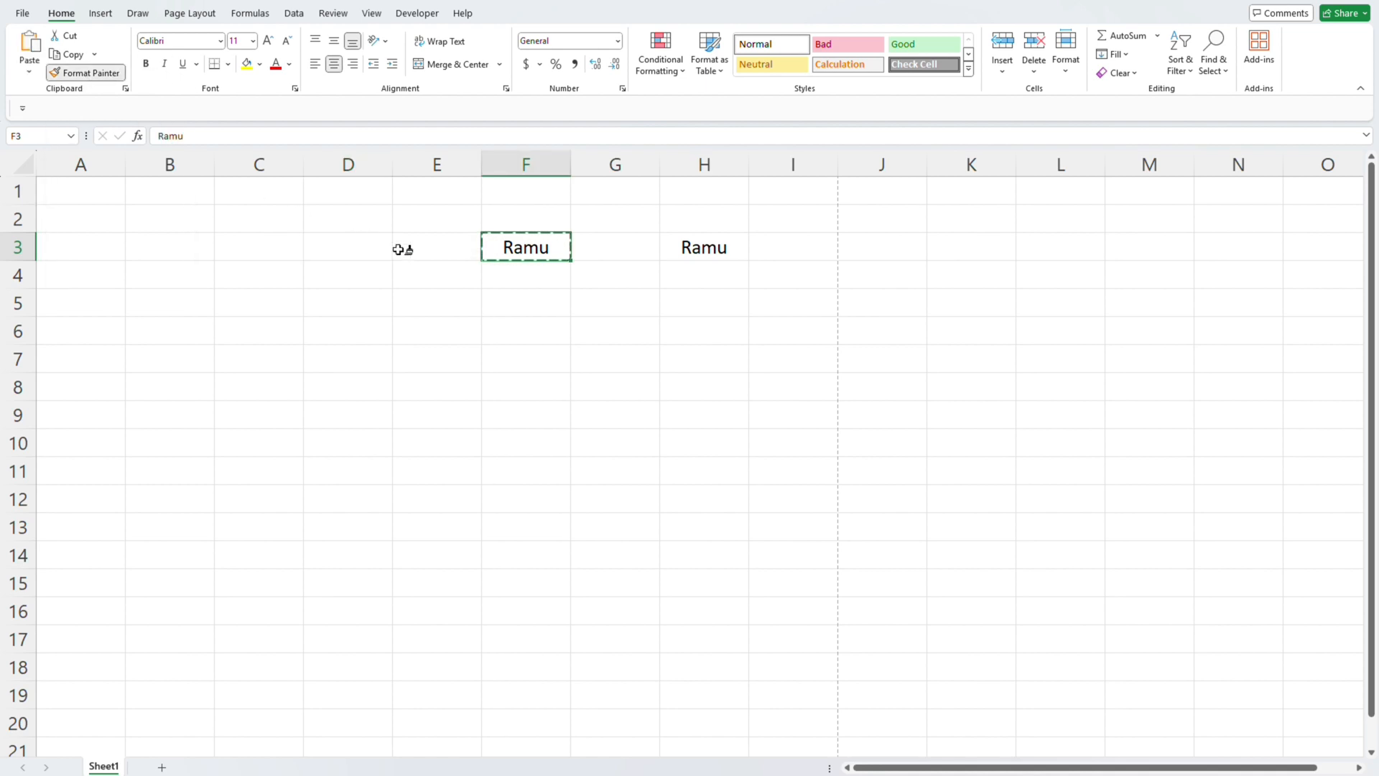
left_click(700, 244)
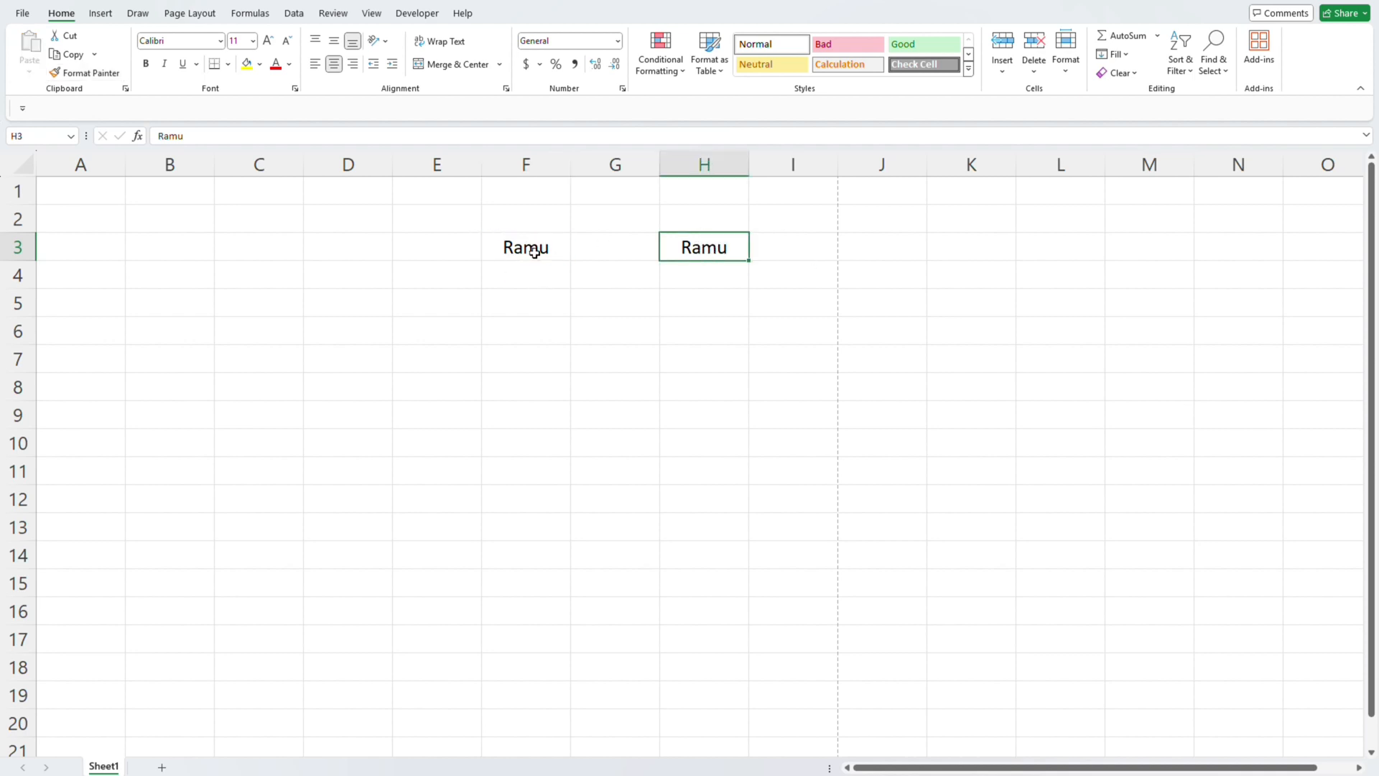
- Clear the duplicate name from cell H3 and deselect the cell
key("Delete")
left_click_drag(533, 303, 546, 253)
left_click(652, 295)
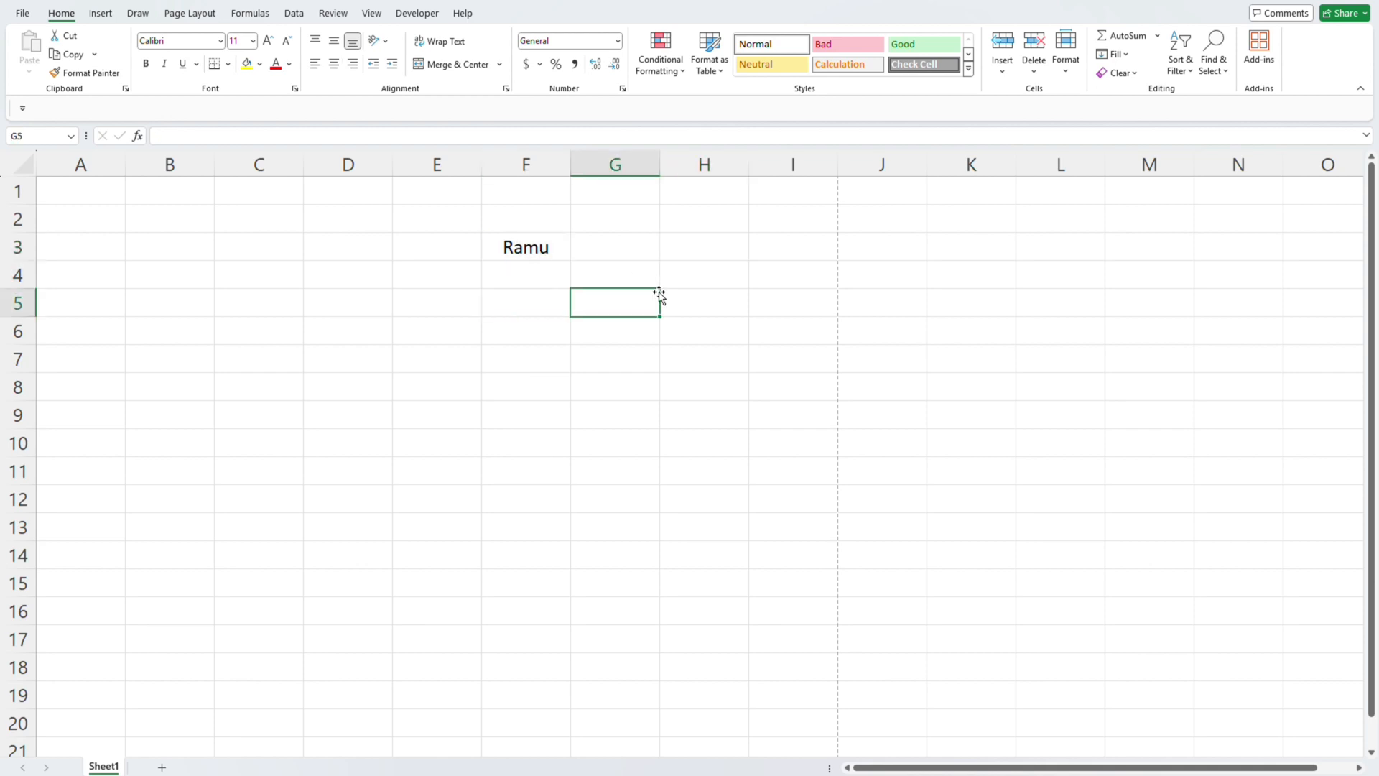
- Set the font of the name in cell F3 to Bahnschrift Light Condensed
left_click(560, 246)
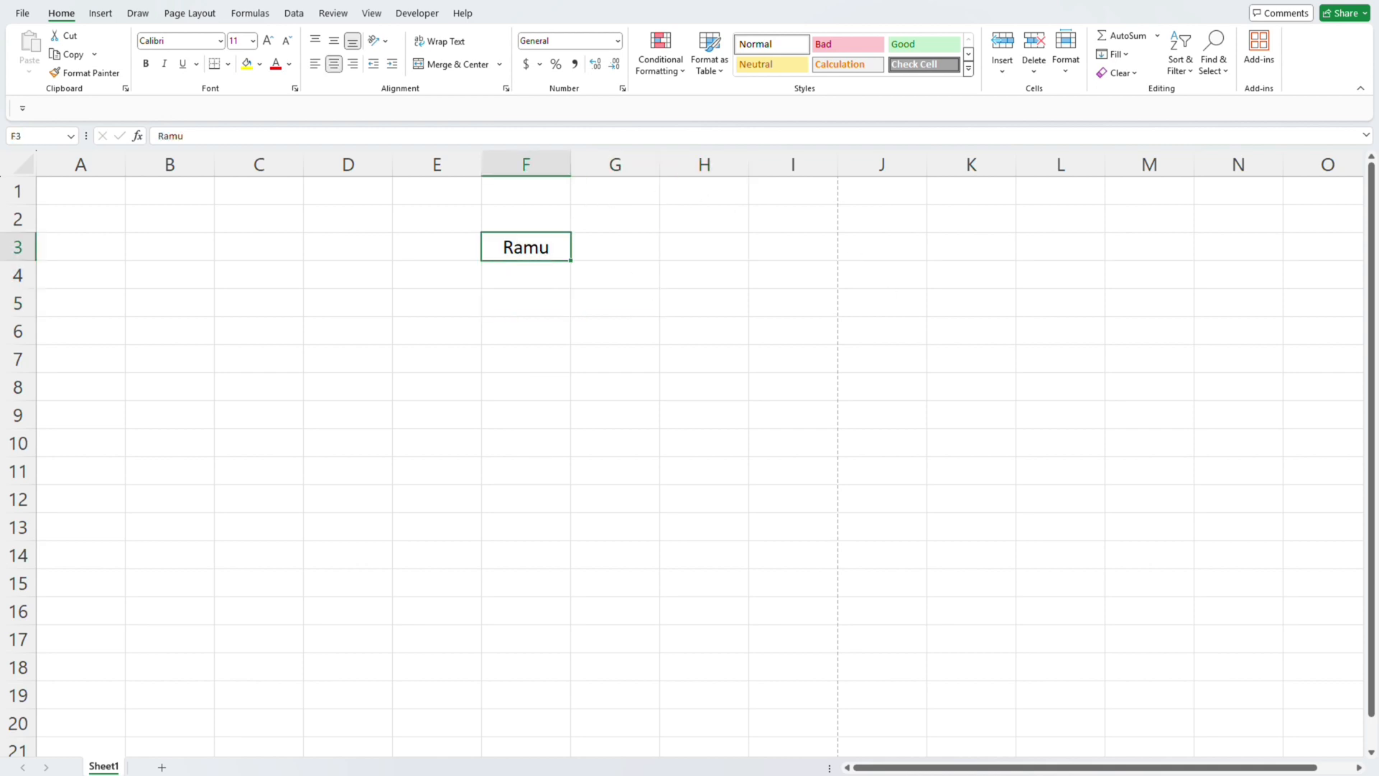
left_click(220, 42)
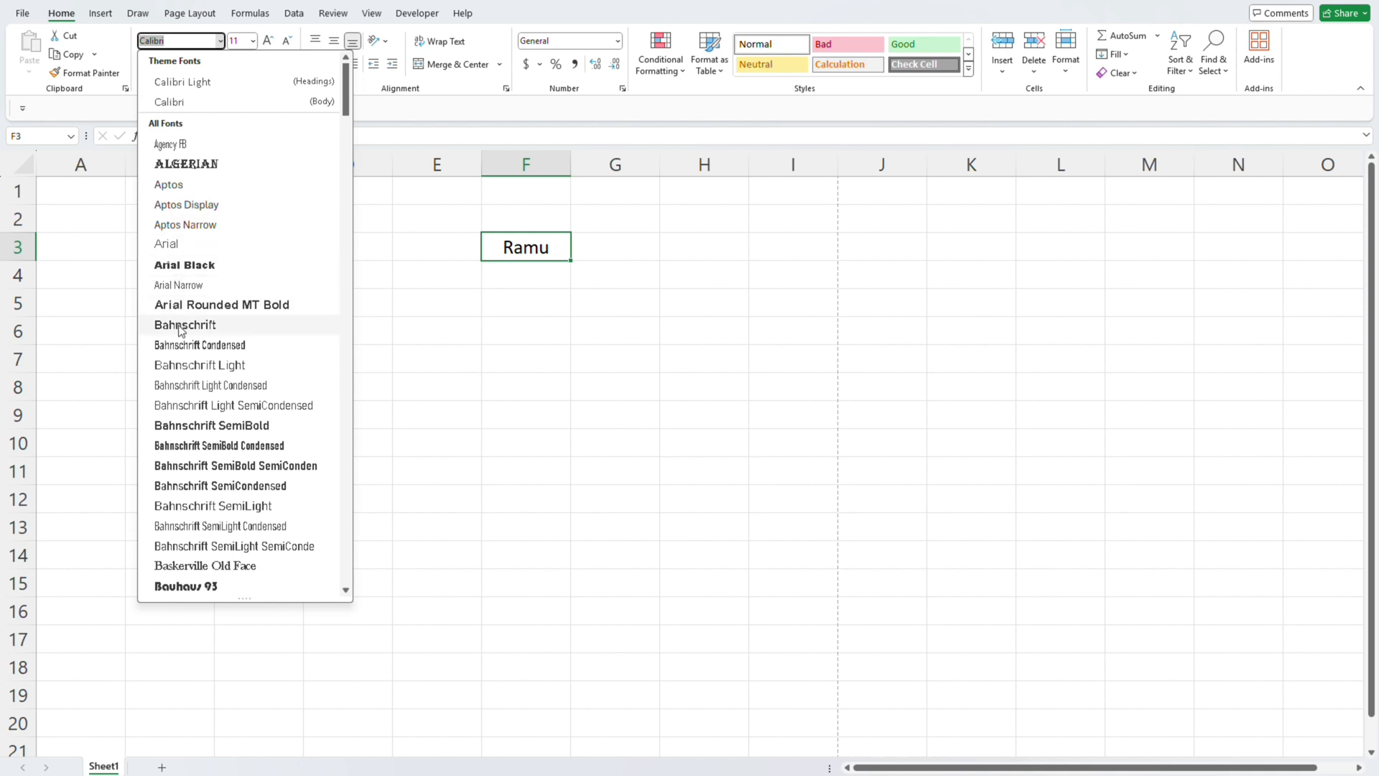
left_click(194, 386)
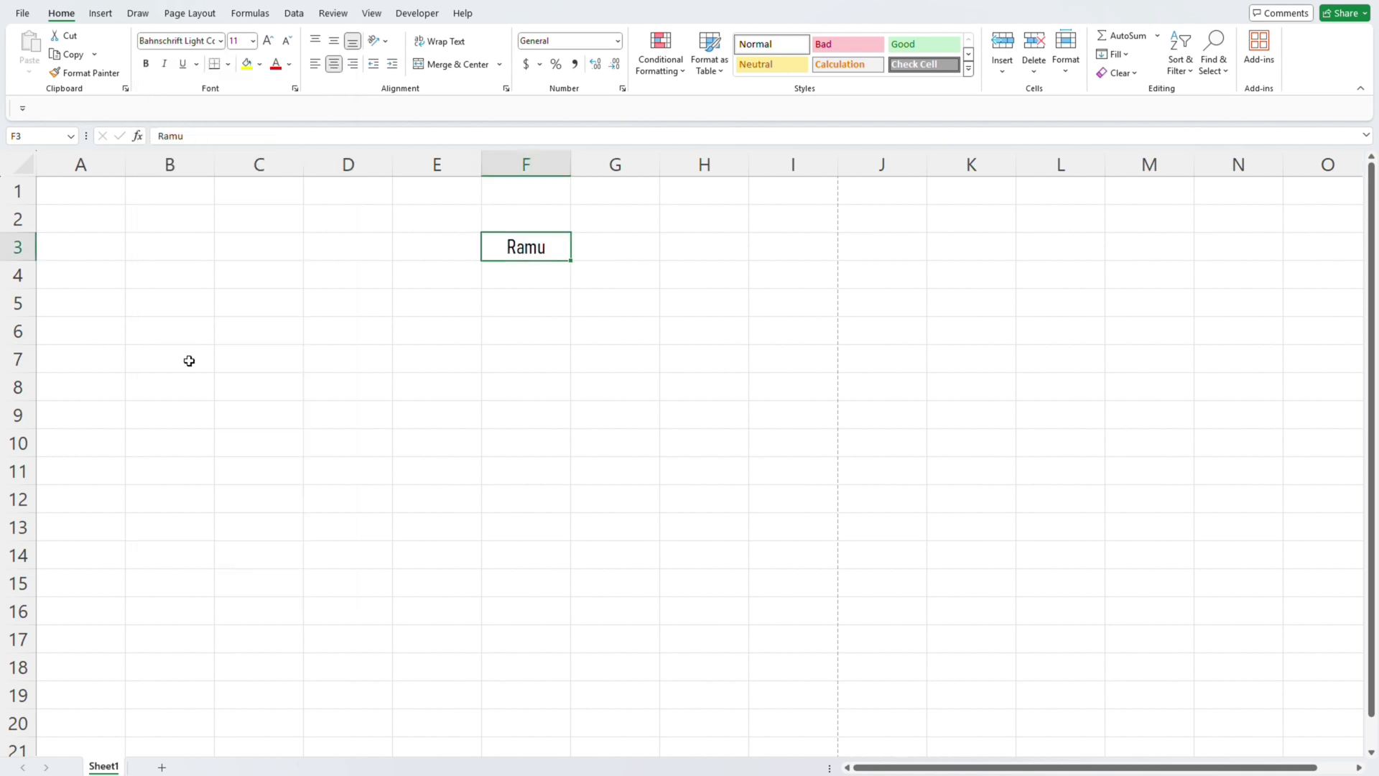
- Change the font of the name in cell F3 to Microsoft Himalaya
left_click(221, 41)
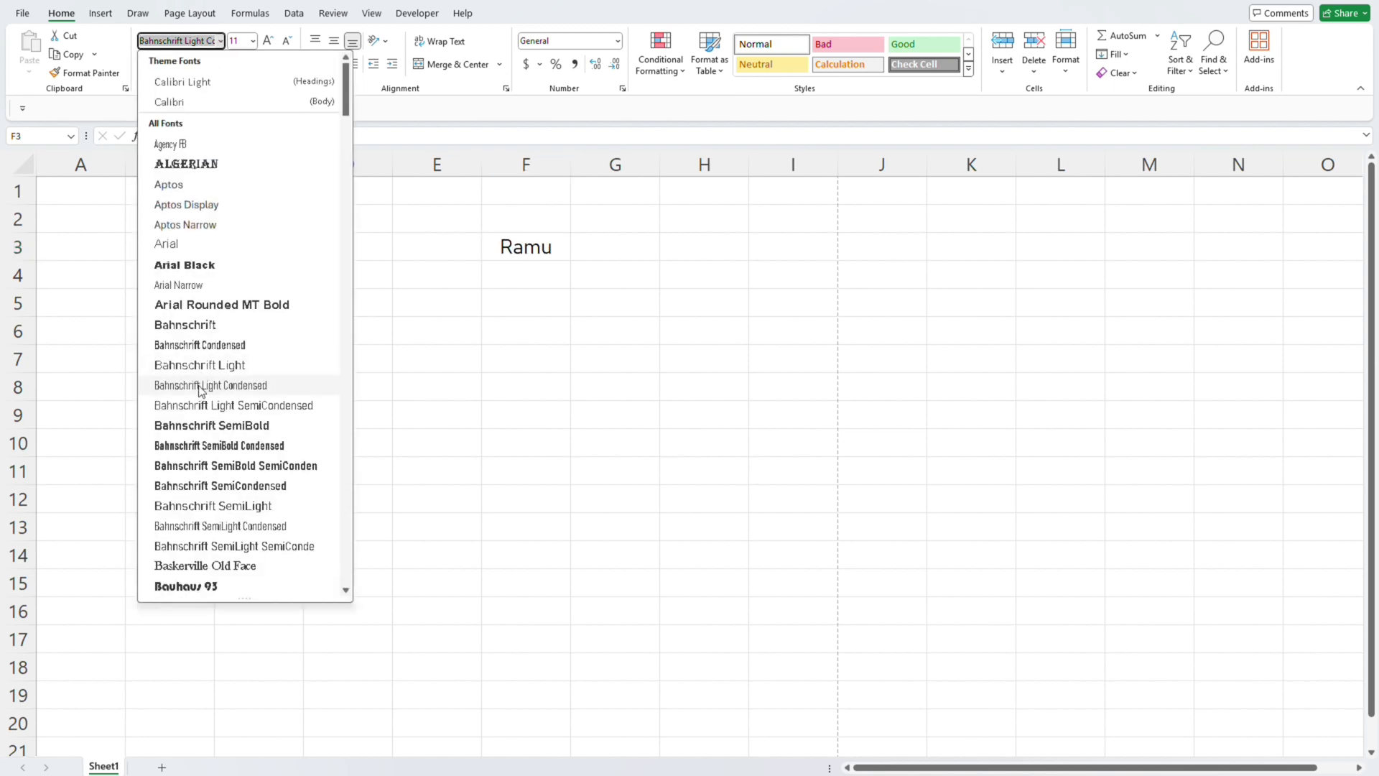
scroll(200, 402, "down", 12)
scroll(198, 456, "down", 15)
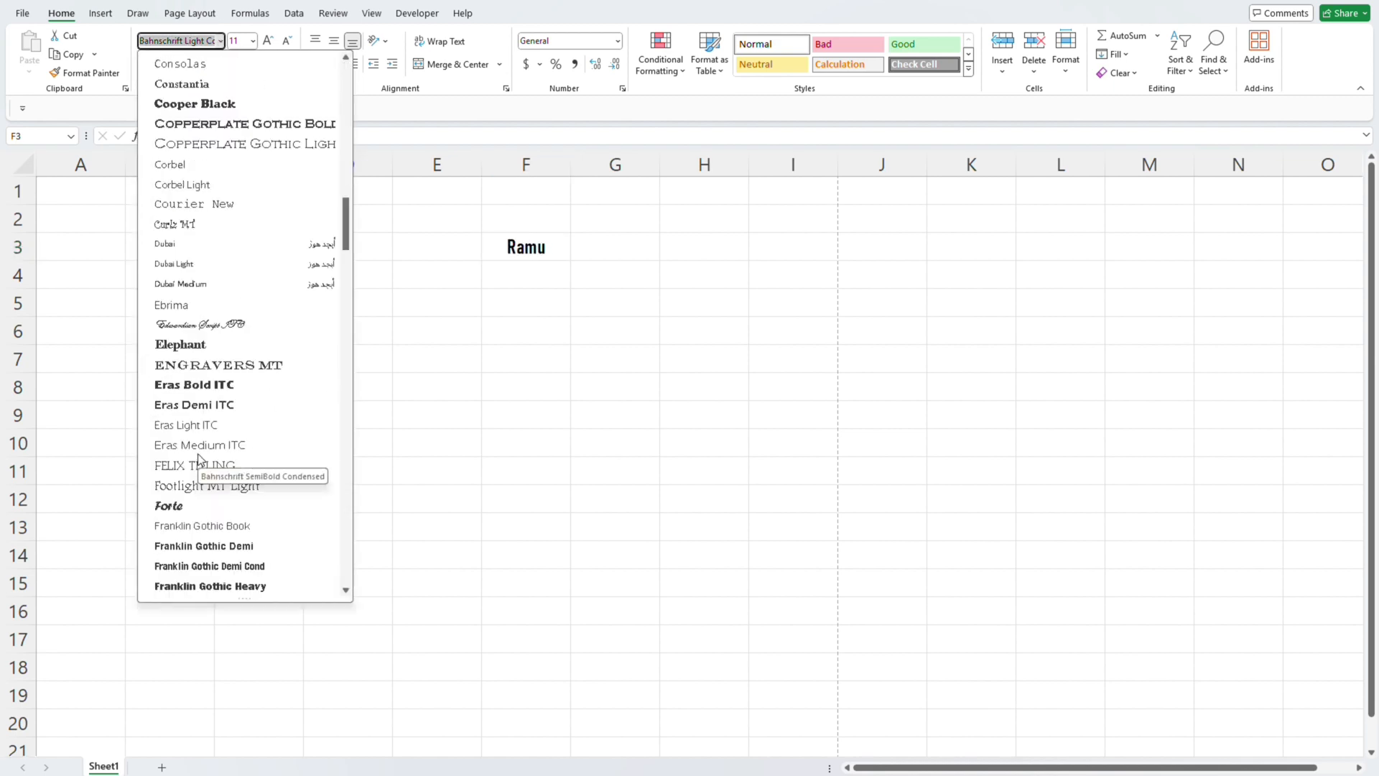
scroll(199, 458, "down", 7)
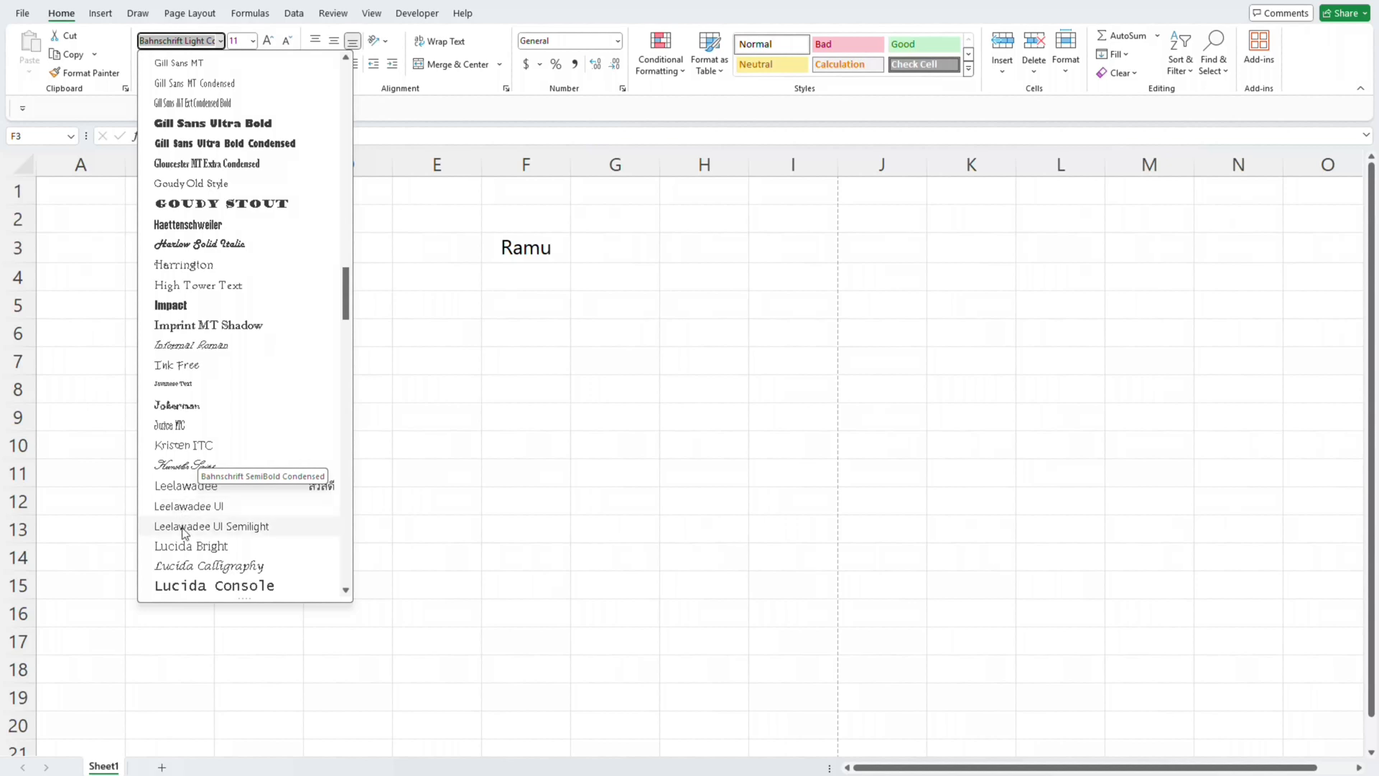
scroll(237, 322, "down", 7)
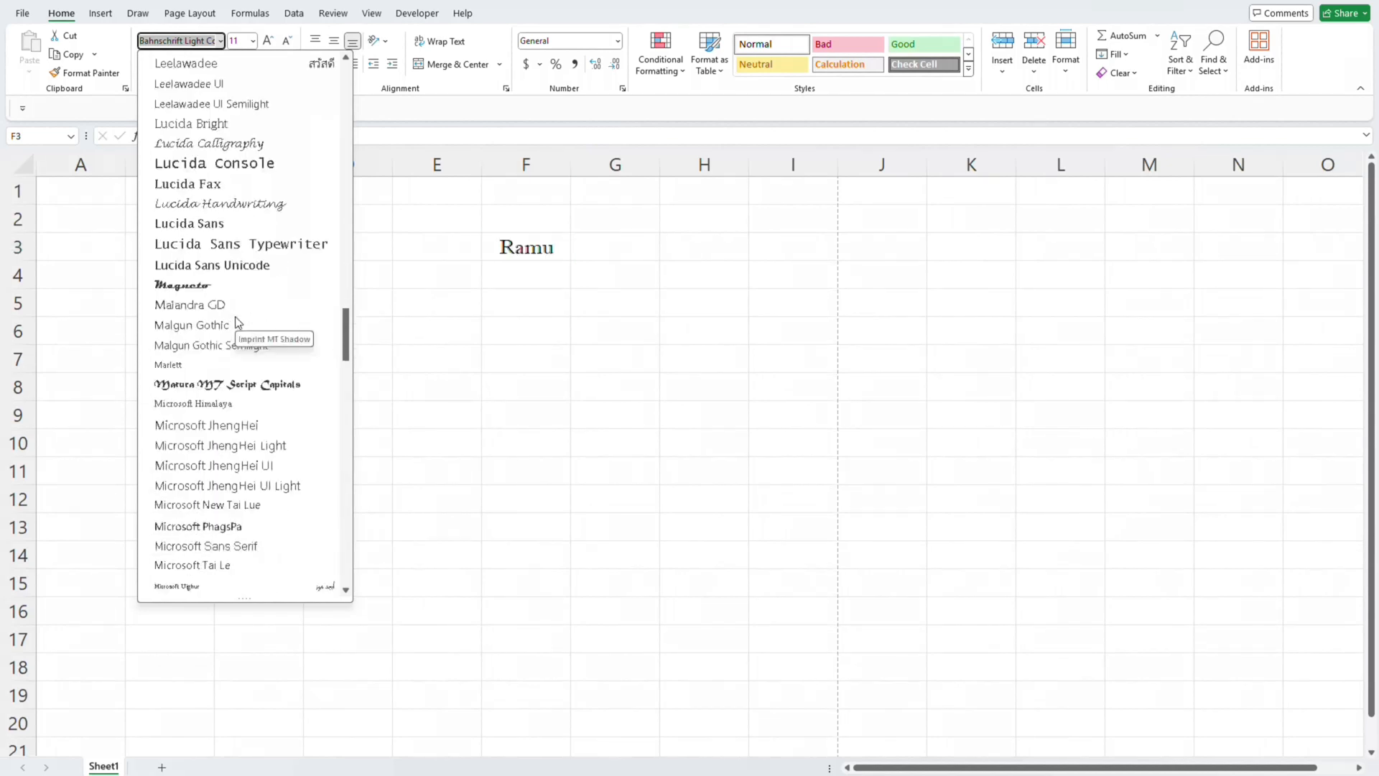
scroll(237, 321, "down", 3)
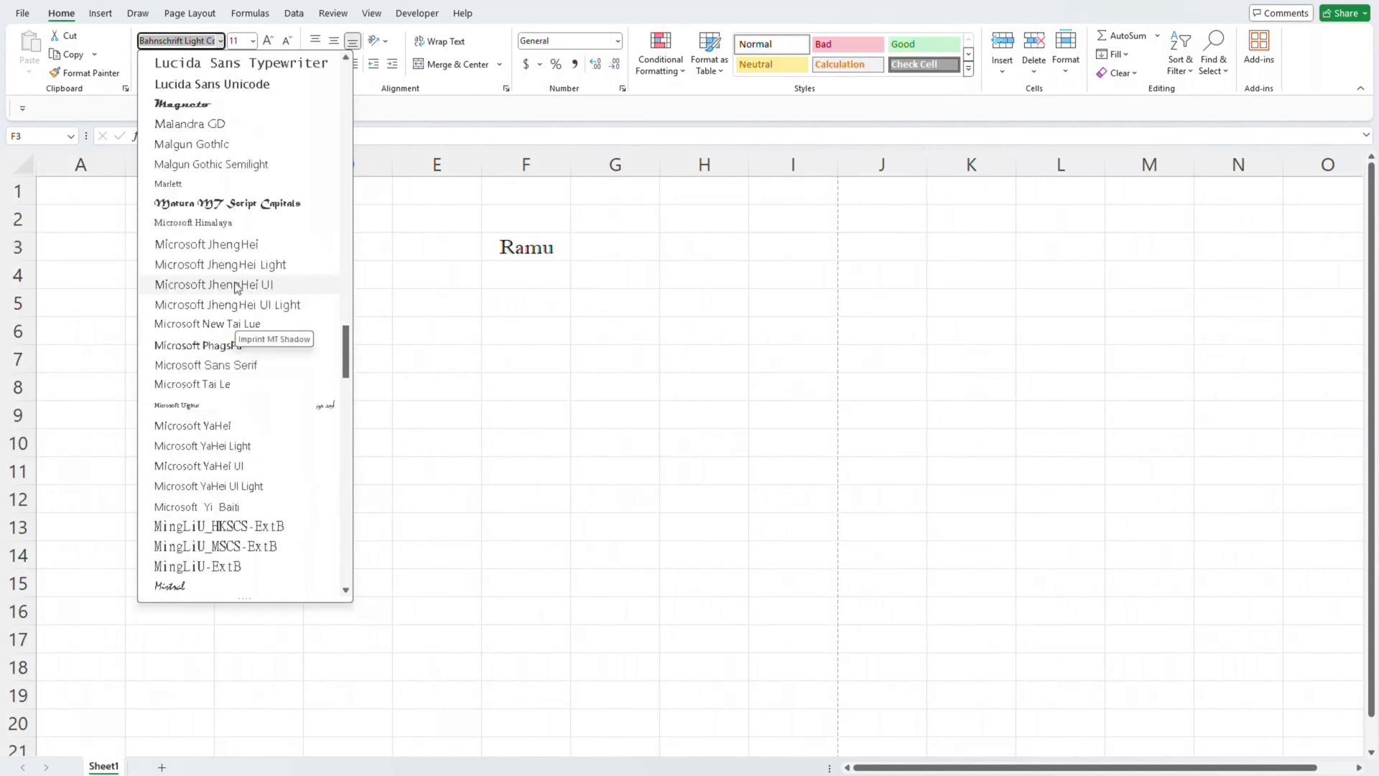
left_click(229, 222)
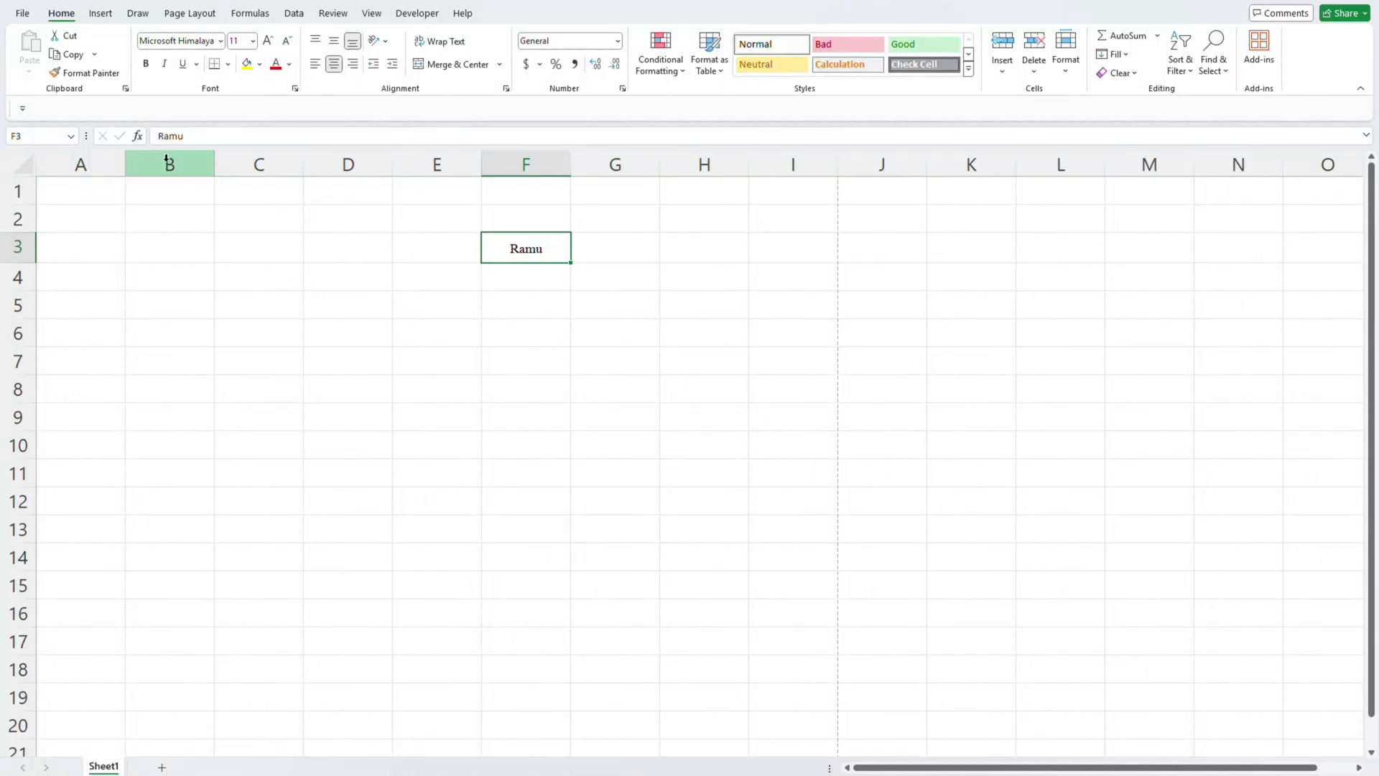
- Set the font size of the name in cell F3 to 72, then select empty cells beside it
left_click(253, 41)
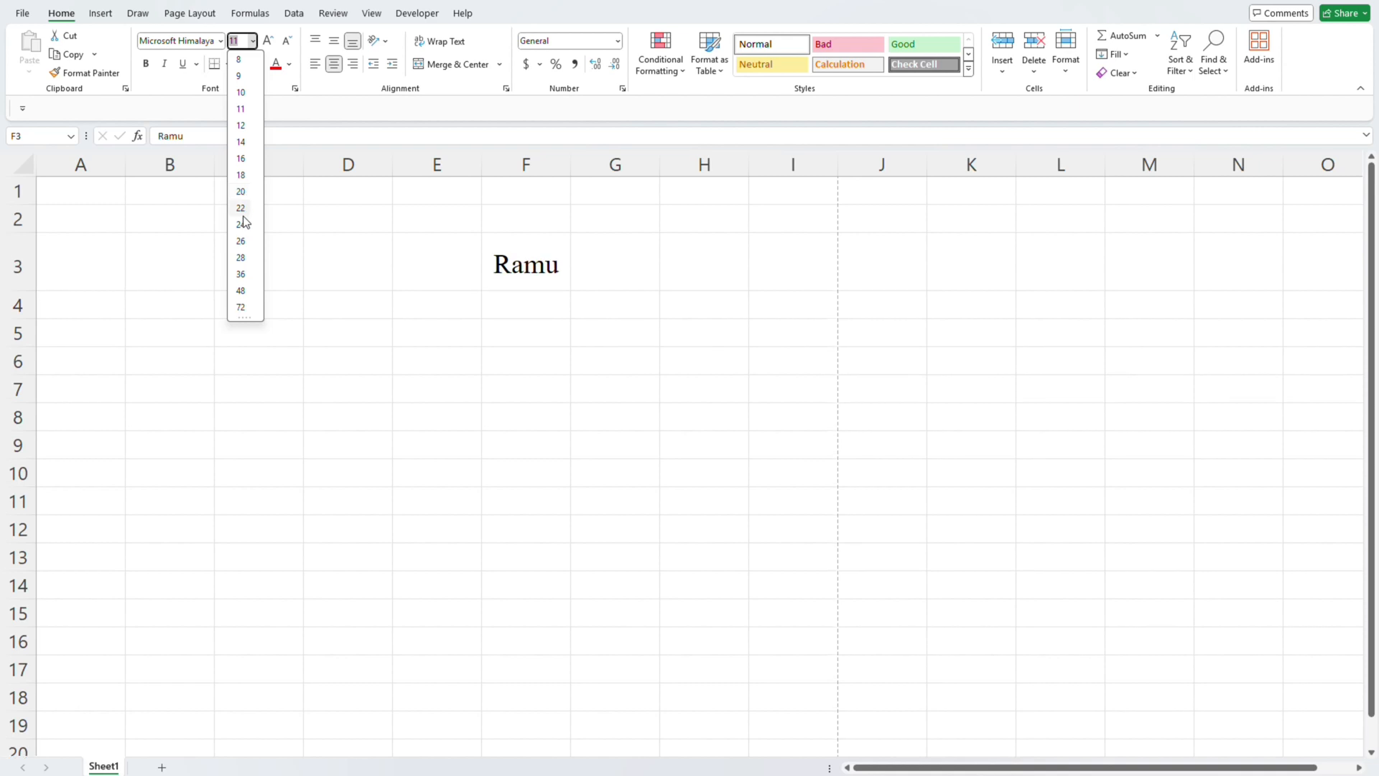
left_click(241, 307)
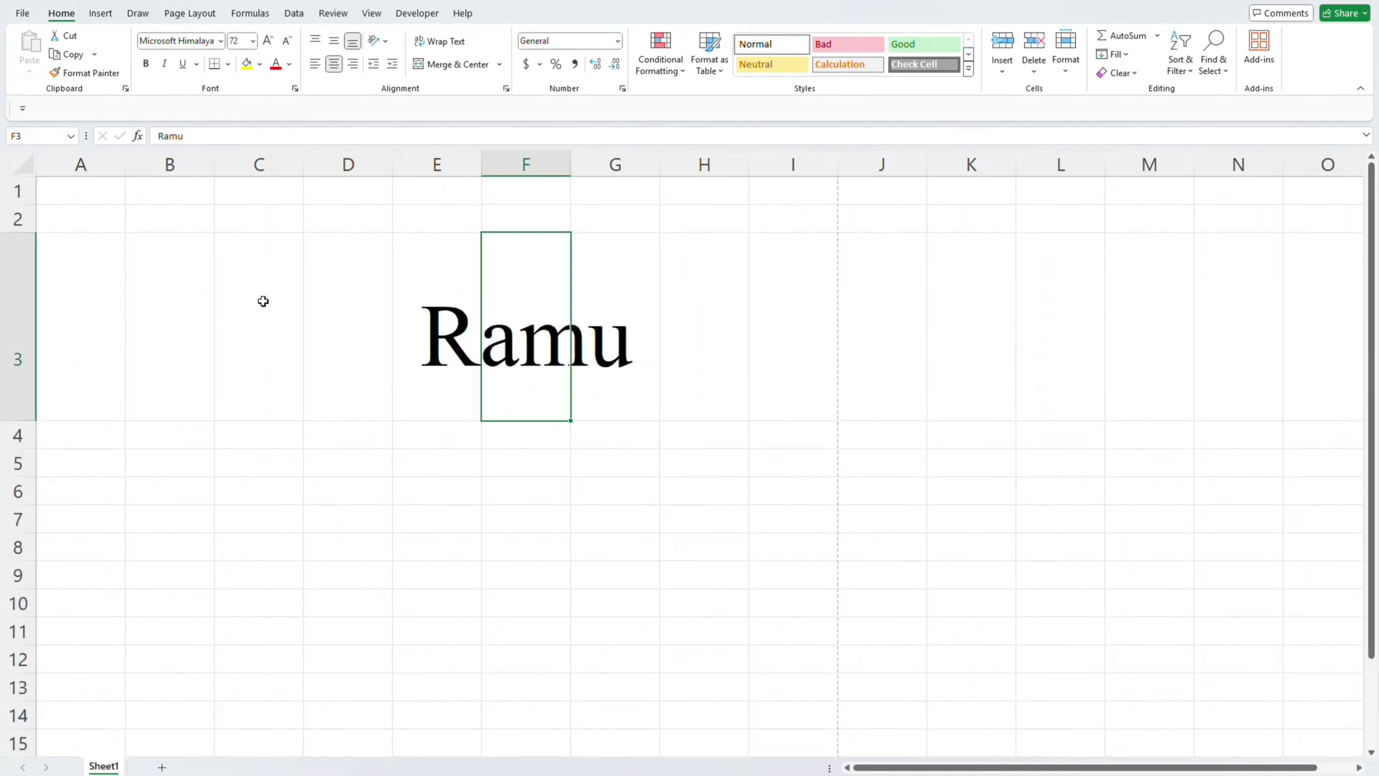
left_click(243, 283)
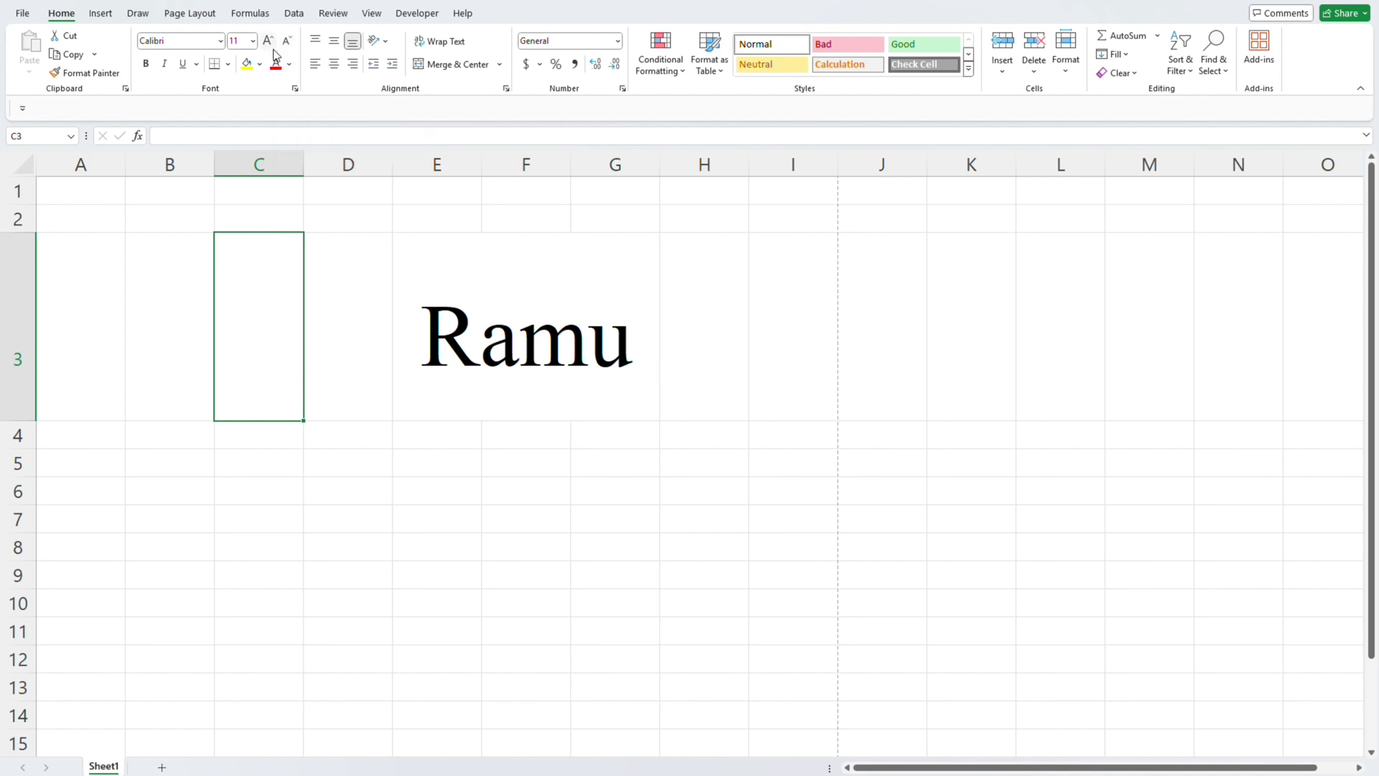
left_click(270, 45)
left_click(432, 293)
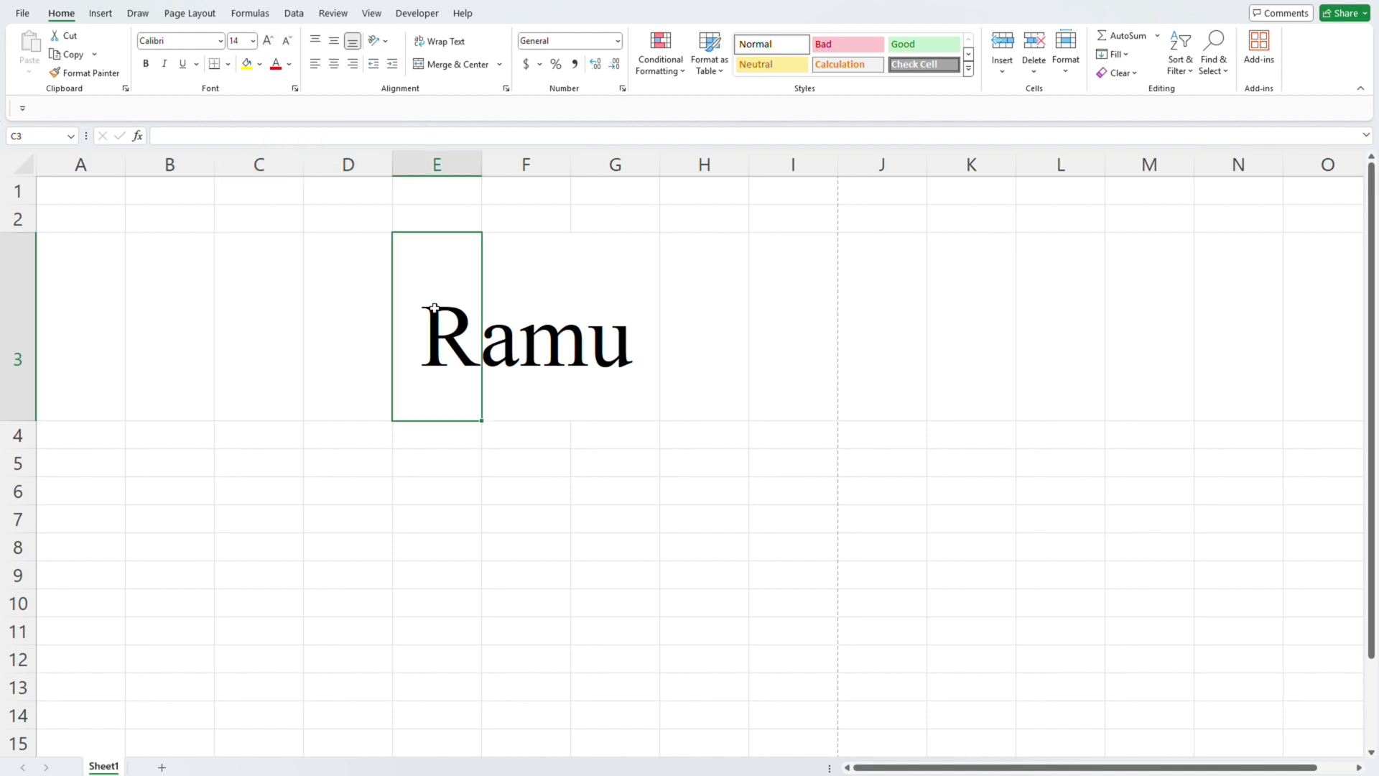
- Decrease the font size of the name in cell F3 step by step to 16
left_click(527, 310)
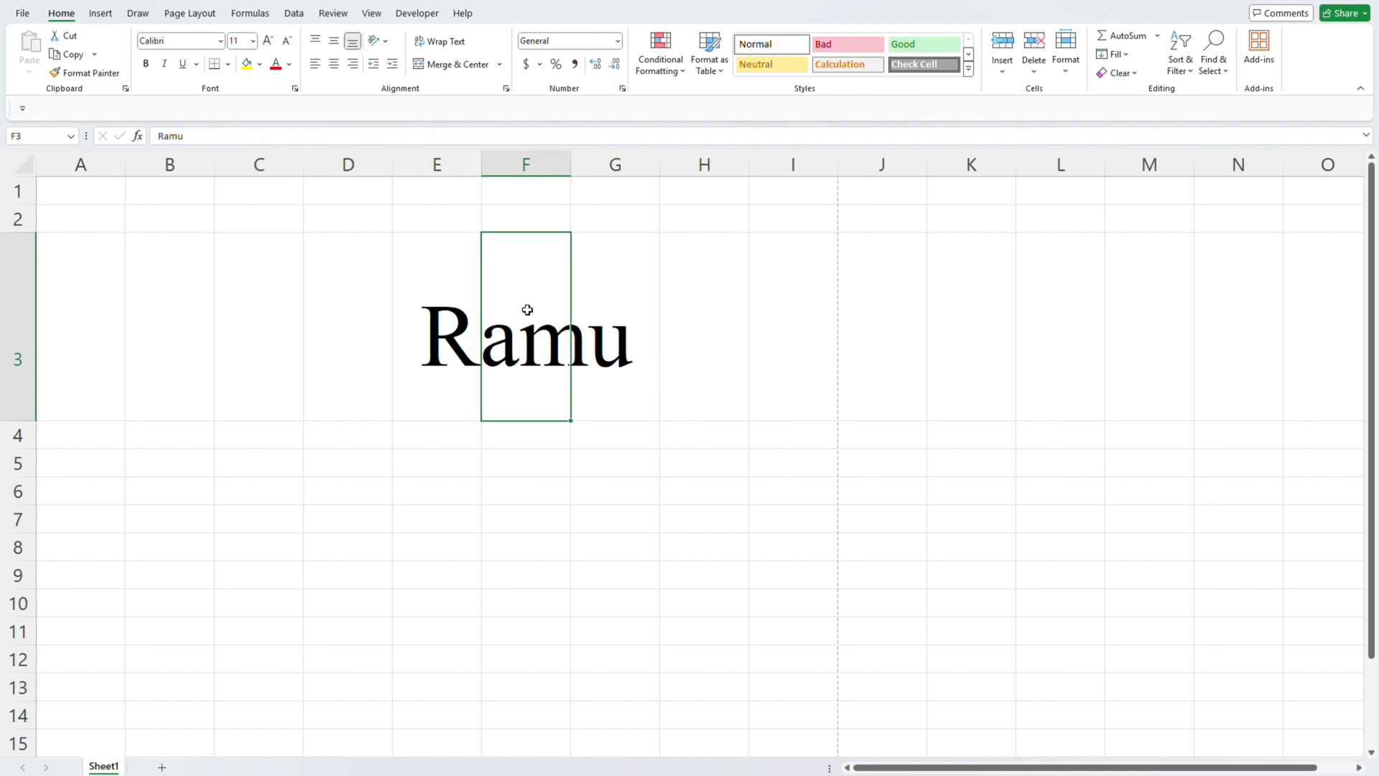
left_click(287, 45)
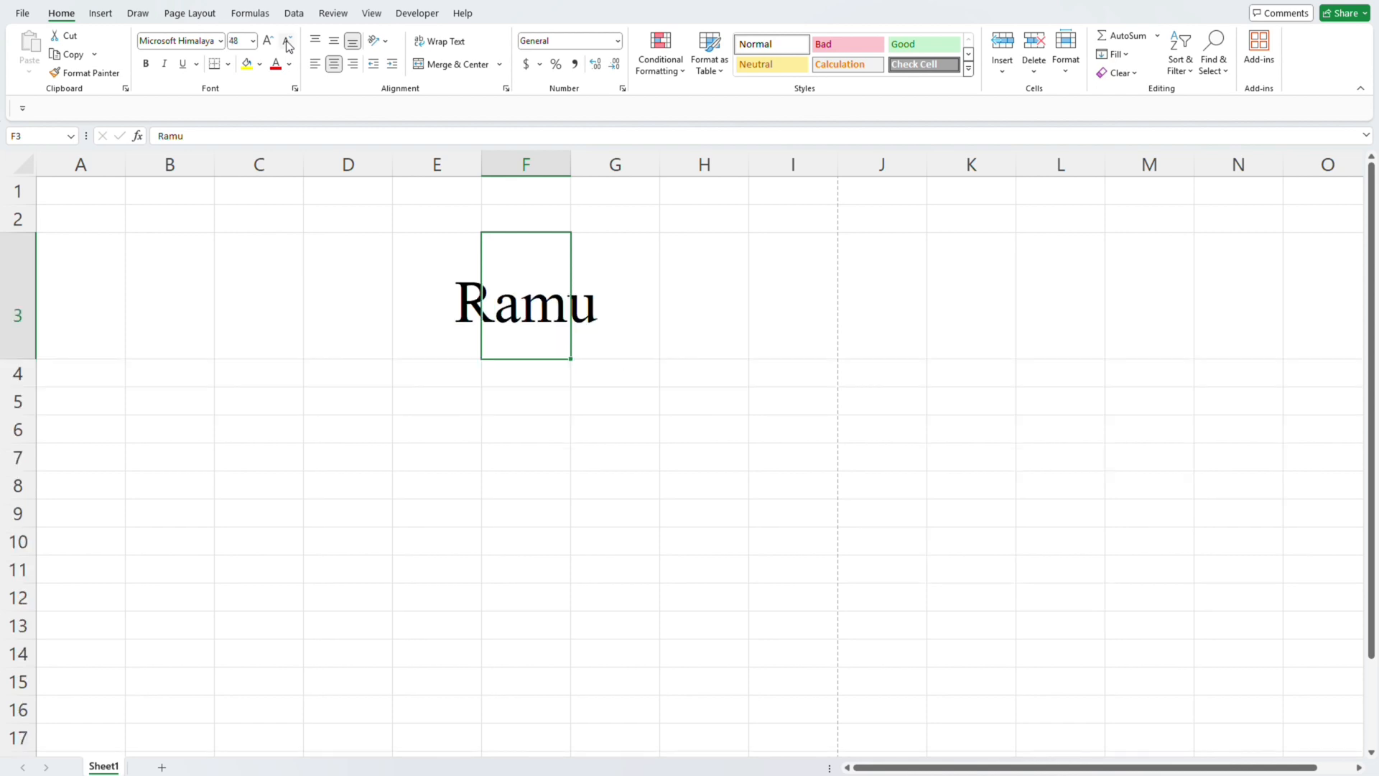
left_click(287, 45)
left_click(287, 45)
left_click(288, 44)
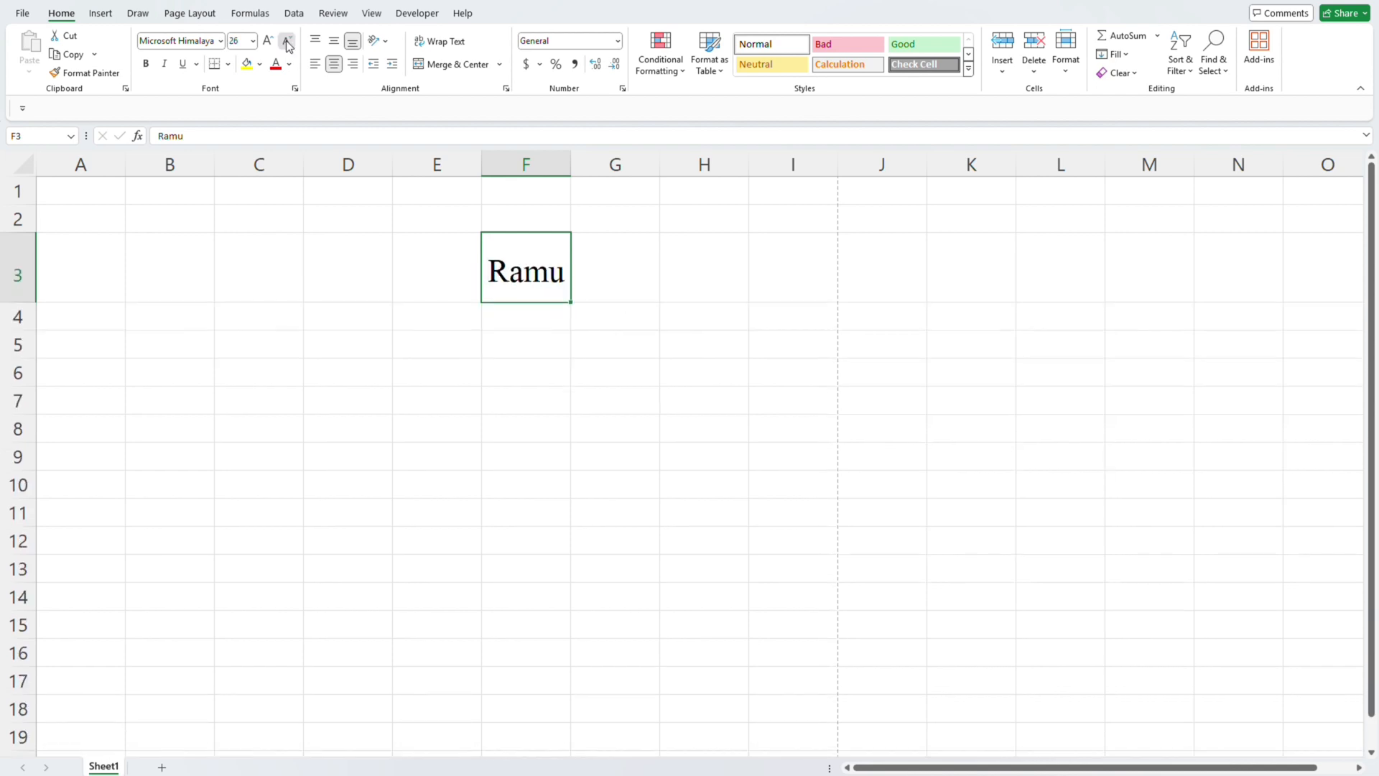
left_click(287, 45)
left_click(288, 45)
left_click(287, 44)
left_click(287, 44)
left_click(288, 44)
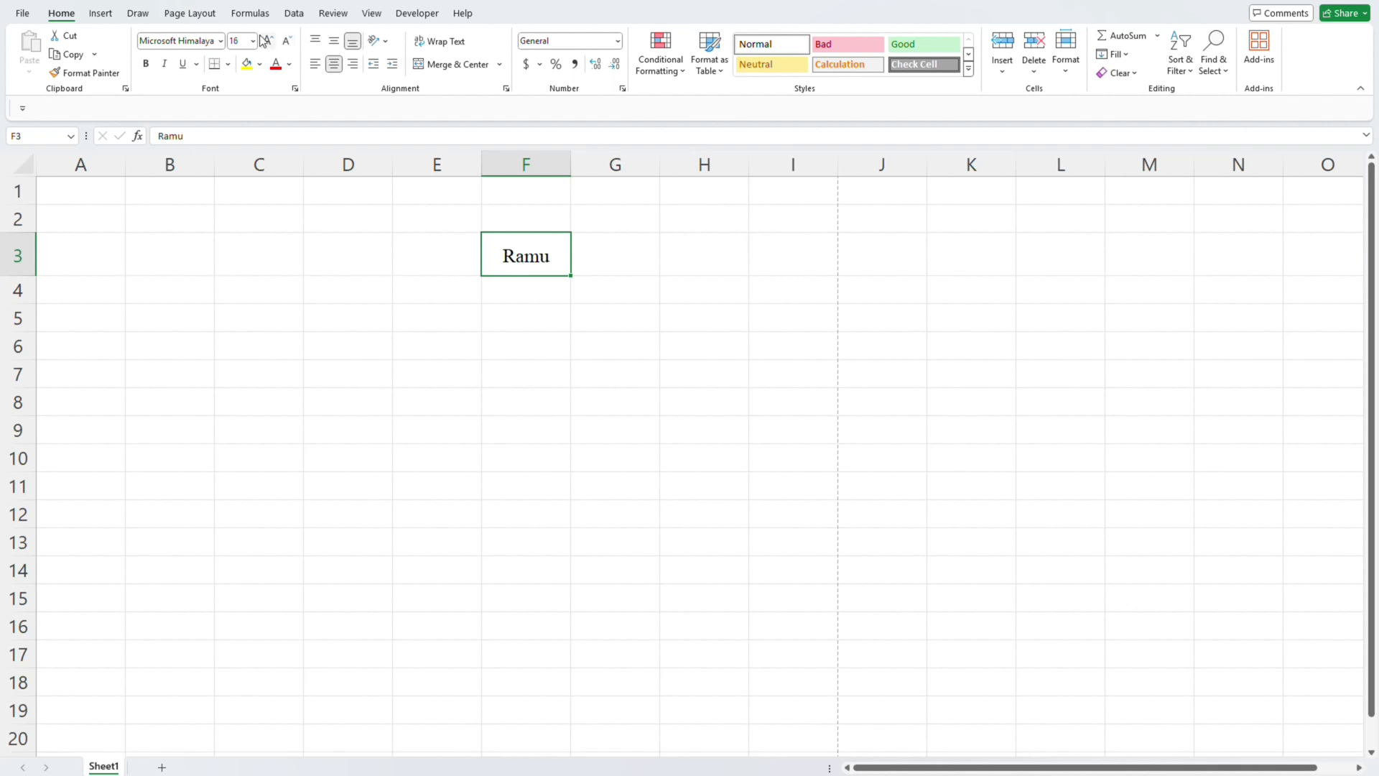
- Increase the font size of the name in cell F3 step by step to 48
left_click(267, 41)
left_click(267, 41)
left_click(267, 41)
left_click(267, 41)
left_click(267, 41)
left_click(267, 41)
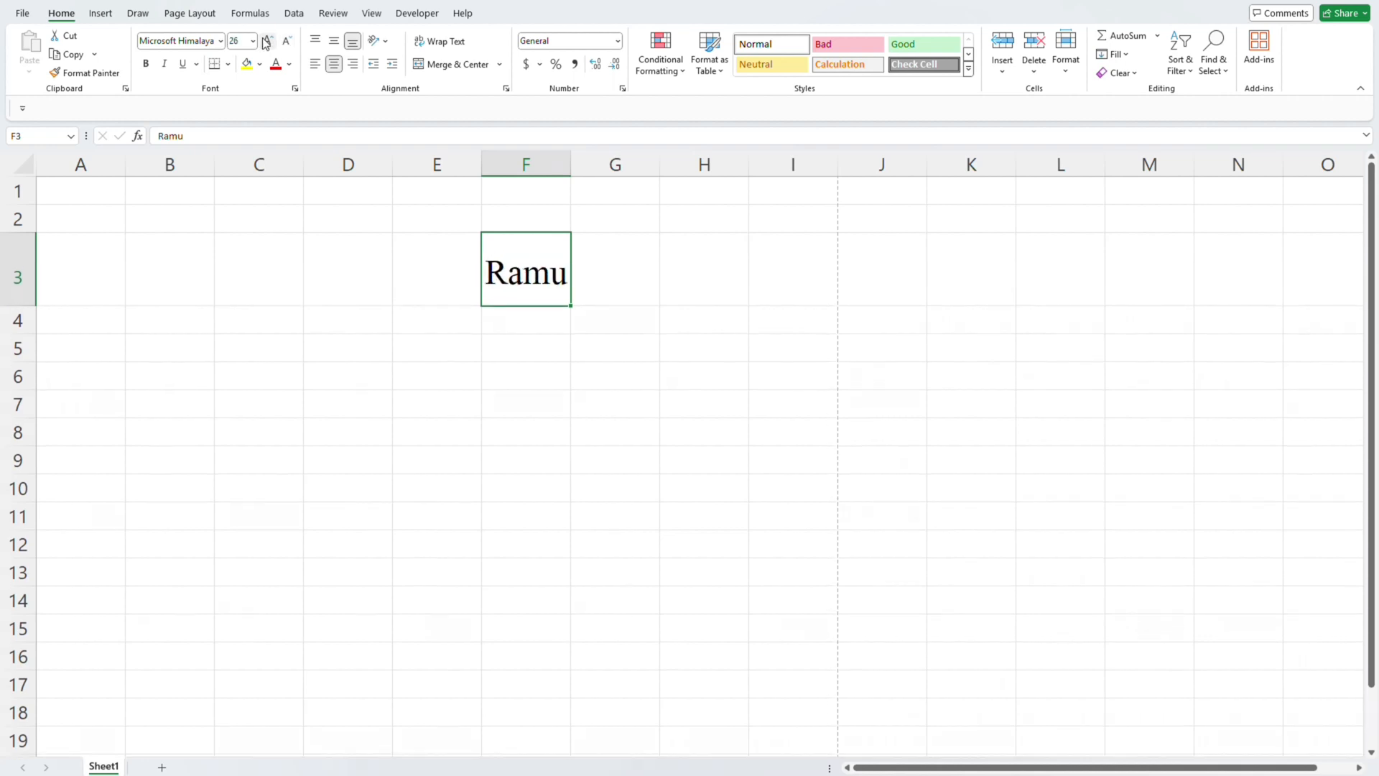
left_click(267, 41)
left_click(268, 41)
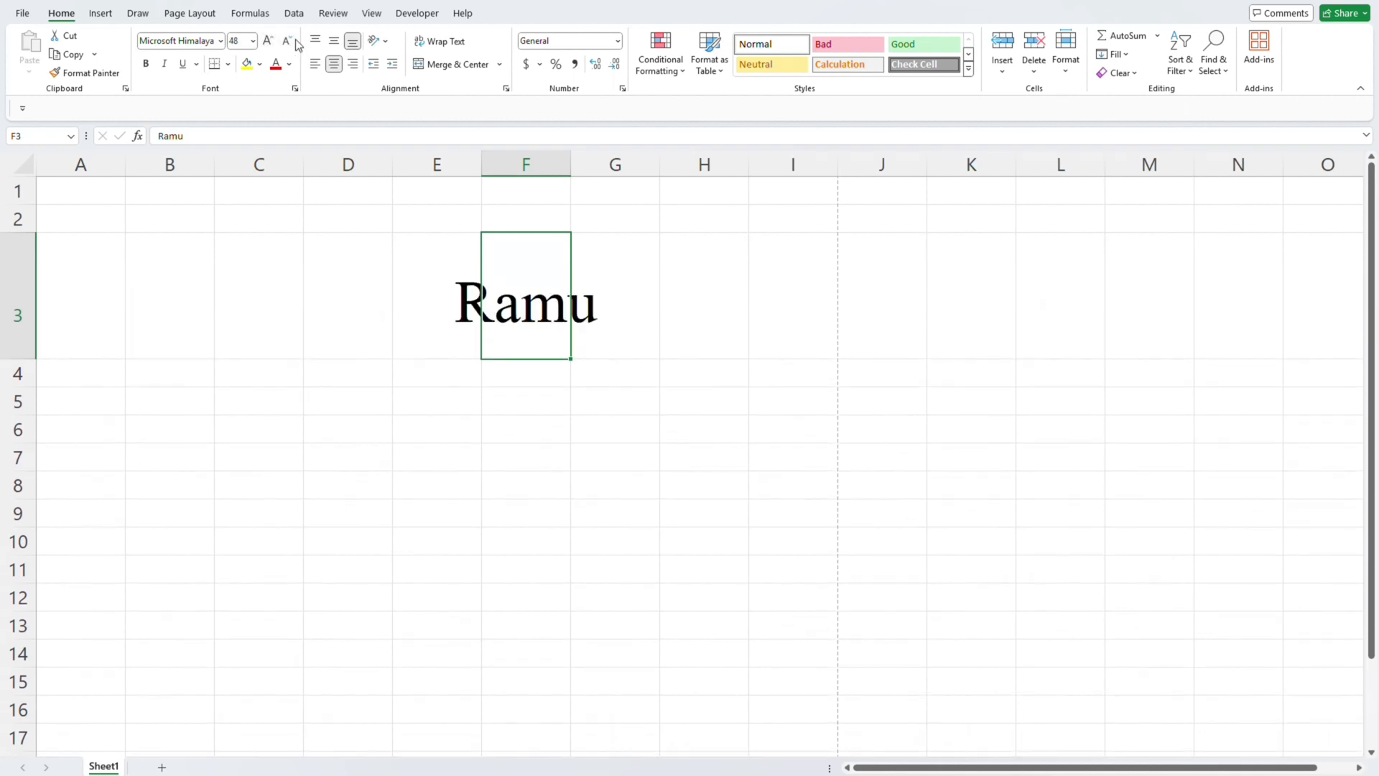
- Reduce the font size of the name in cell F3 step by step to 18
left_click(288, 41)
left_click(288, 42)
left_click(288, 42)
left_click(288, 42)
left_click(288, 42)
left_click(288, 42)
left_click(288, 41)
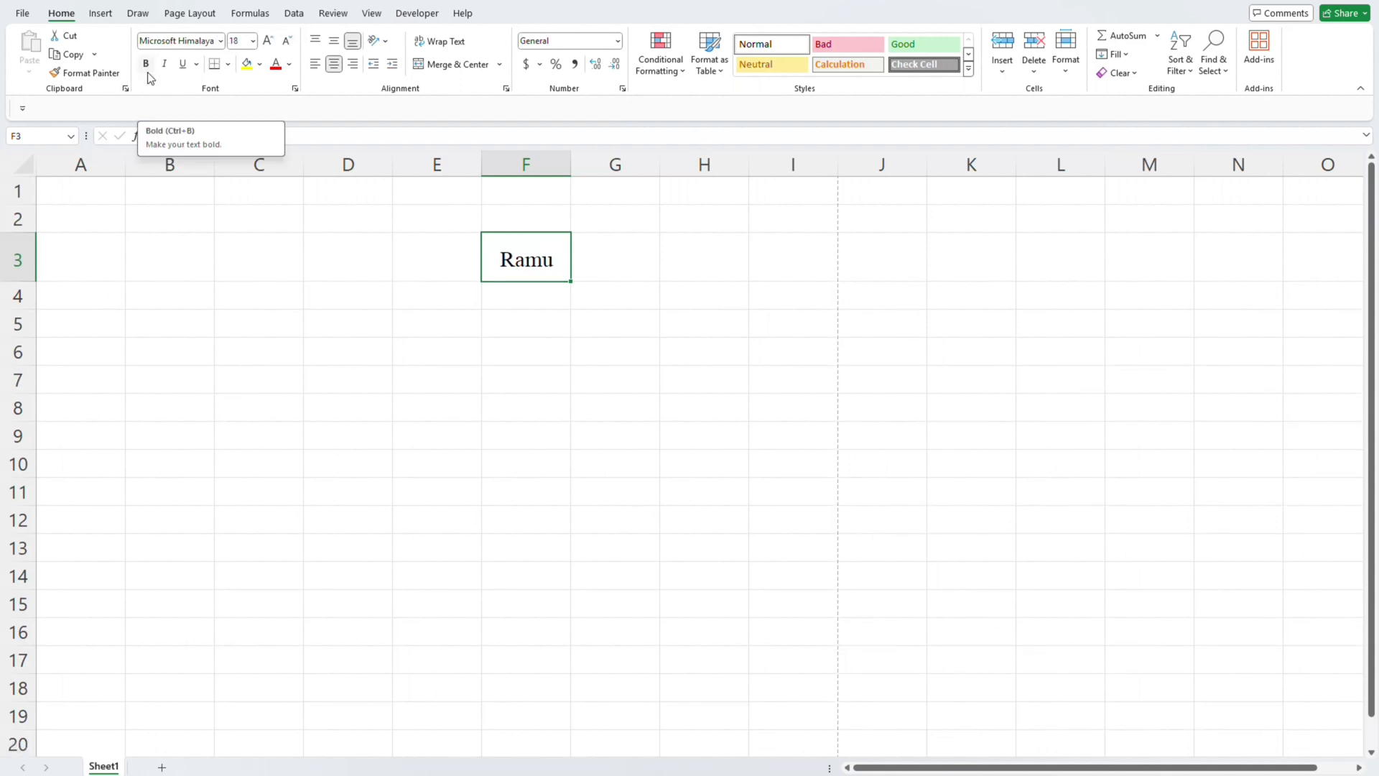
- Select cell D3, then F3, and move the selection down to F5, up to F2 and back to the name in F3
left_click(343, 249)
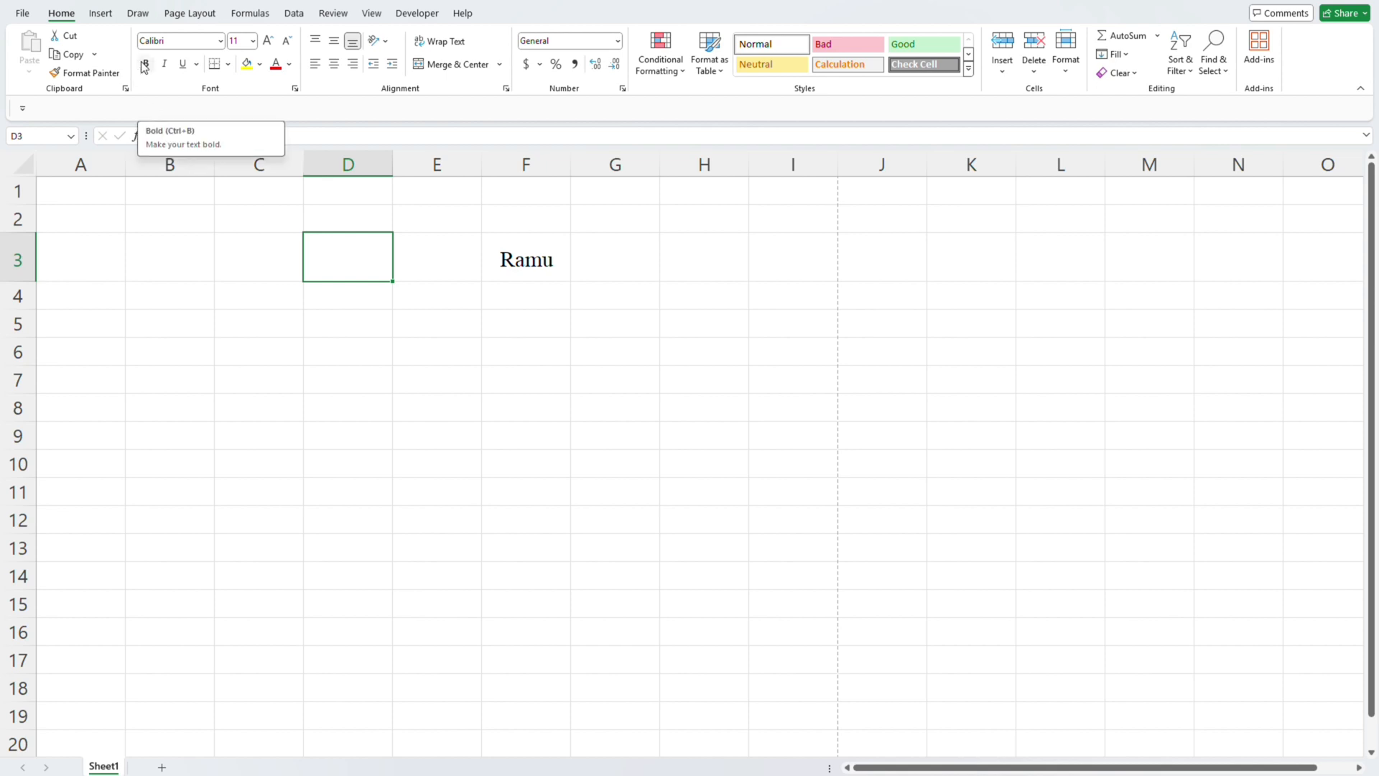
left_click(538, 268)
key("Down")
key("Down")
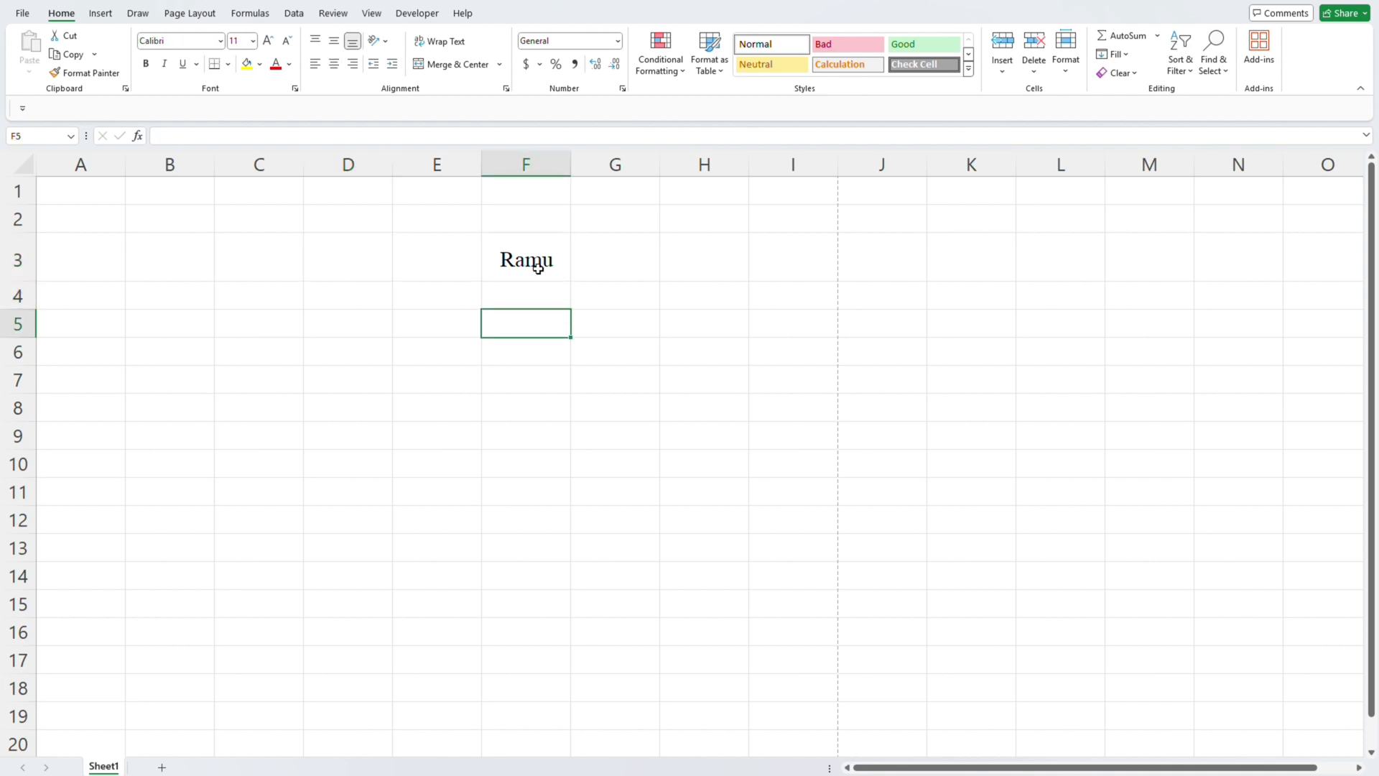
key("Up")
key("Up")
key("Up")
key("Down")
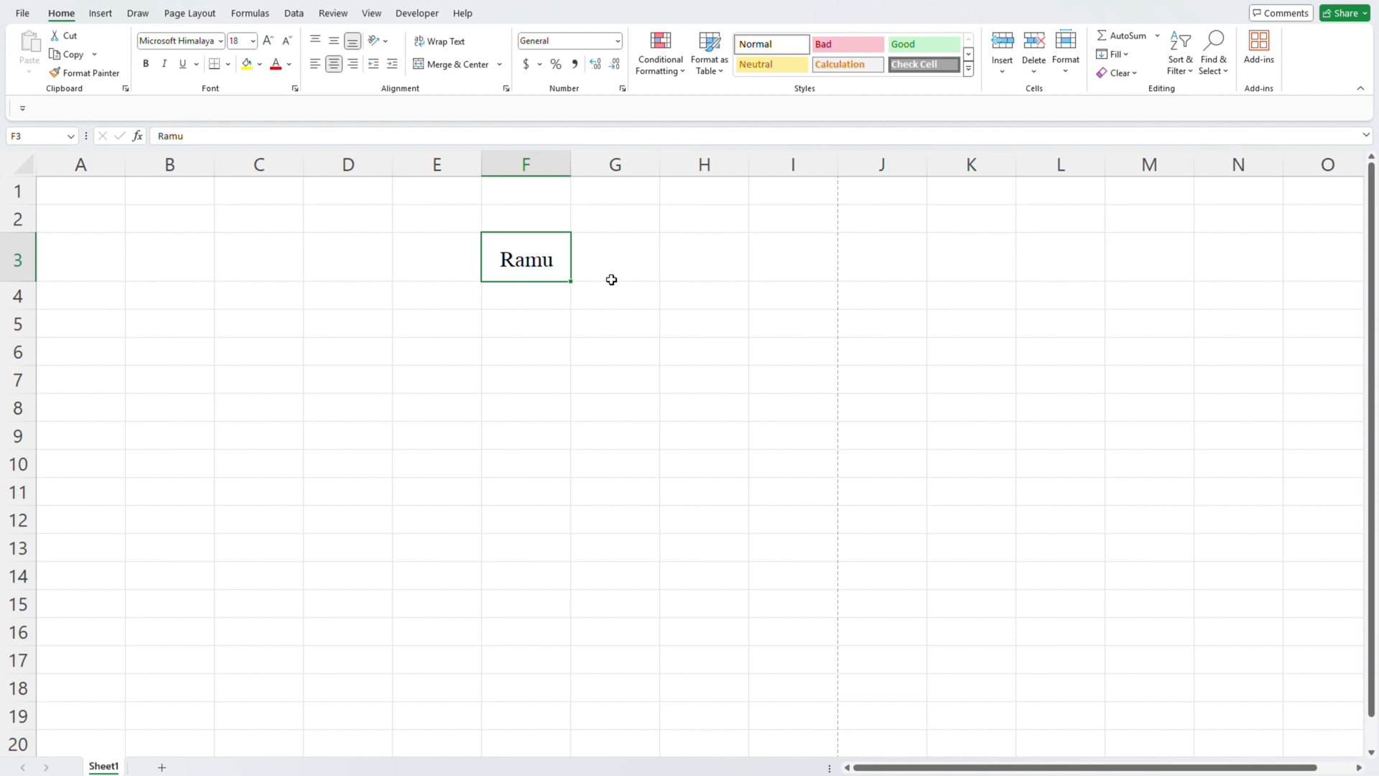
- Make the name in cell F3 bold and view it enlarged
left_click(147, 65)
scroll(479, 291, "up", 3)
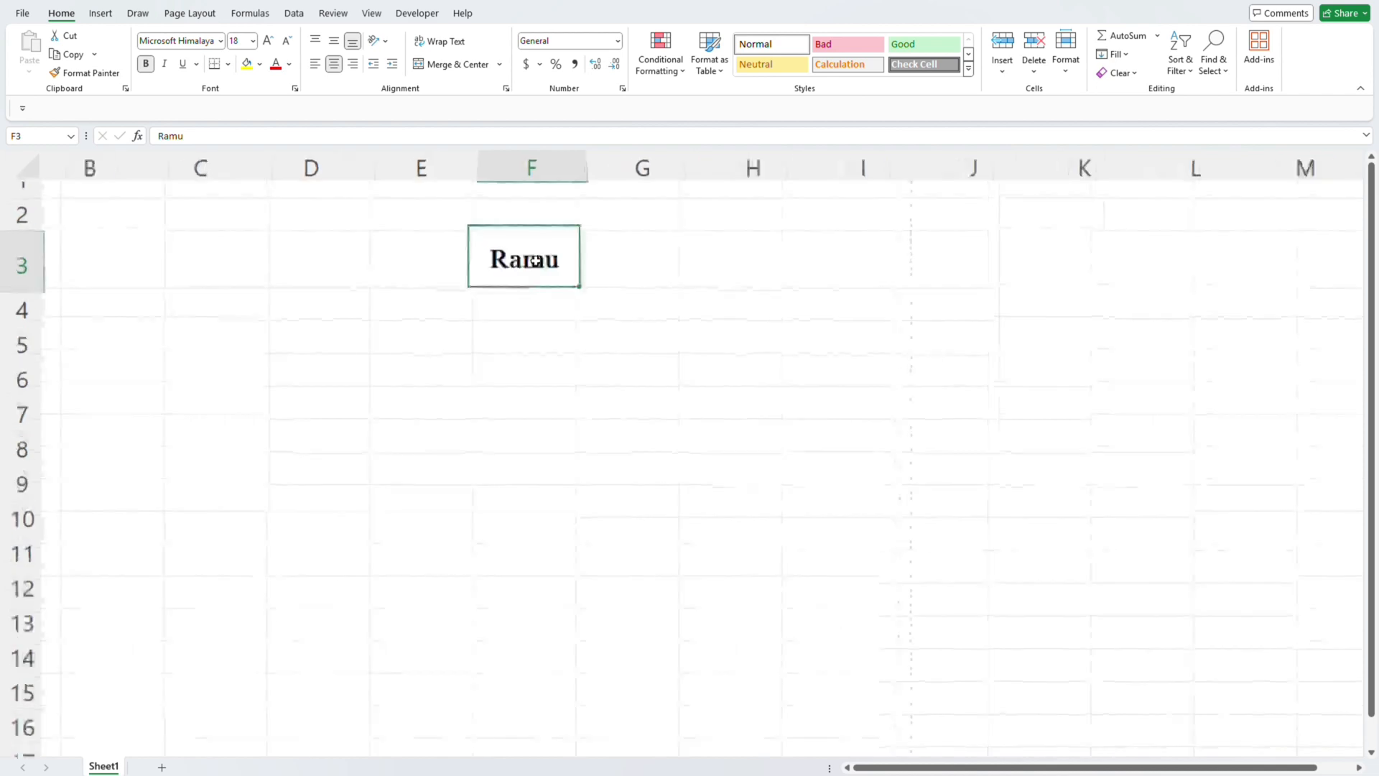
scroll(536, 261, "left", 1)
scroll(536, 261, "up", 2)
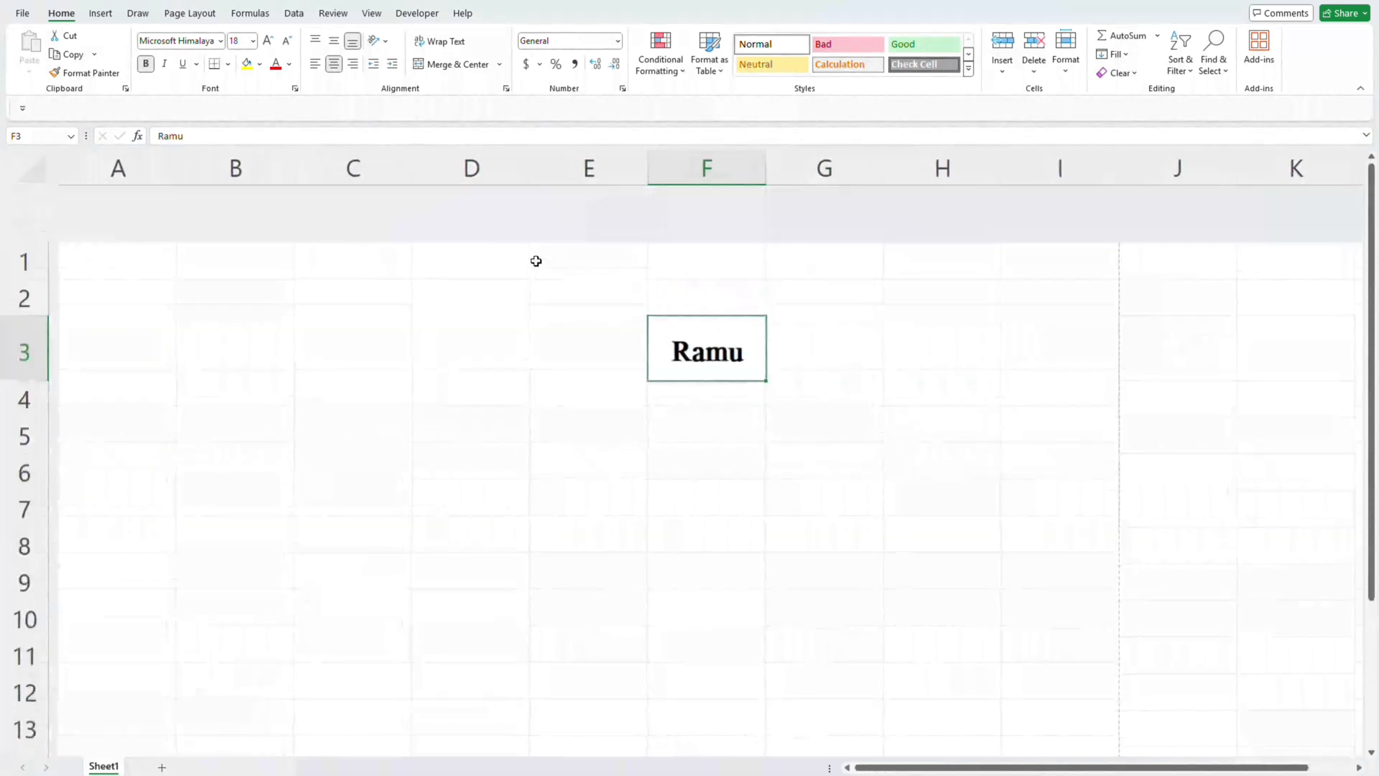
- Toggle bold off, on and off again for the name in cell F3
left_click(148, 65)
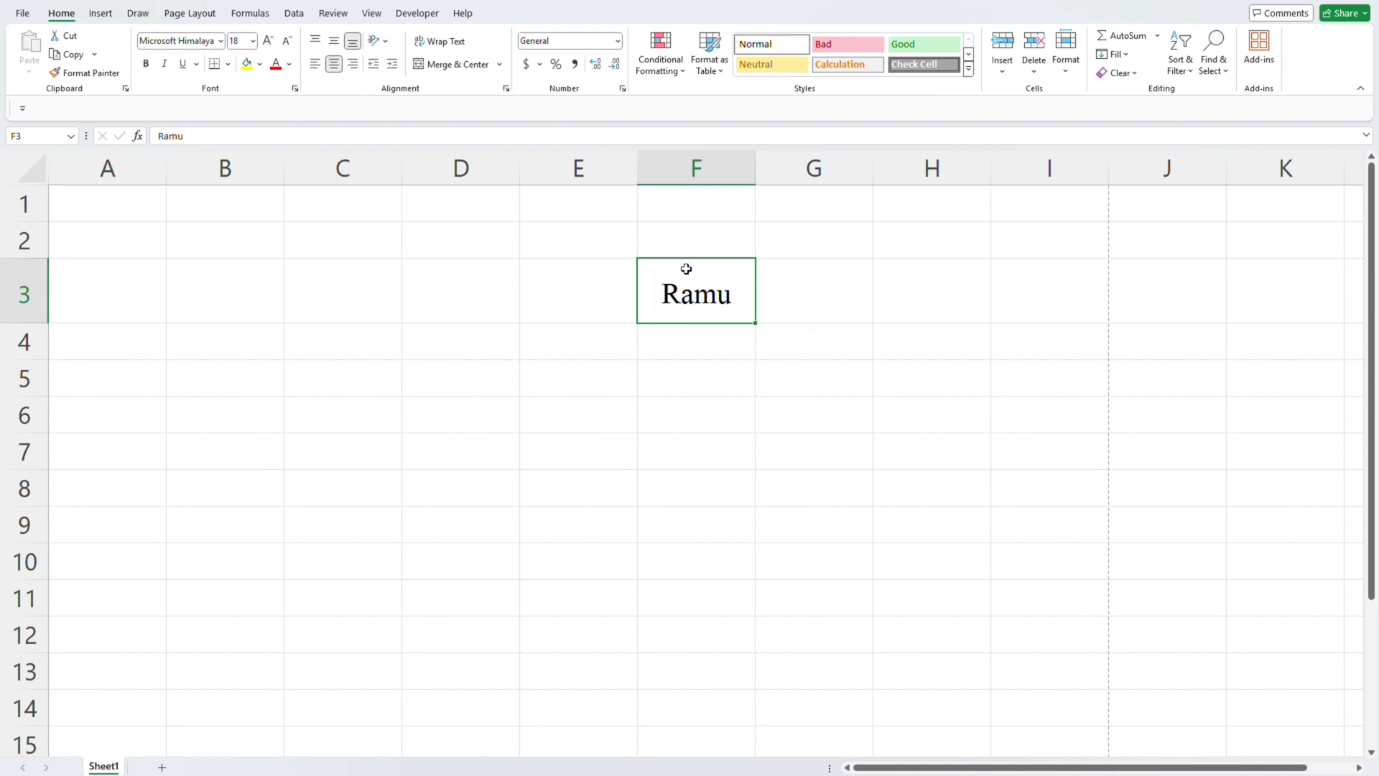
left_click(146, 65)
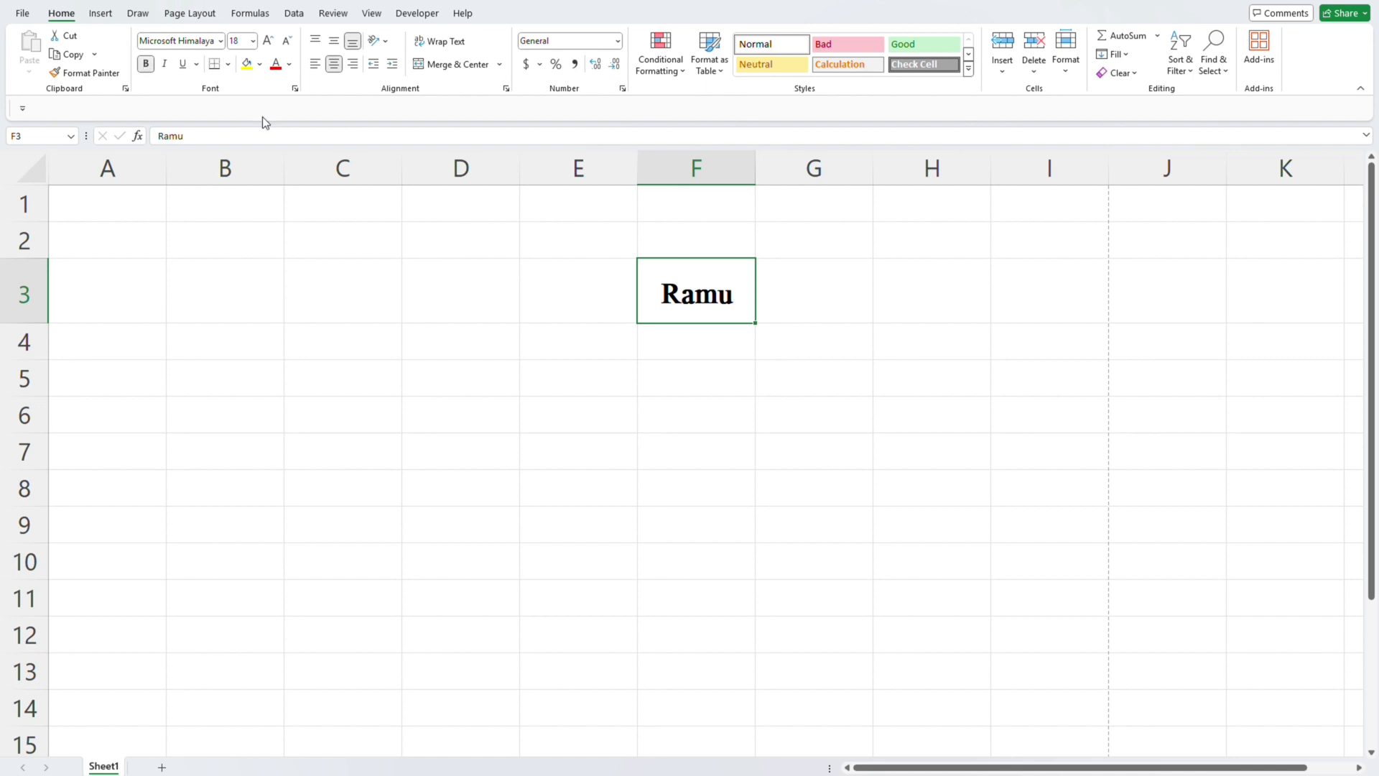
left_click(145, 64)
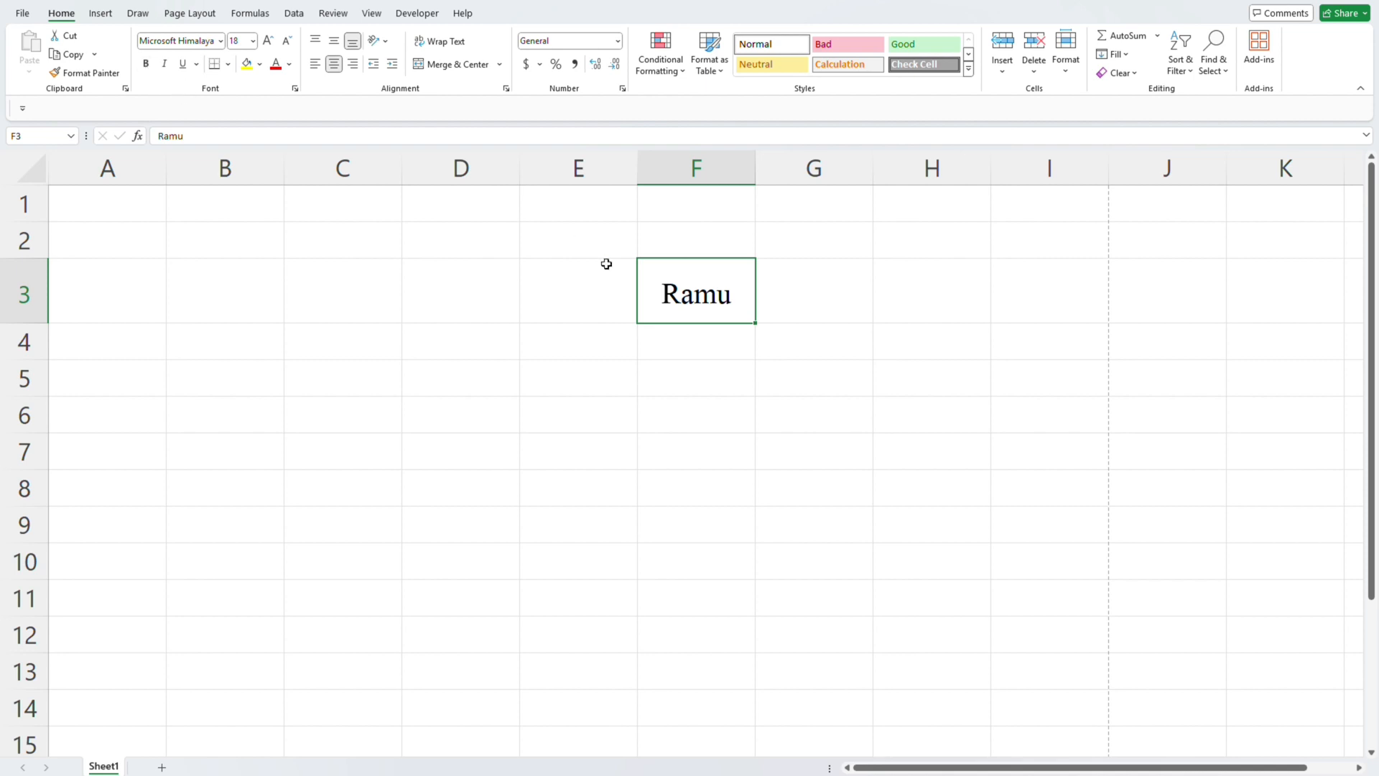
- Italicize the name in cell F3 and turn the italic formatting off again
left_click(165, 65)
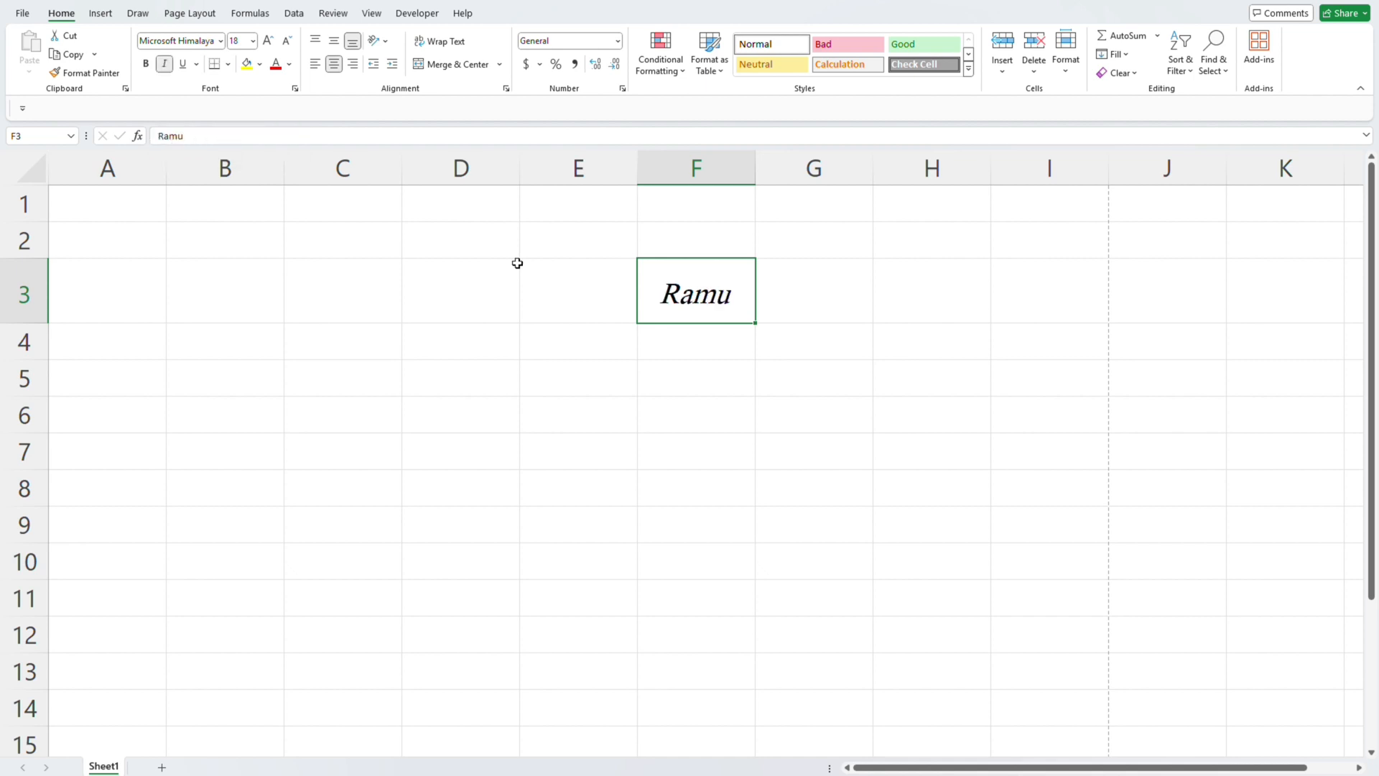
left_click(863, 312)
left_click(672, 295)
left_click(165, 65)
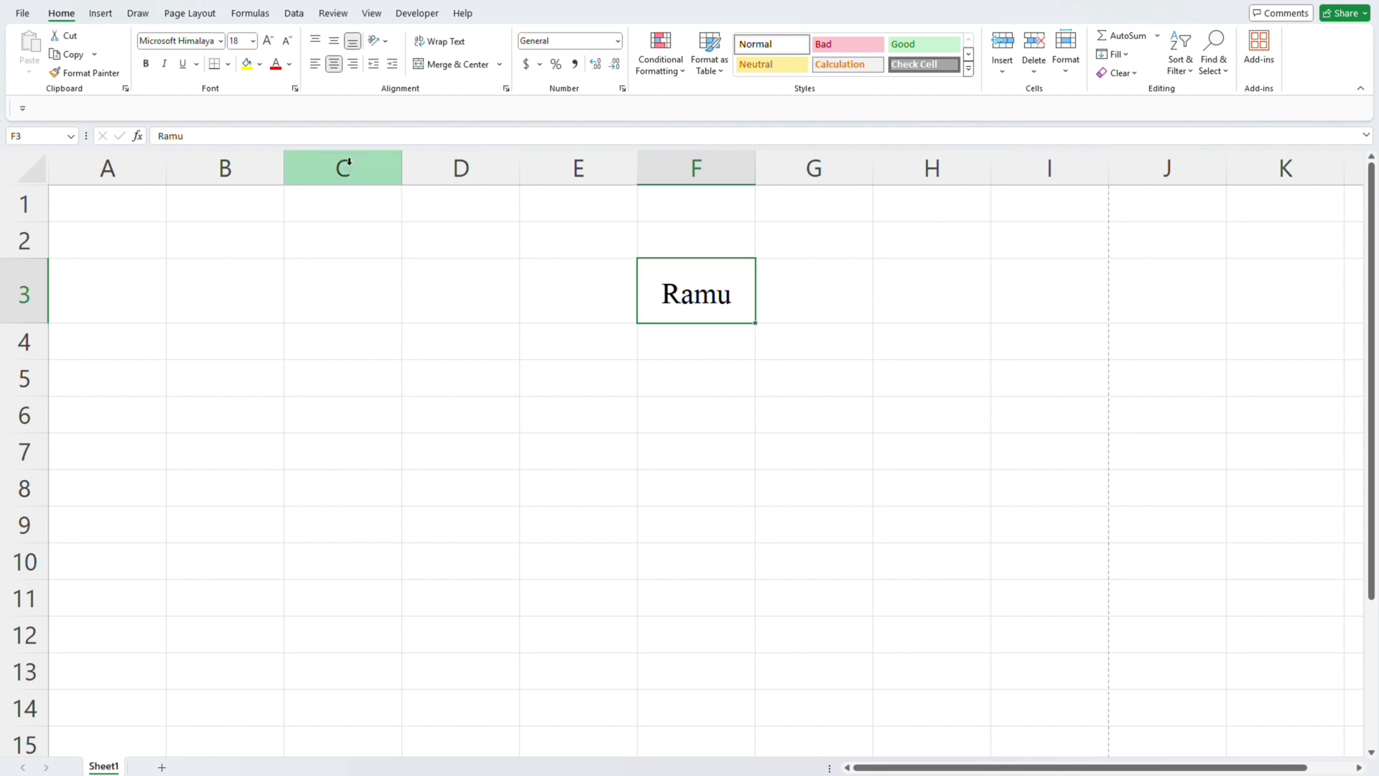
- Toggle underline on and off for the name in cell F3, and reapply it as a single underline
left_click(183, 64)
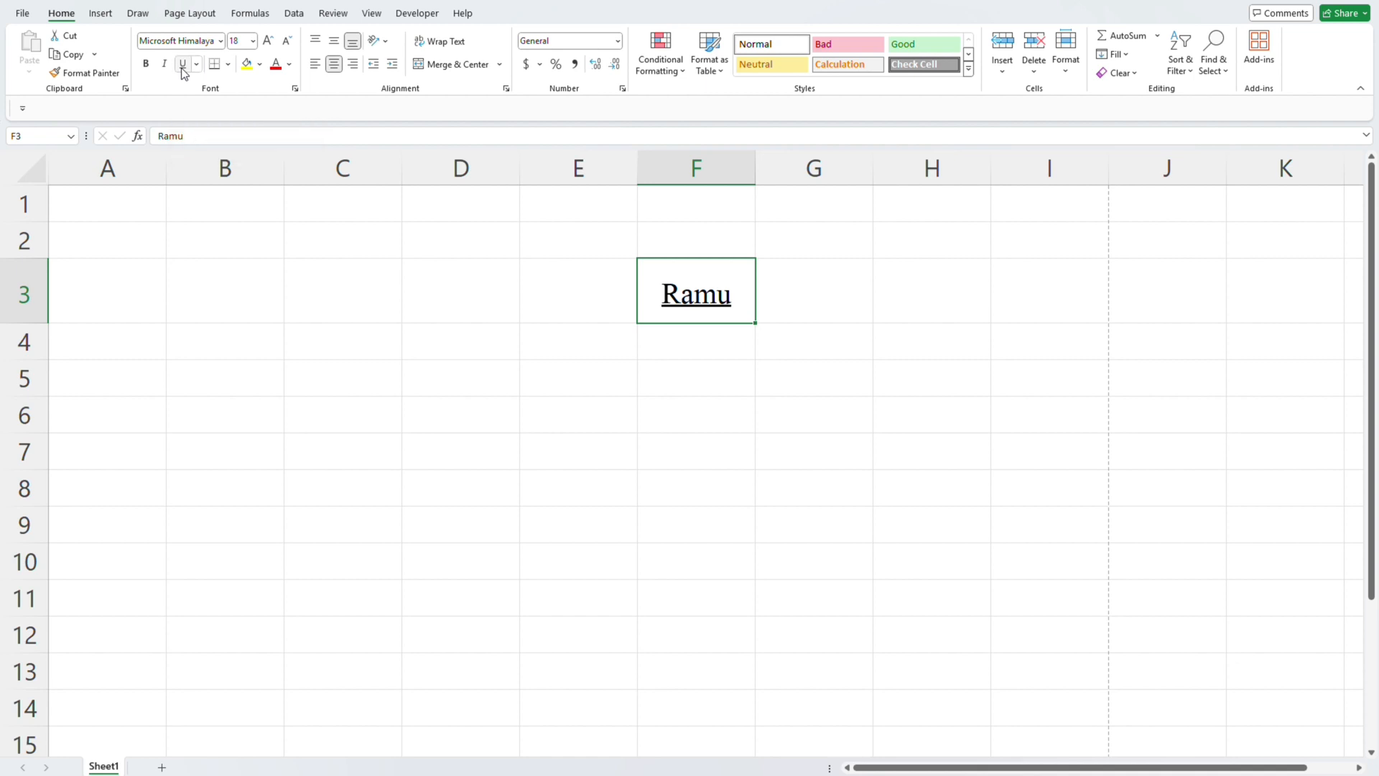
left_click(183, 65)
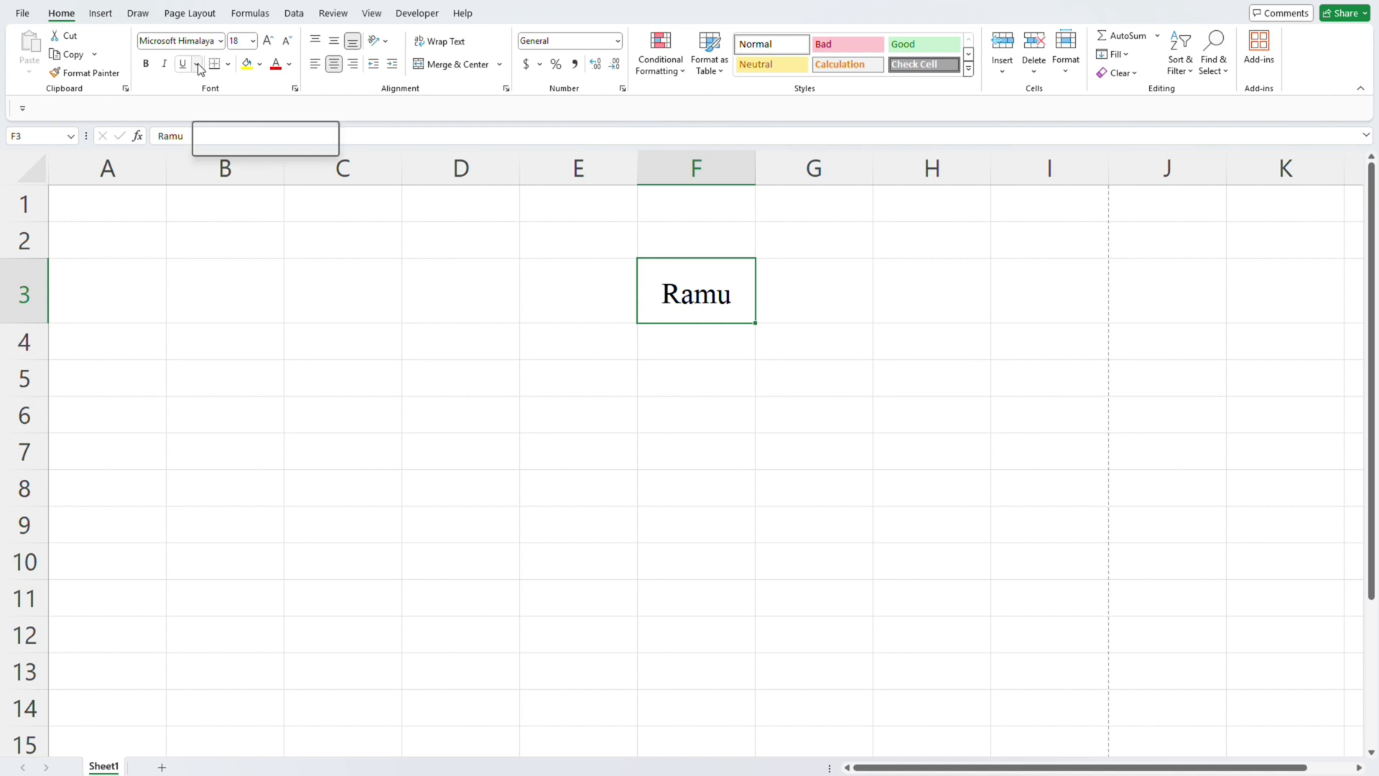
left_click(197, 63)
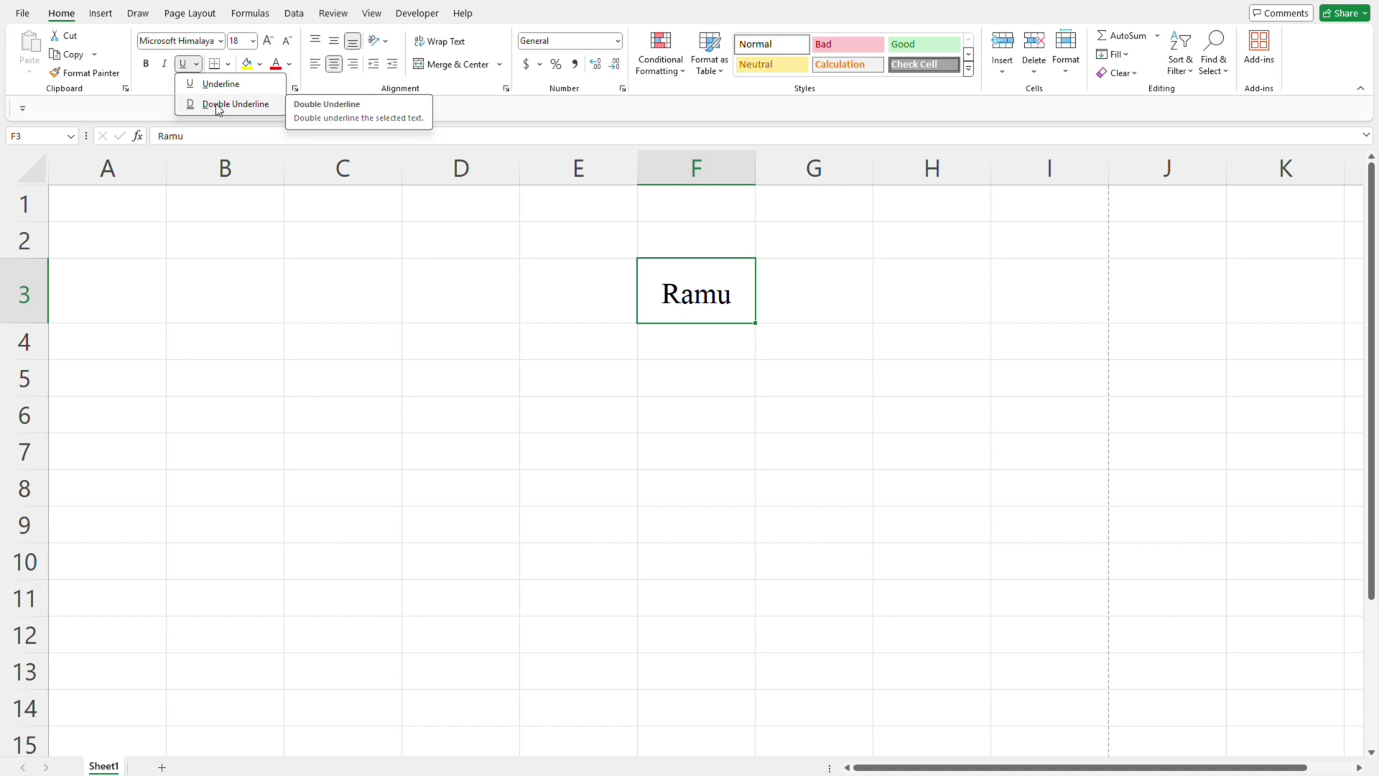
left_click(212, 83)
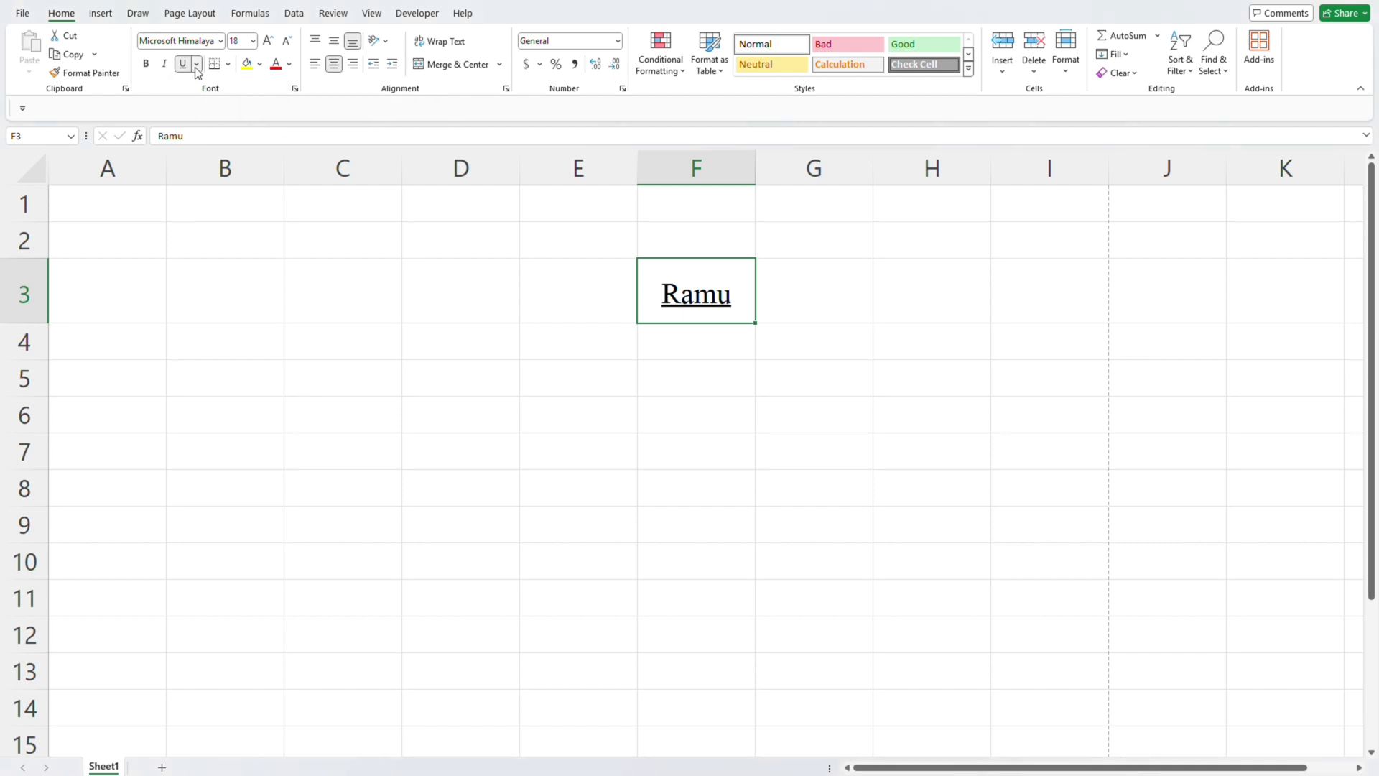
- Change the underline of the name in cell F3 to double and remove it again
left_click(196, 64)
left_click(230, 104)
left_click(184, 64)
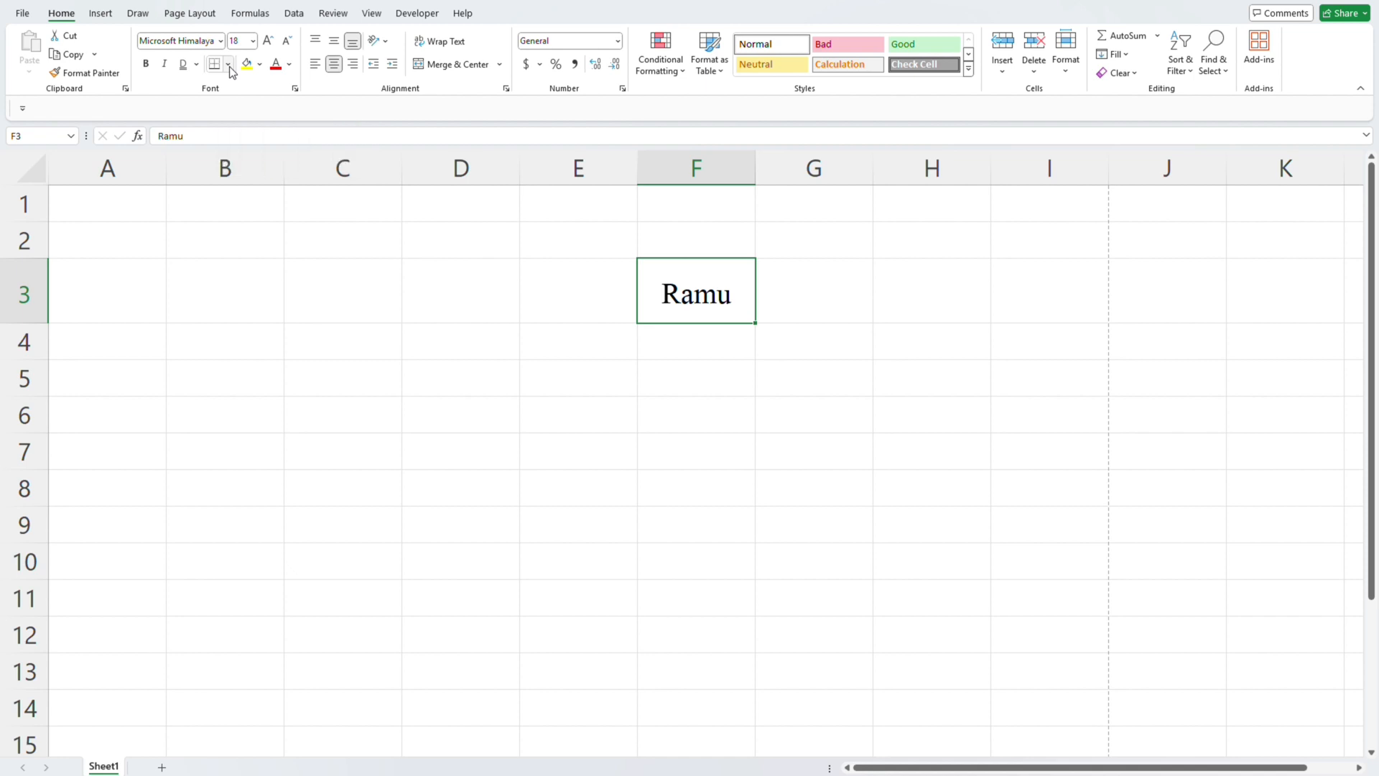
- Add a bottom border to cell D3 and select cell B4 to view it
left_click(505, 305)
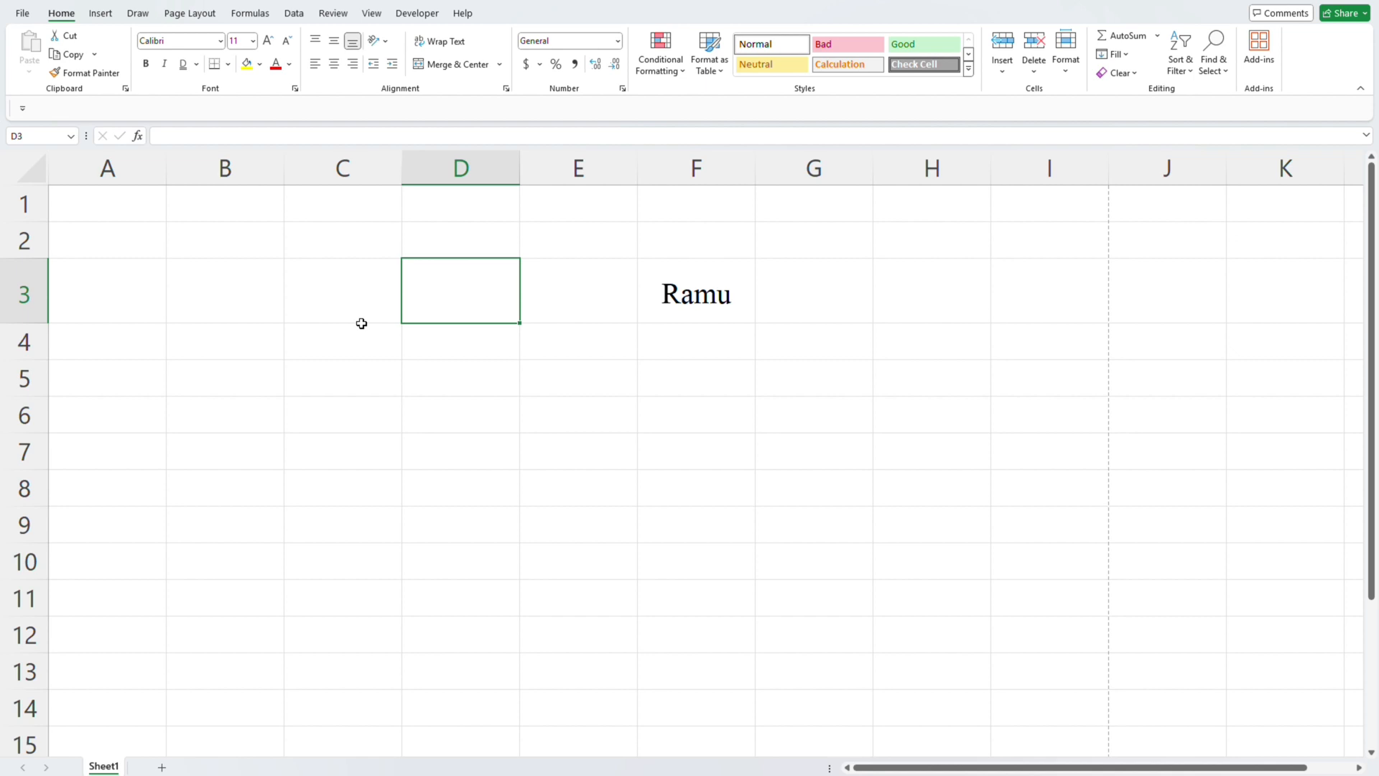
left_click(230, 66)
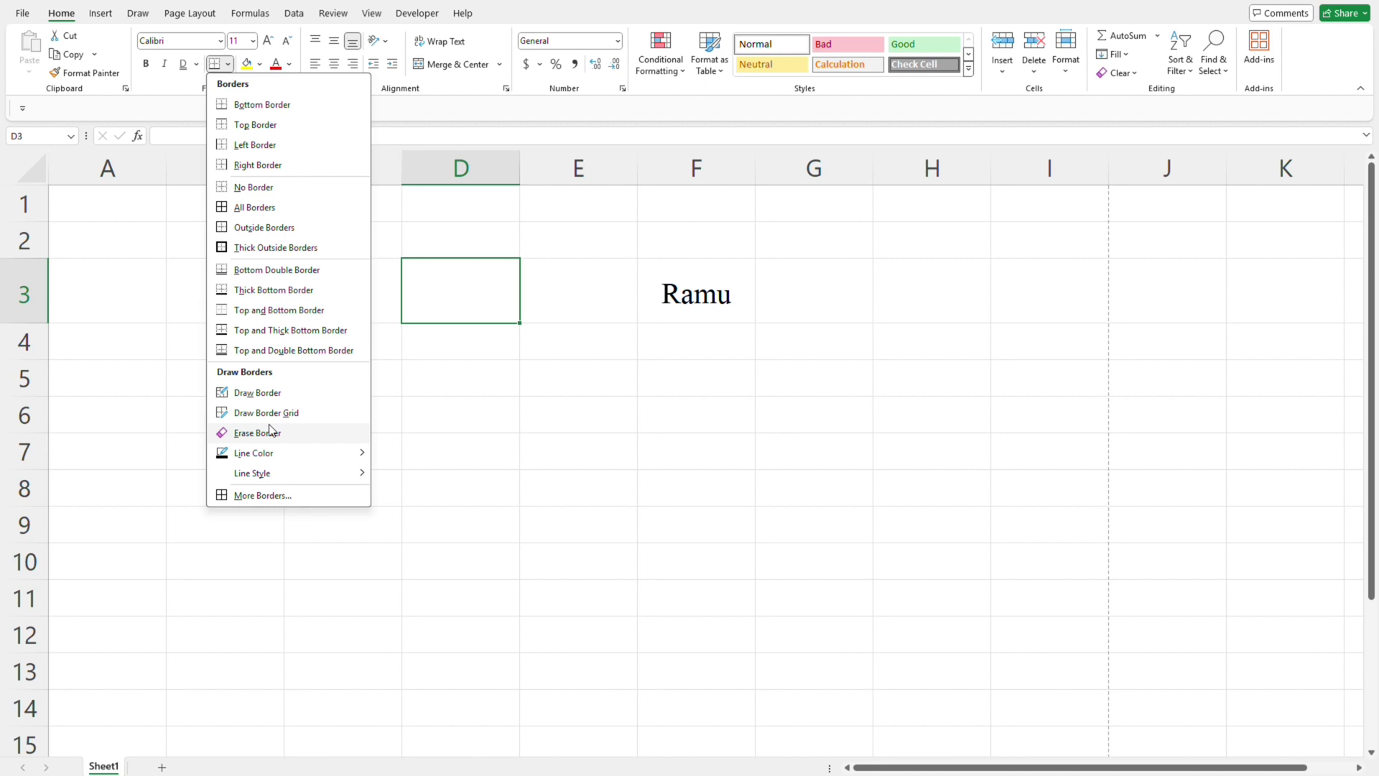
left_click(252, 105)
left_click(229, 352)
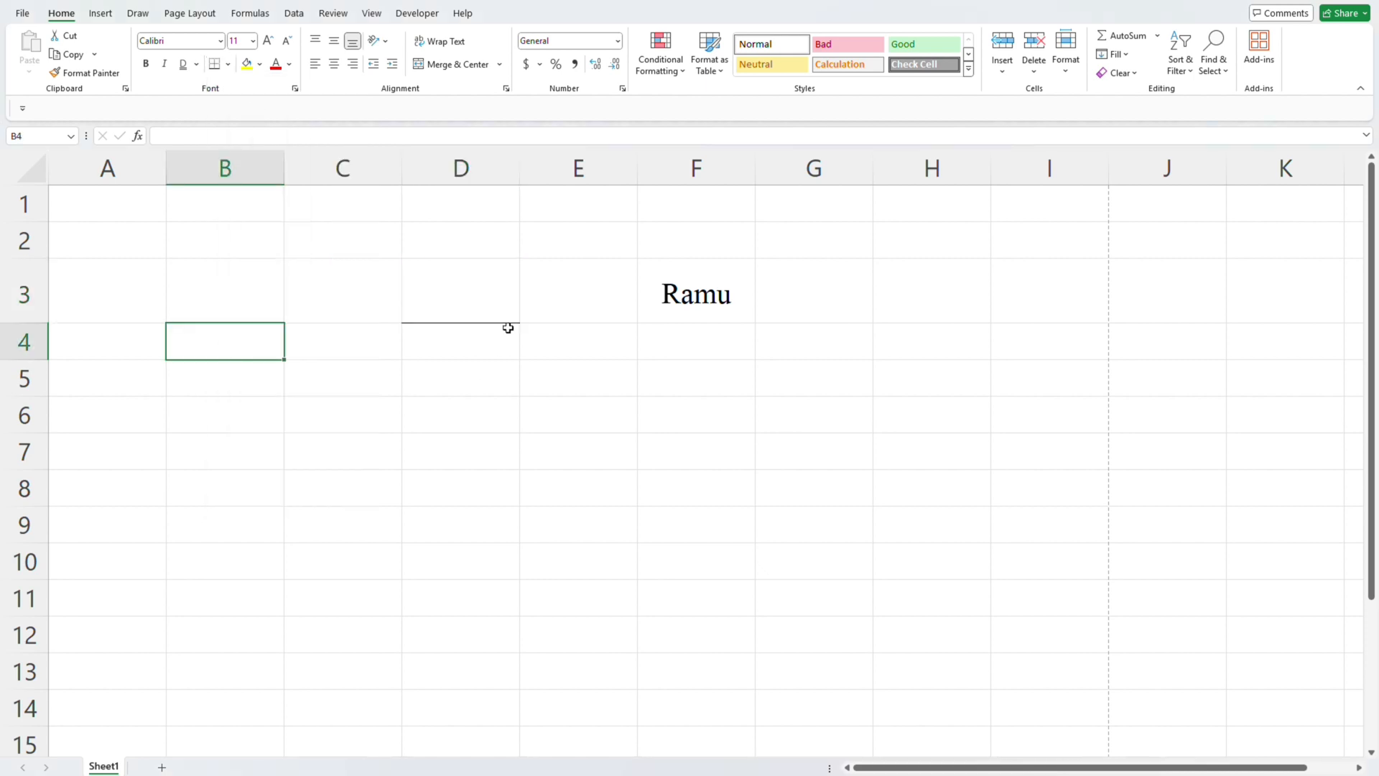
- Add a top border to cell D3 and select cell B3 to view it
scroll(489, 312, "up", 3)
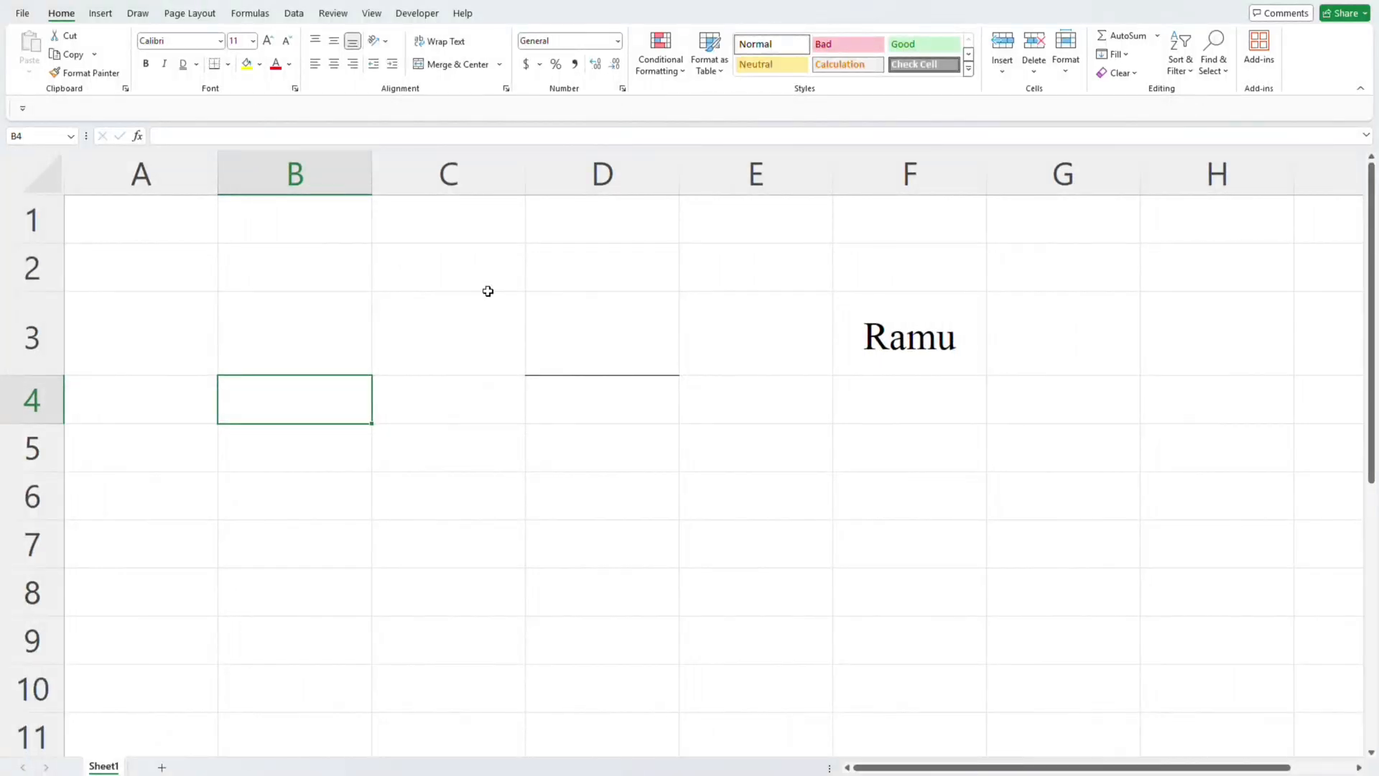
left_click(554, 327)
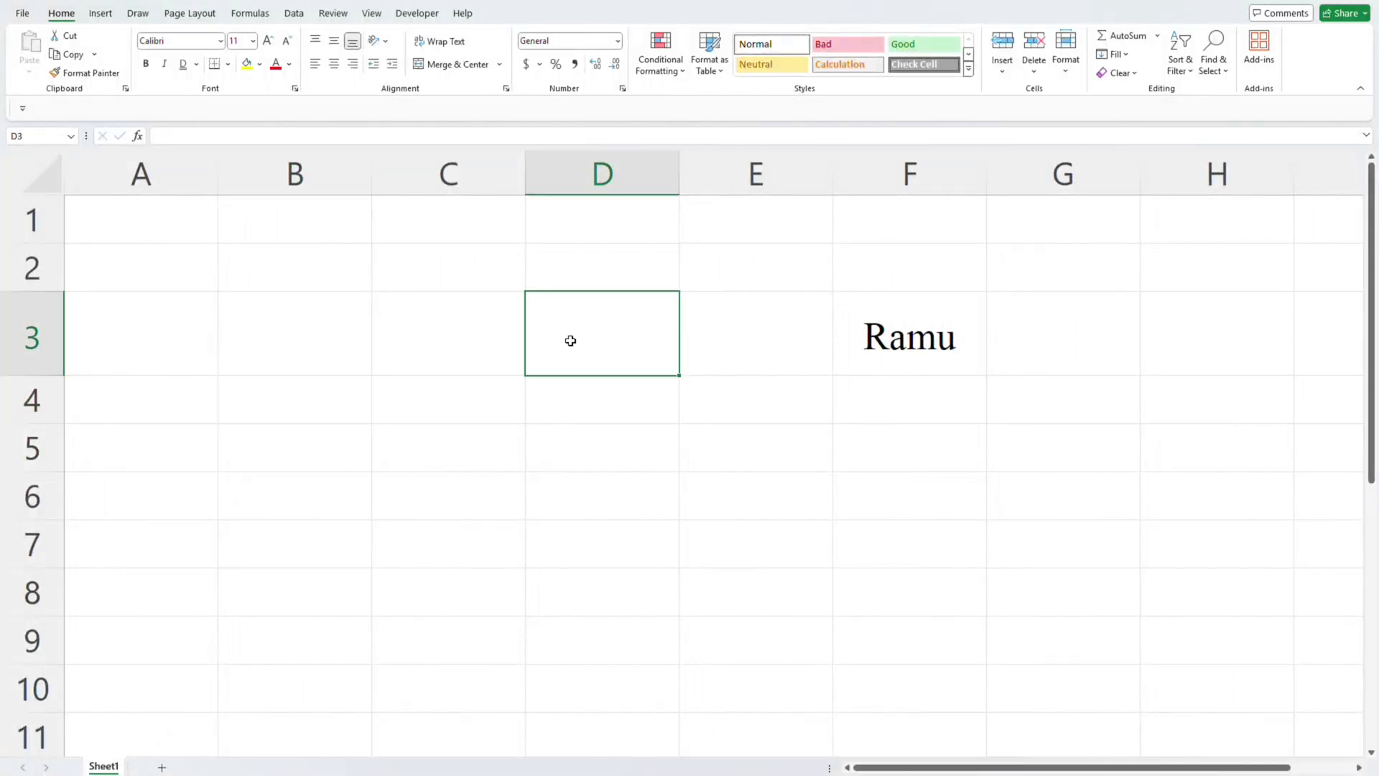
left_click(229, 70)
left_click(242, 128)
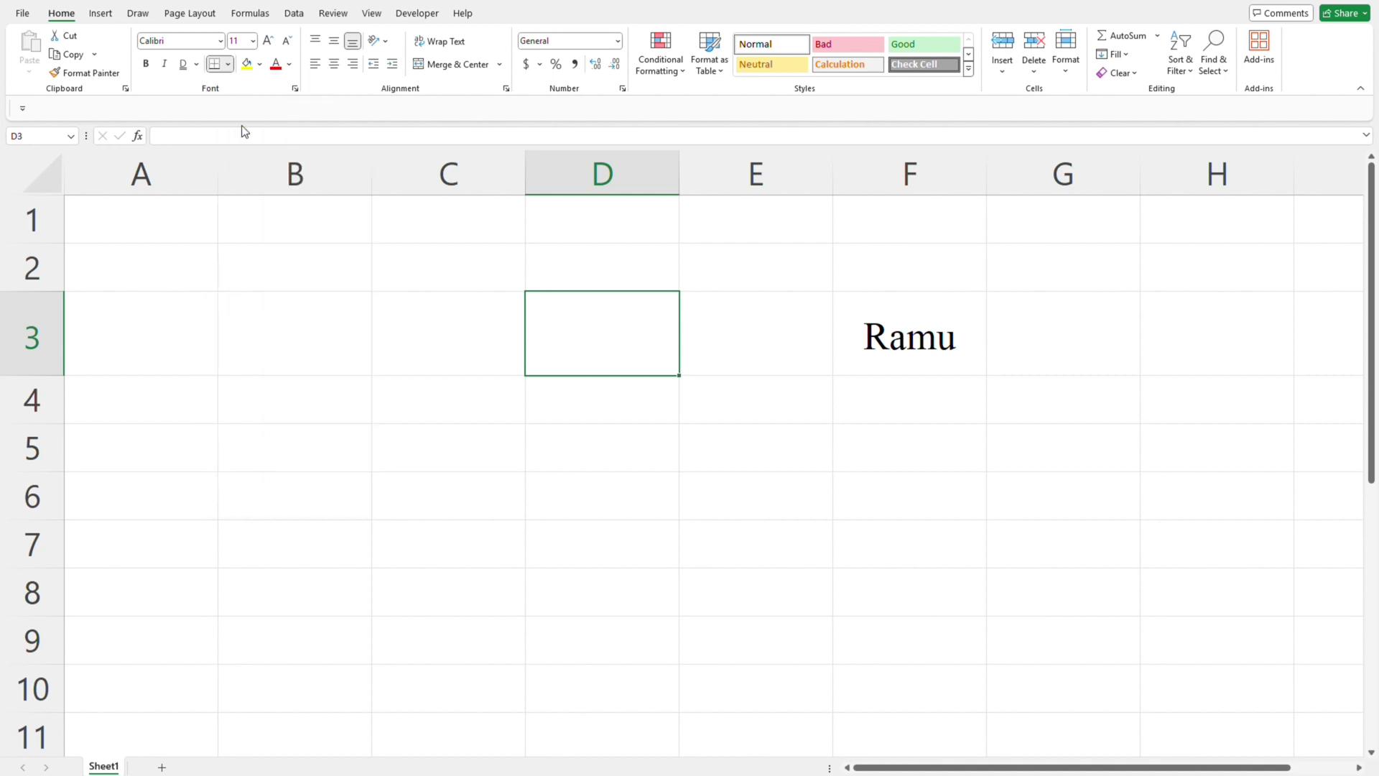
left_click(323, 357)
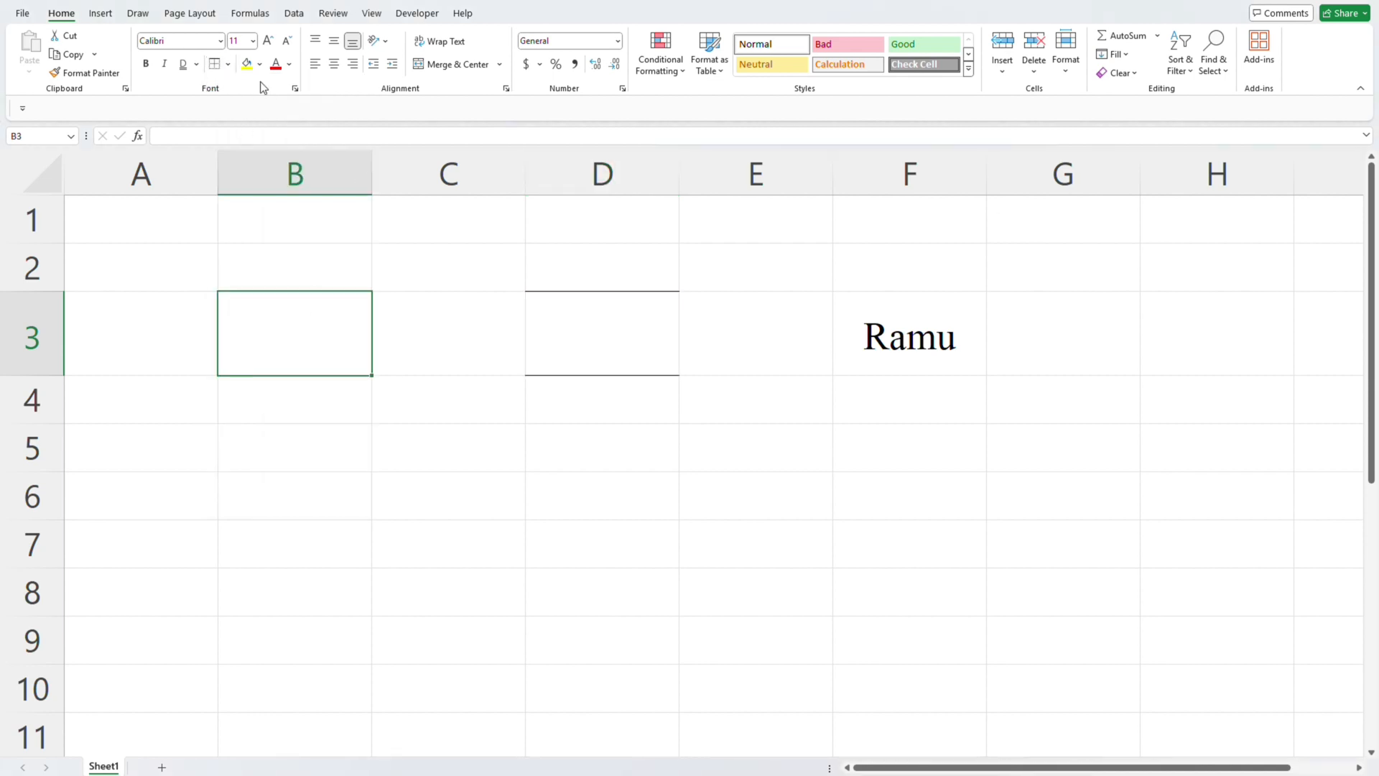
- Remove all borders from cell D3 with the No Border option
left_click(227, 64)
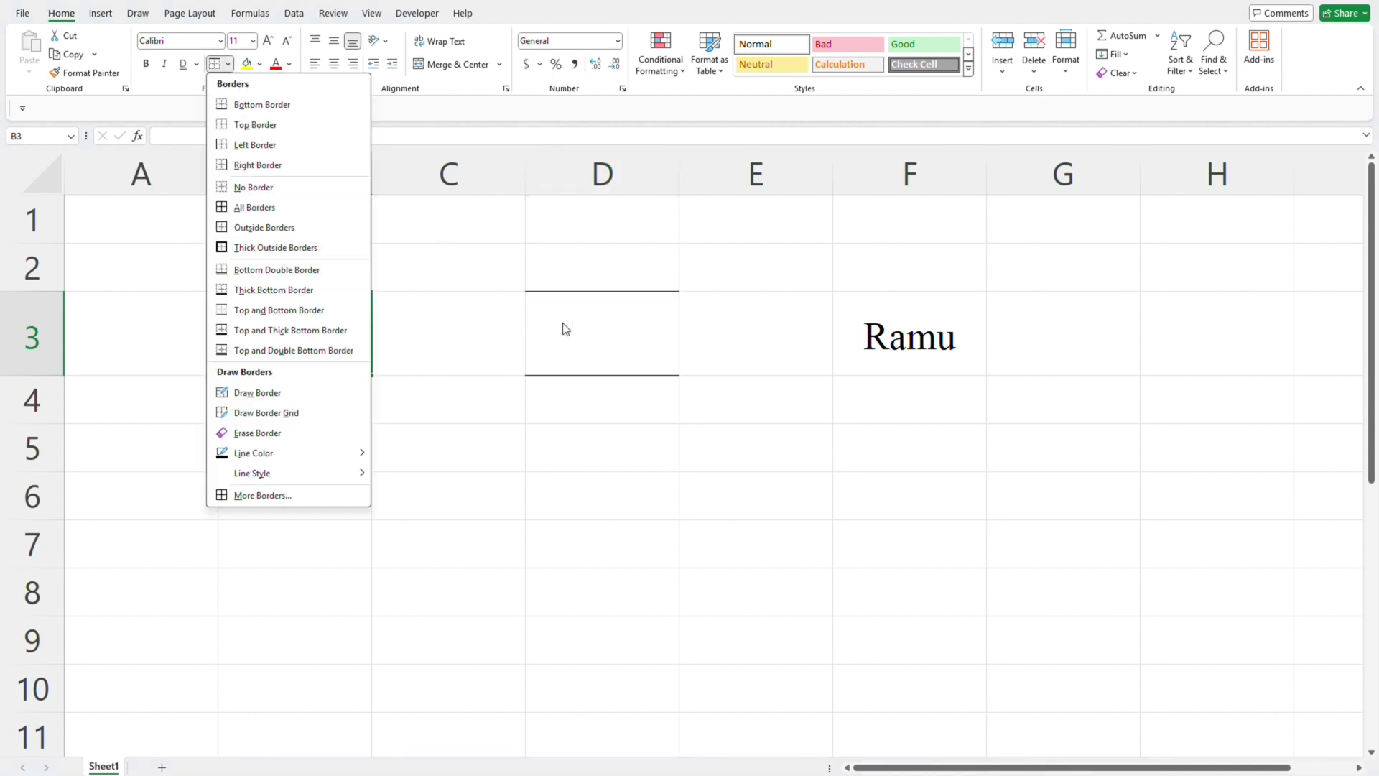
left_click(616, 342)
left_click(615, 340)
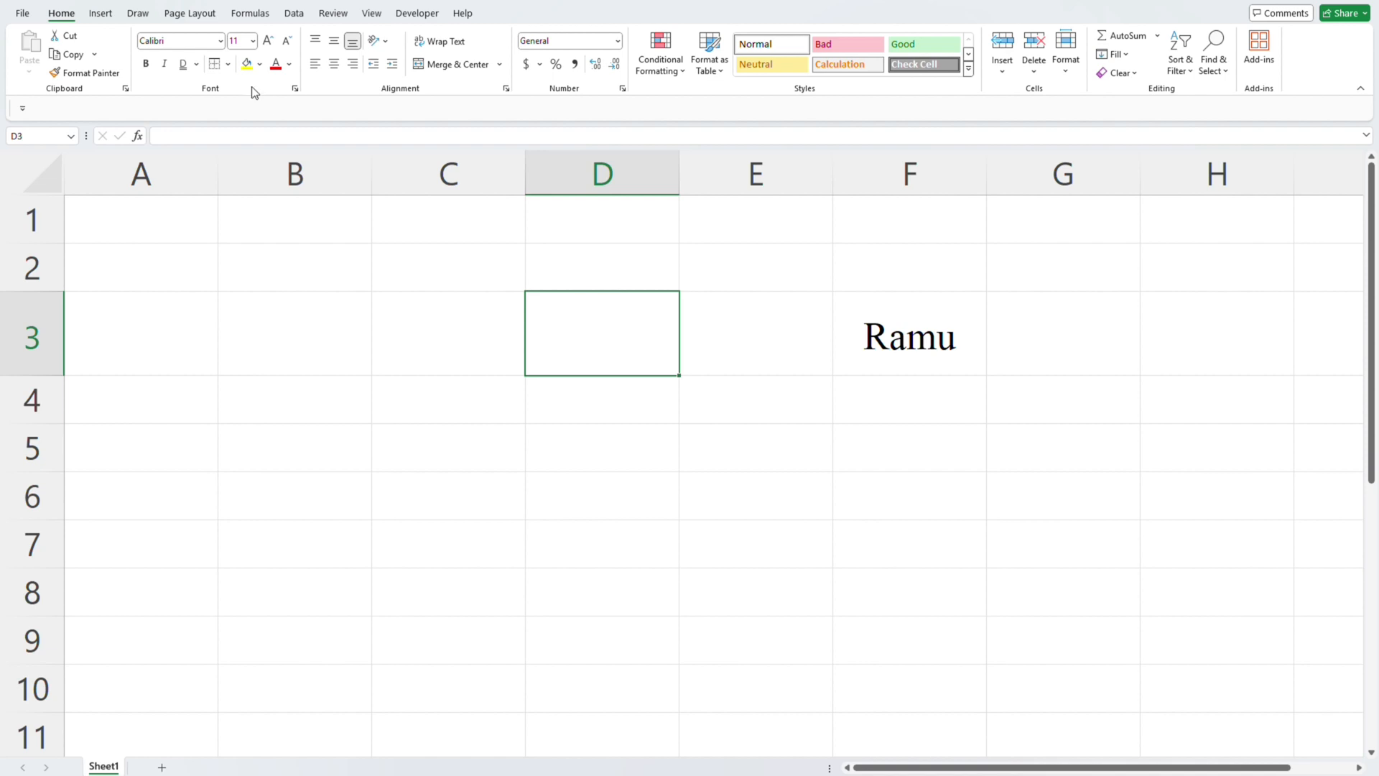
left_click(228, 64)
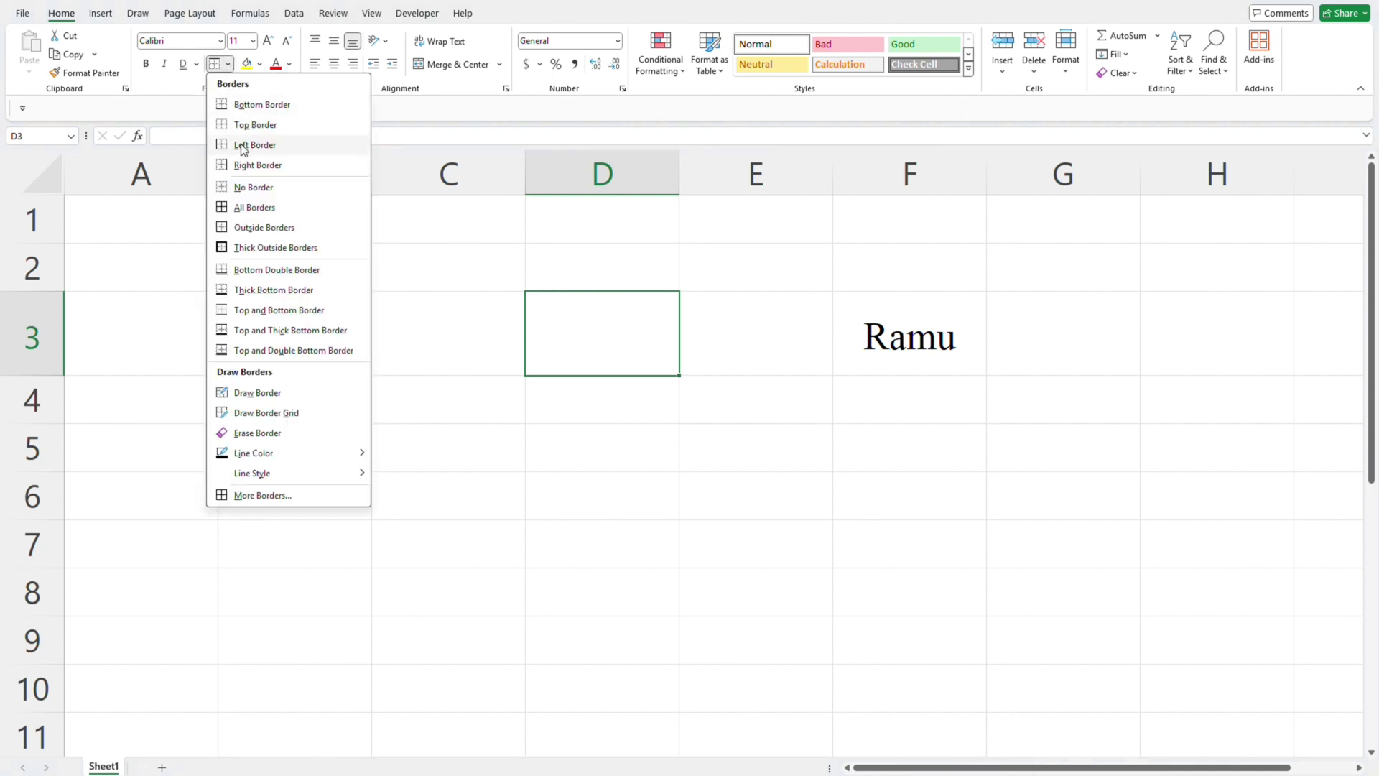
left_click(250, 190)
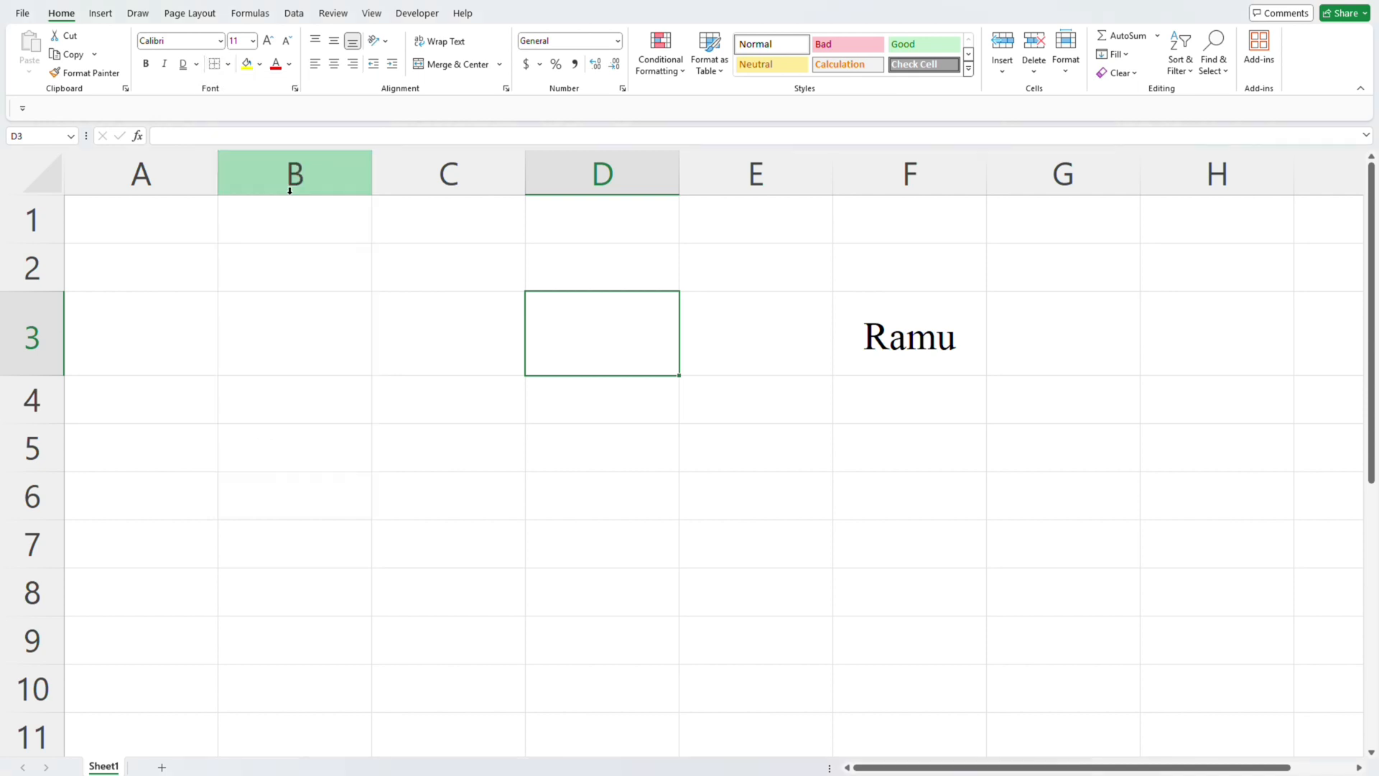
left_click(516, 312)
left_click(625, 330)
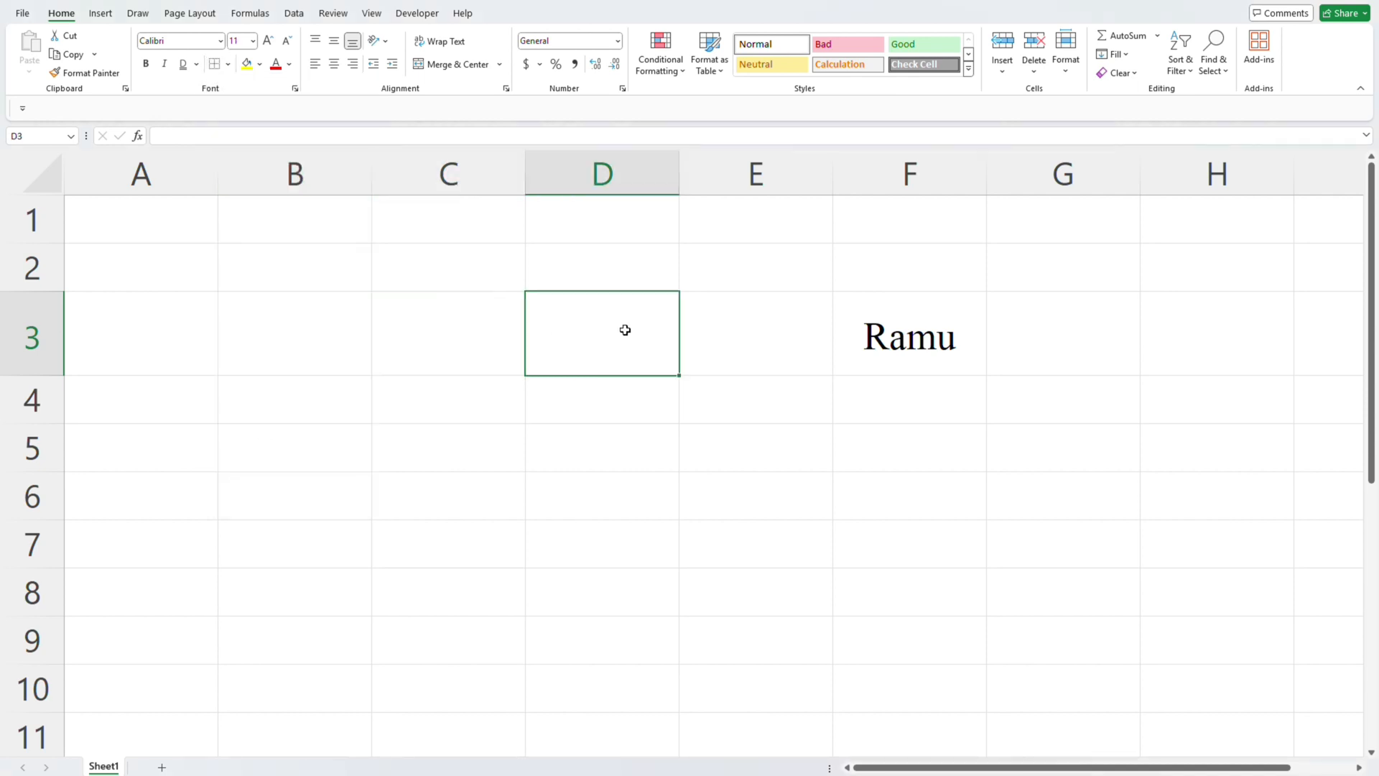
- Fill cell F3 with a bright pink chosen from the standard palette of additional colors
scroll(182, 224, "down", 4, "ctrl")
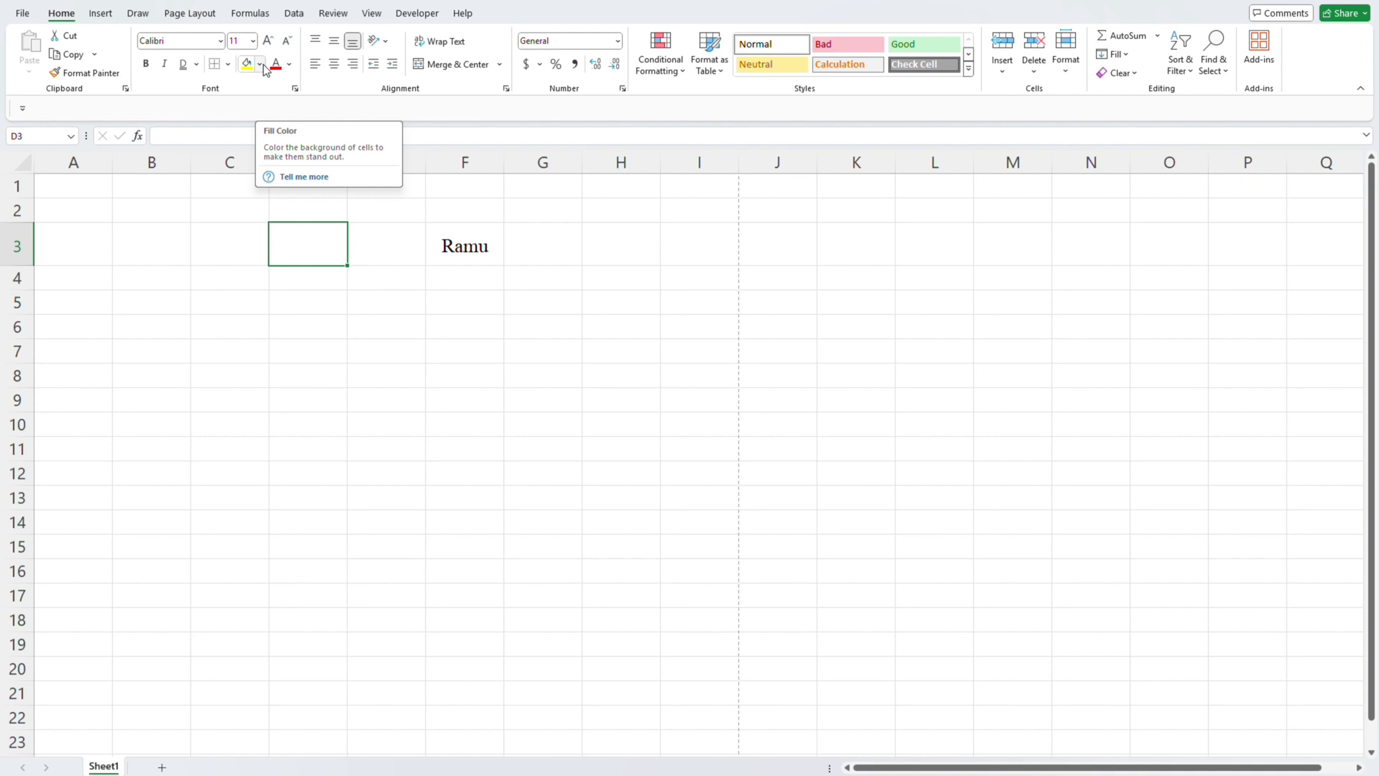
left_click(538, 254)
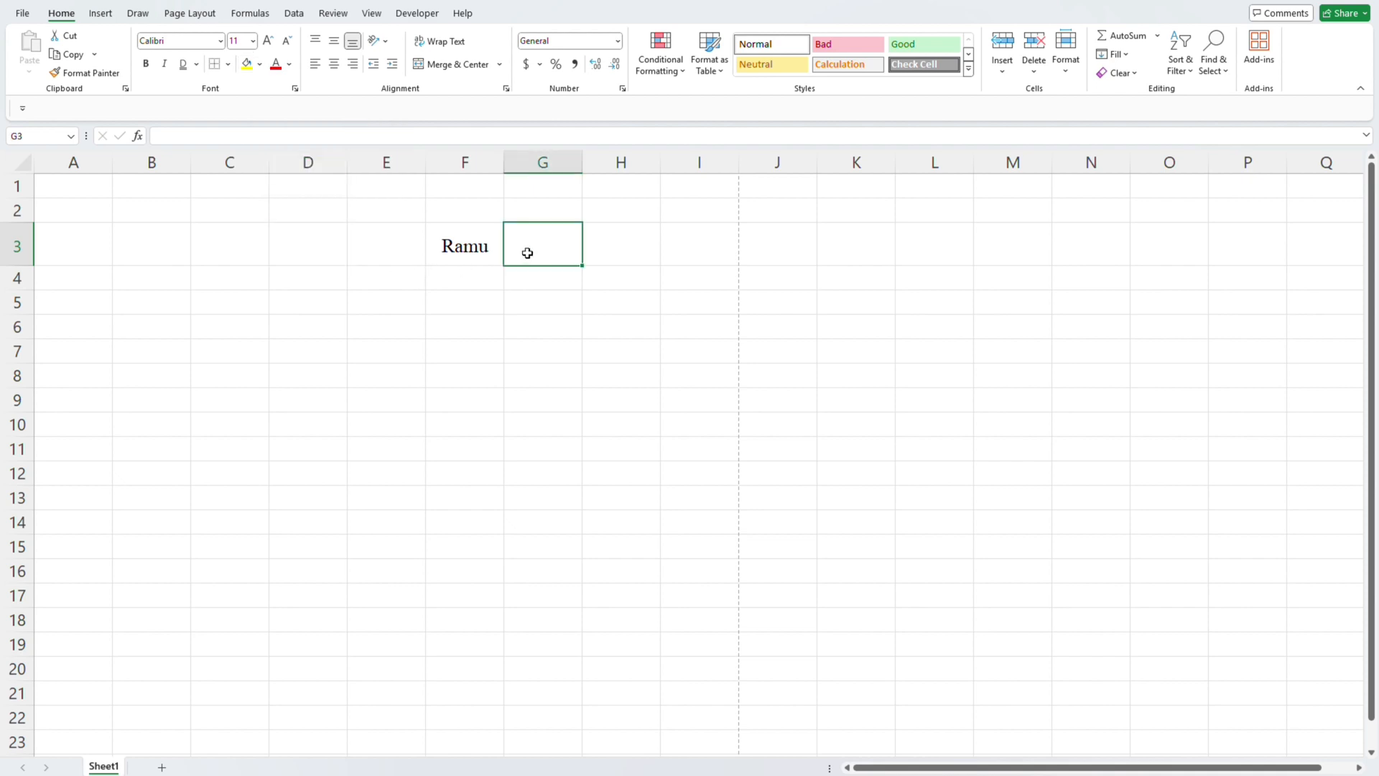
left_click(474, 250)
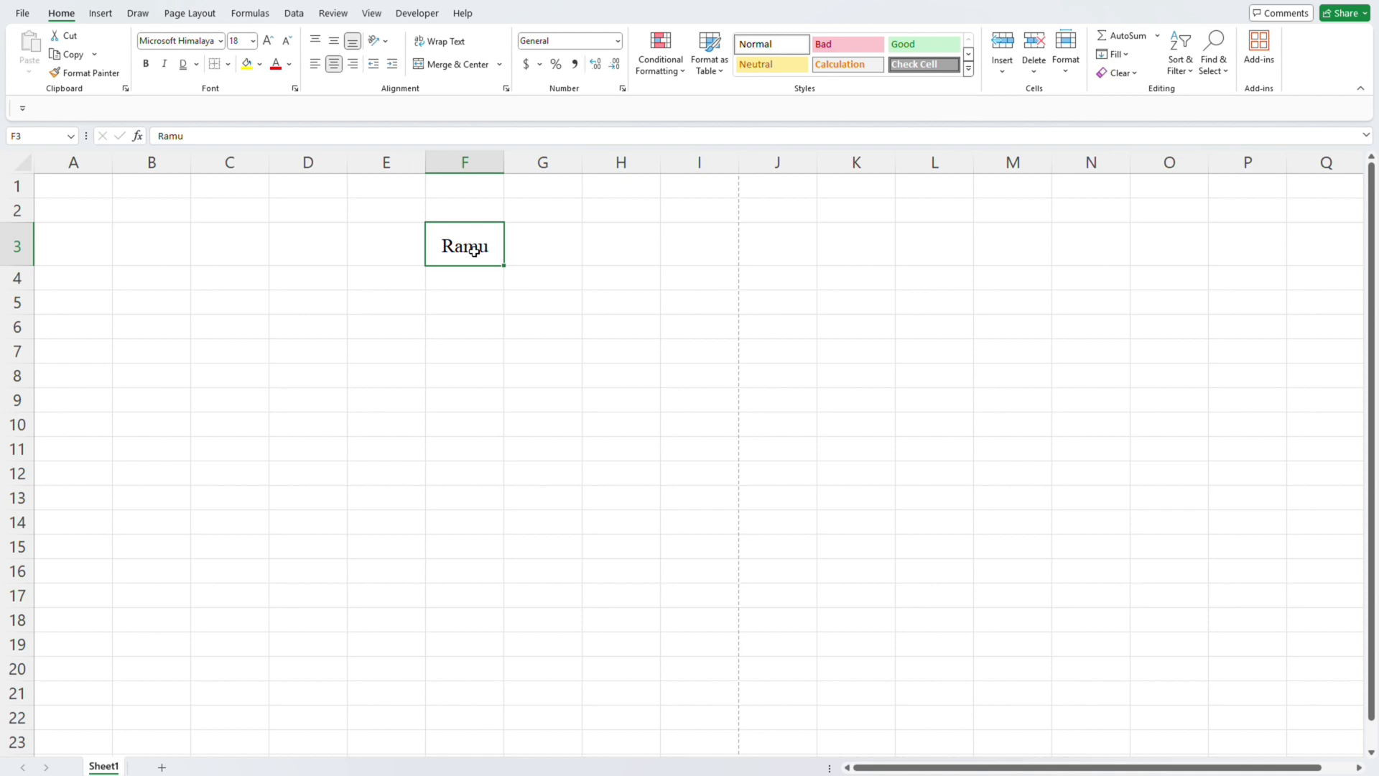
left_click(261, 64)
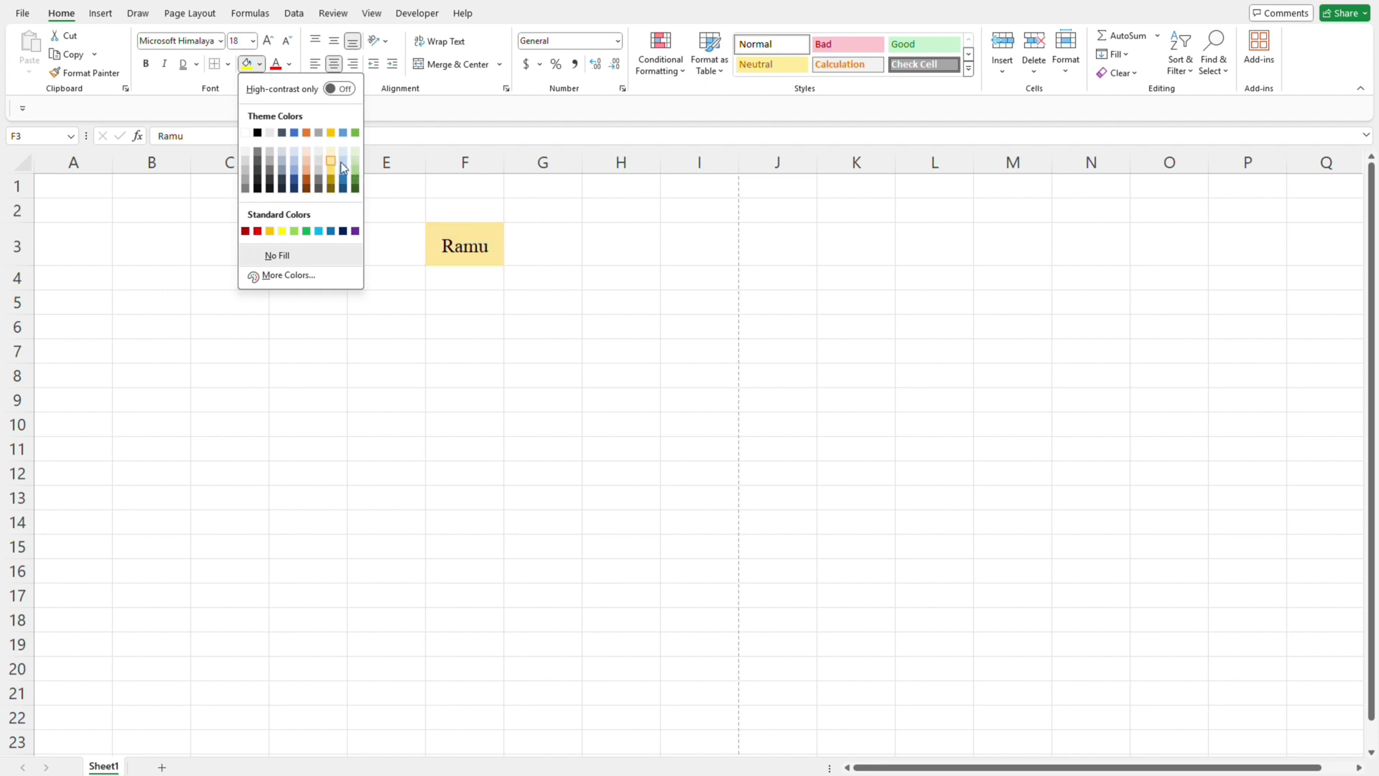
left_click(291, 279)
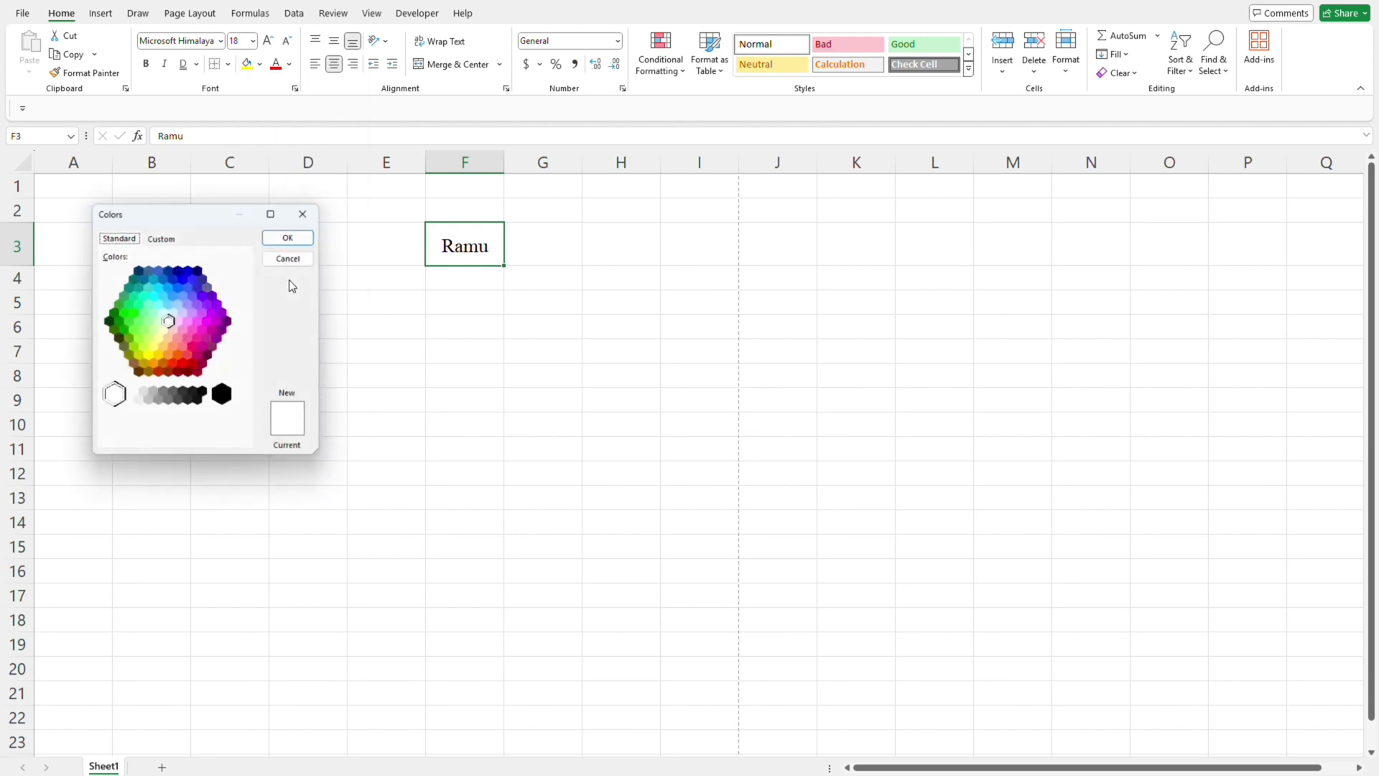
left_click(199, 339)
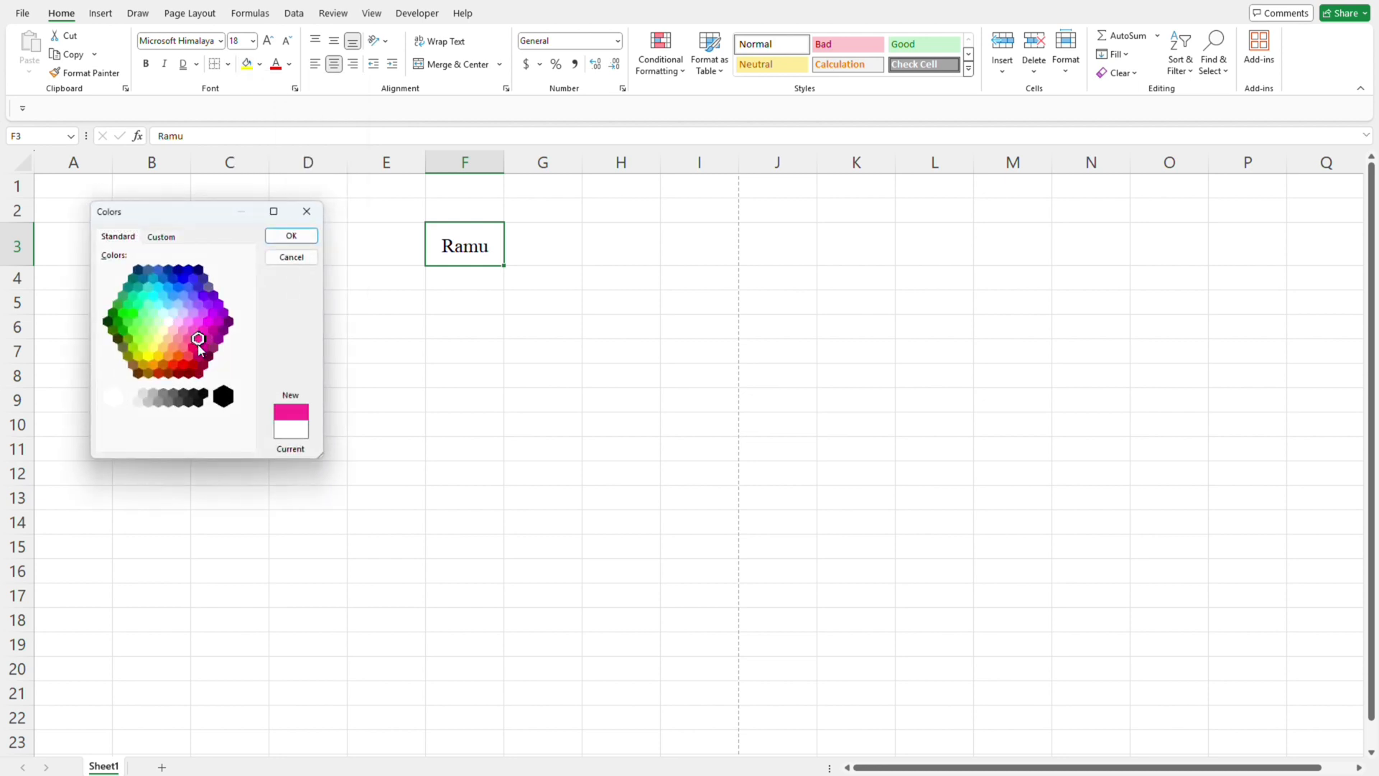
left_click(291, 234)
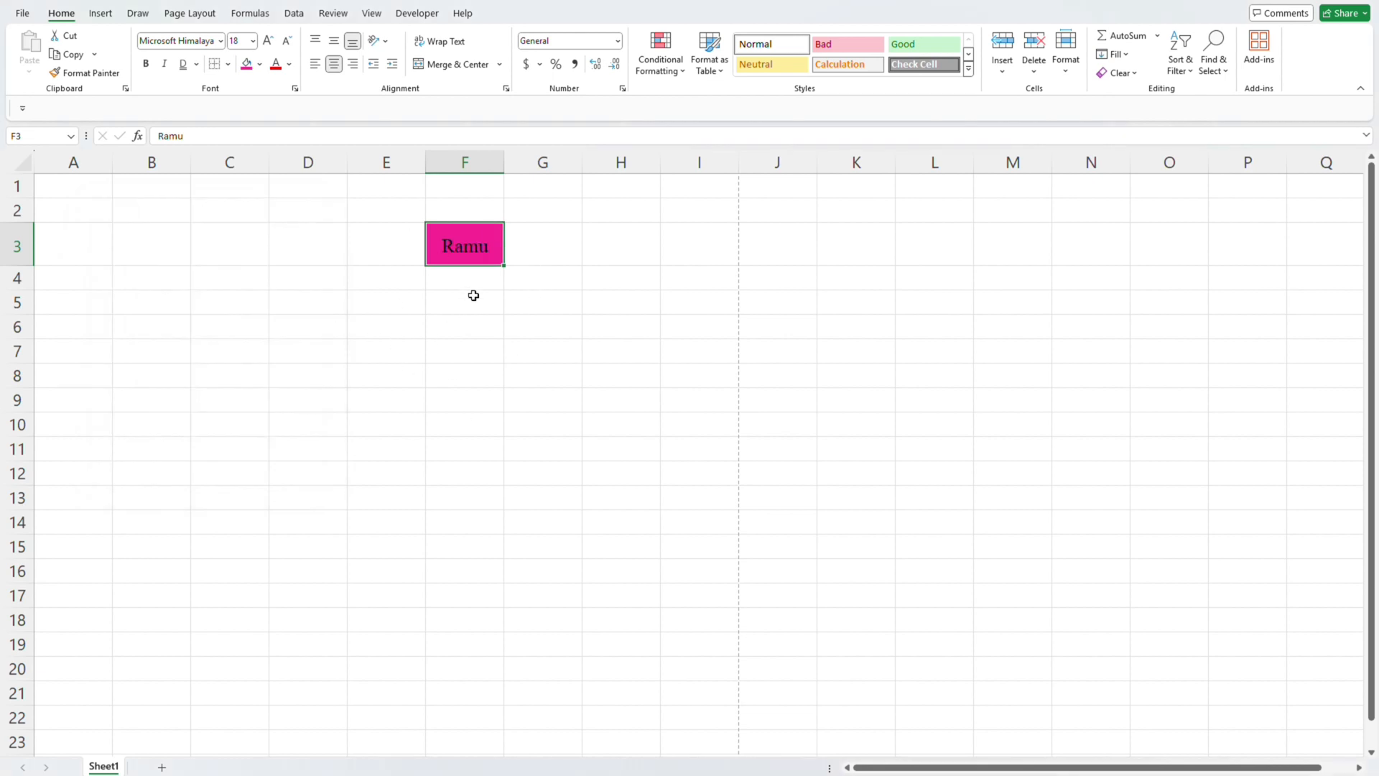
- Color the name in cell F3 red and change its font color to white
left_click(282, 64)
left_click(290, 65)
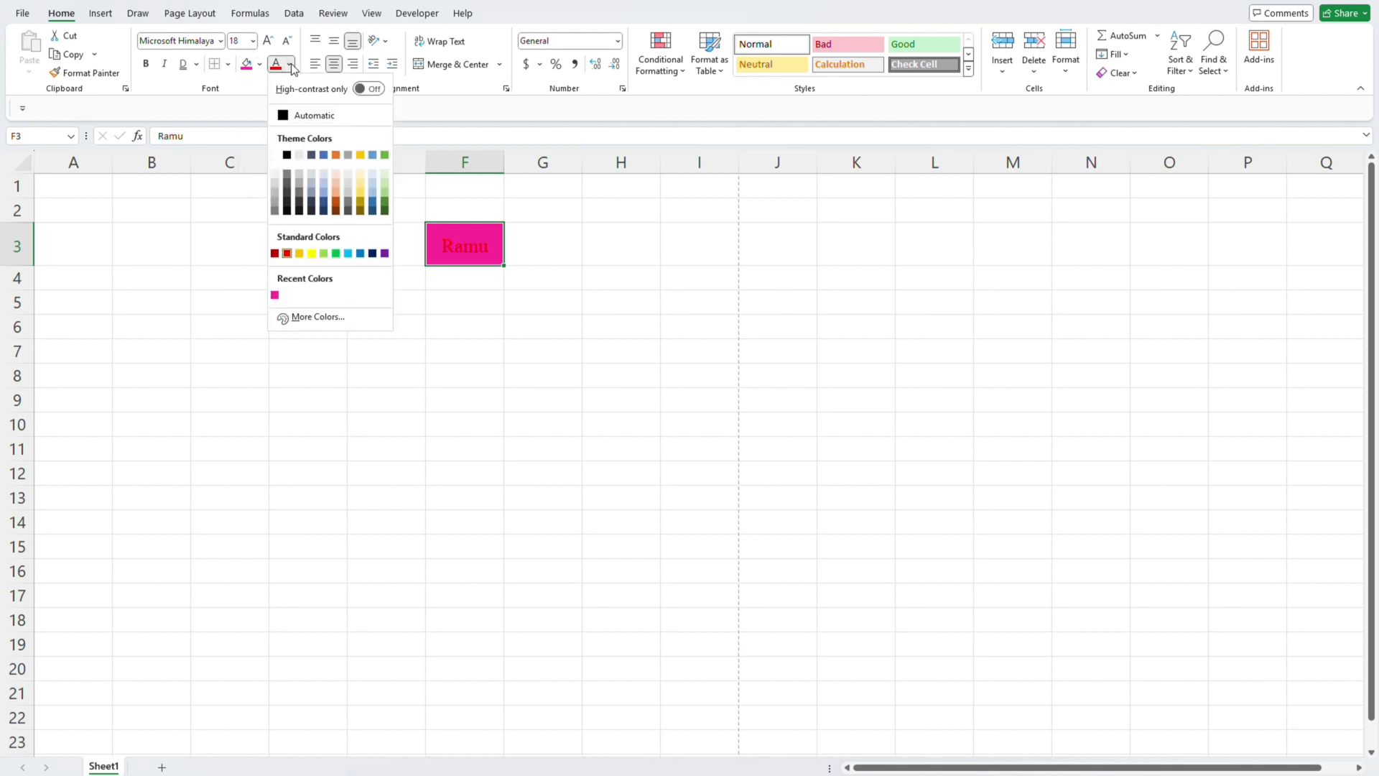
left_click(274, 155)
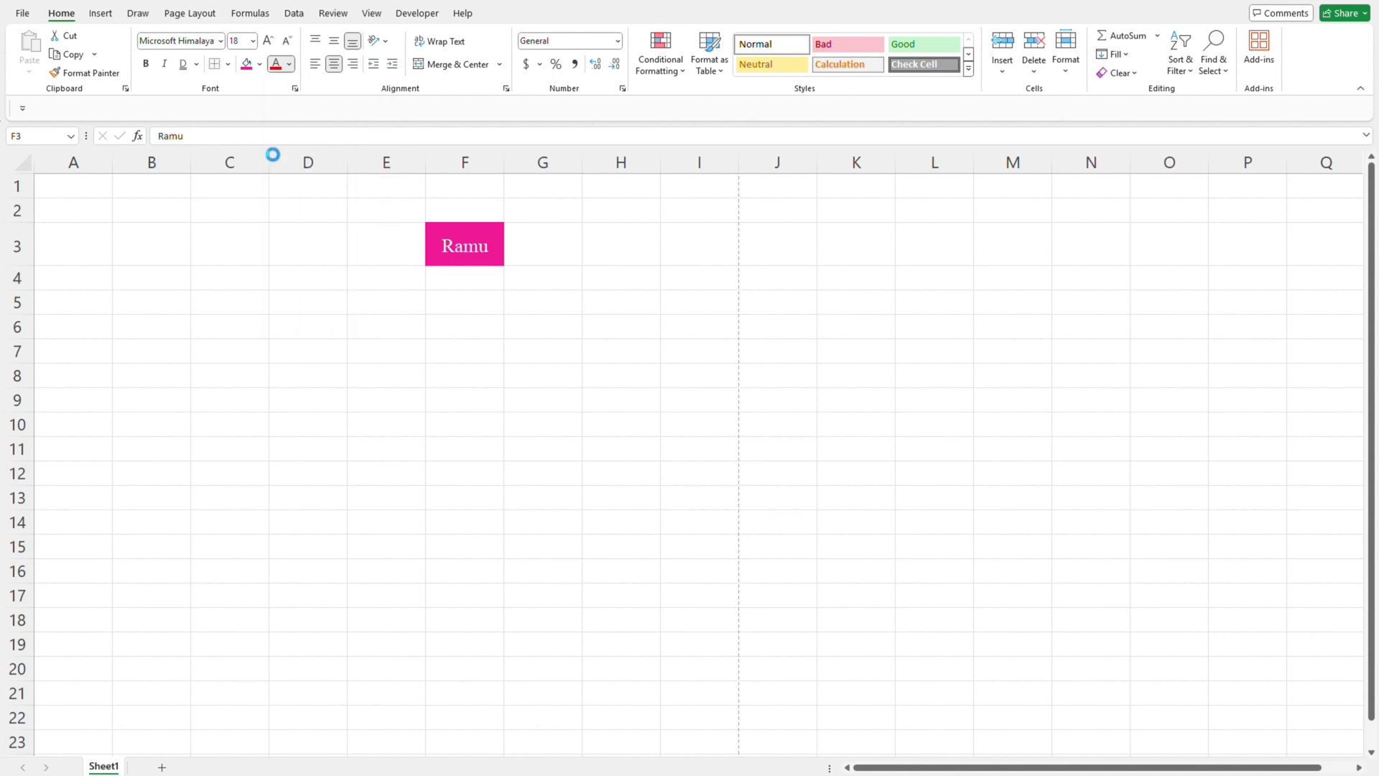
- Set the font color of the name in cell F3 to a blue from the additional colors and fill the cell with white
left_click(290, 64)
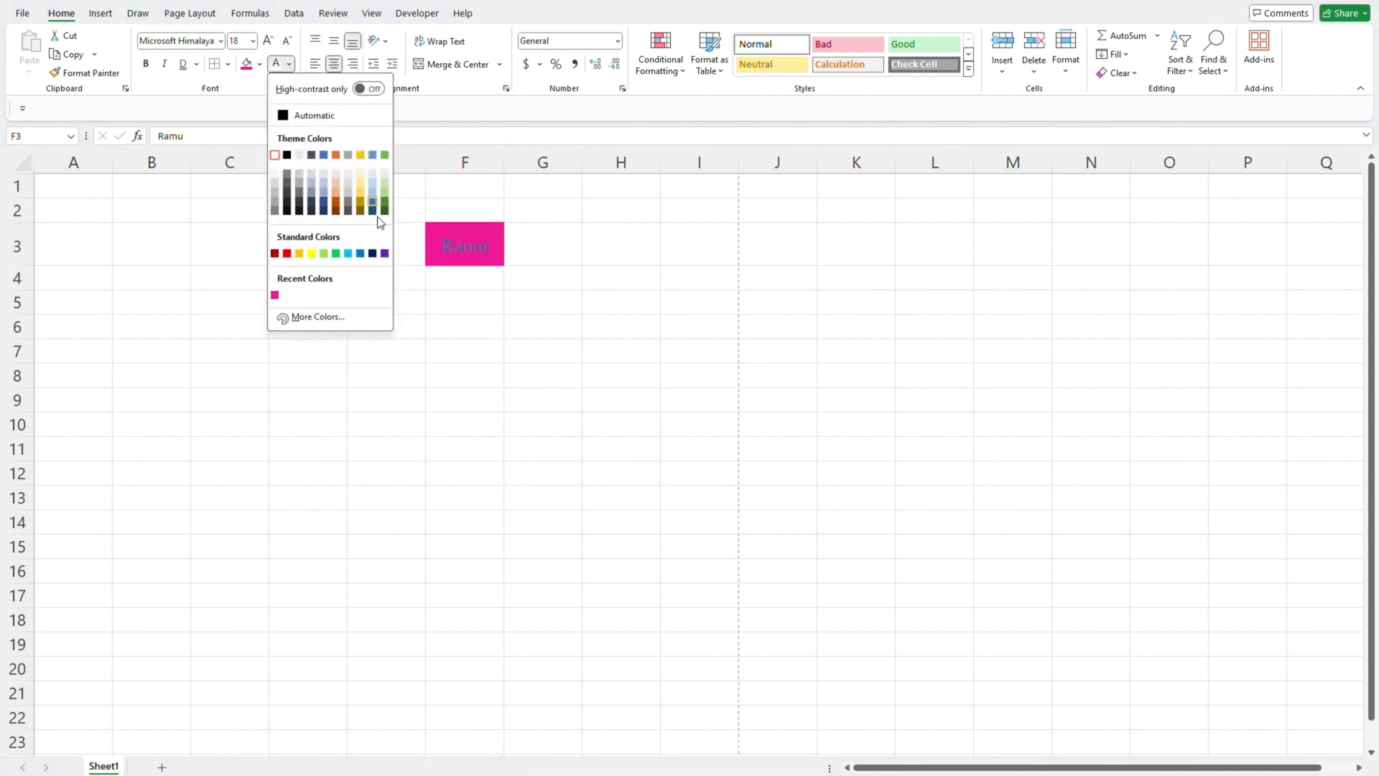
left_click(320, 319)
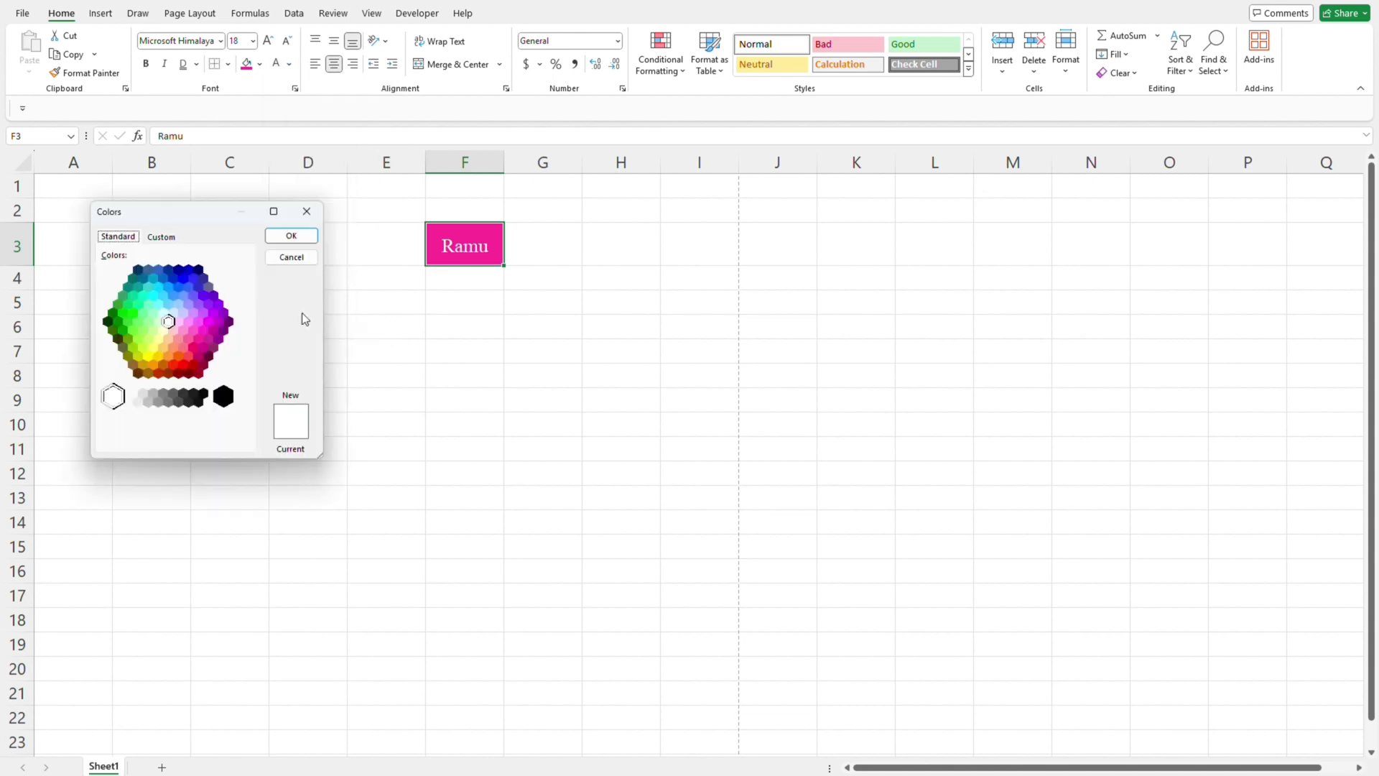
left_click(183, 285)
left_click(291, 235)
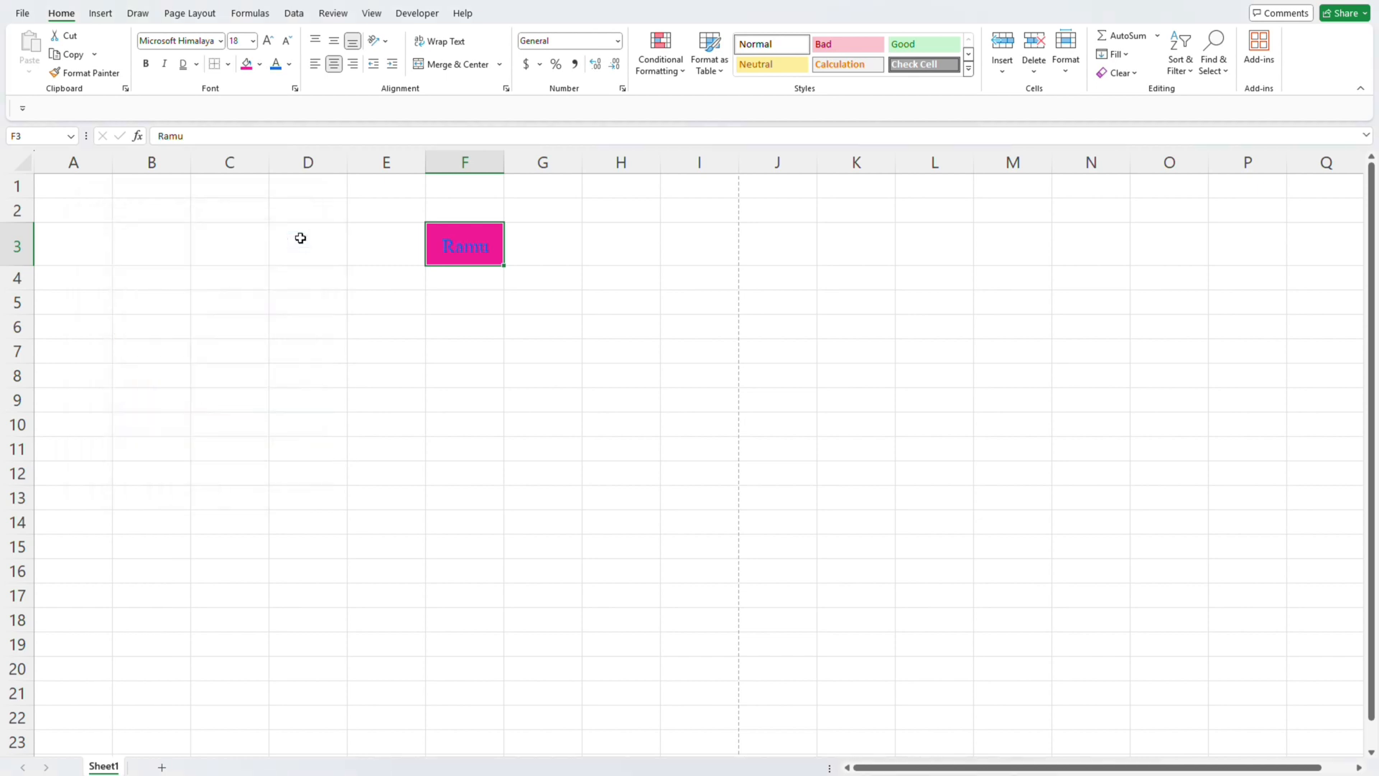
left_click(260, 65)
left_click(249, 133)
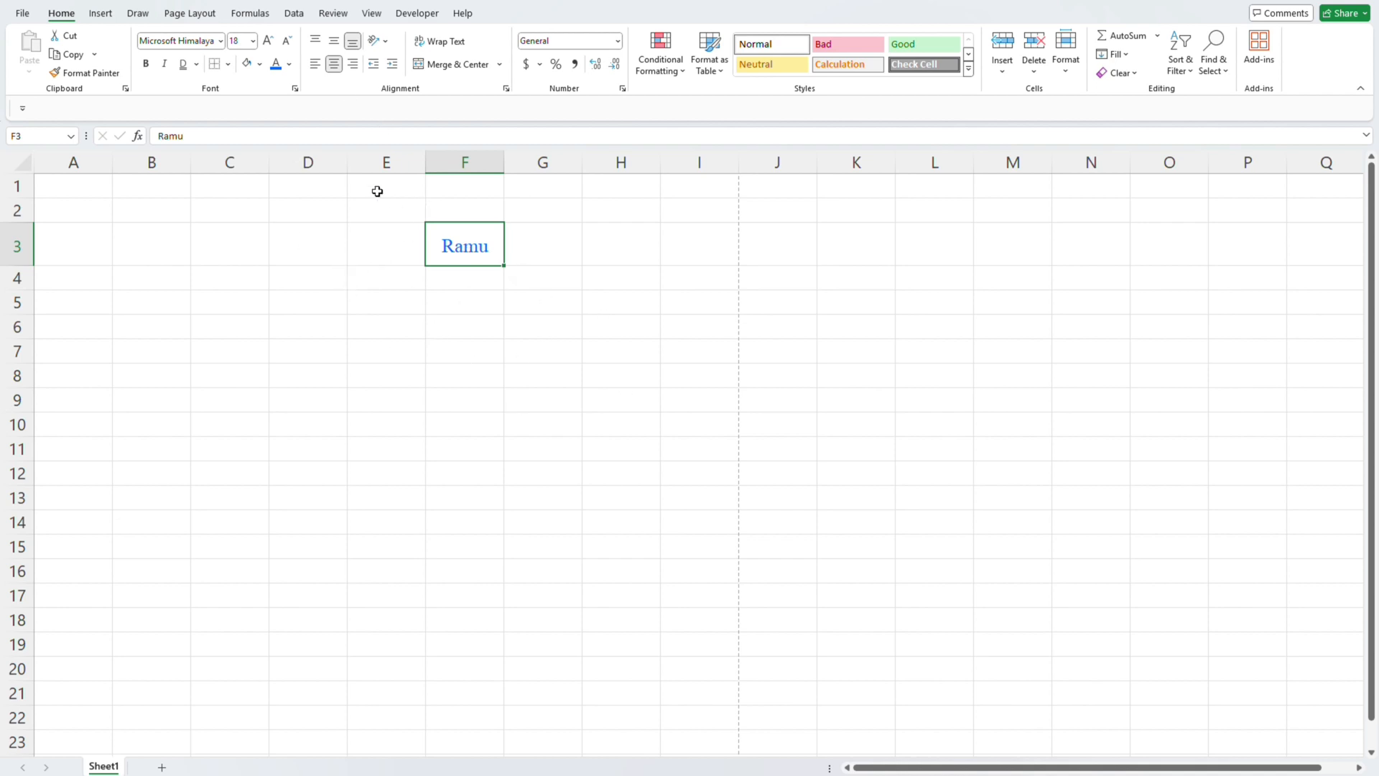
- Align the name in cell F3 vertically to the top, to the bottom and finally to the middle
left_click(317, 44)
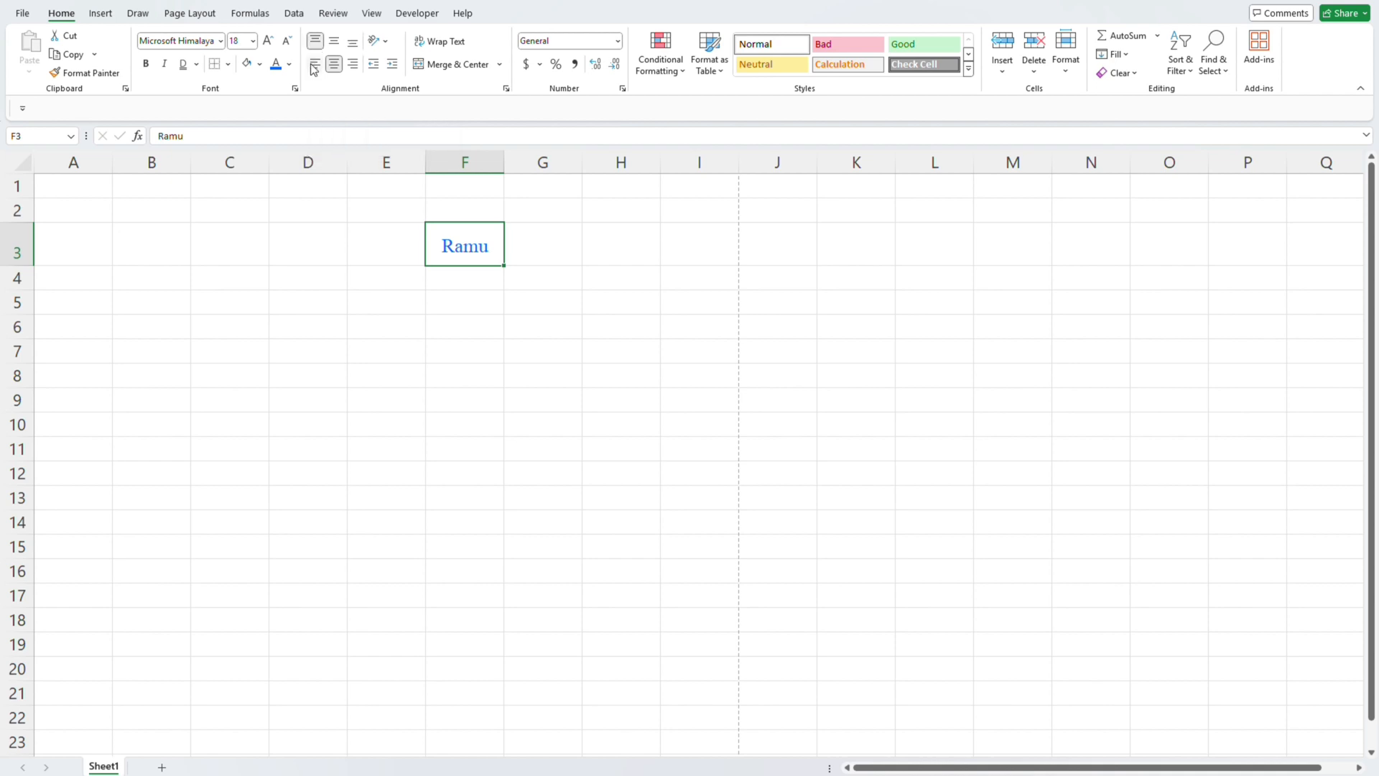
left_click(299, 185)
left_click(488, 253)
left_click(354, 45)
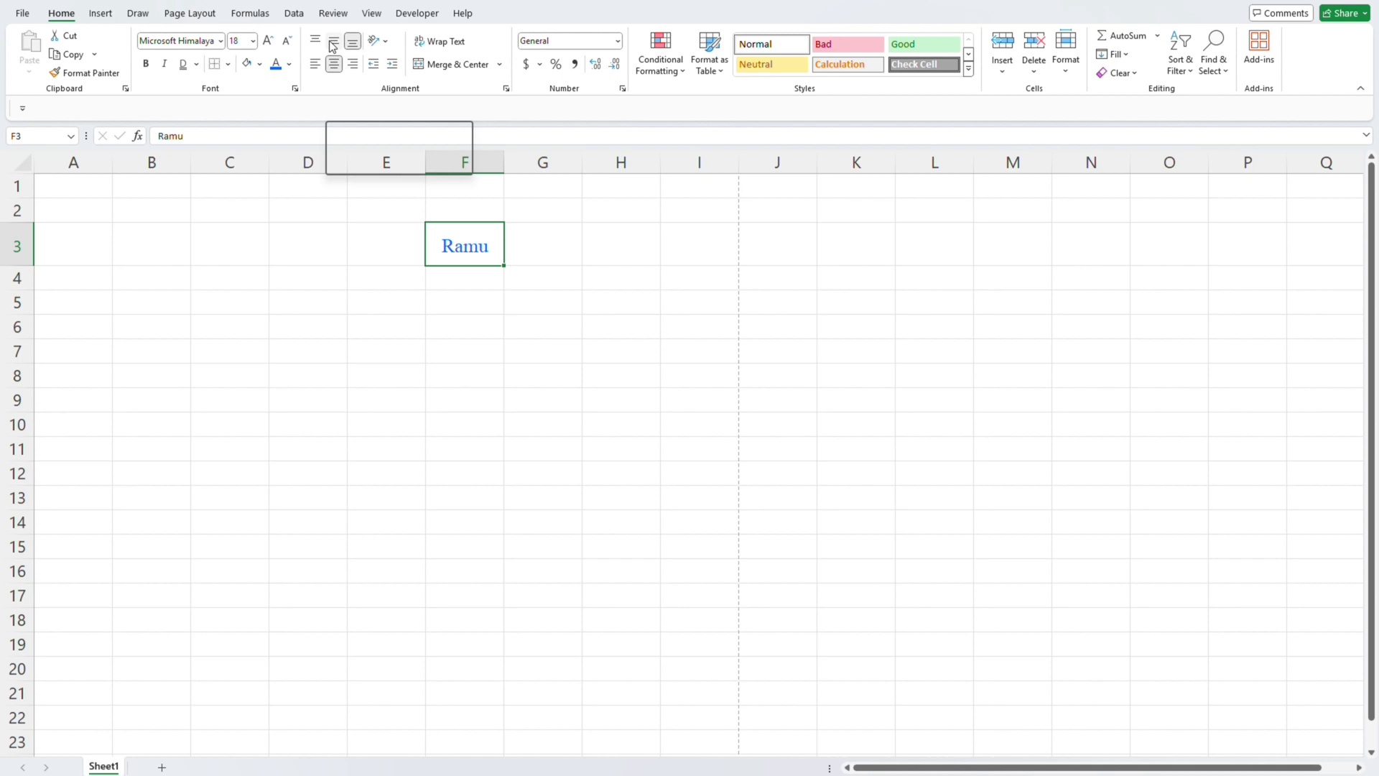
left_click(330, 42)
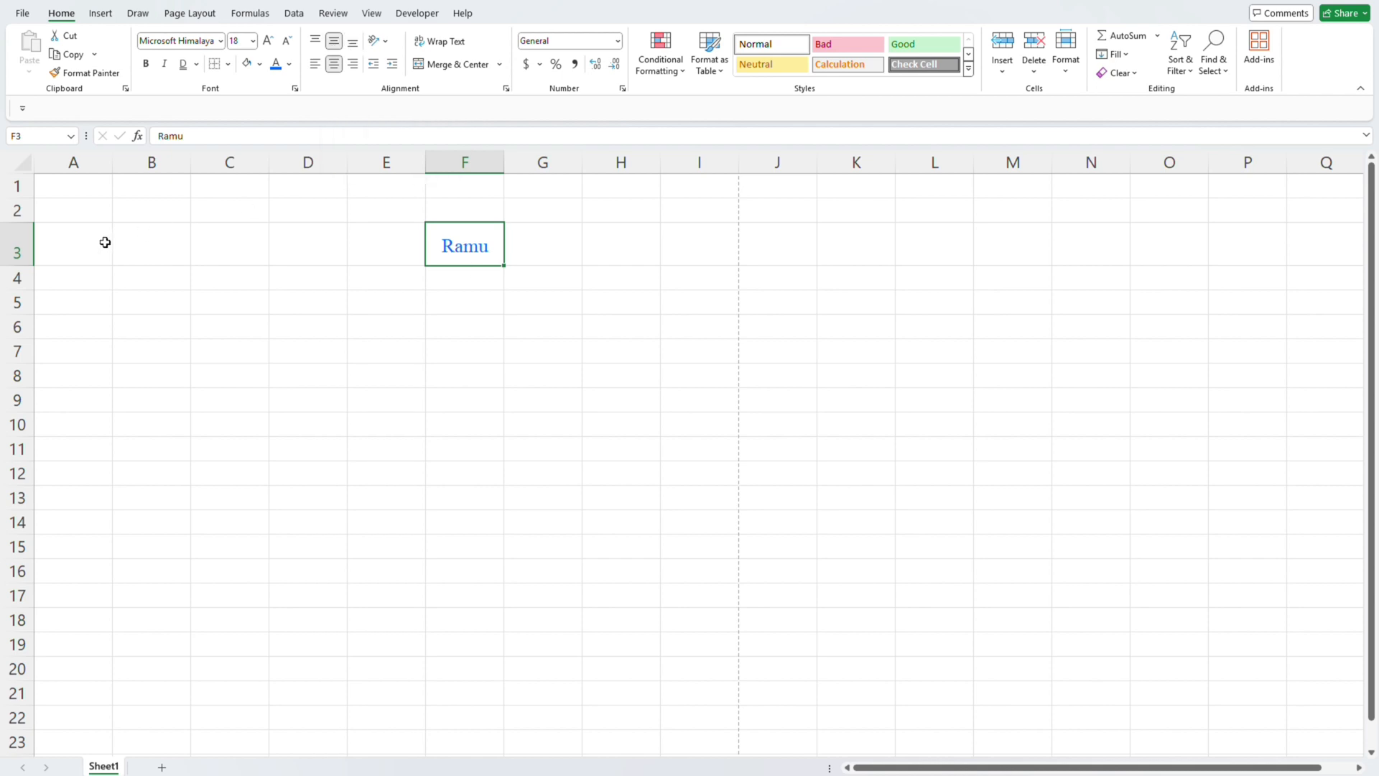
- Reduce the font size of the name in cell F3 to 8 and increase it again to 11
left_click(286, 47)
left_click(286, 48)
left_click(285, 47)
left_click(286, 47)
left_click(286, 47)
left_click(286, 48)
left_click(286, 48)
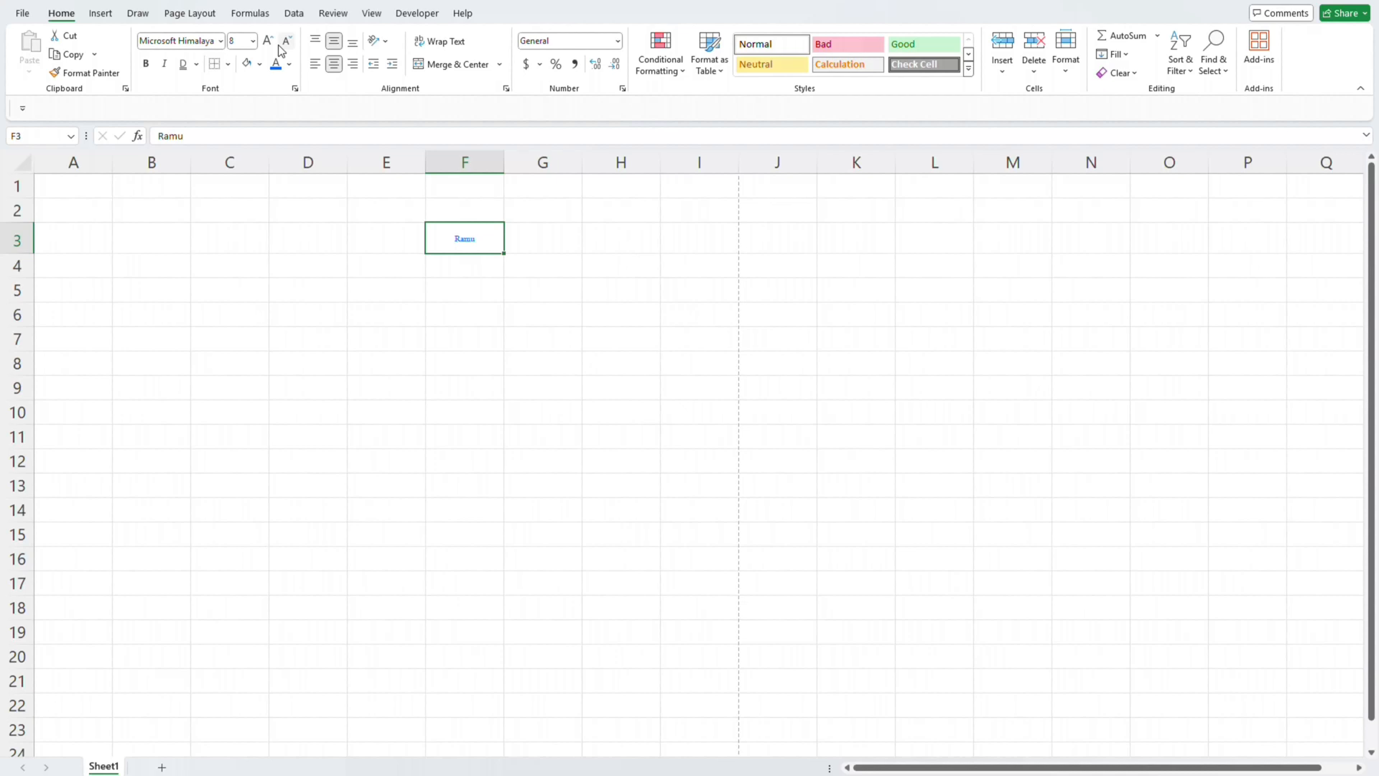
left_click(267, 41)
left_click(267, 41)
left_click(267, 41)
left_click(267, 40)
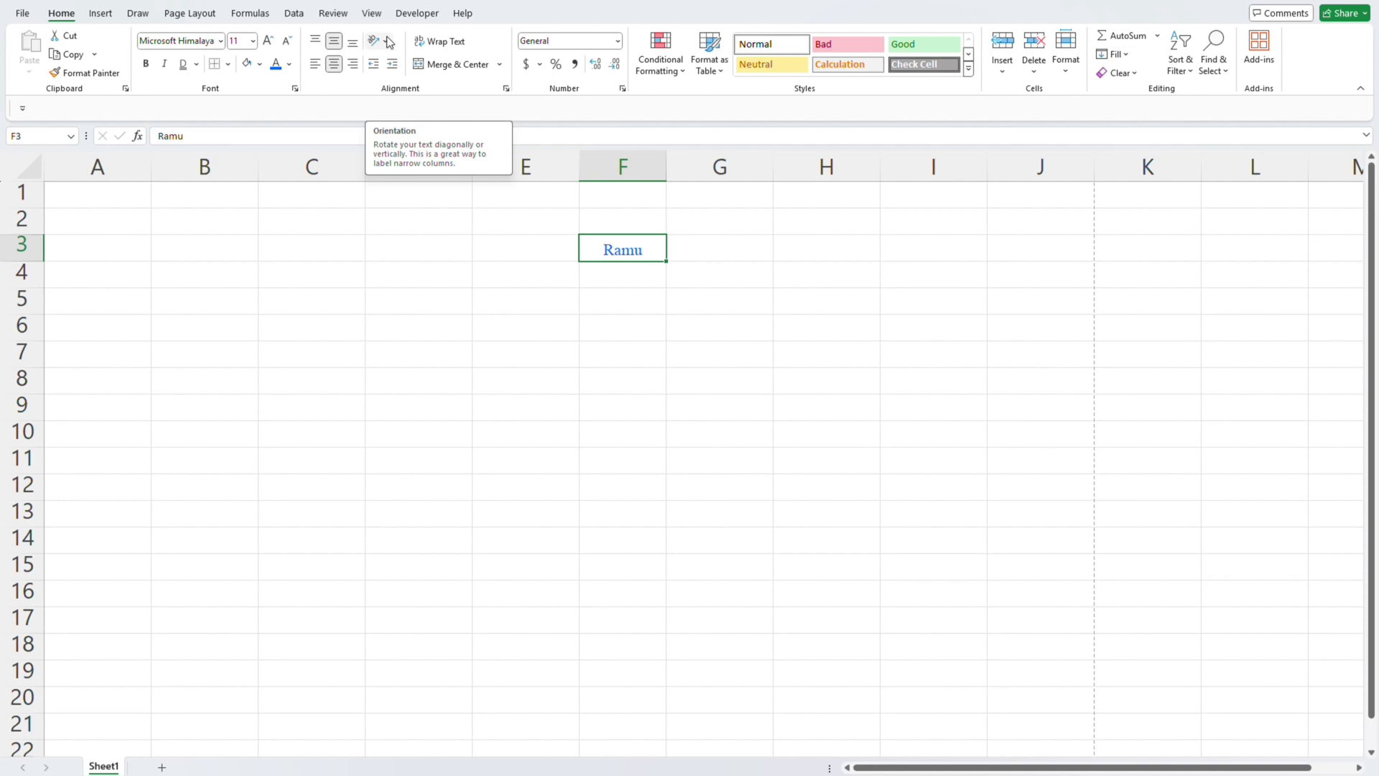
- Angle the name in cell F3 counterclockwise, angle it clockwise and finally set it as vertical text
left_click(388, 43)
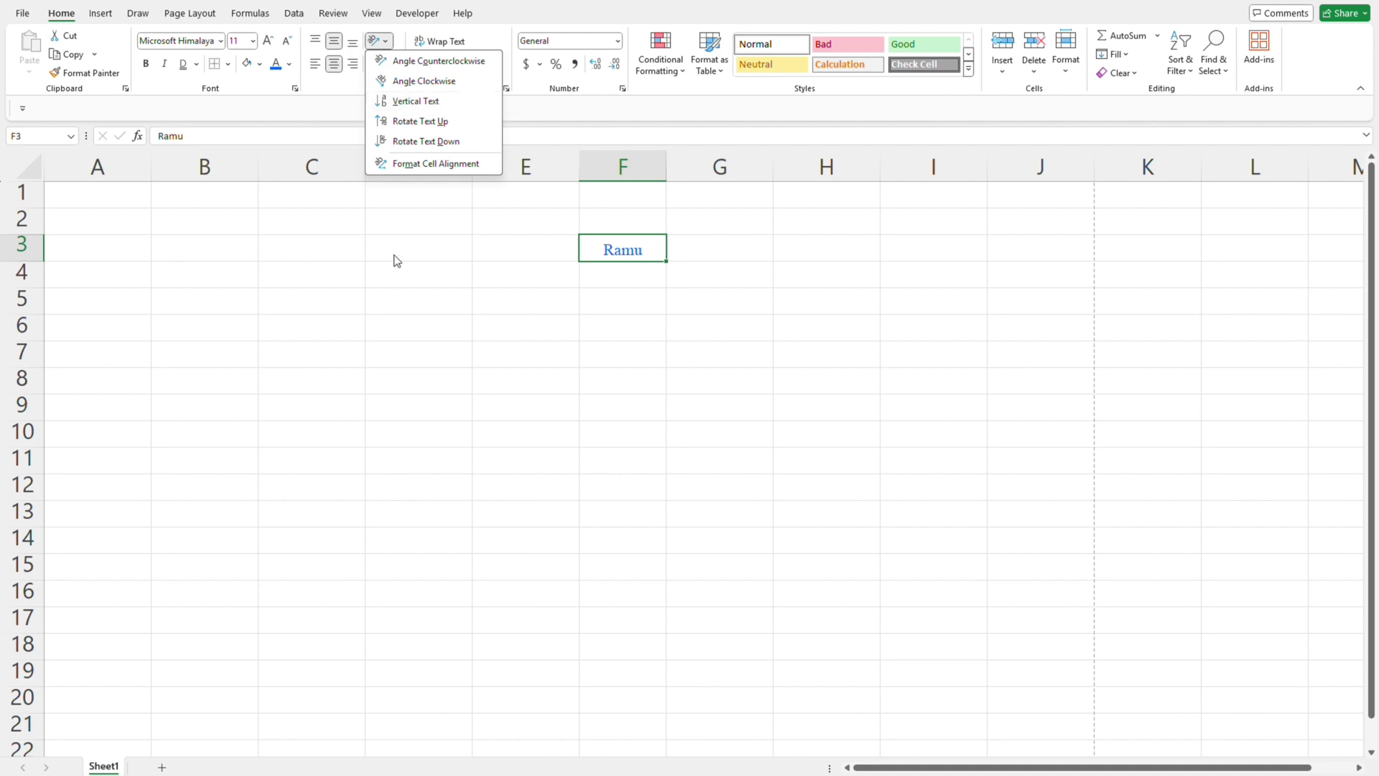
left_click(423, 61)
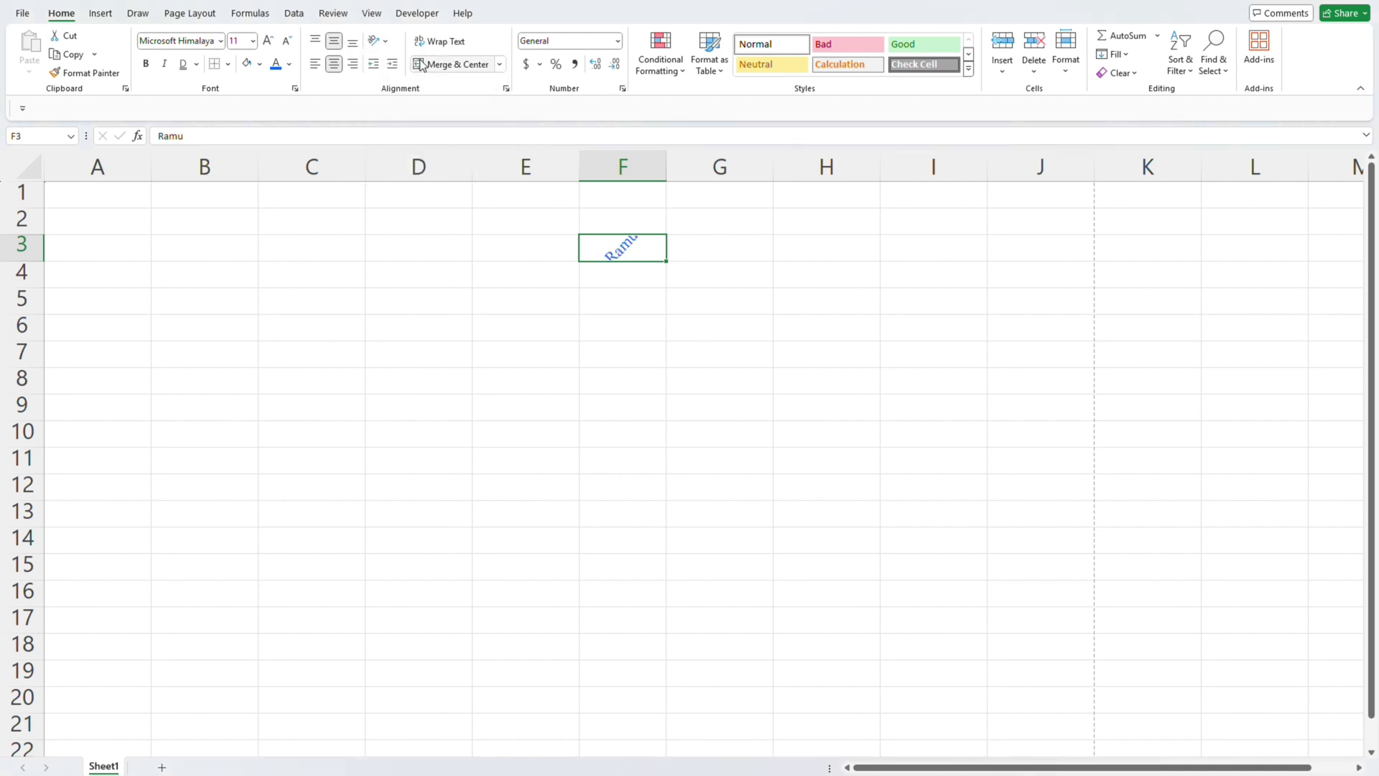
left_click(379, 41)
left_click(399, 80)
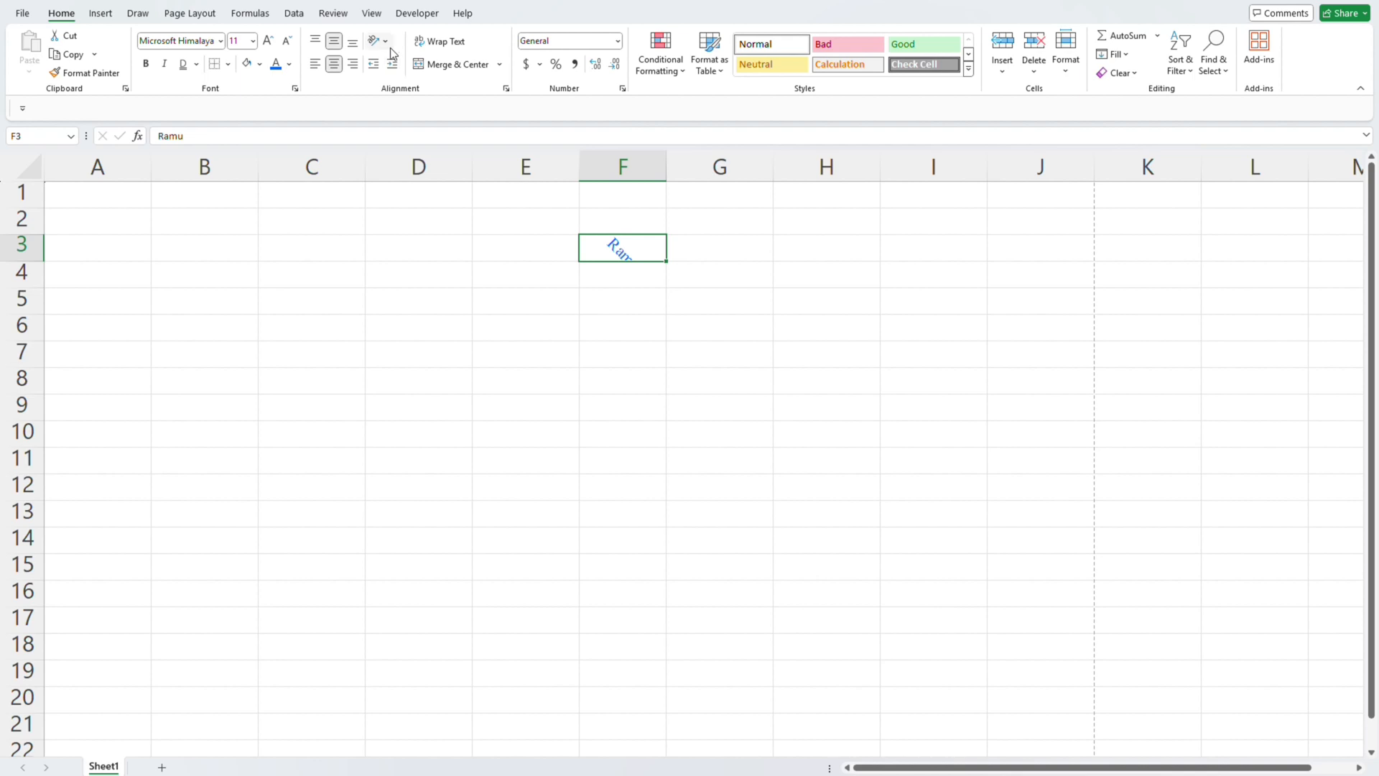
left_click(384, 41)
left_click(416, 100)
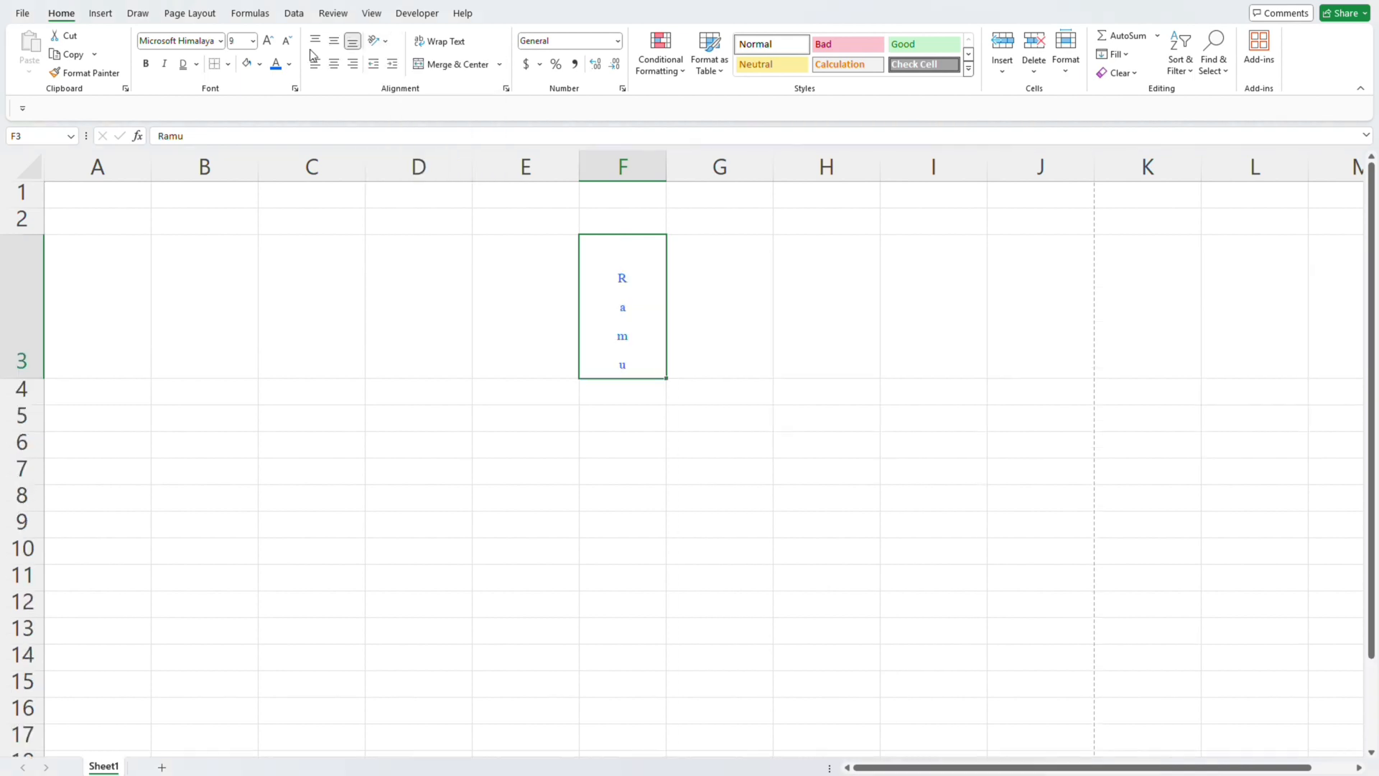
- Rotate the name in cell F3 up, angle it clockwise and finally rotate it down
left_click(387, 44)
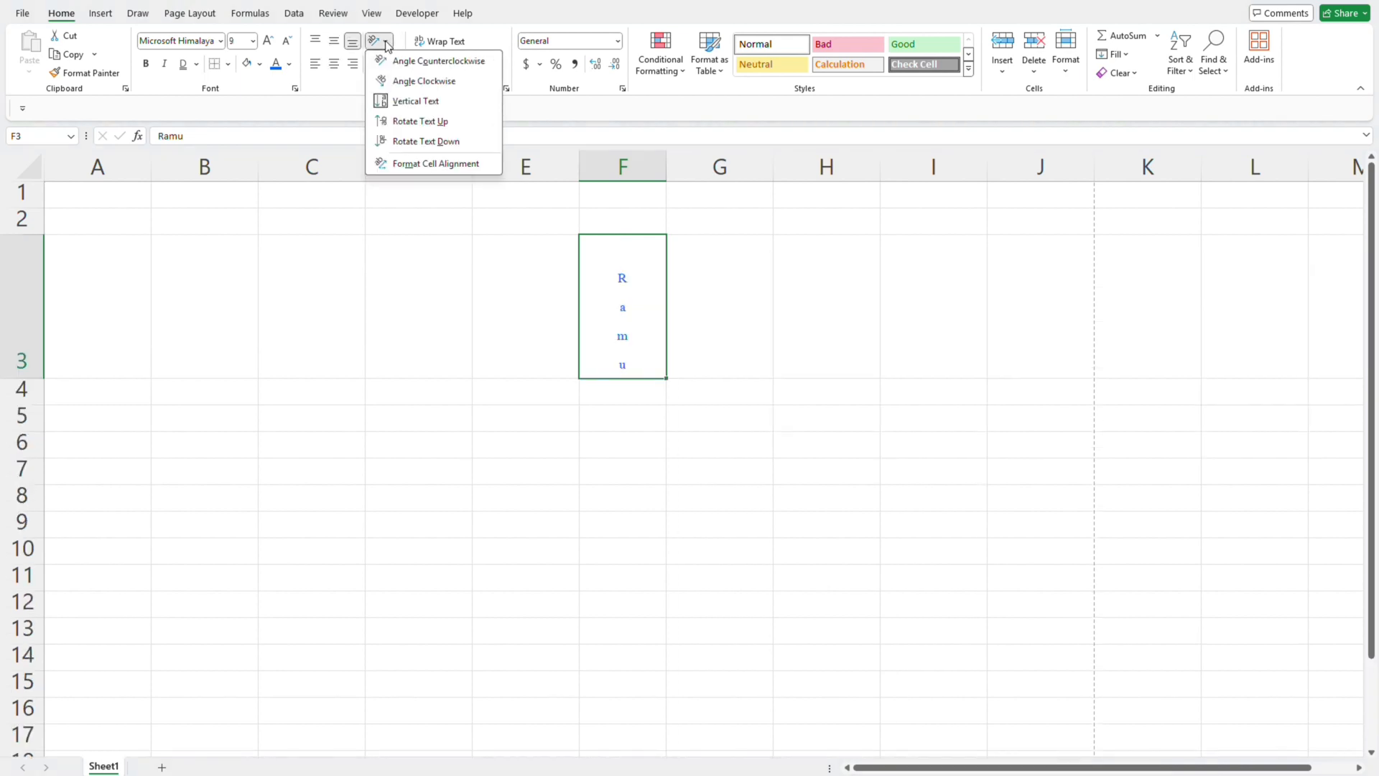
left_click(420, 121)
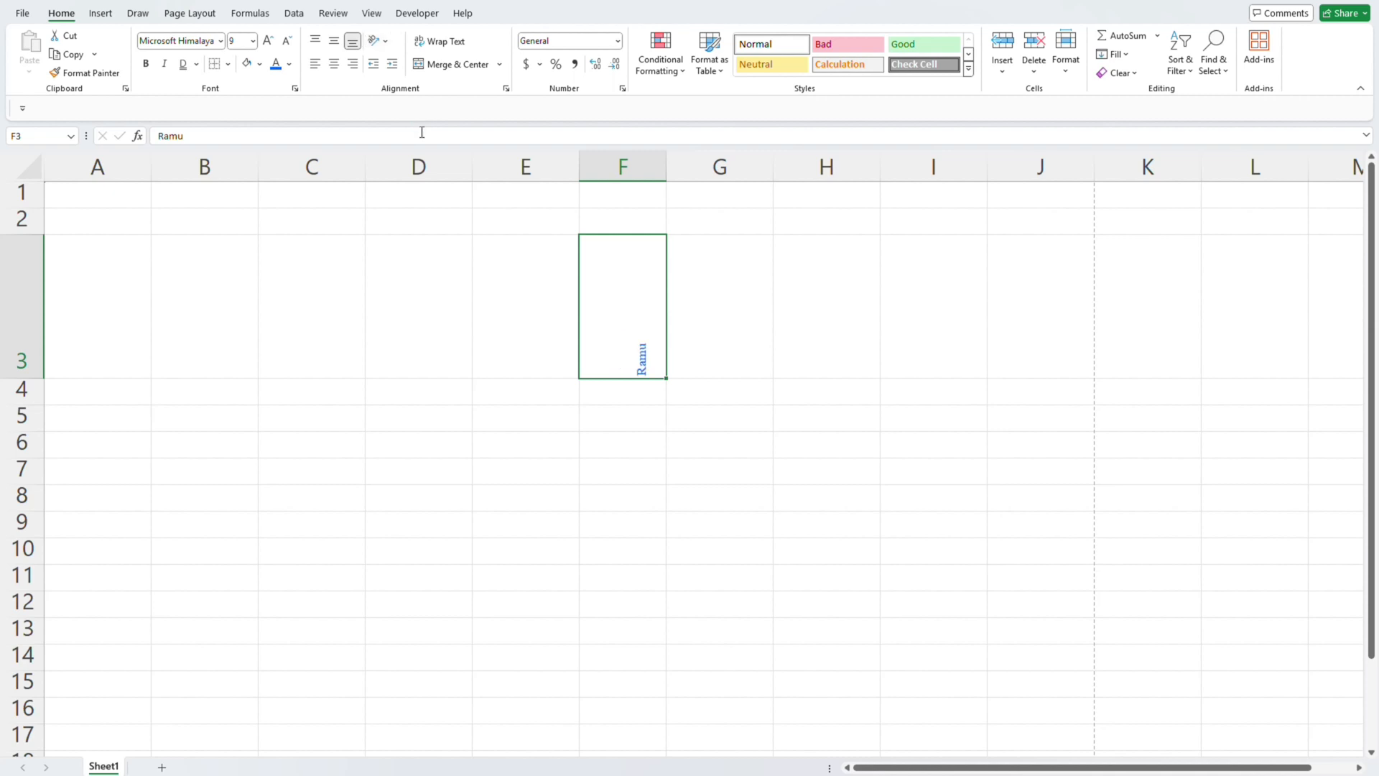
left_click(380, 41)
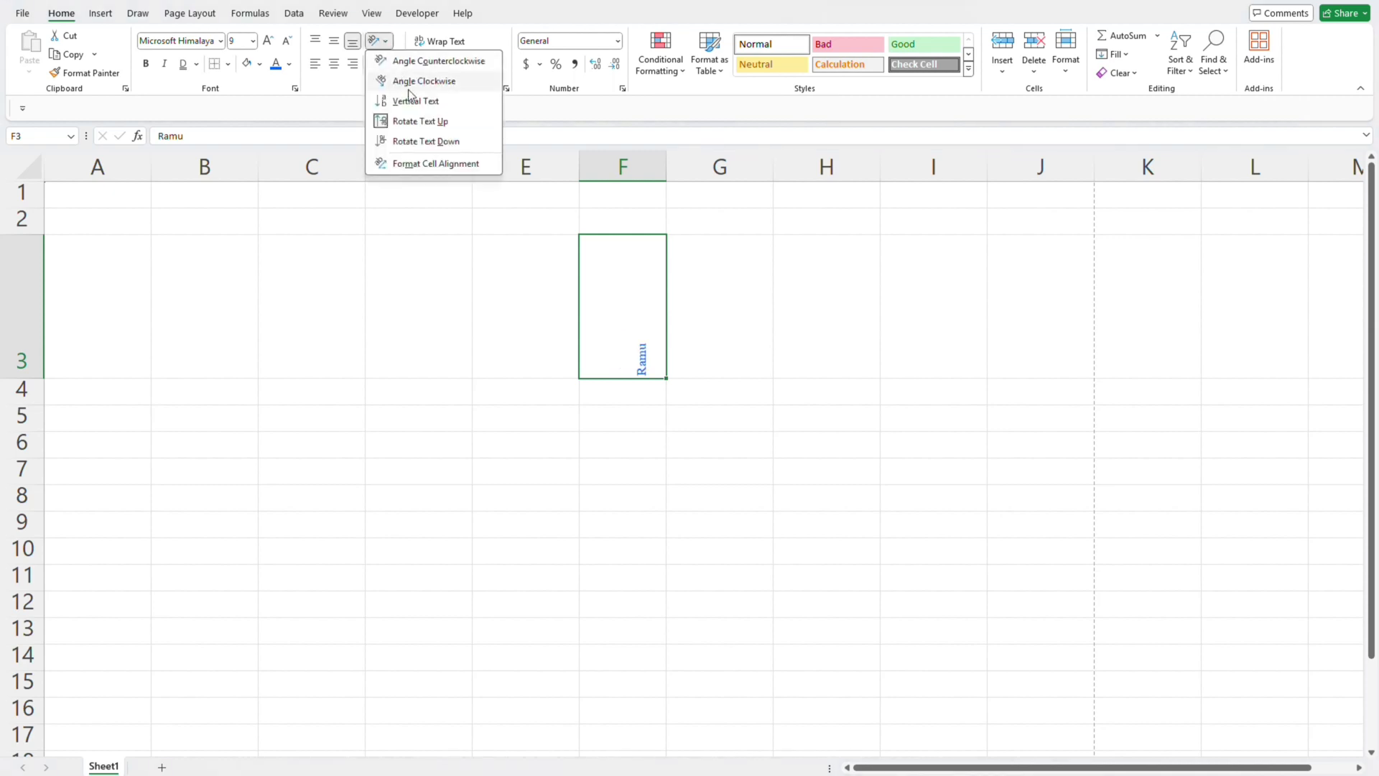
left_click(418, 84)
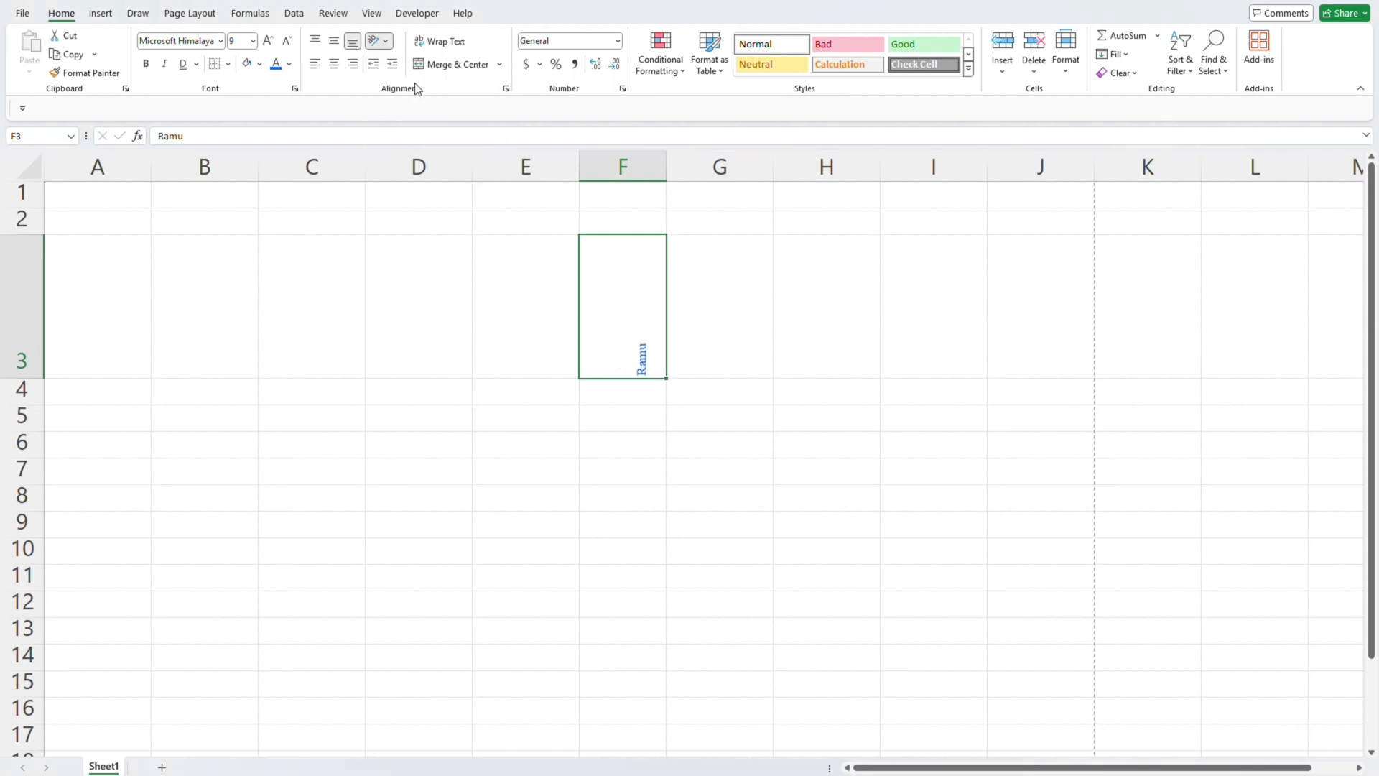
left_click(387, 43)
left_click(402, 144)
- Set the name in cell F3 as vertical text, angle it counterclockwise and finally rotate it down
left_click(380, 41)
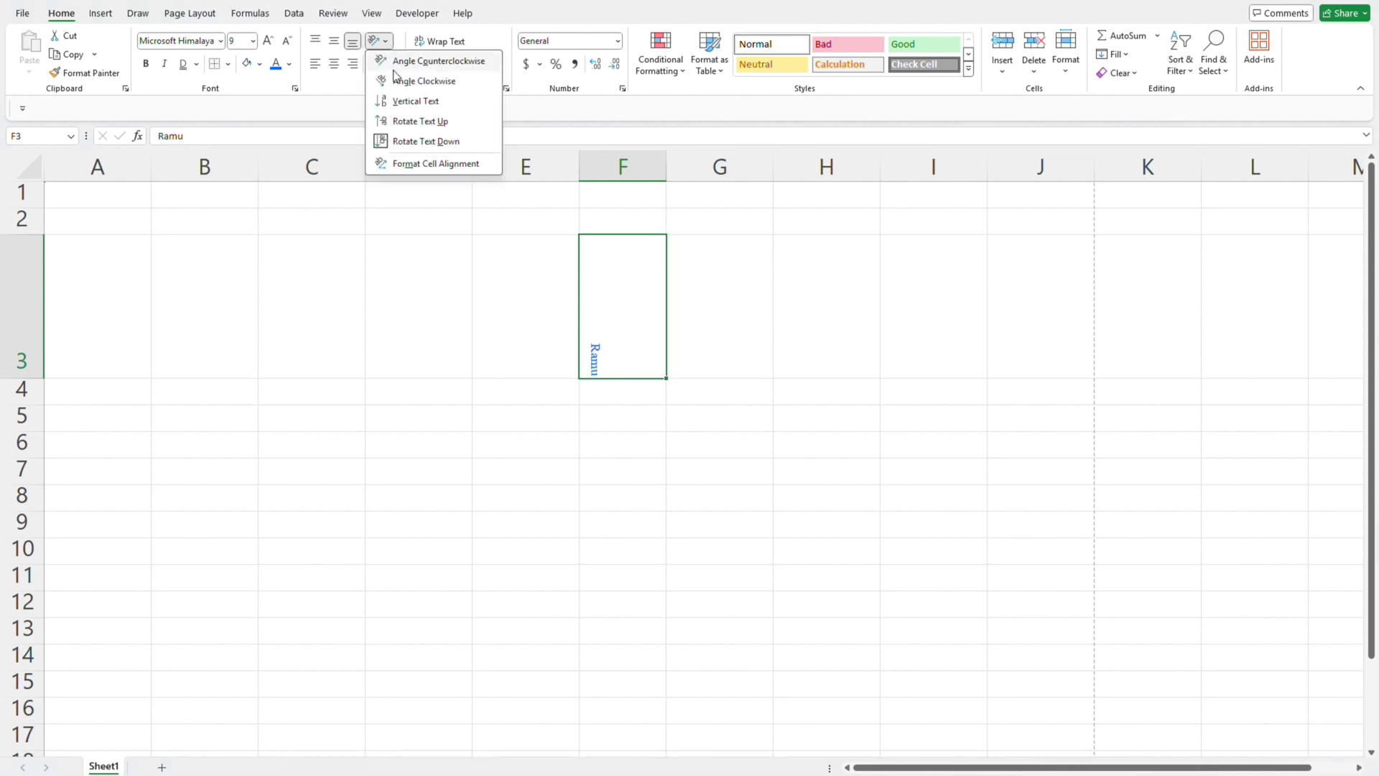
left_click(404, 102)
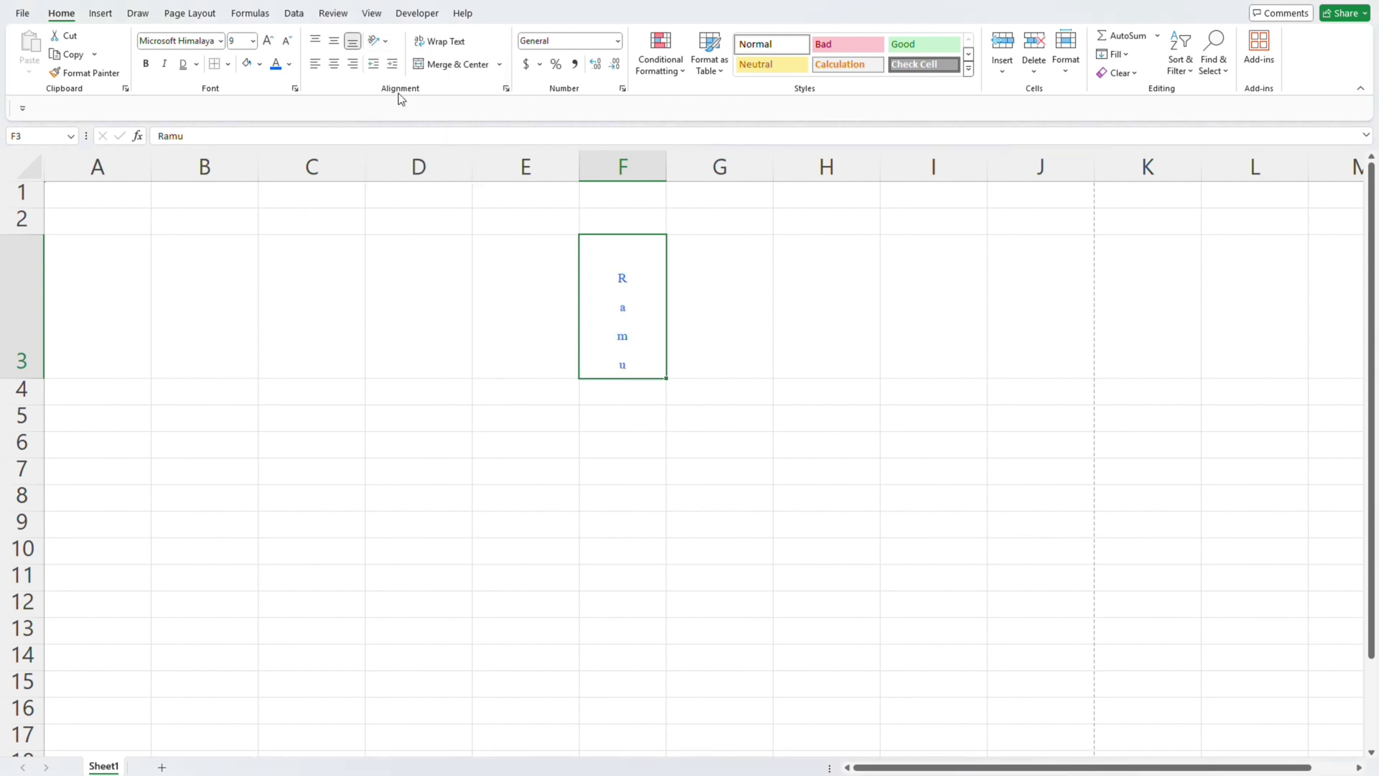
left_click(379, 41)
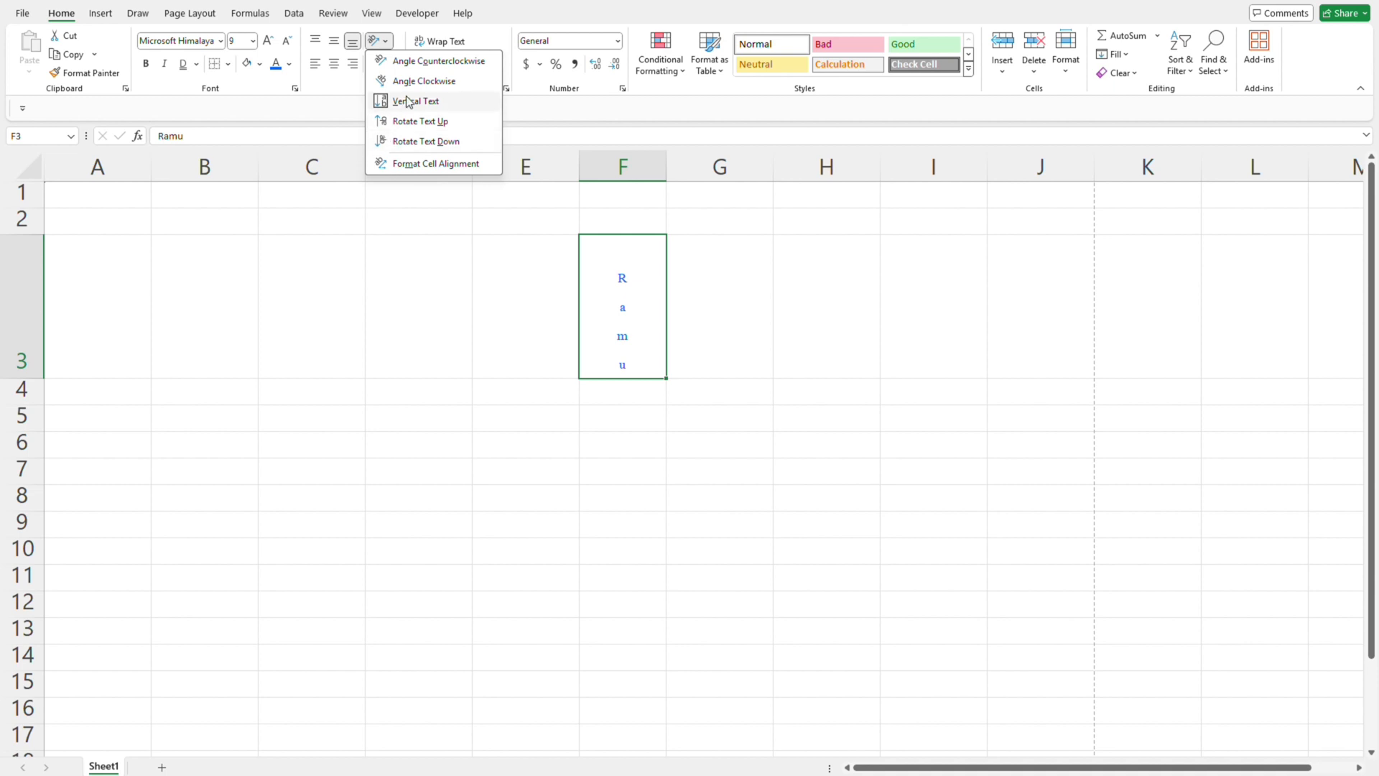
left_click(404, 60)
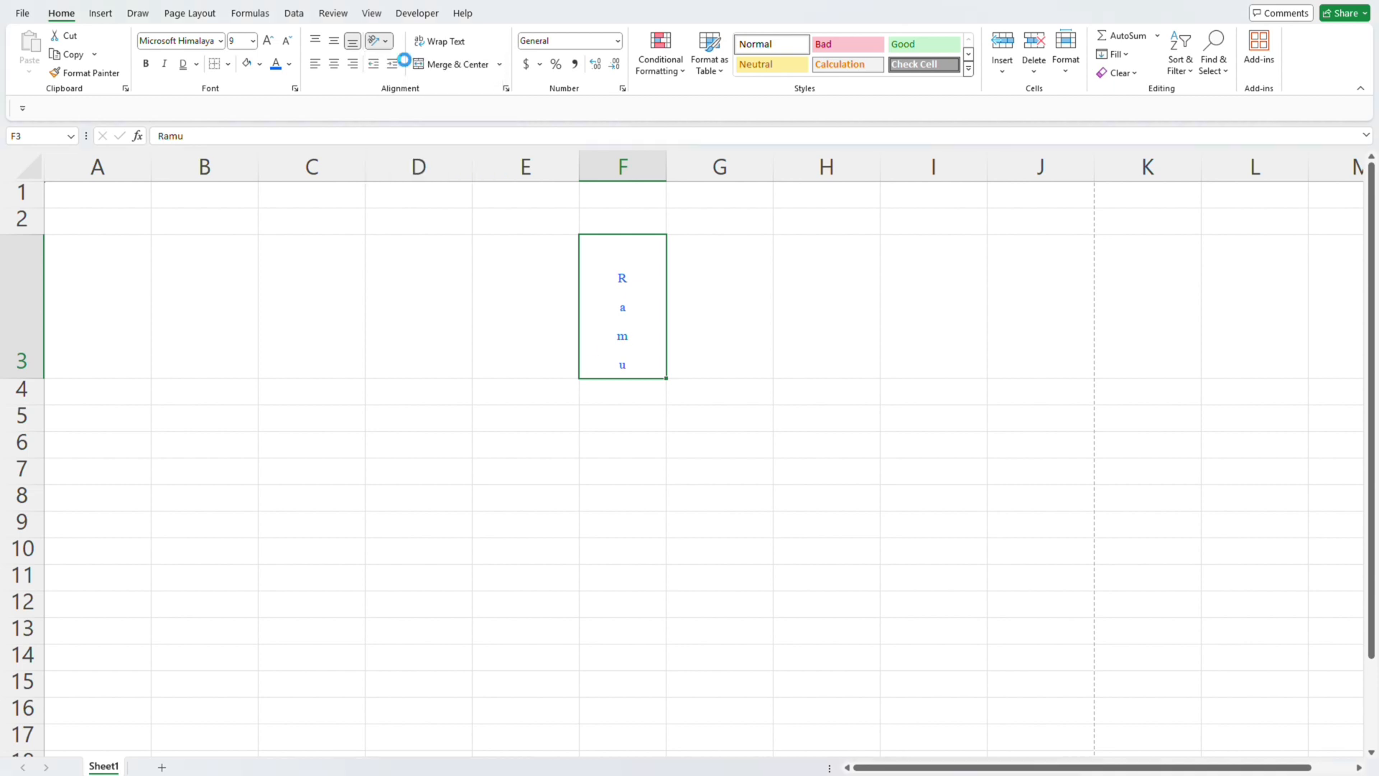
left_click(385, 39)
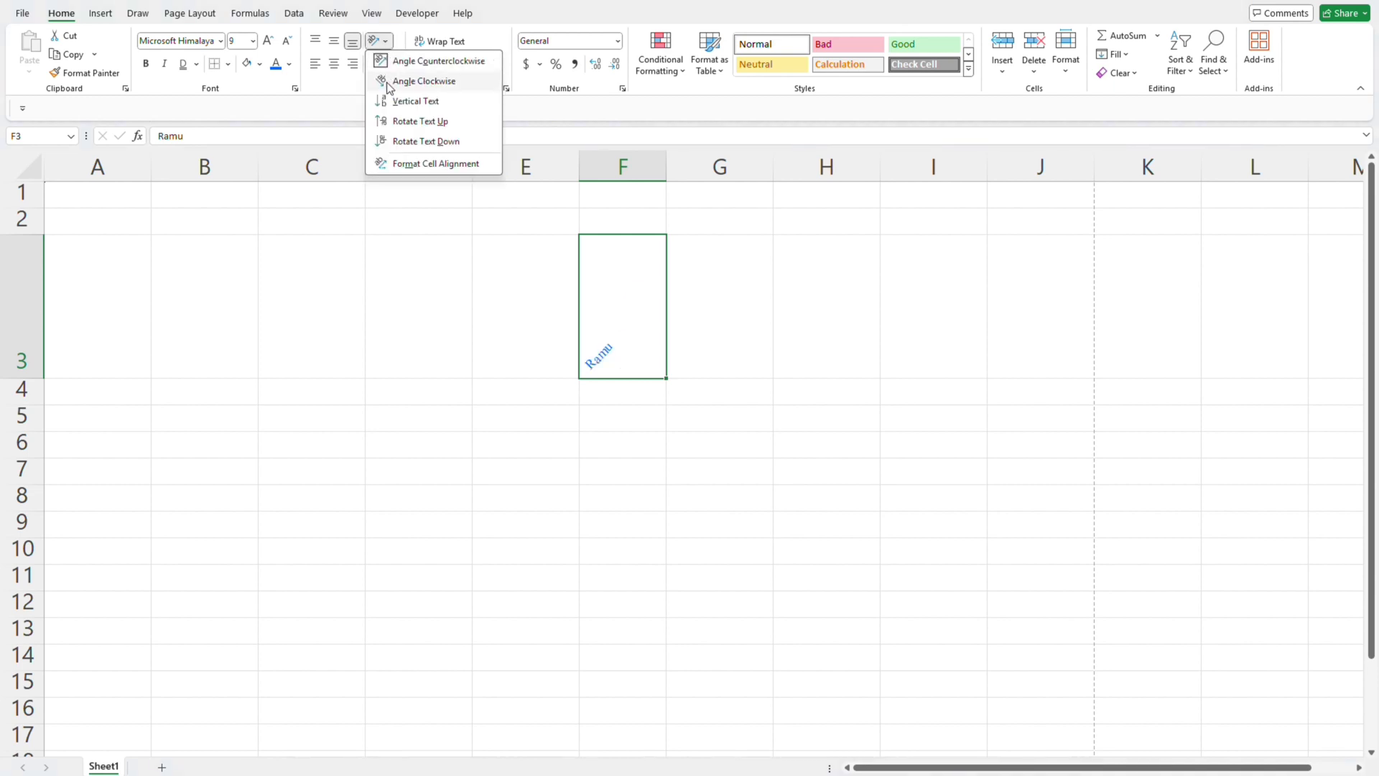
left_click(398, 141)
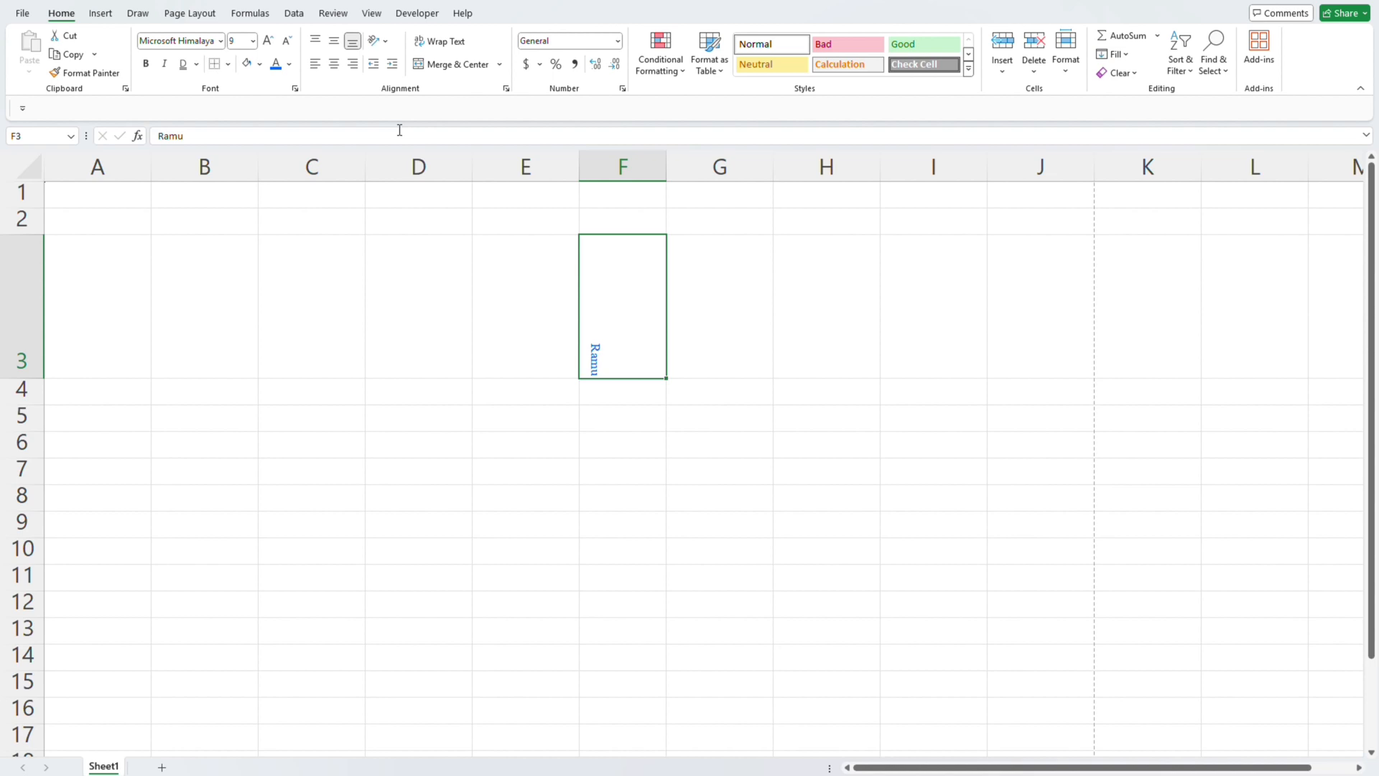
- Rotate the name in cell F3 up and turn the rotation off to make it horizontal
left_click(378, 40)
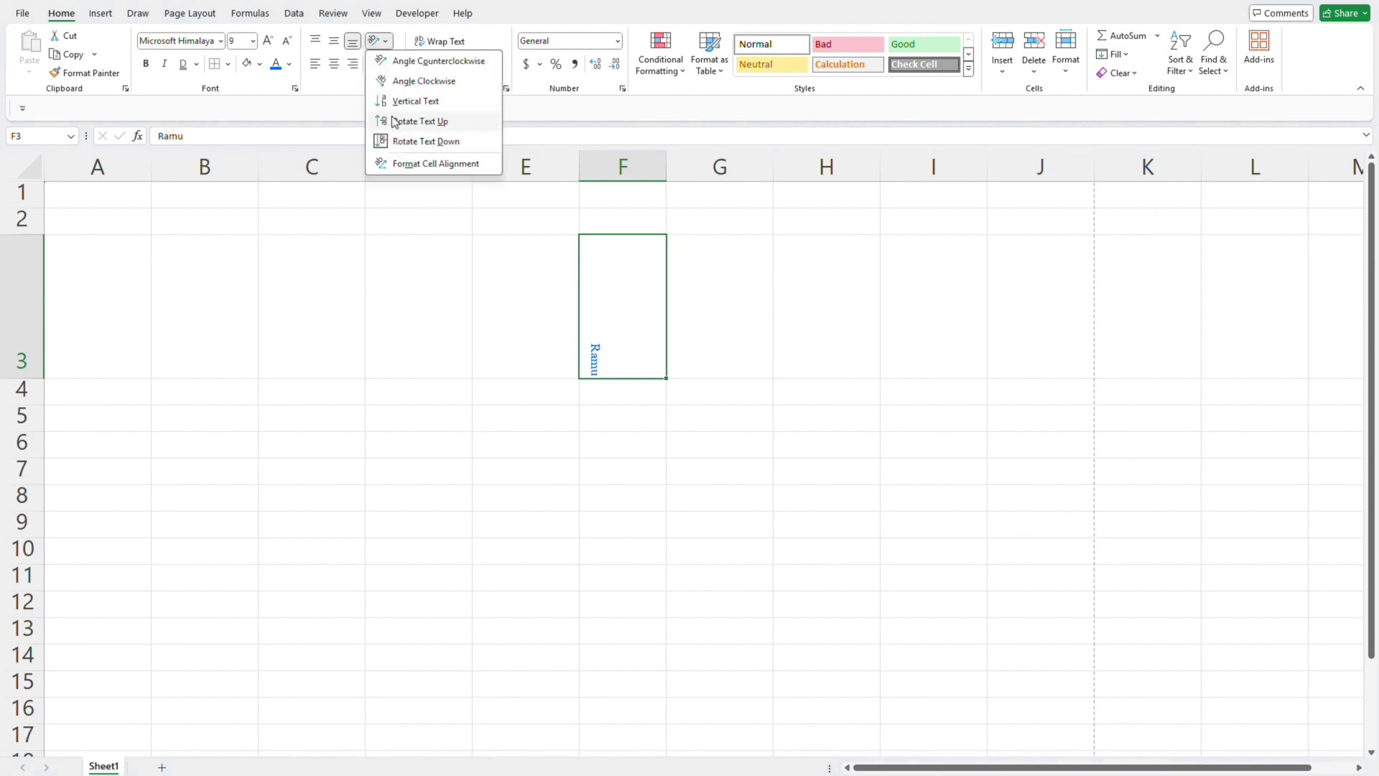
left_click(395, 121)
left_click(378, 40)
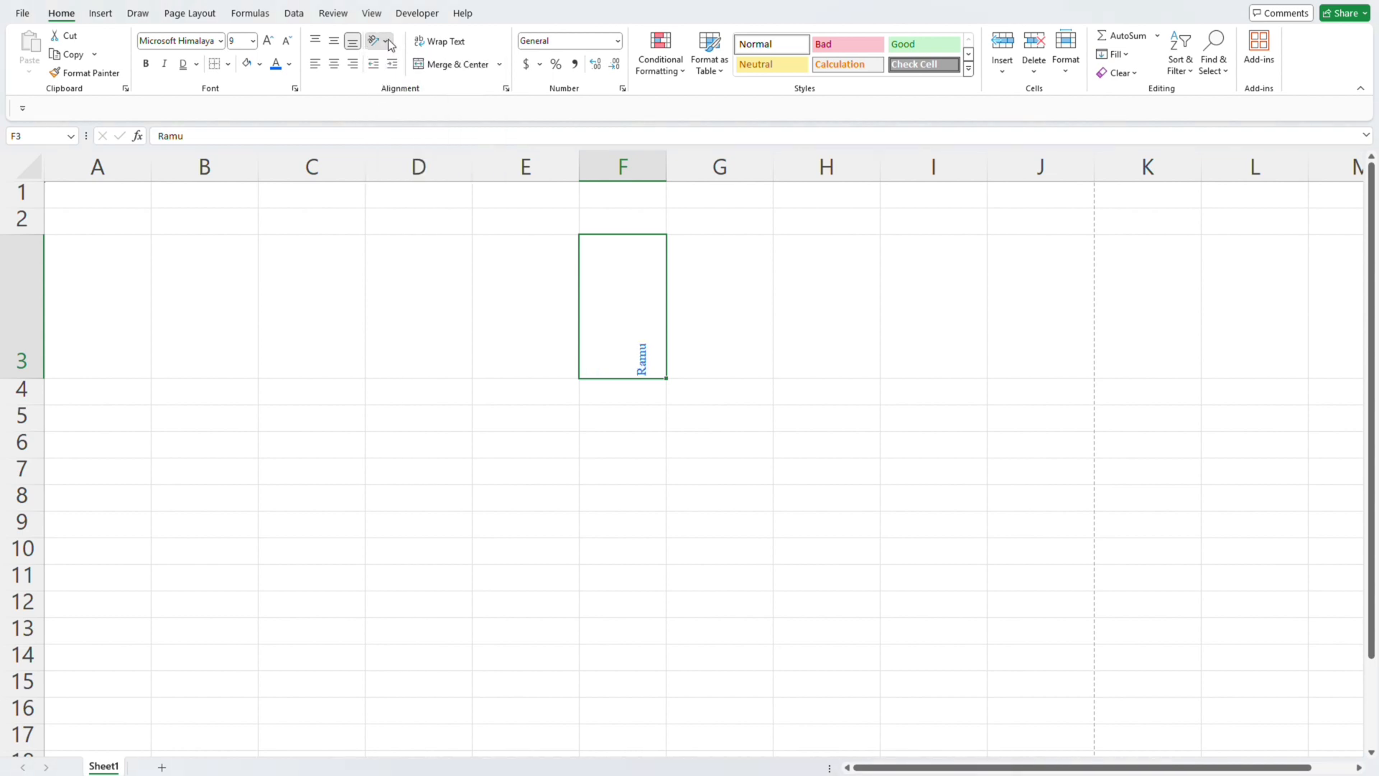
left_click(395, 120)
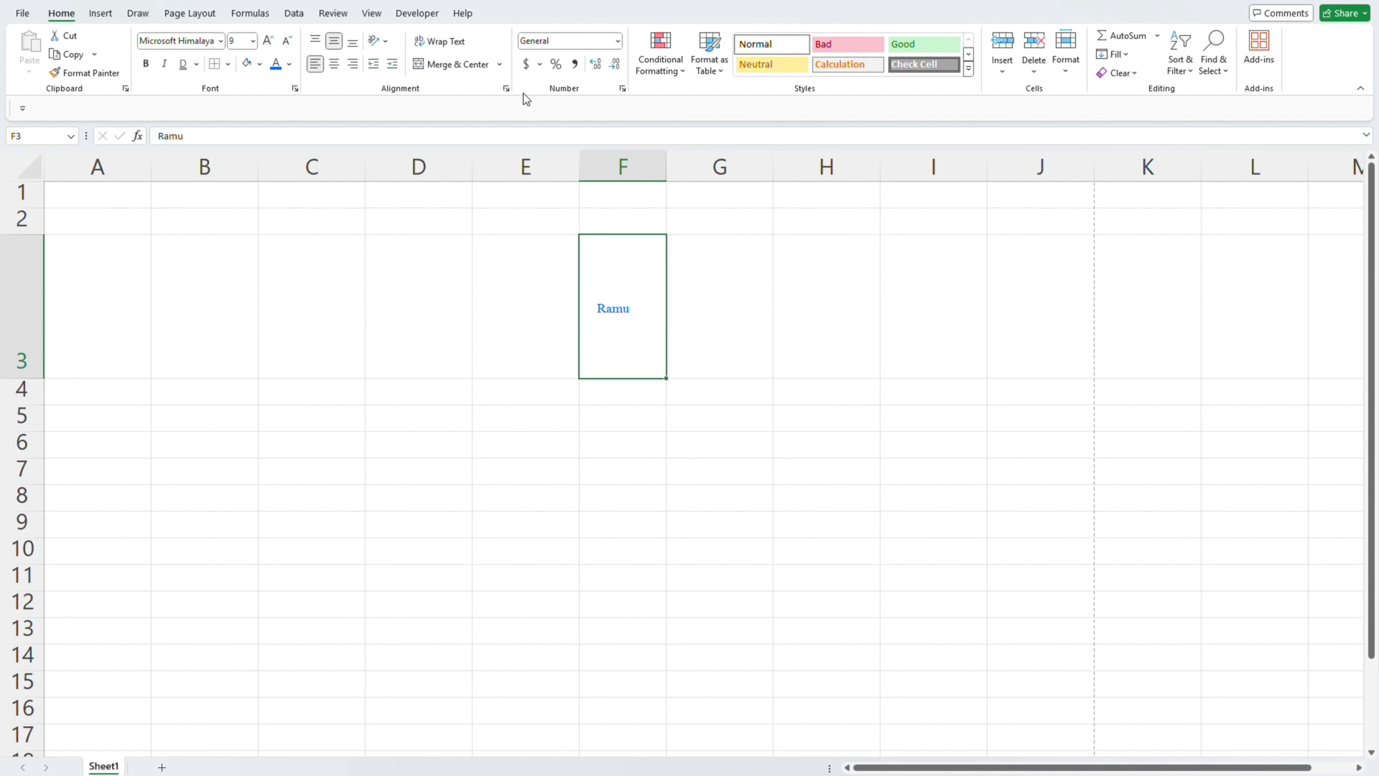
- Apply Wrap Text to the name in cell F3 and undo the change
left_click(449, 47)
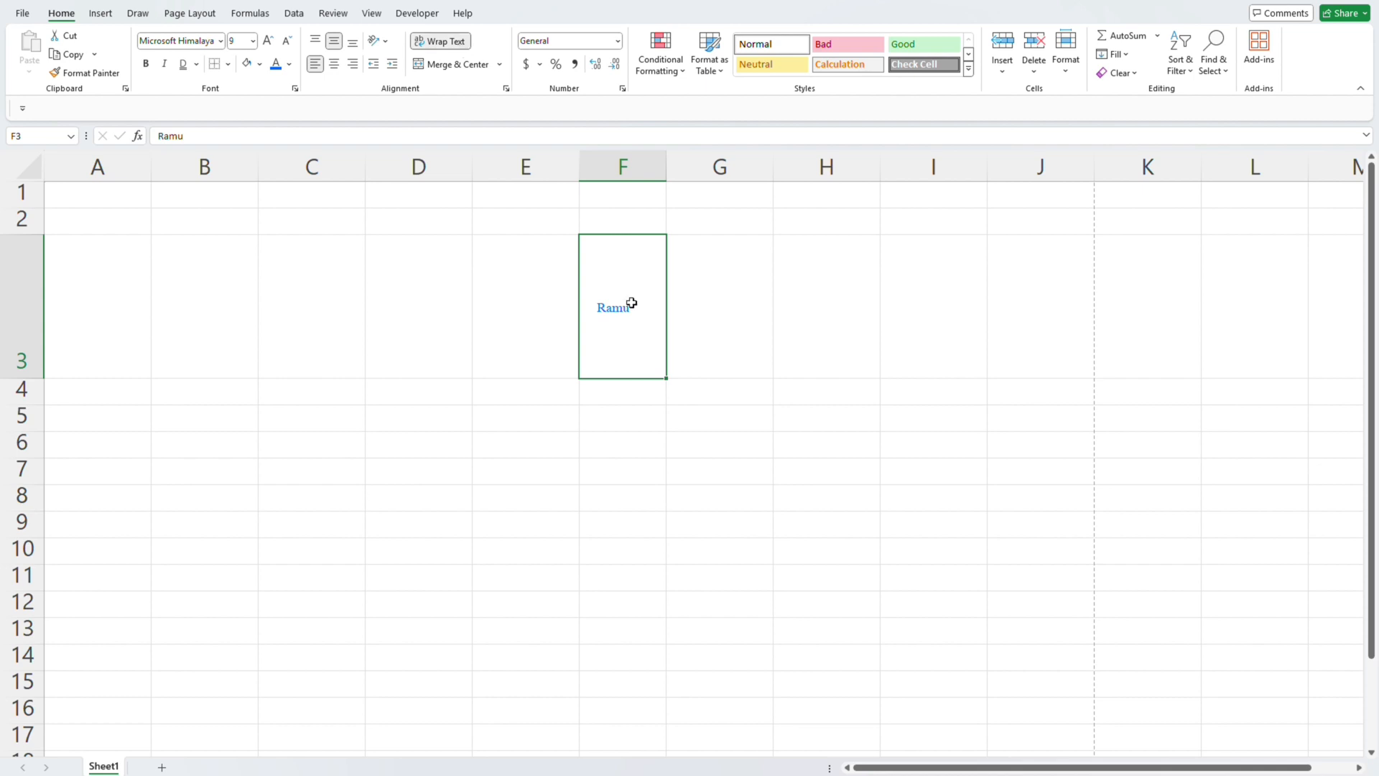
key("ctrl+z")
key("Up")
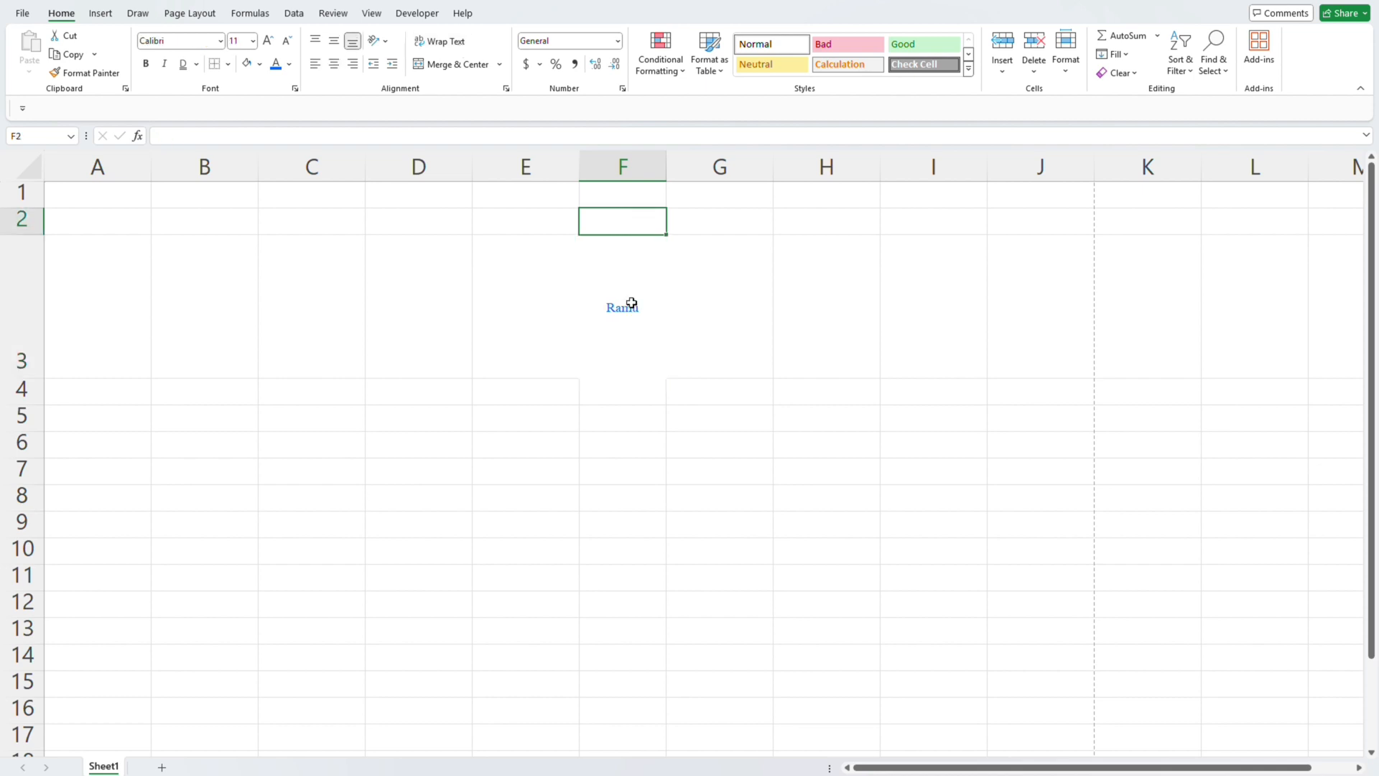
- Enter the sample text "Abcd EFG HIJK" in cell G3
left_click(726, 284)
type("Ab")
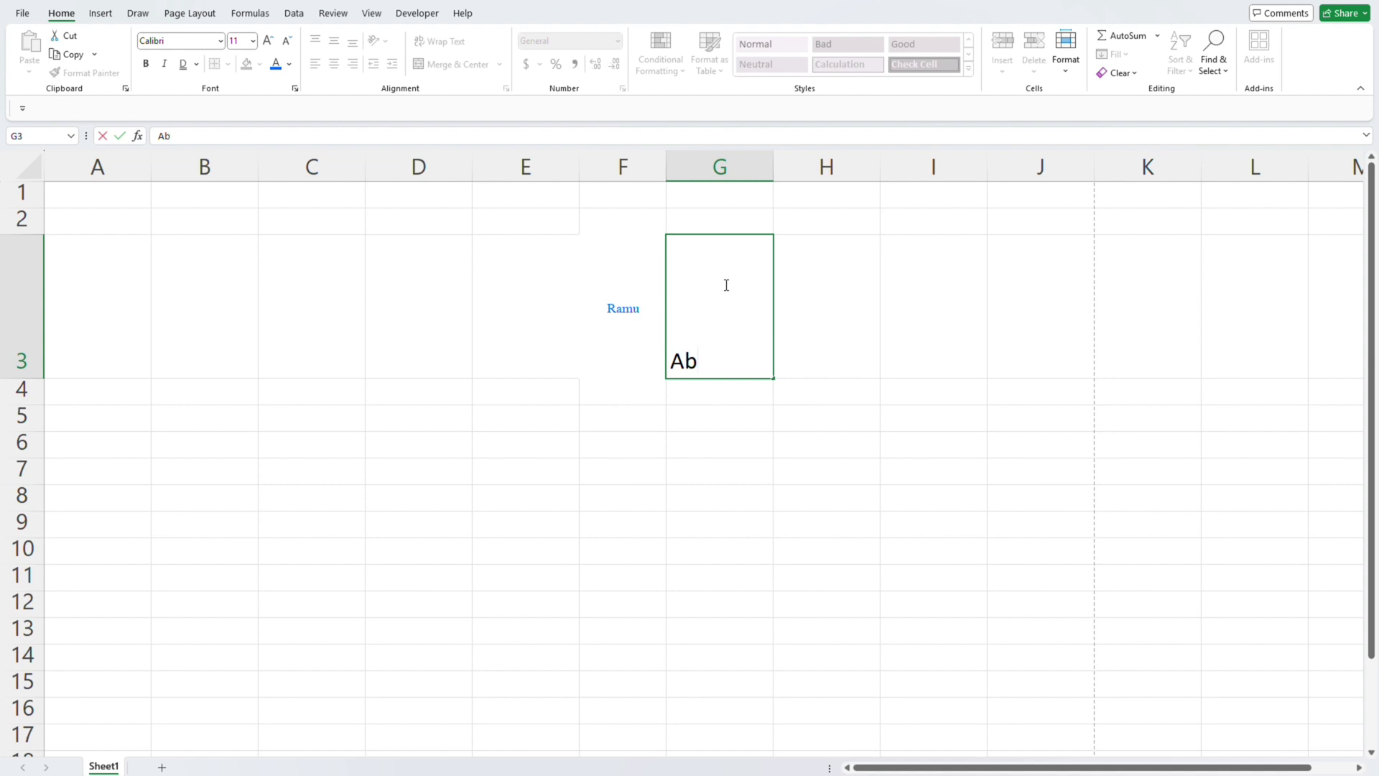
type("cd EFG HIJK")
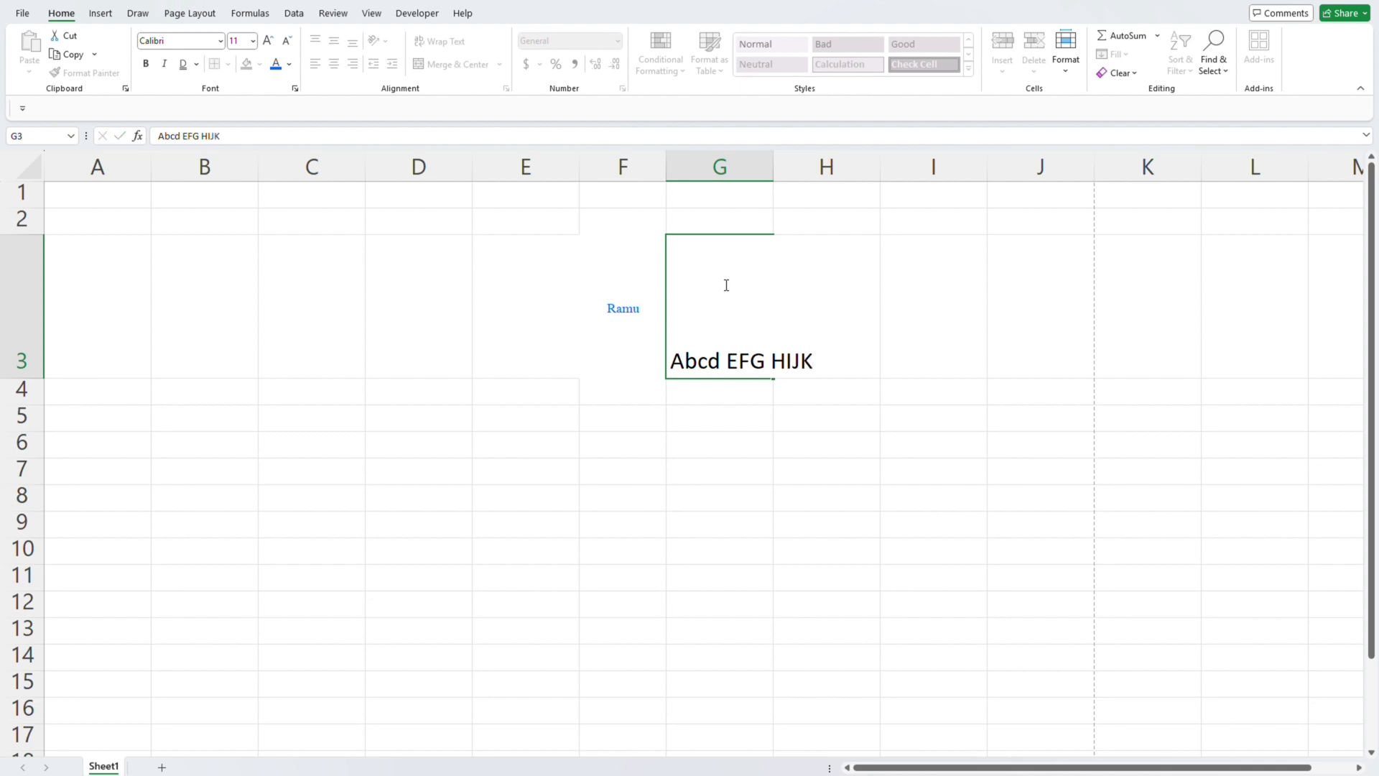
key("Return")
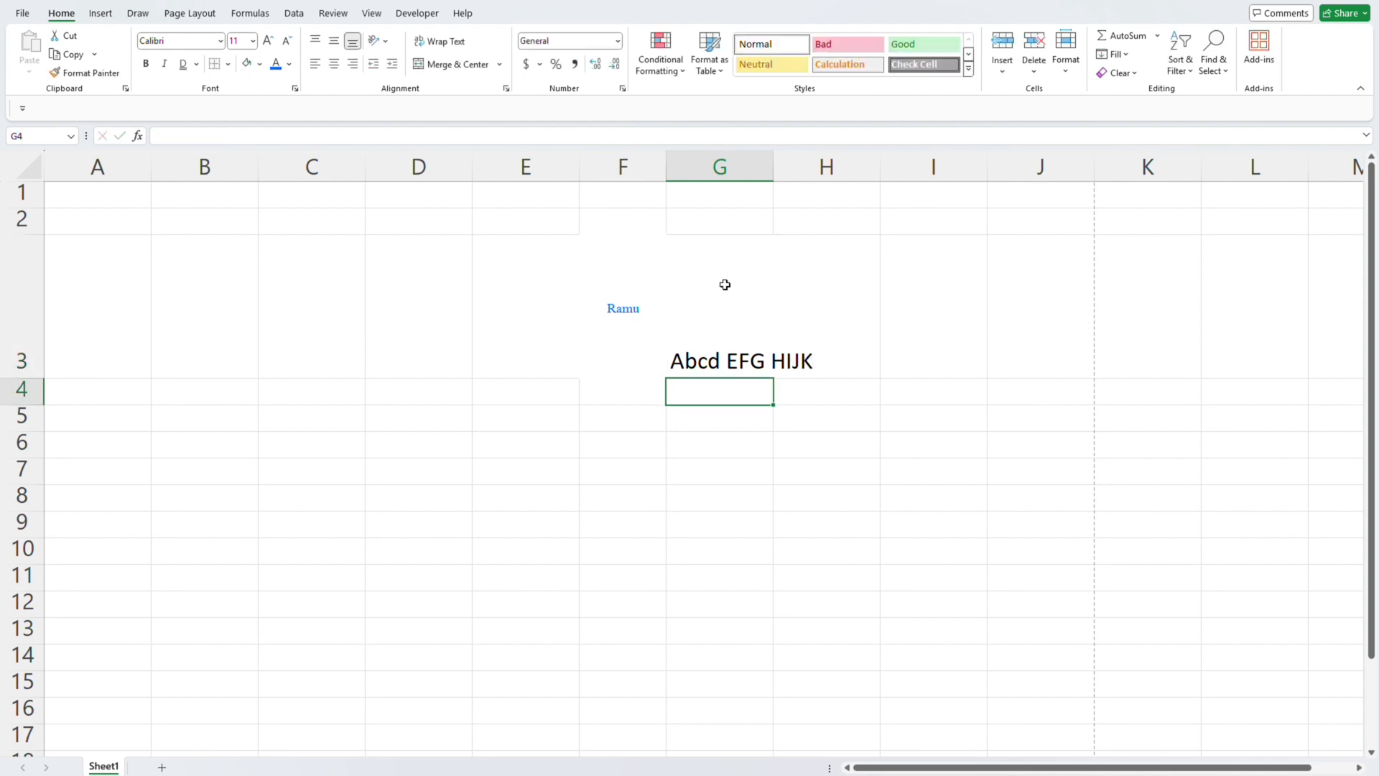
- Wrap the sample text in cell G3 so it fits within the column width
left_click(725, 284)
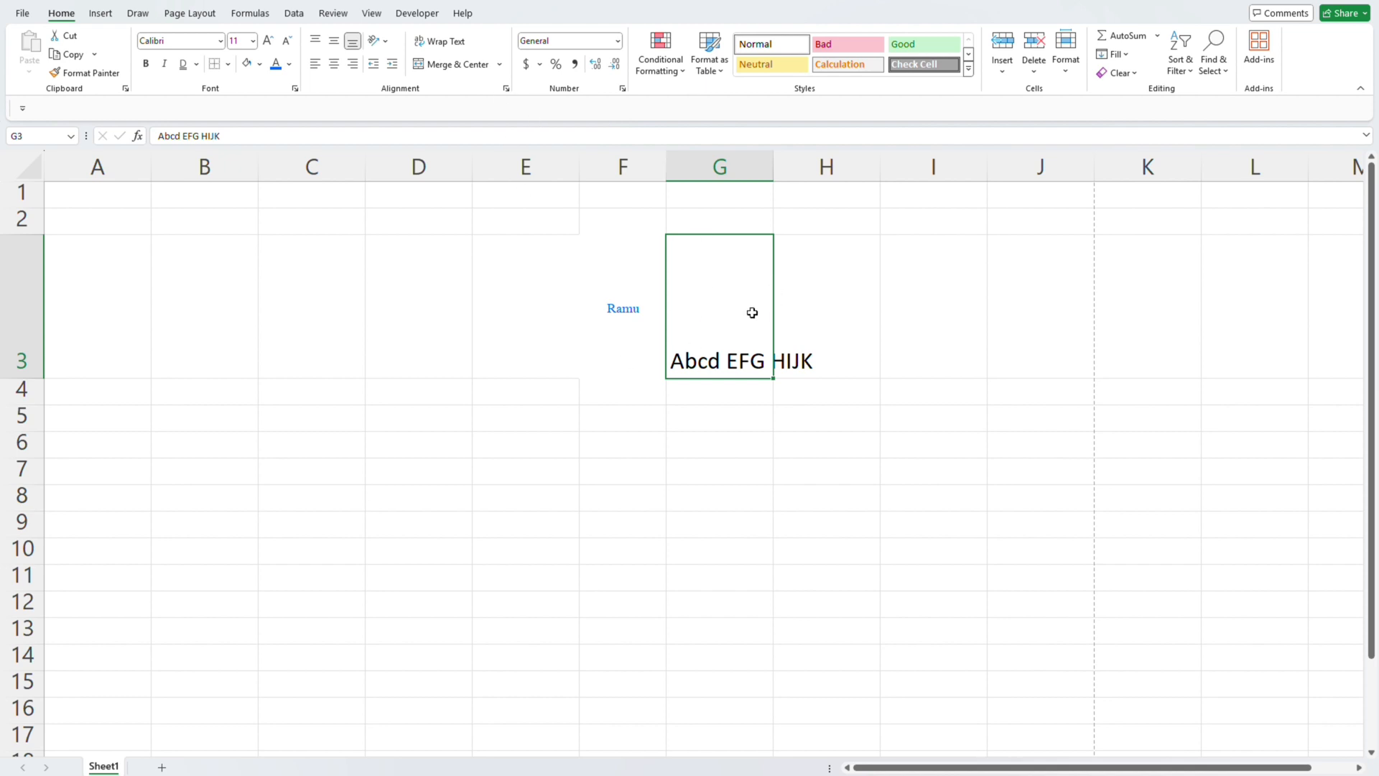
left_click(932, 328)
left_click(718, 301)
left_click(450, 49)
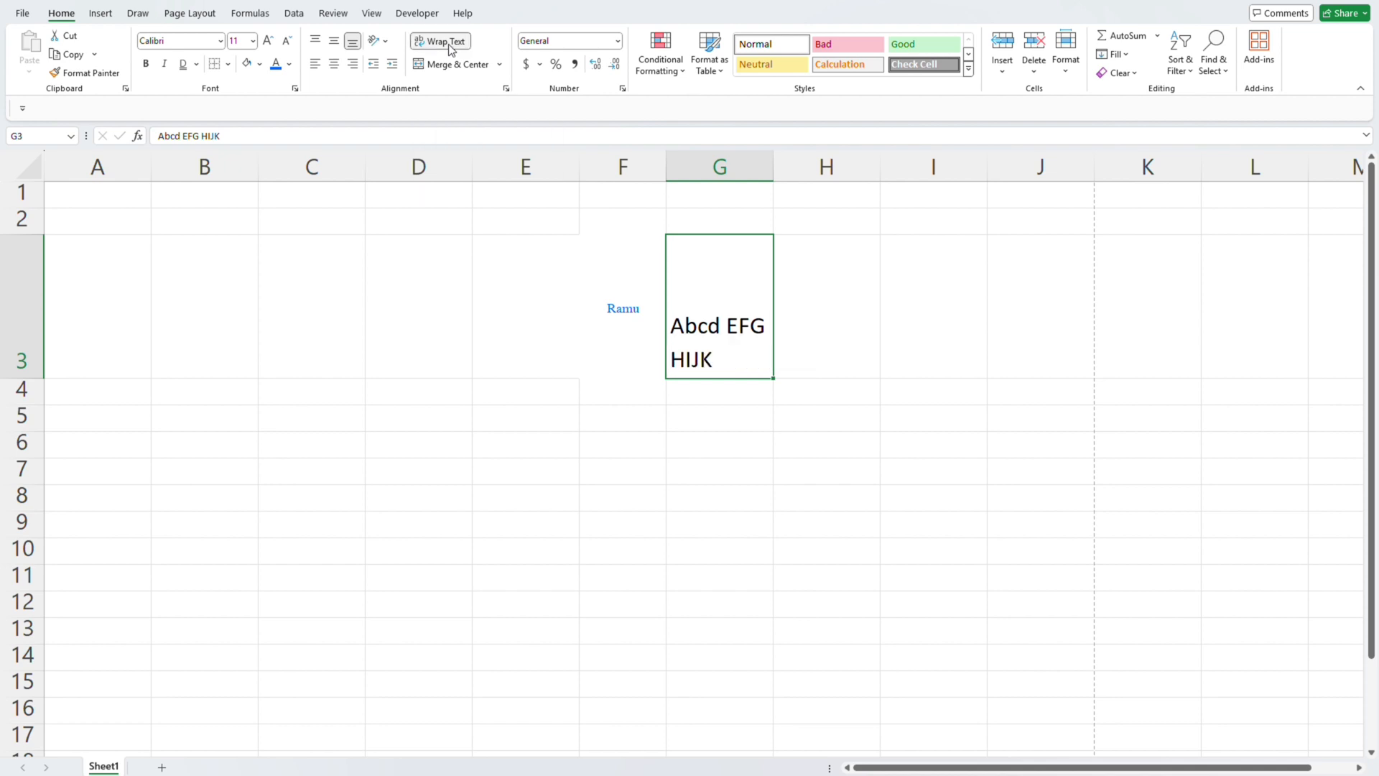
- Align the sample text in cell G3 vertically to the middle and turn off its text wrapping
key("alt+h")
key("a")
key("m")
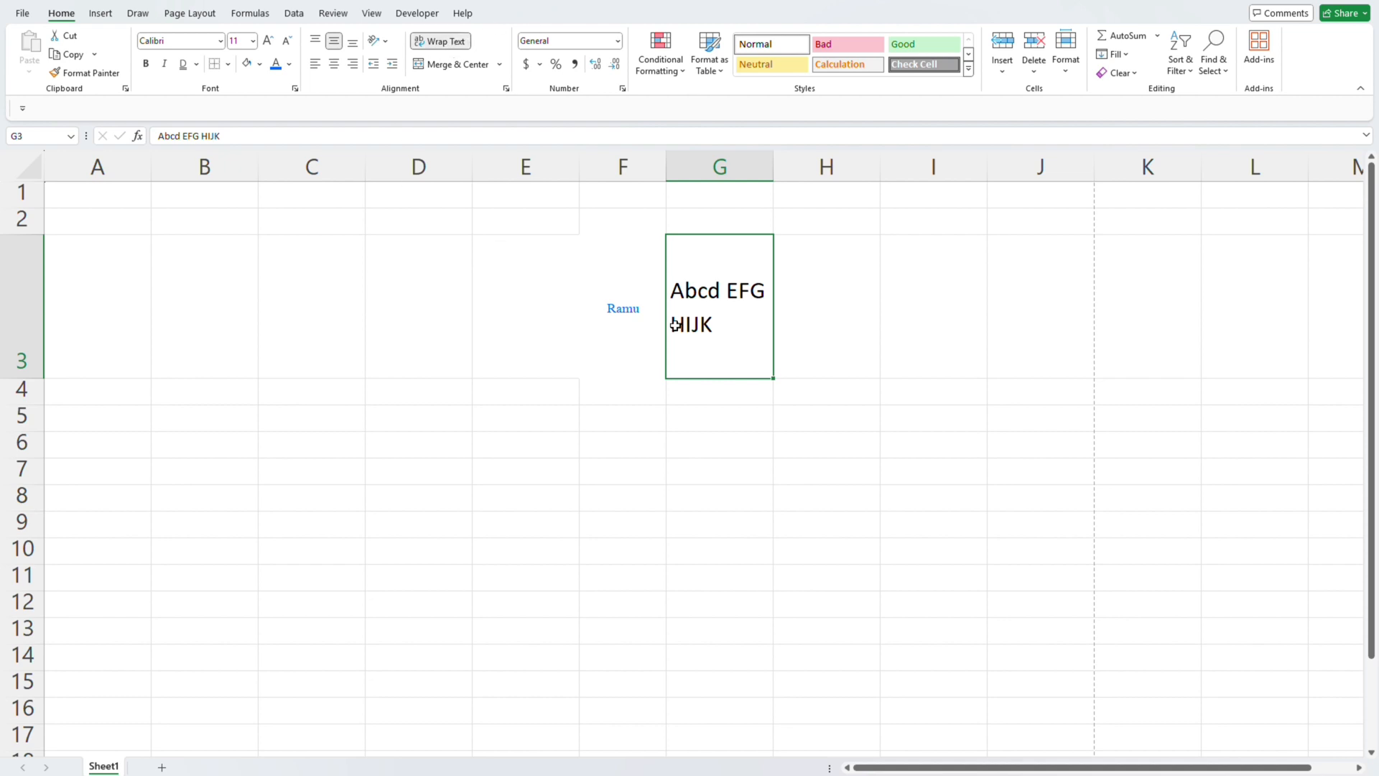
left_click(445, 42)
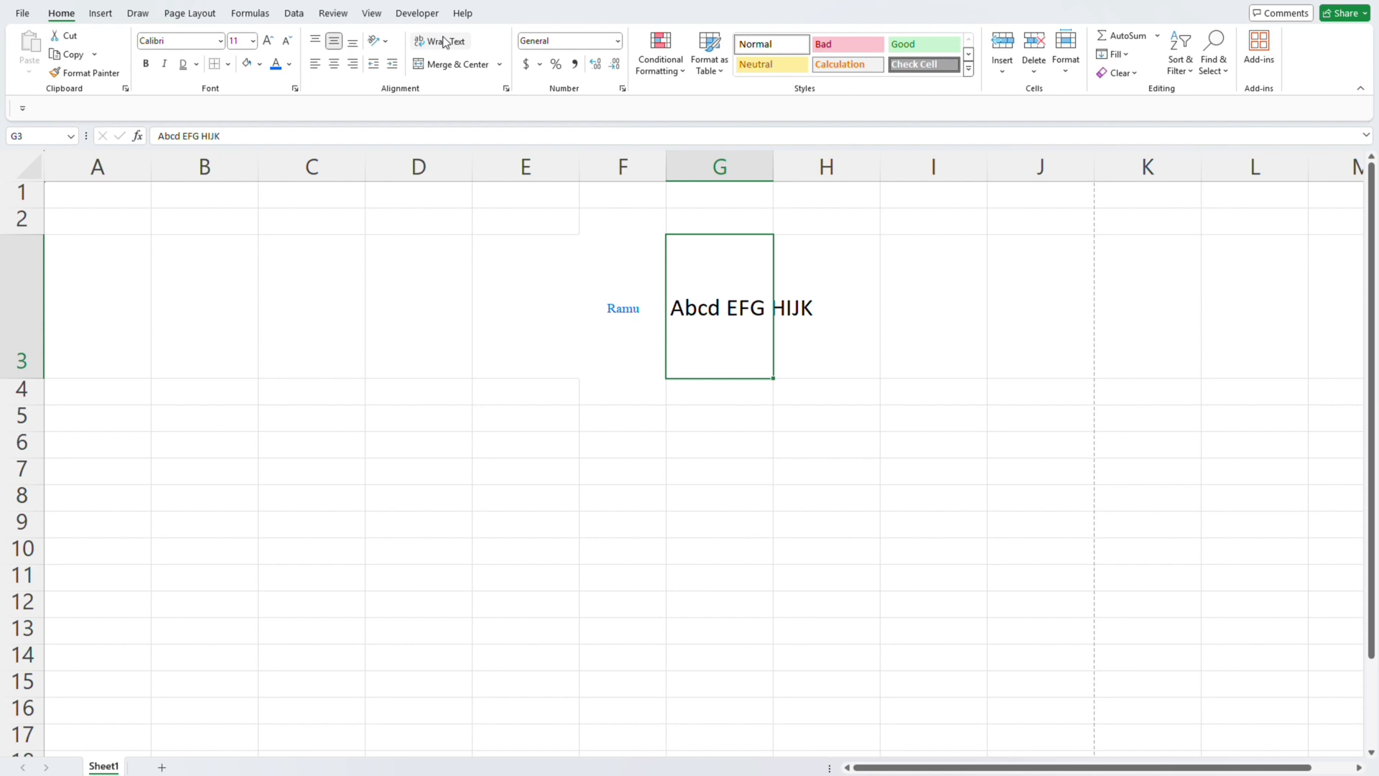
- Clear the contents of cell G3 and undo the deletion
key("Delete")
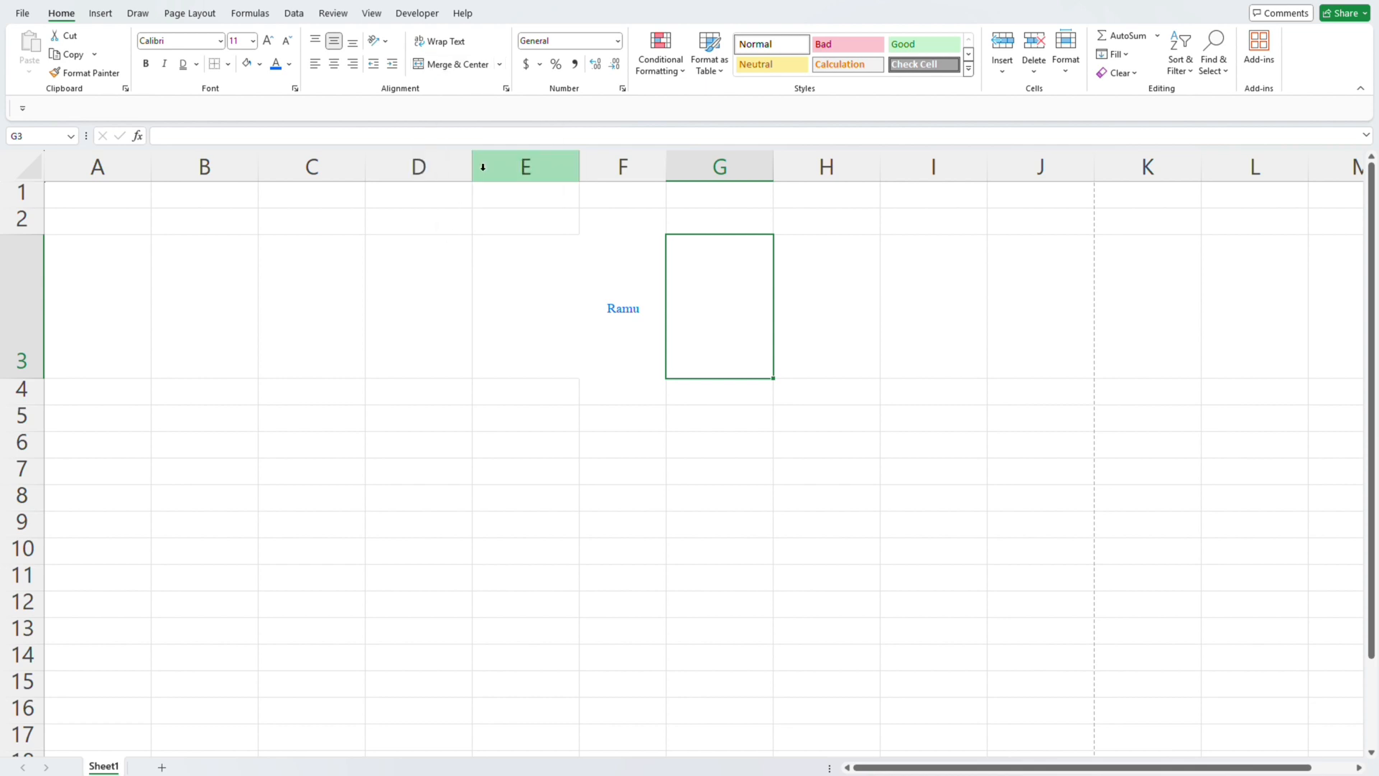
left_click(556, 417)
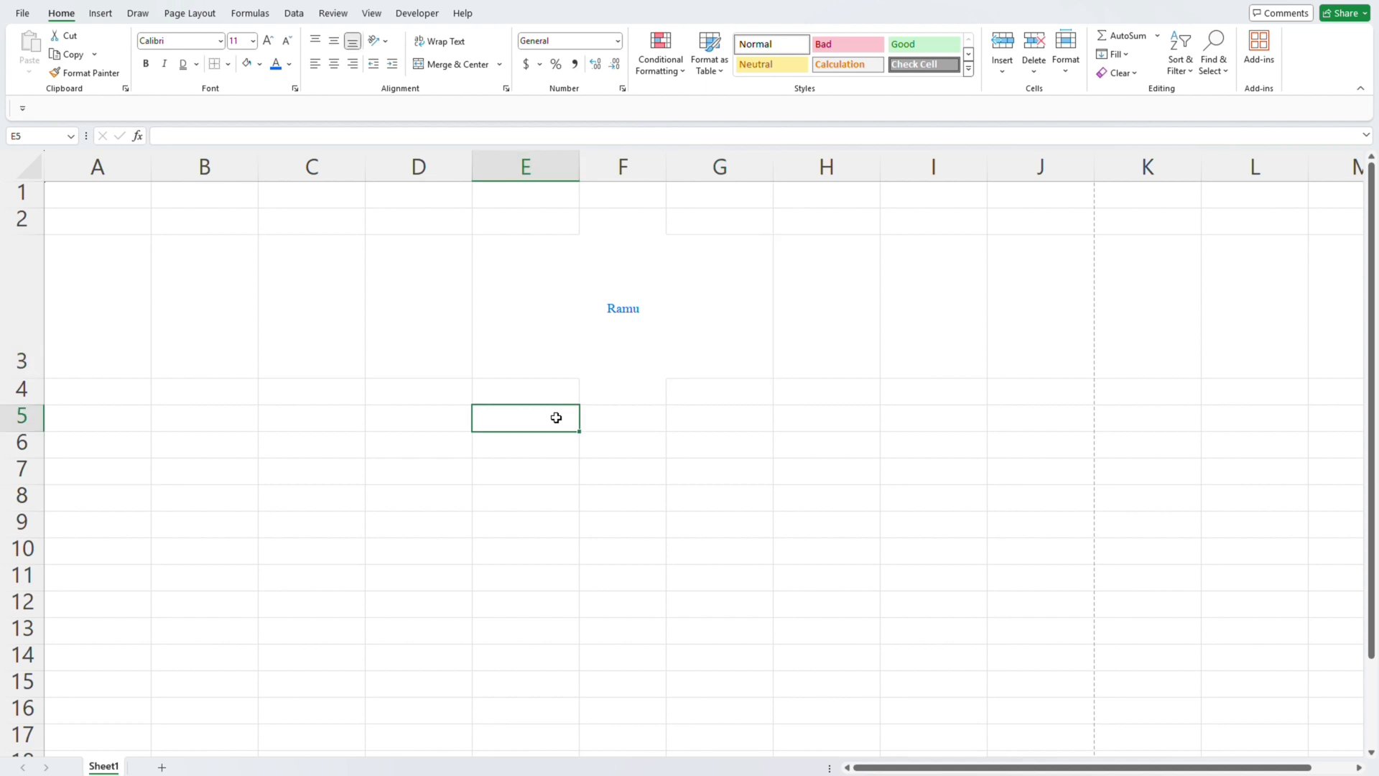
key("ctrl+z")
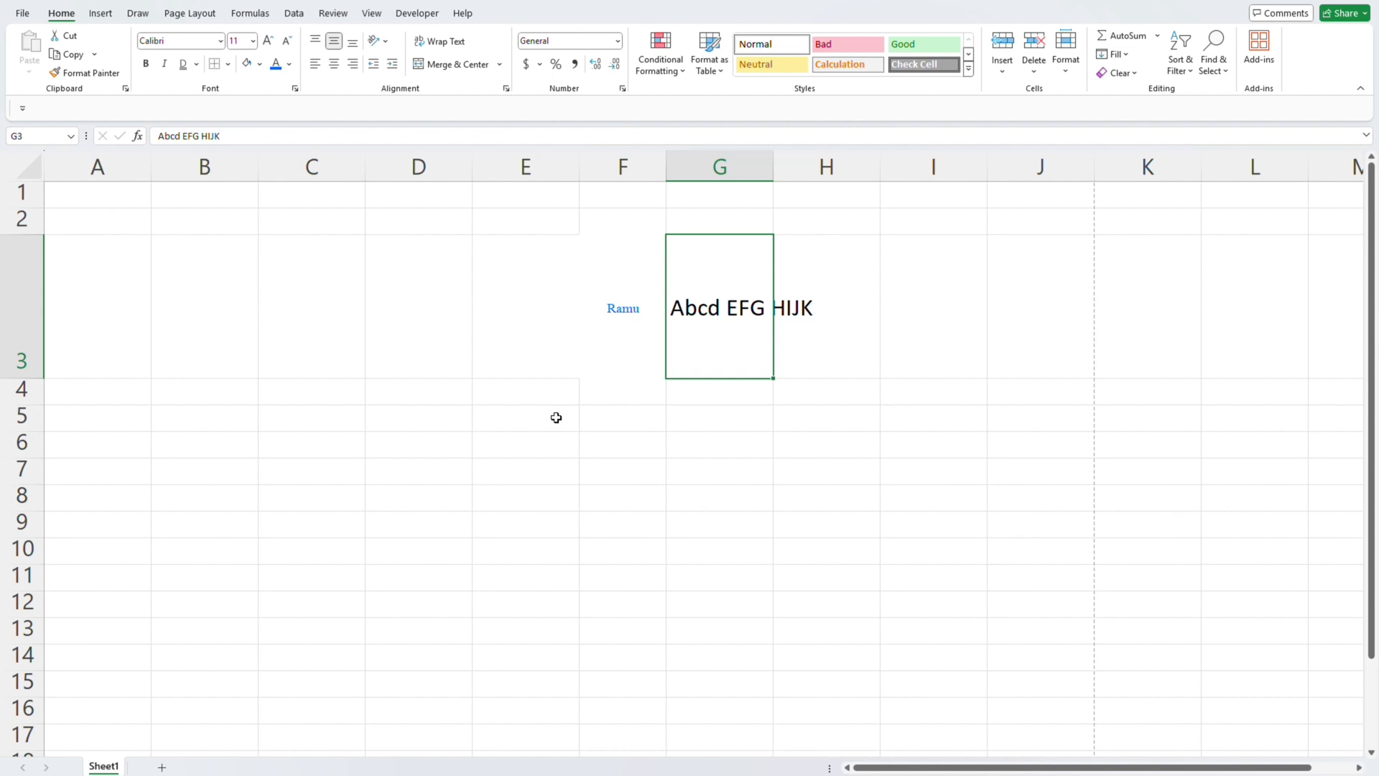
- Merge cells G3 and H3 and center the sample text across them
key("Down")
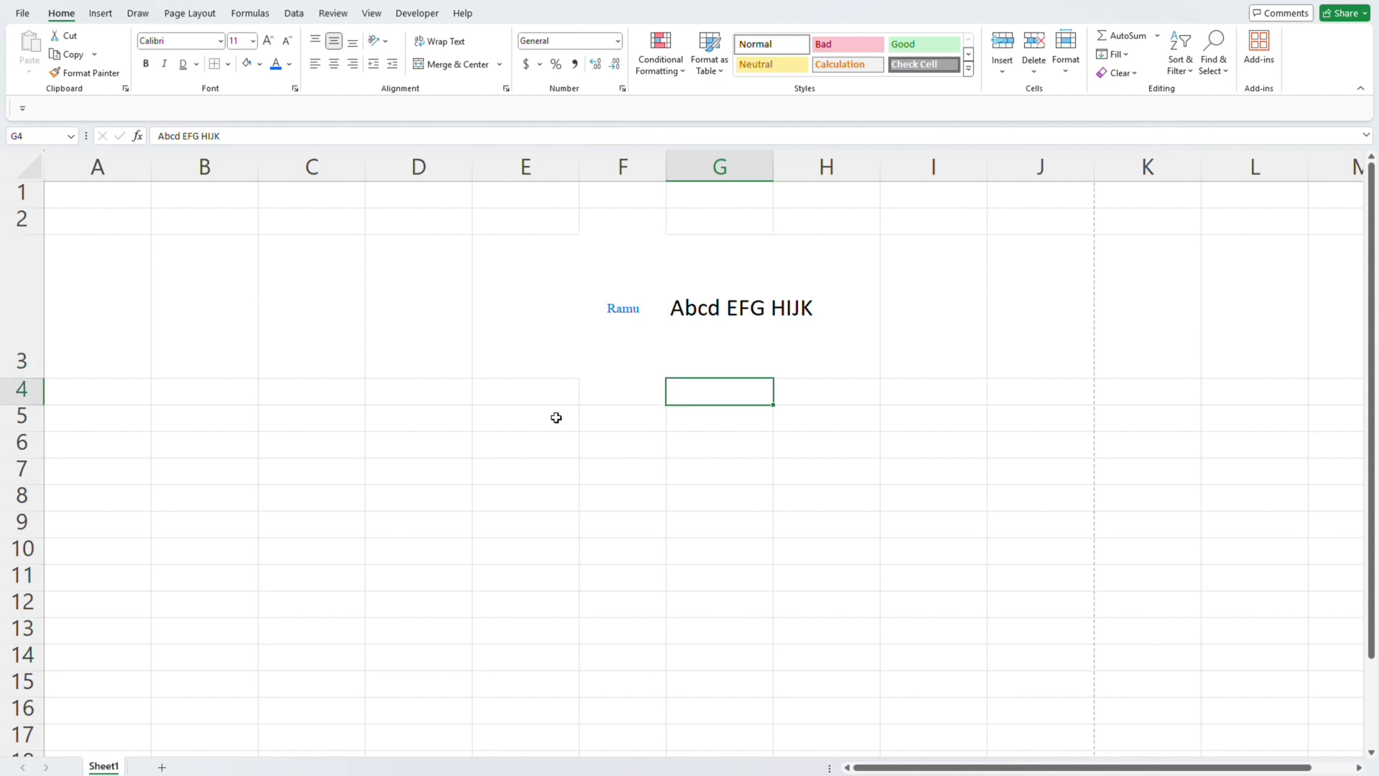
key("Up")
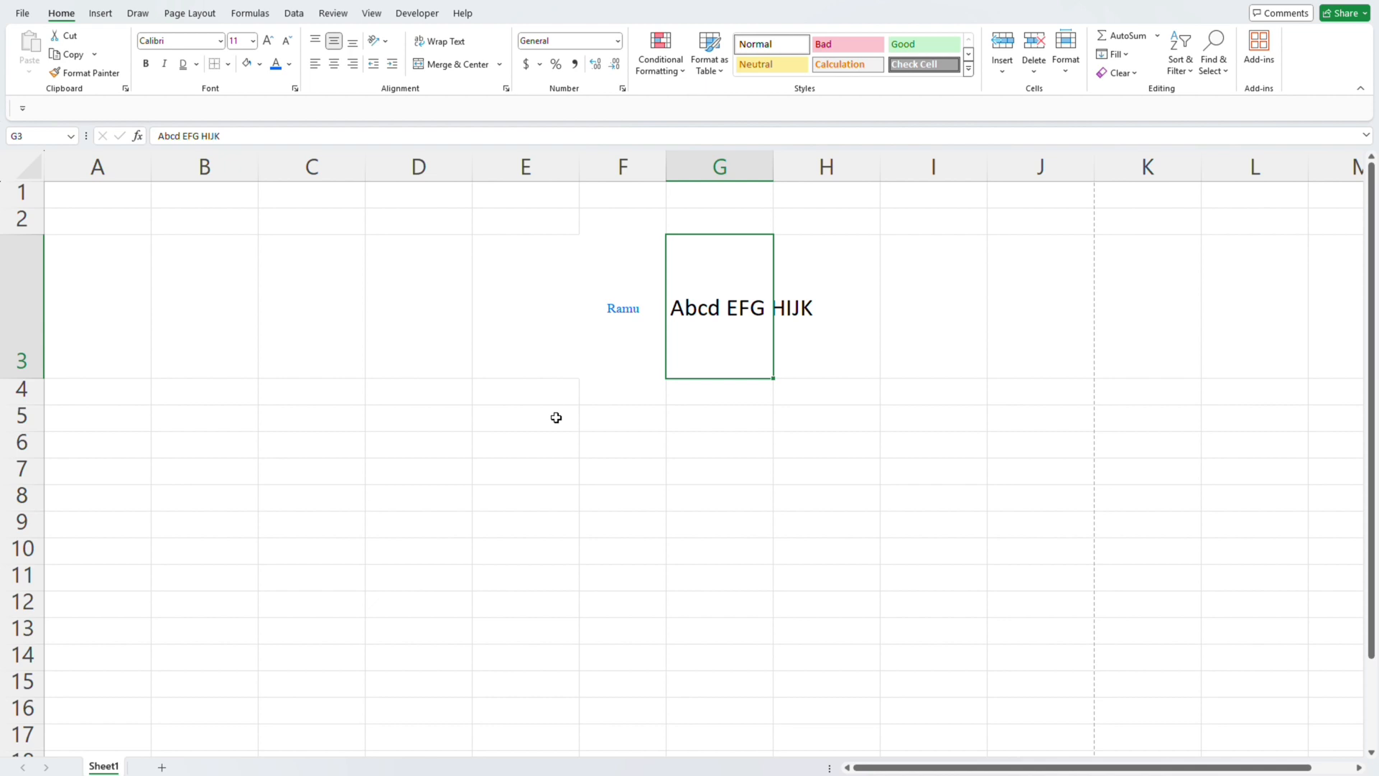
key("shift+Right")
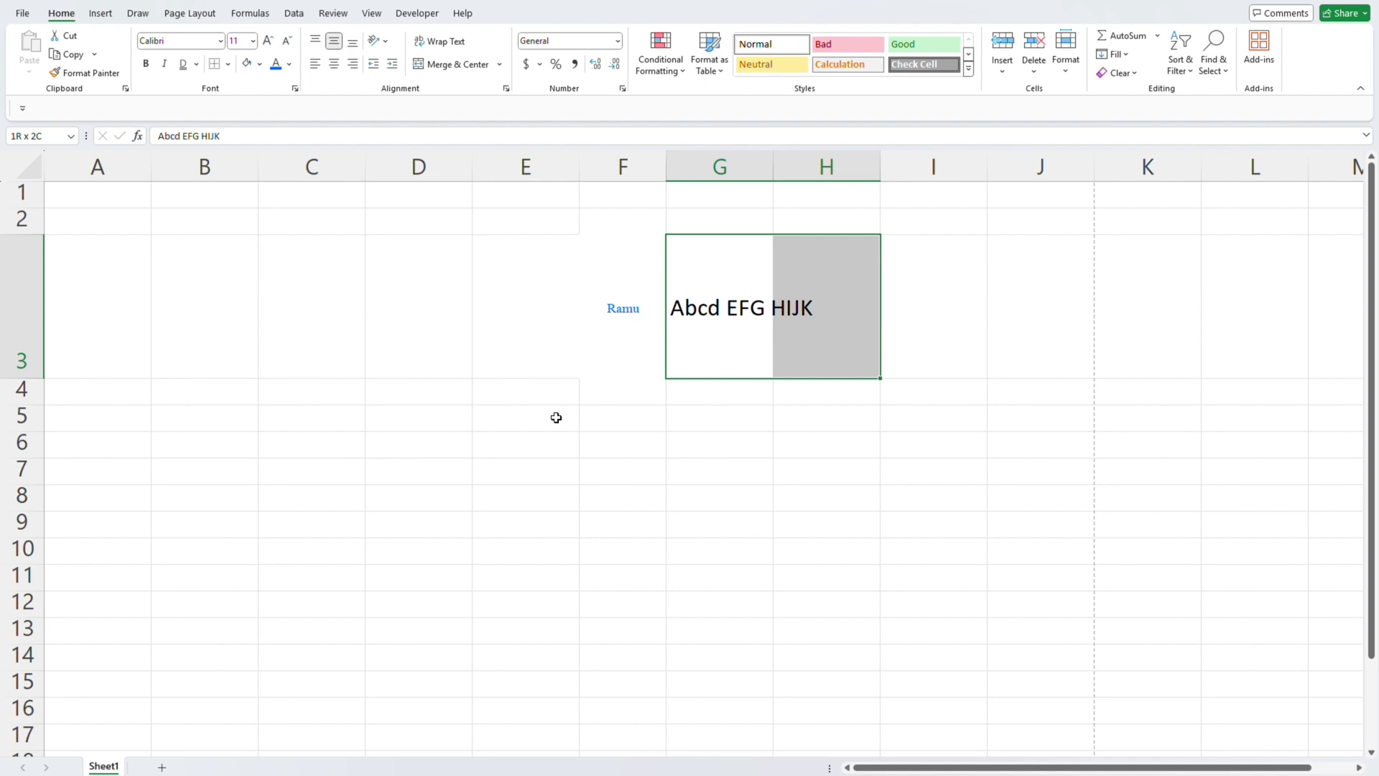
key("shift+Left")
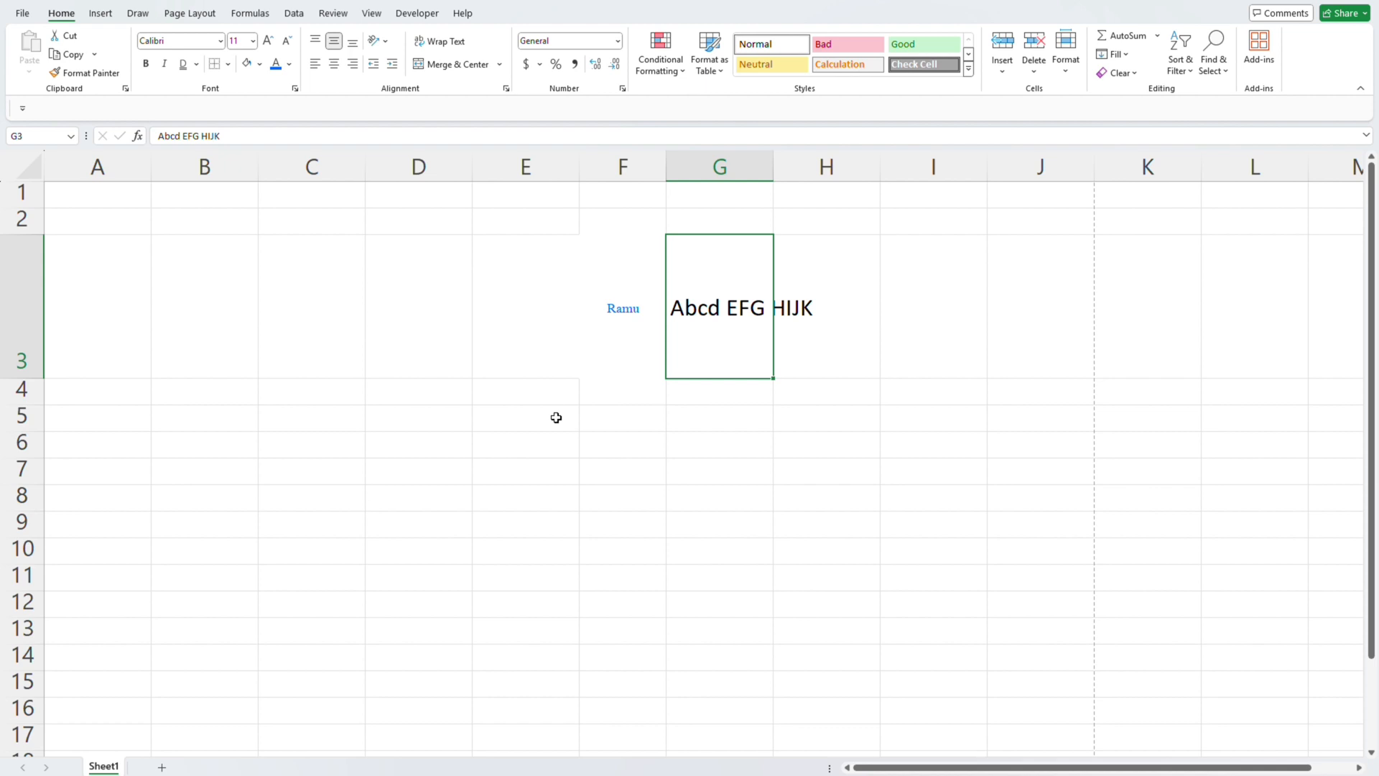
key("Right")
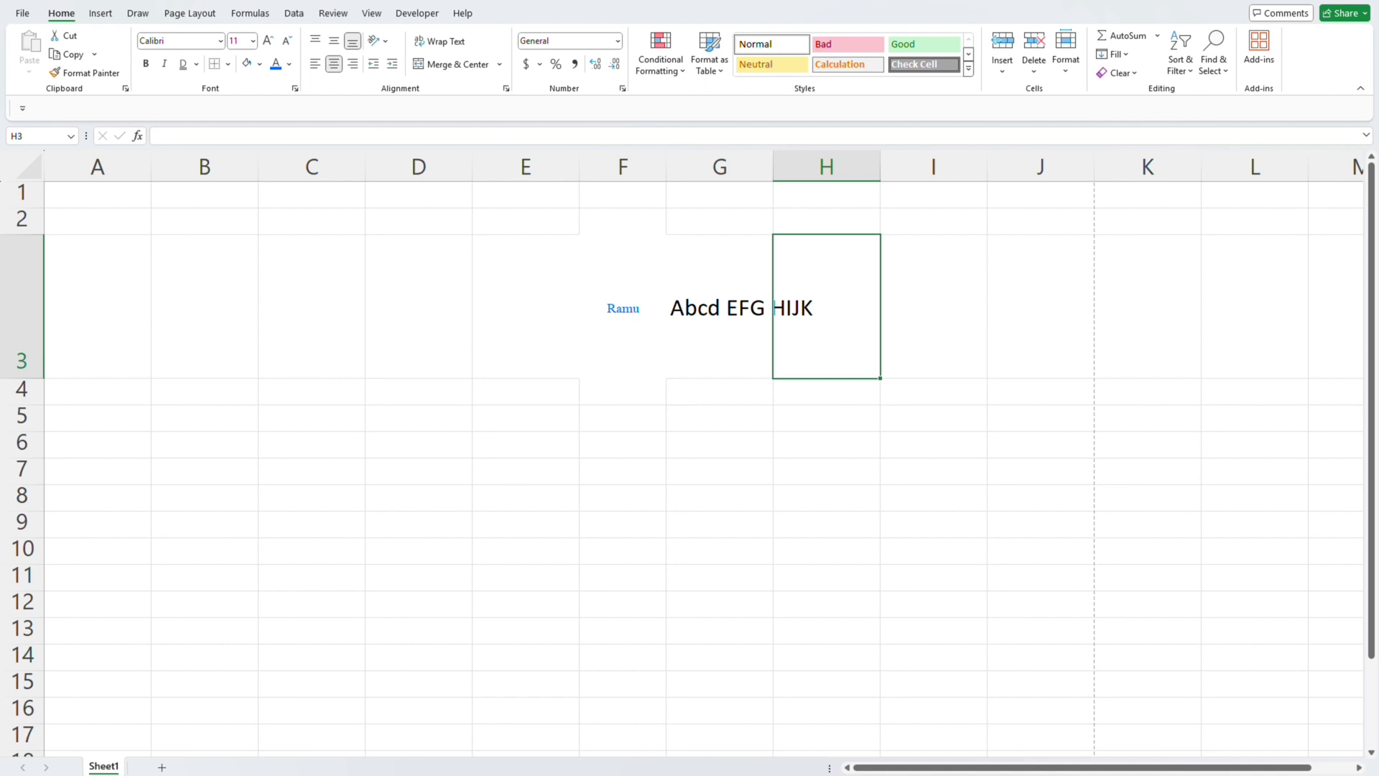
key("Left")
key("shift+Right")
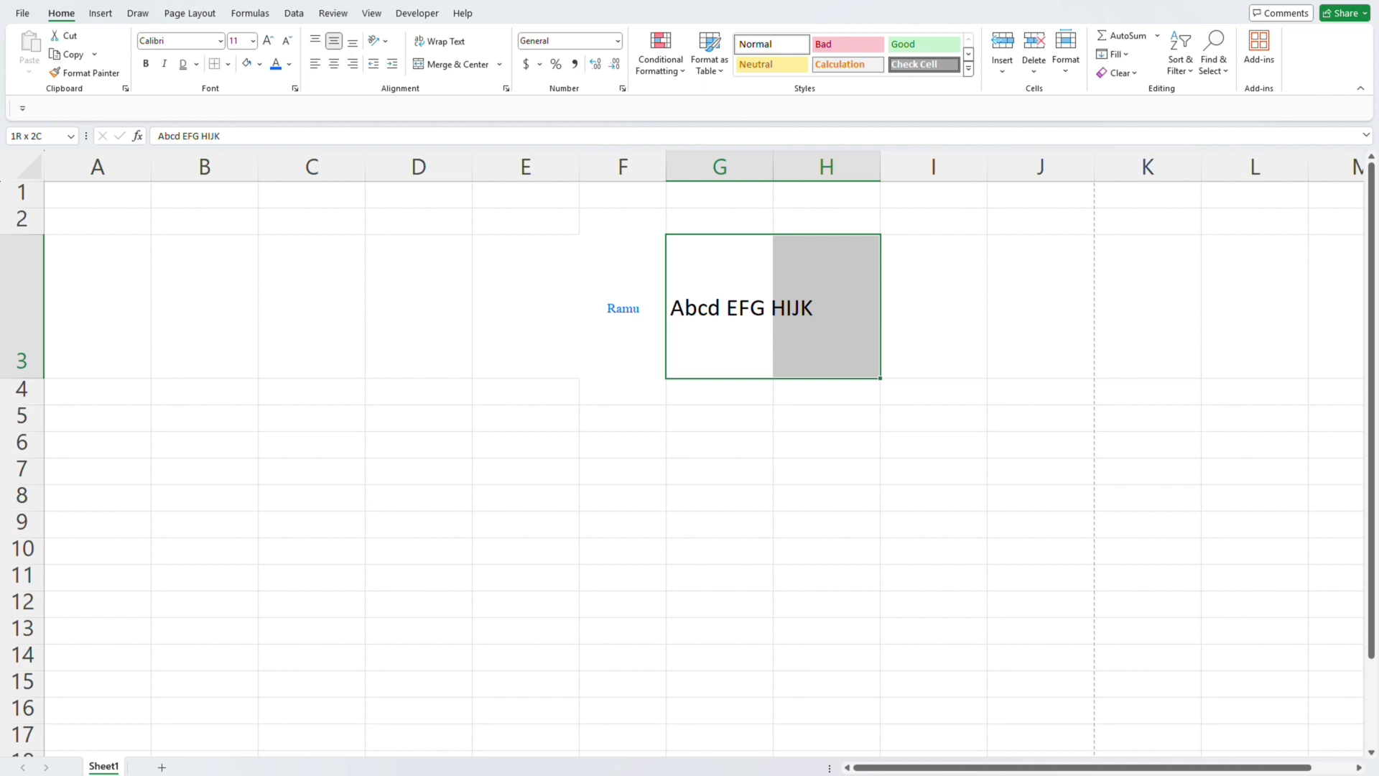
left_click(464, 66)
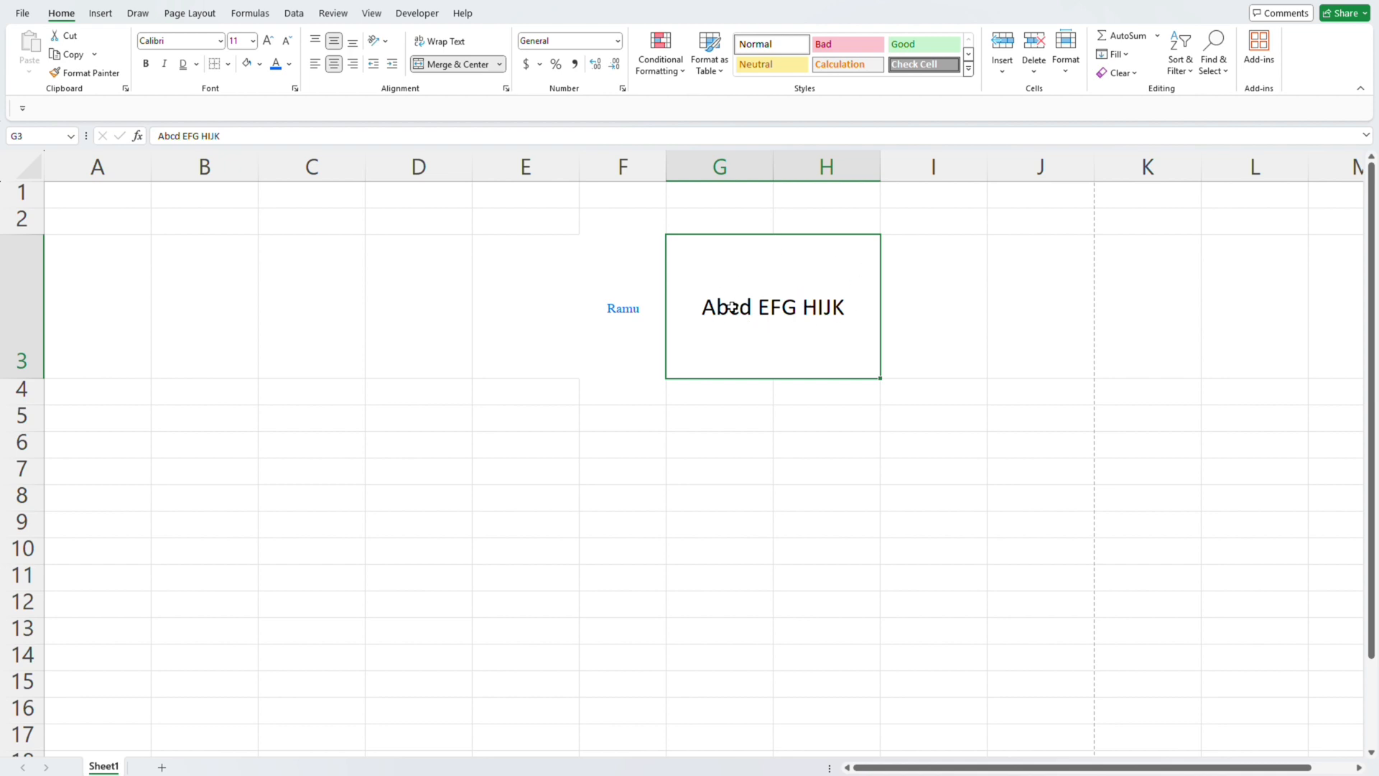
- Reduce the height of row 3 to fit its text closely and unmerge cells G3:H3
left_click_drag(36, 378, 31, 277)
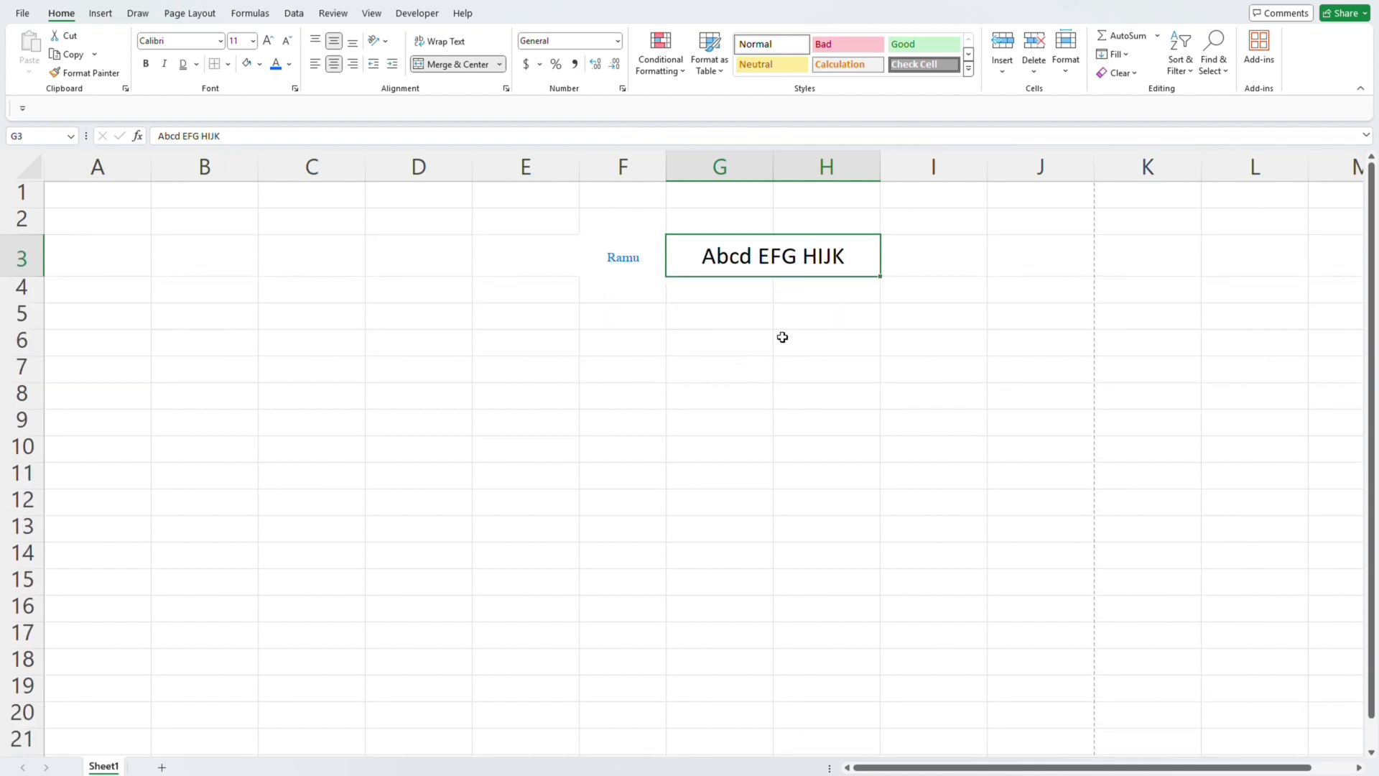
left_click(451, 66)
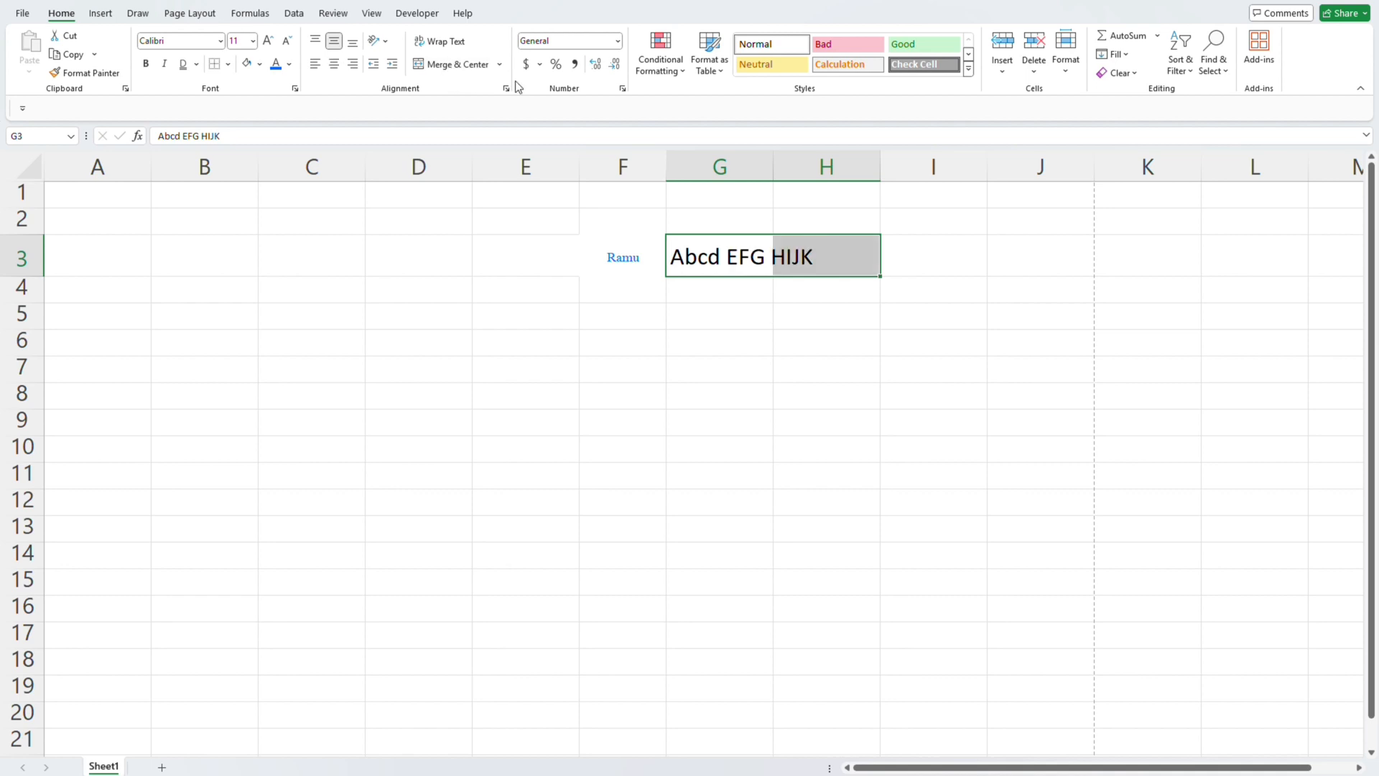
left_click(1058, 305)
key("Left")
key("Up")
key("Left")
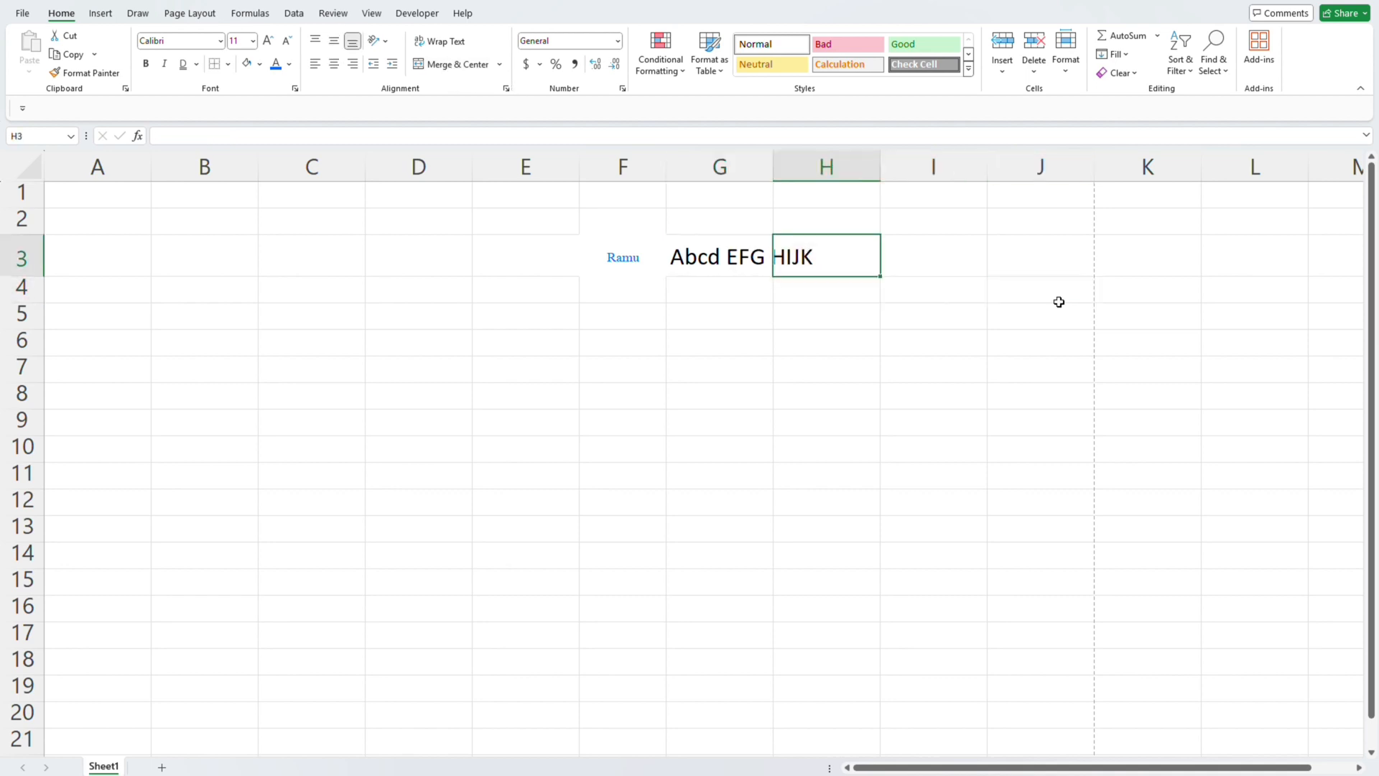
key("Up")
key("Down")
key("Left")
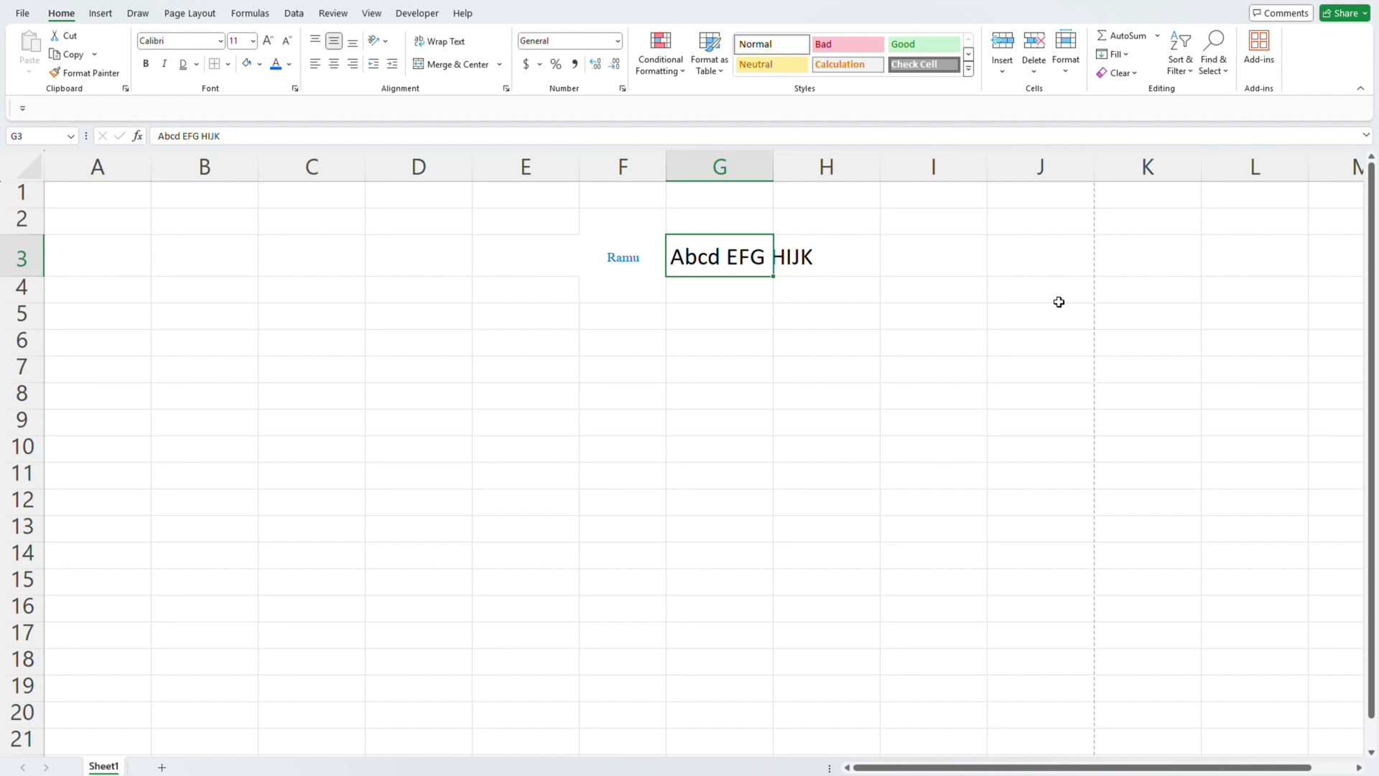
key("Left")
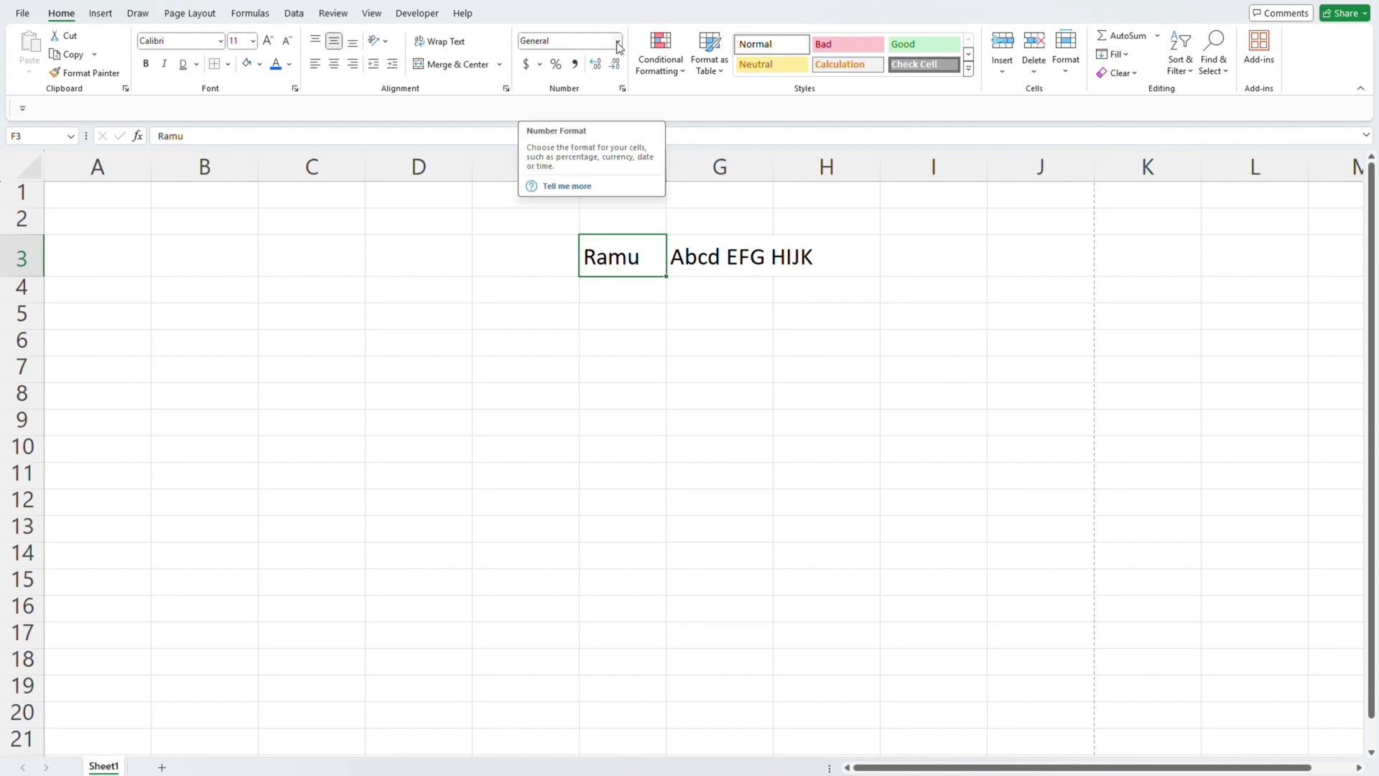
- Examine the number formats available for cells, from General to Text, without applying any
left_click(536, 311)
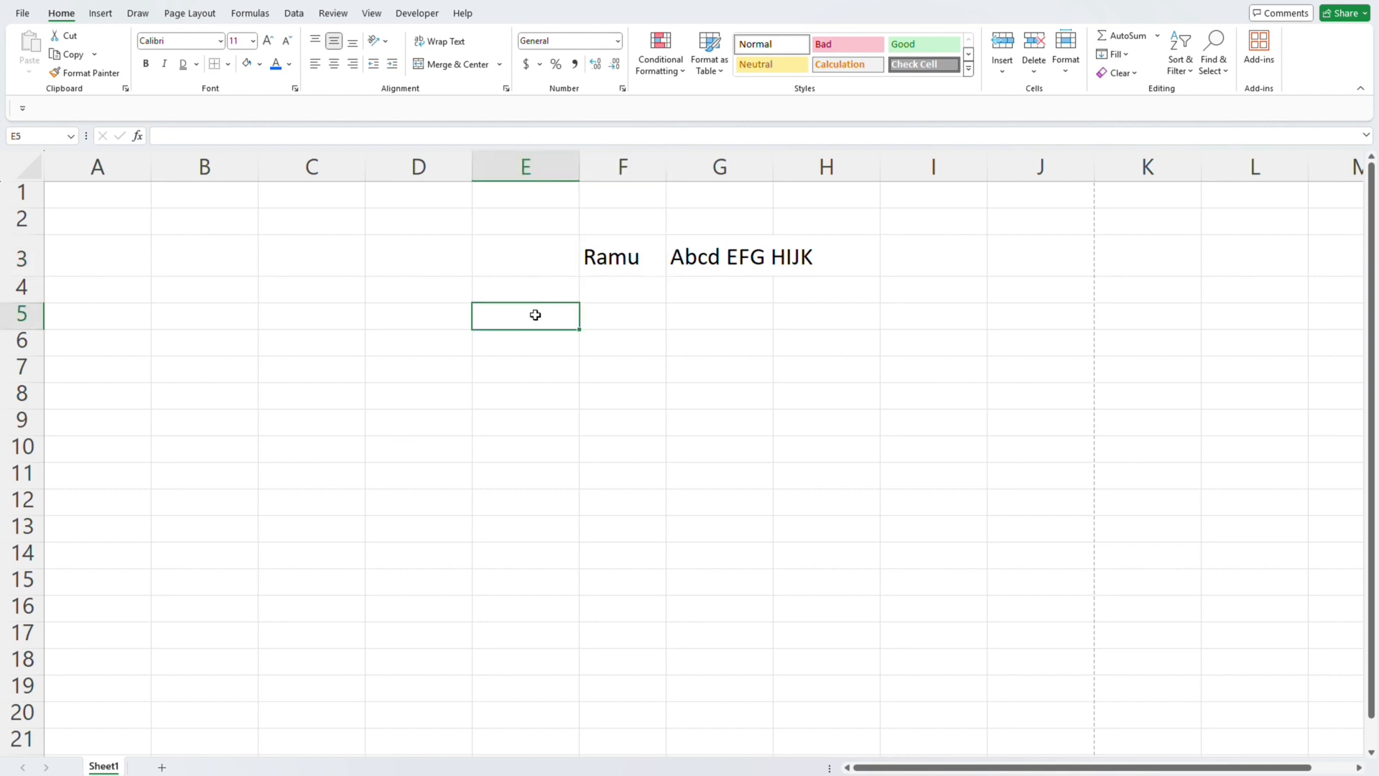
left_click(618, 41)
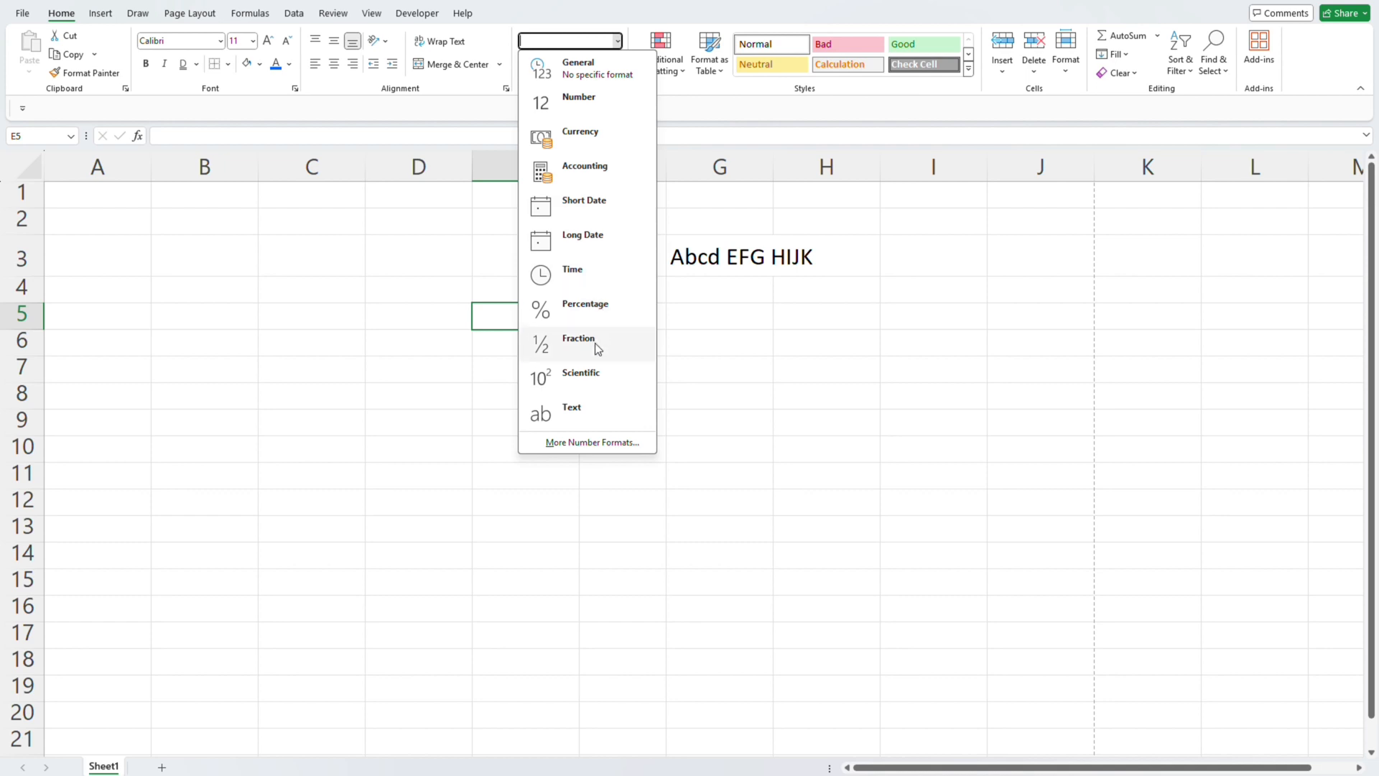
left_click(765, 314)
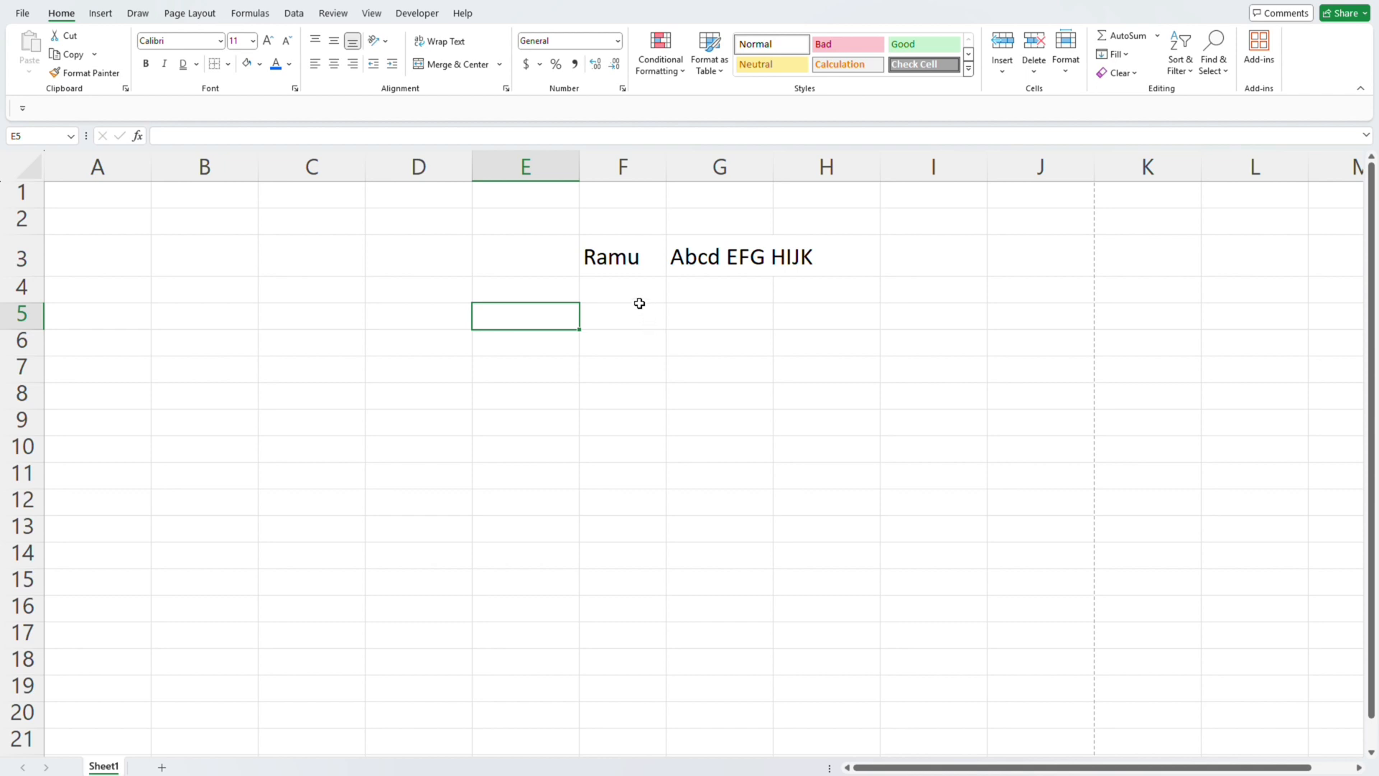
left_click(616, 42)
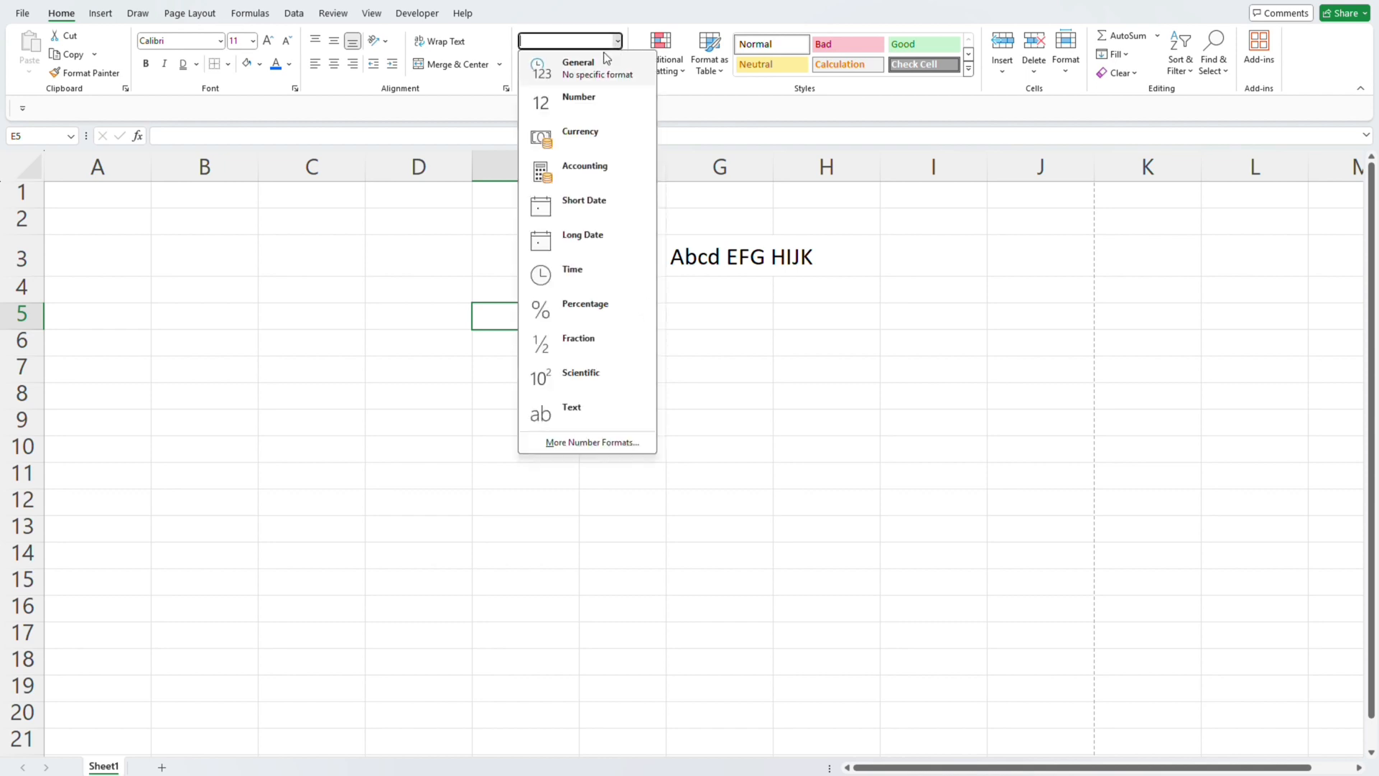
left_click(415, 293)
left_click(326, 421)
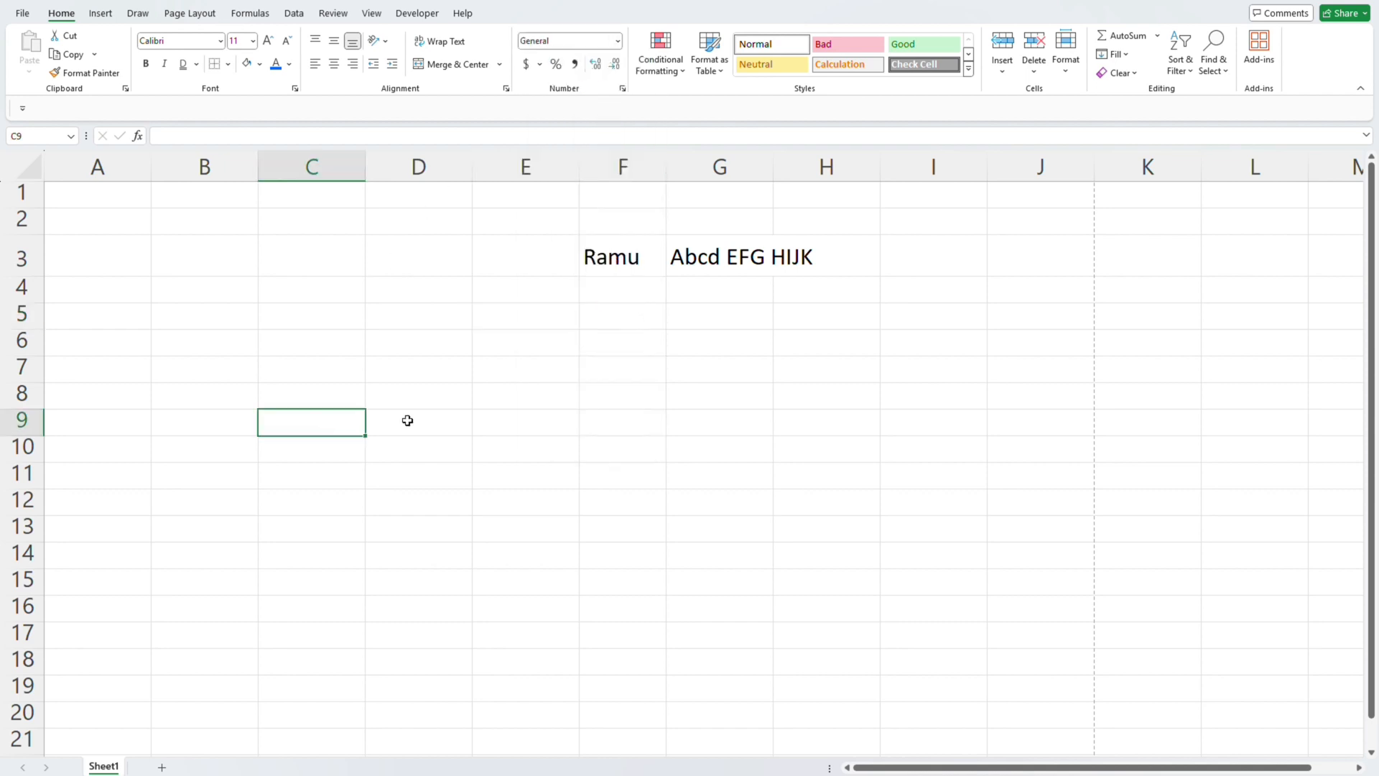
left_click(619, 416)
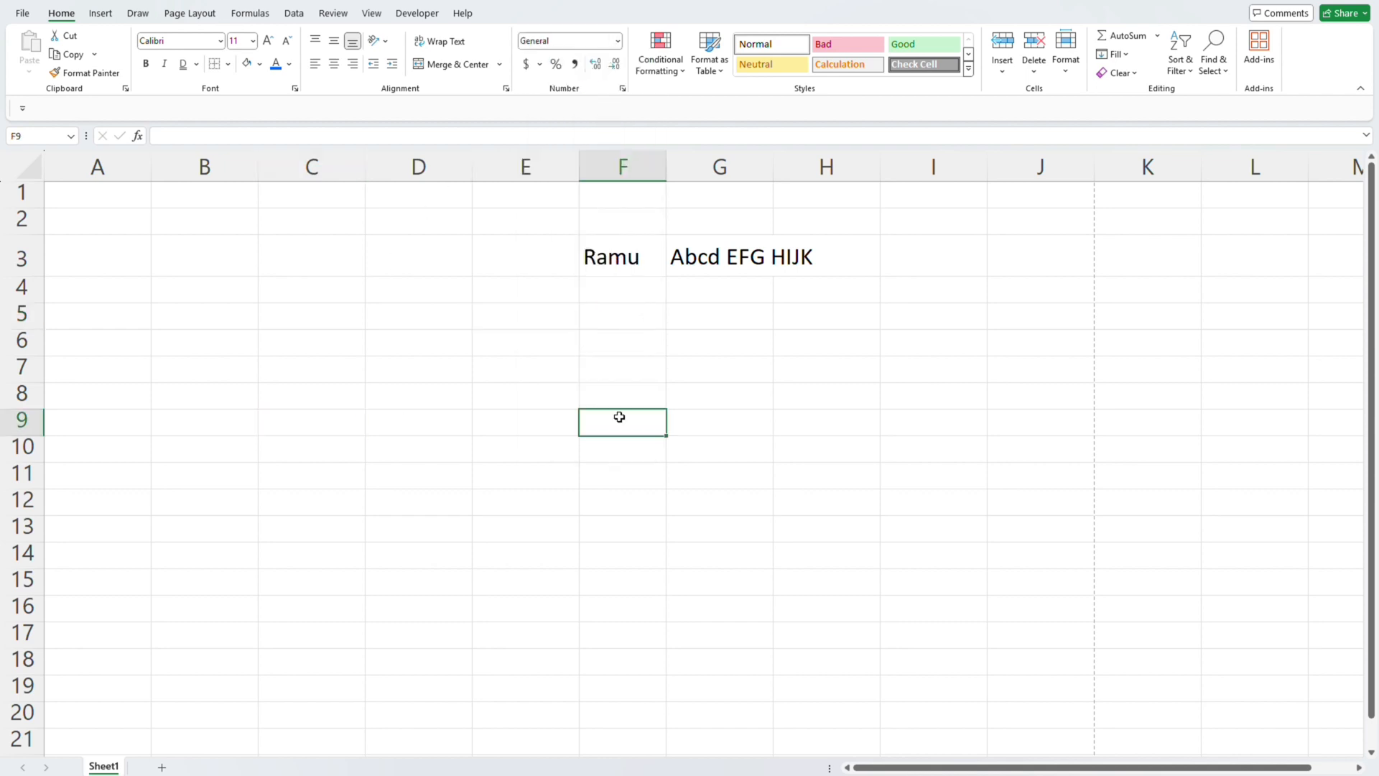
left_click(618, 42)
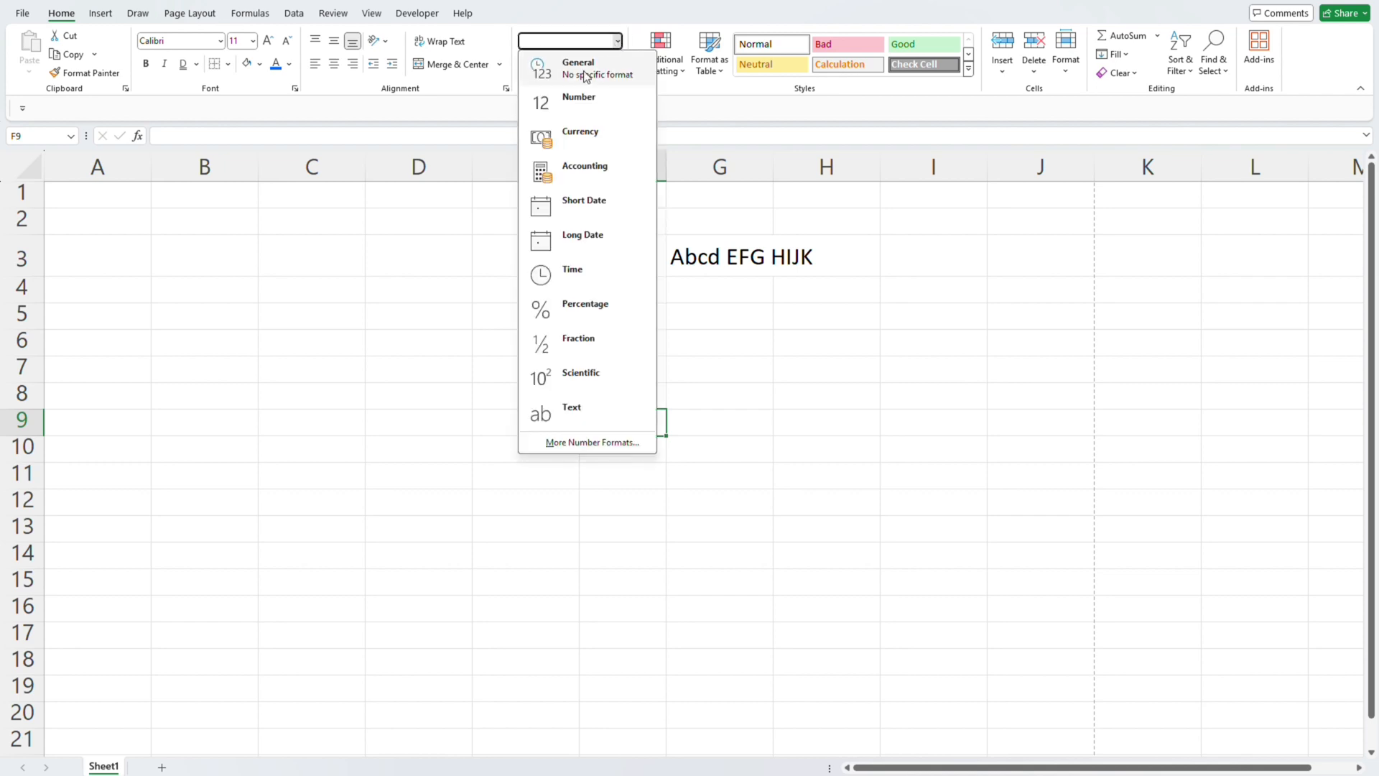
left_click(369, 378)
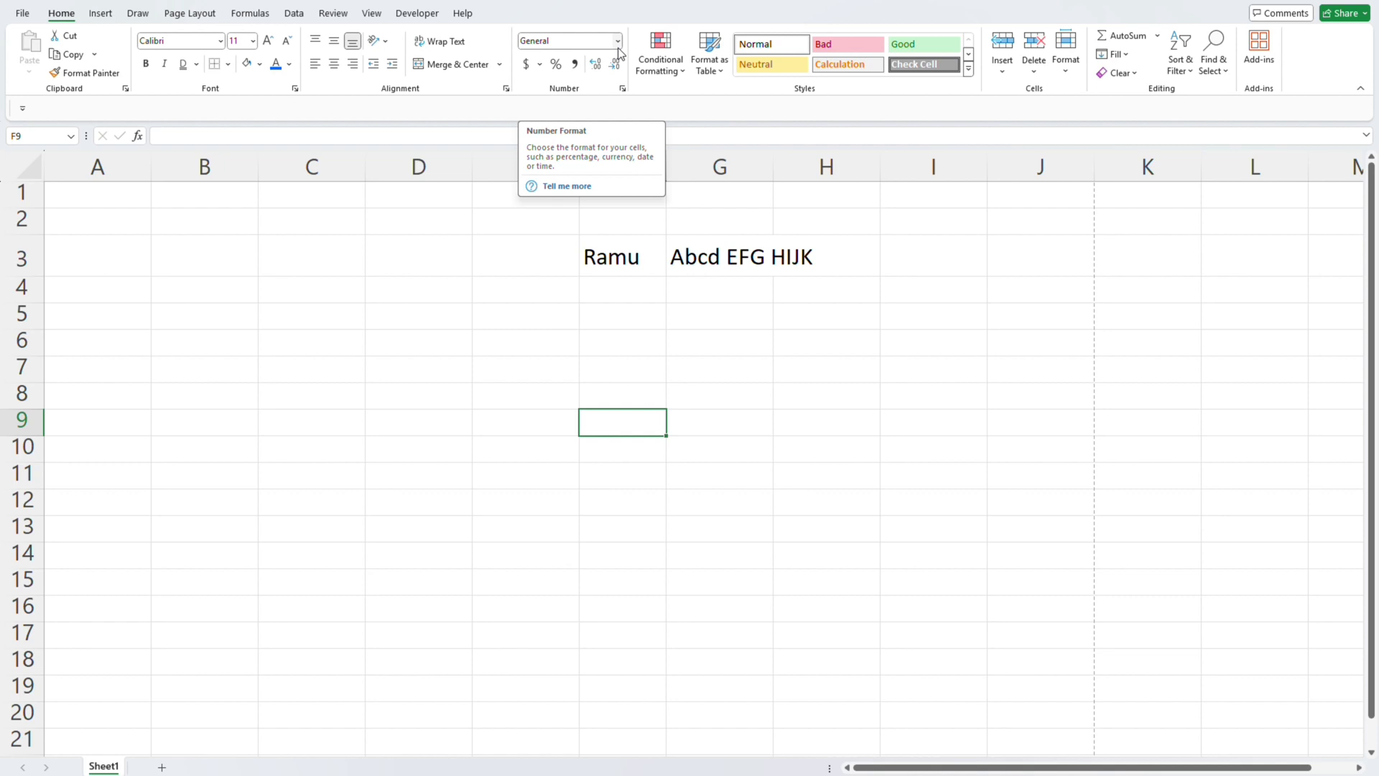
left_click(600, 323)
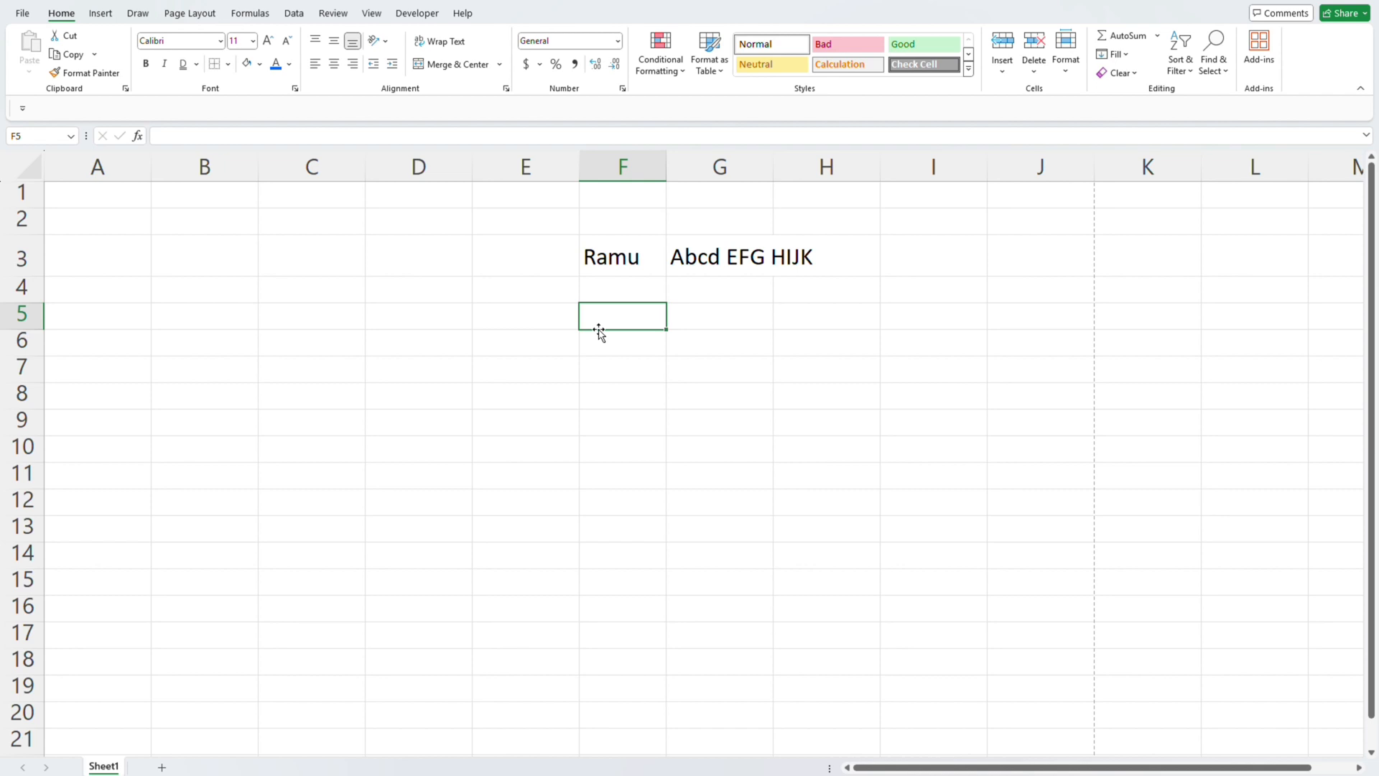
key("Up")
key("Up")
key("Left")
key("Left")
key("Down")
key("Down")
key("Down")
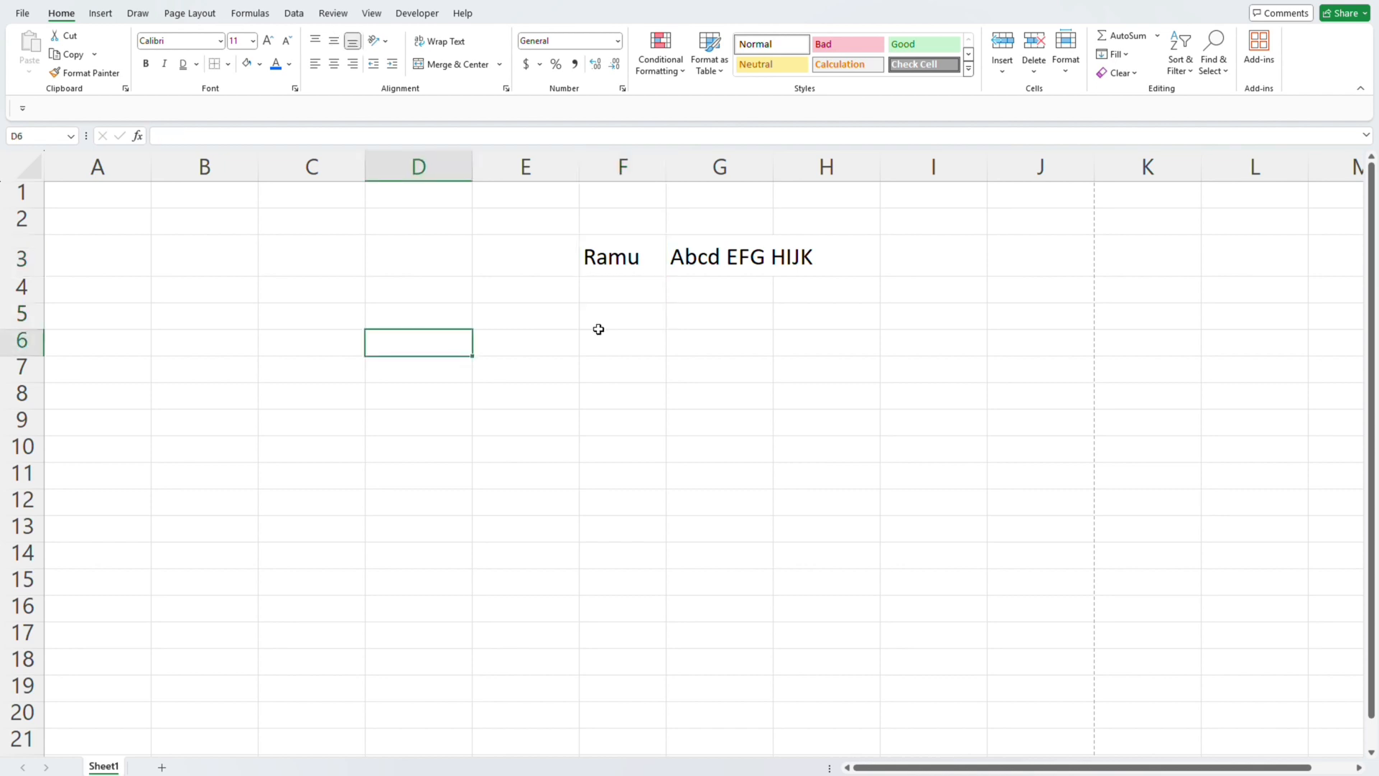
key("Up")
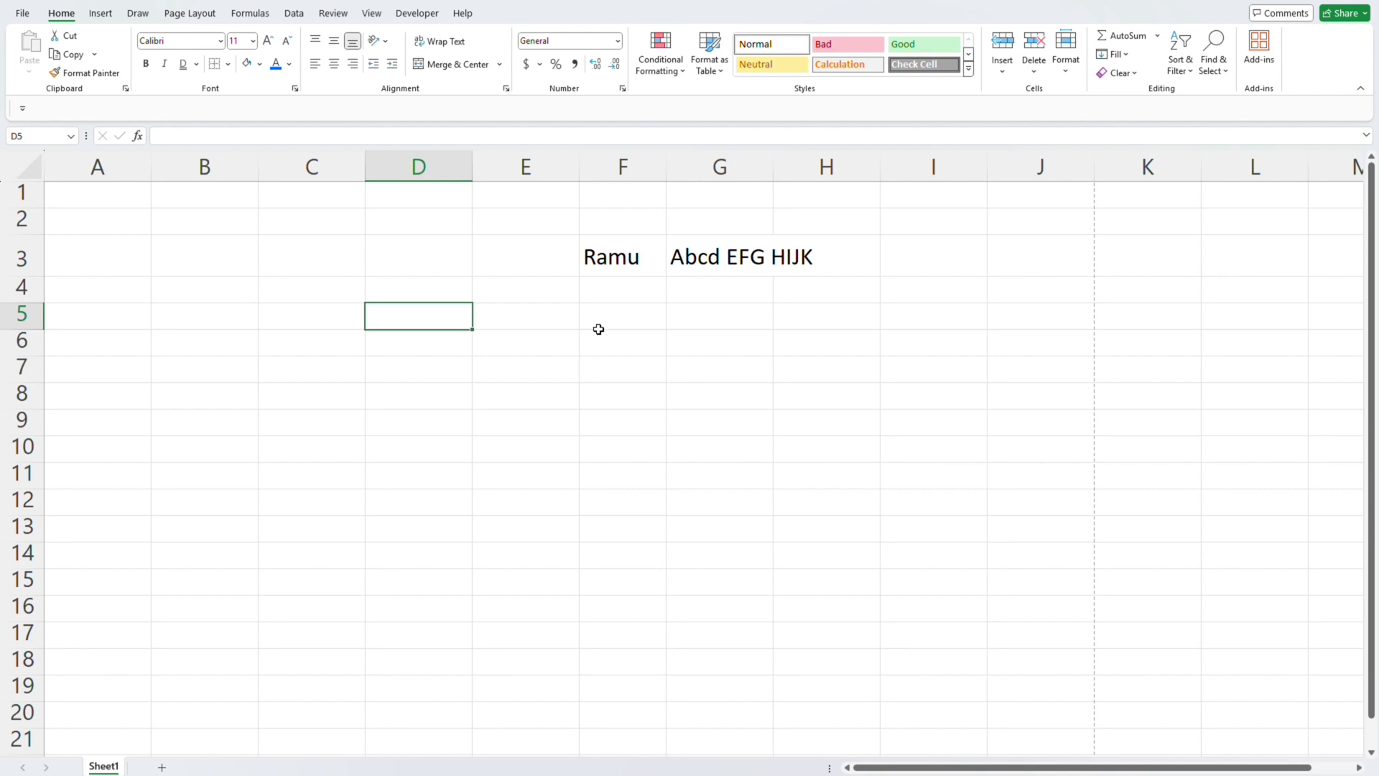
type("87659564")
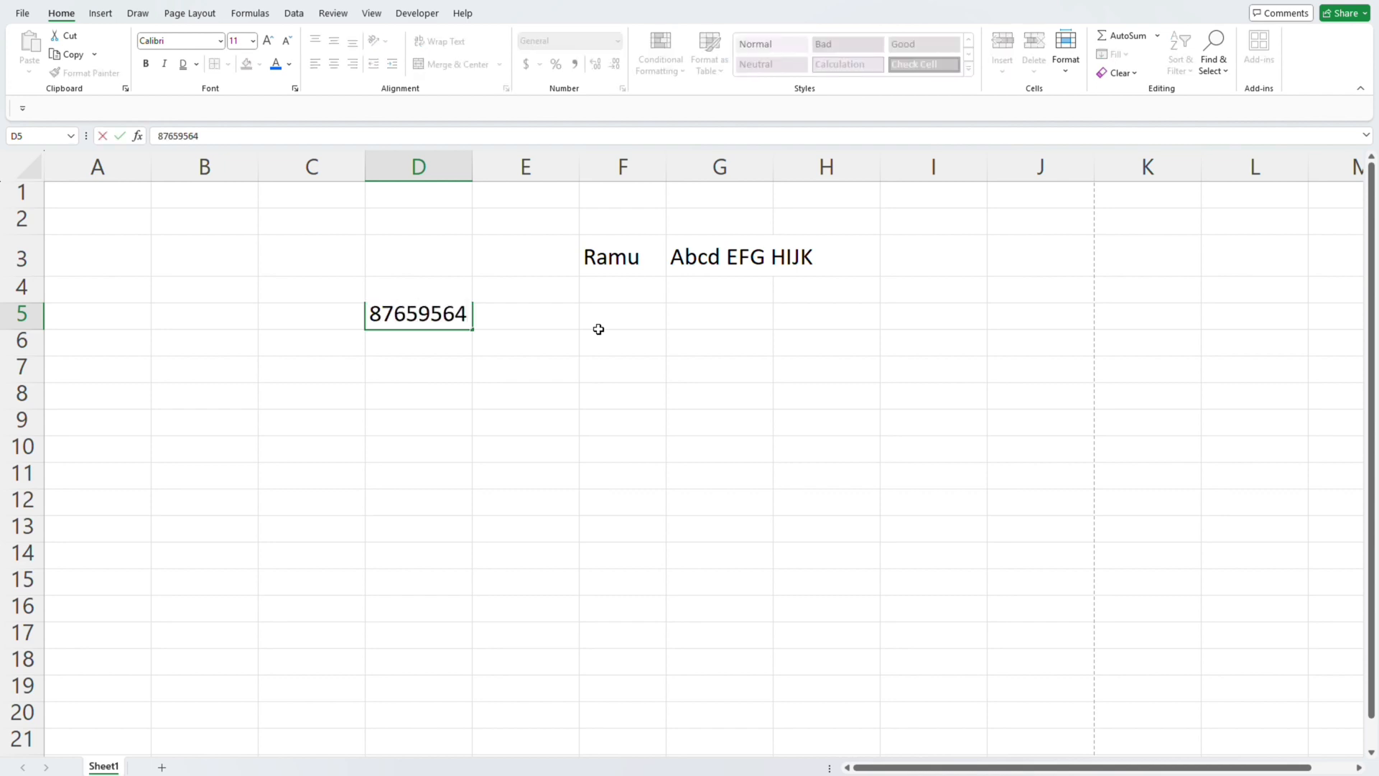
type("889649")
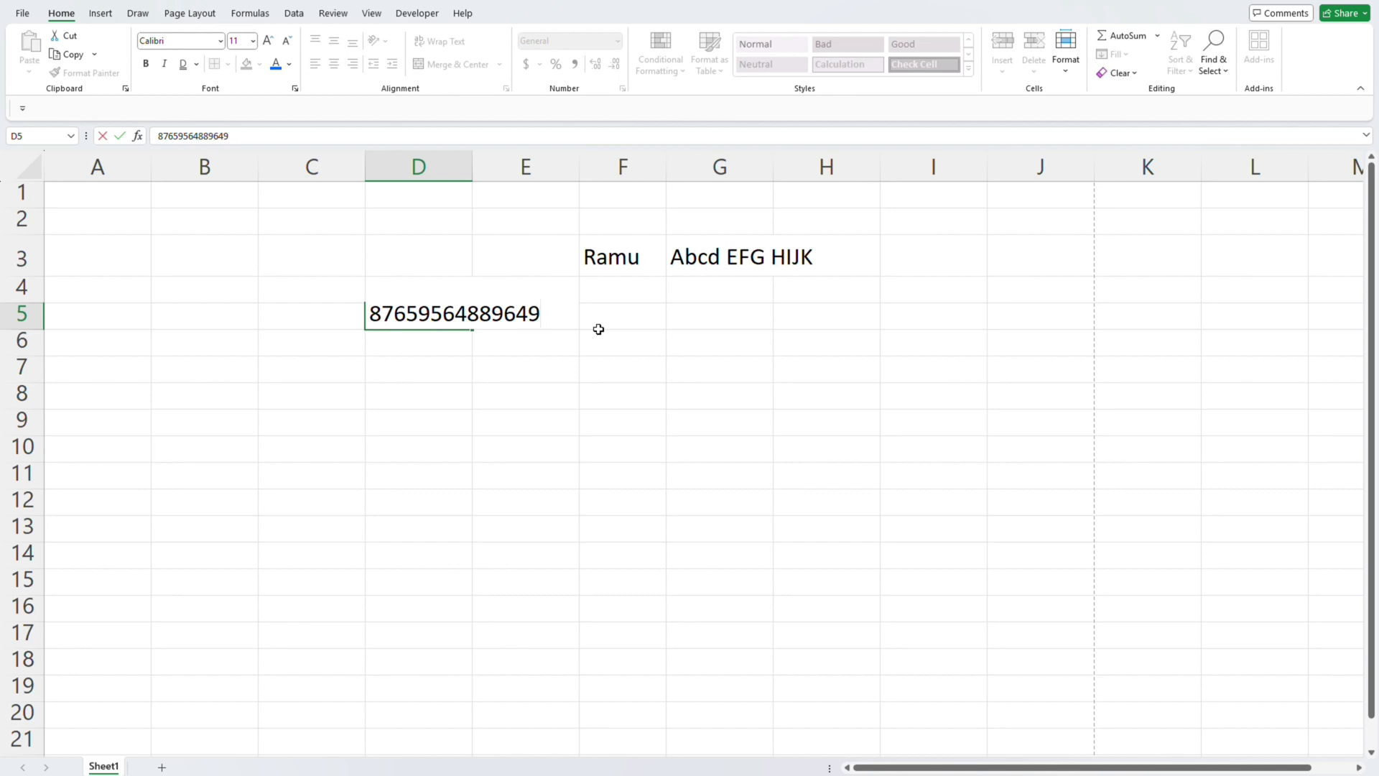
type("597")
key("ctrl+Return")
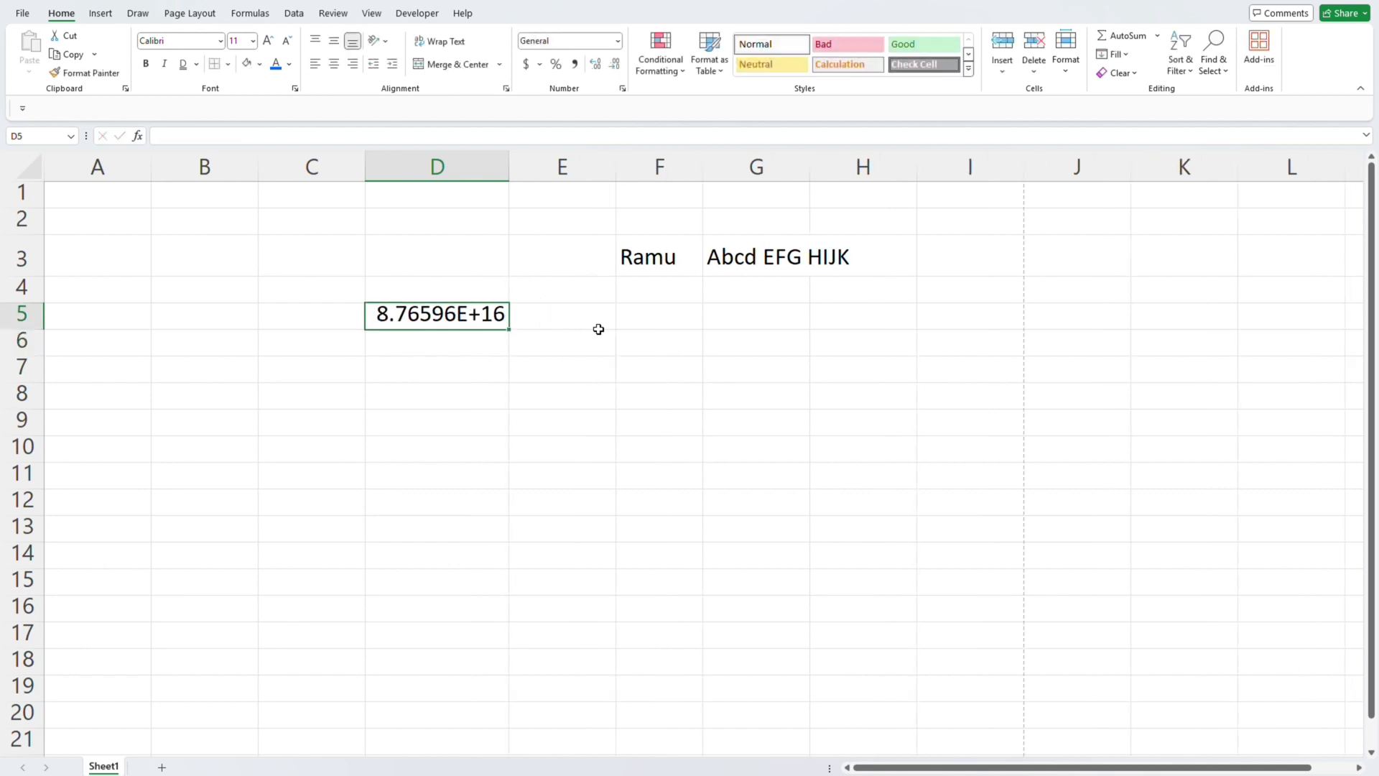
- Narrow column D slightly and reselect the long number in cell D5
left_click_drag(509, 167, 505, 167)
left_click(501, 196)
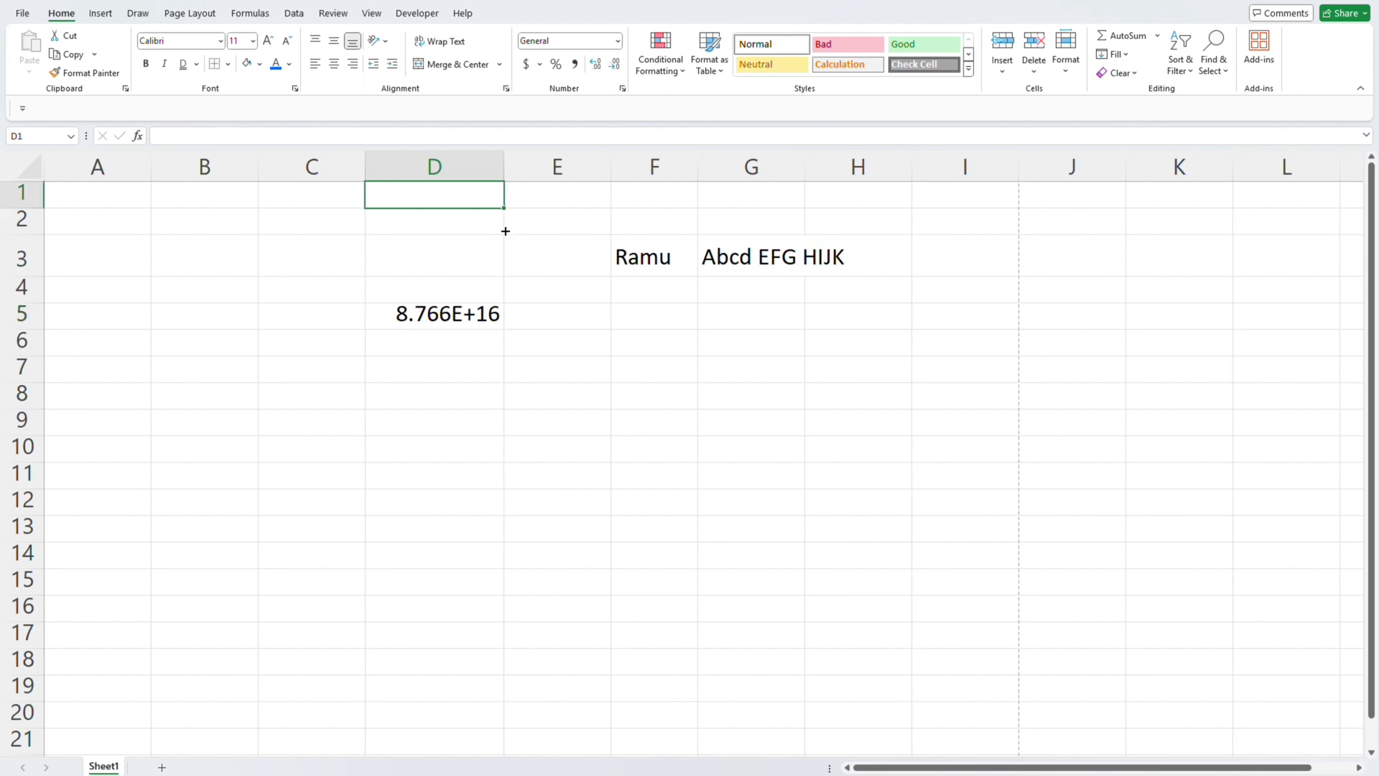
left_click(489, 321)
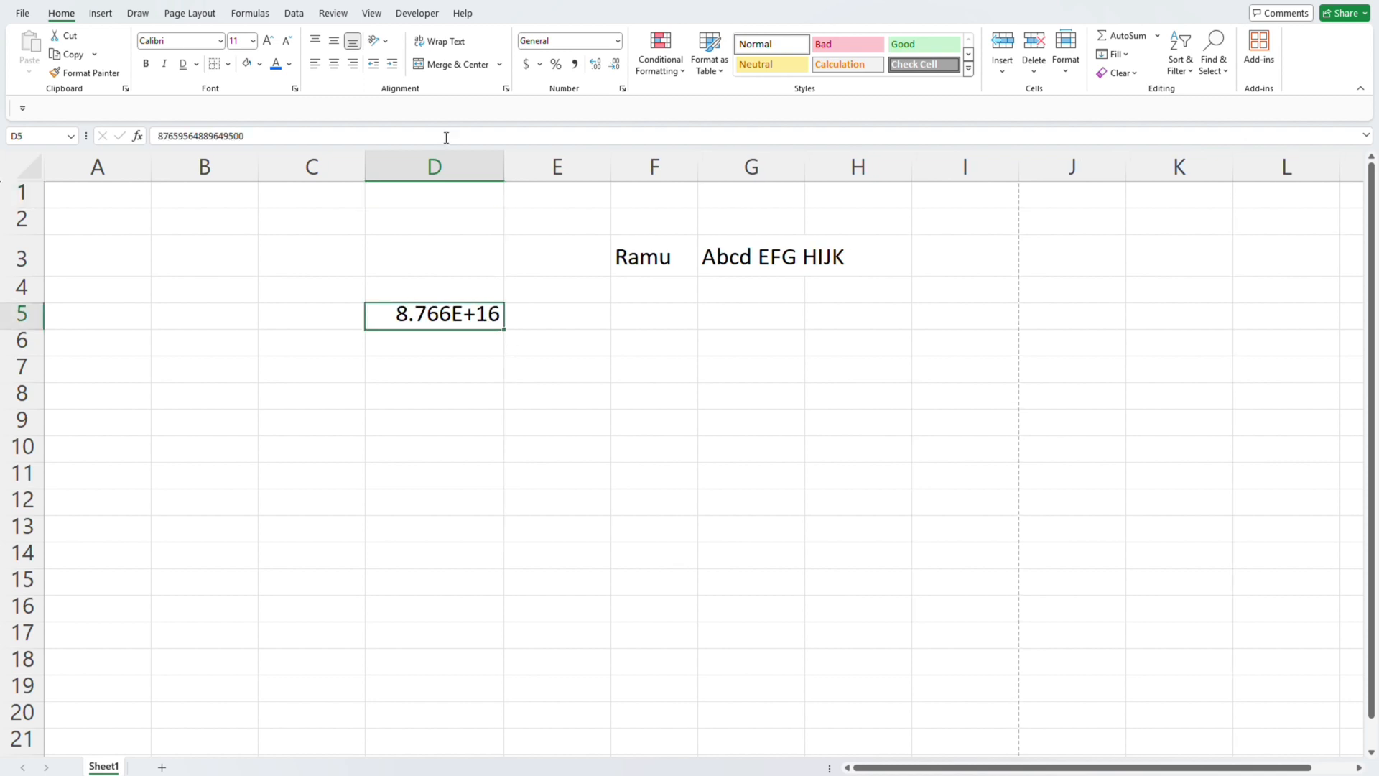
- Examine the full stored value of cell D5 in the formula bar and compare it with the displayed value
left_click(574, 361)
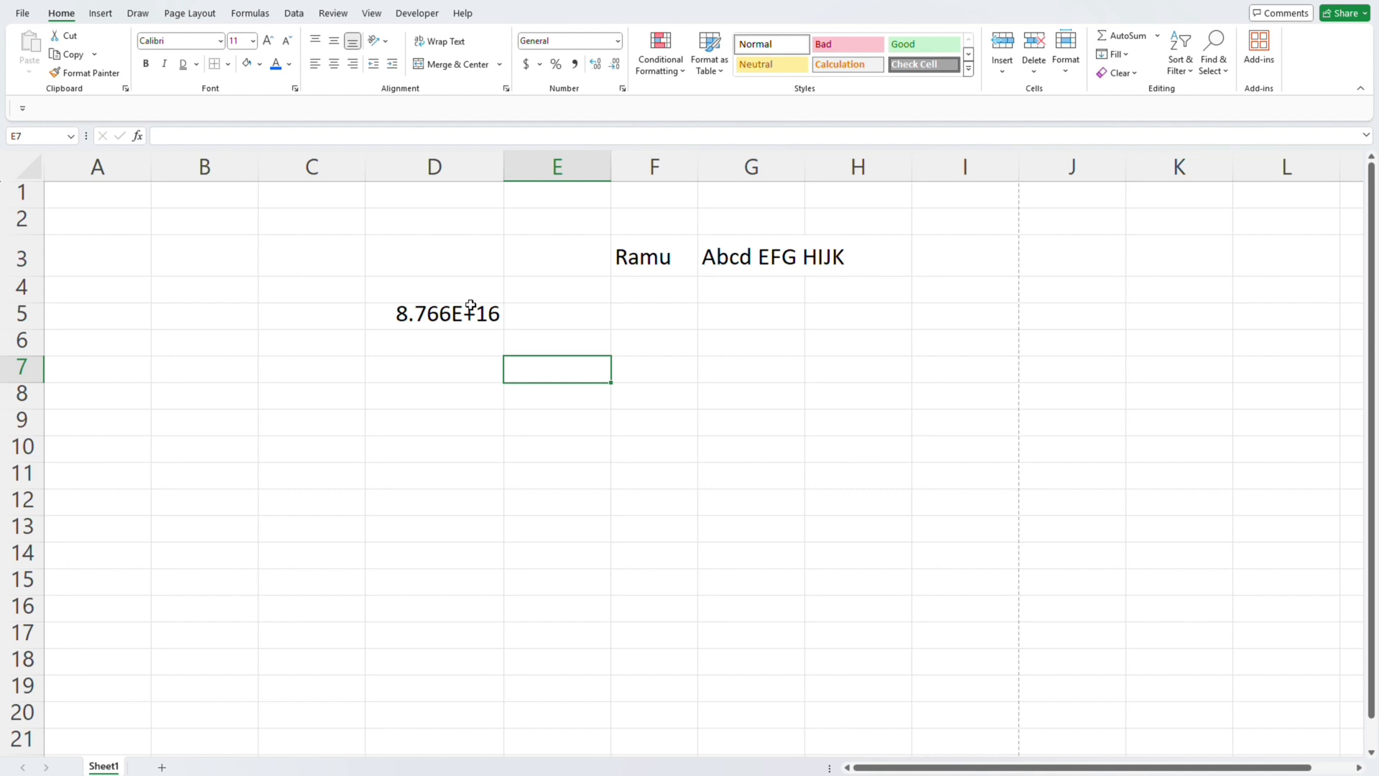
left_click(471, 309)
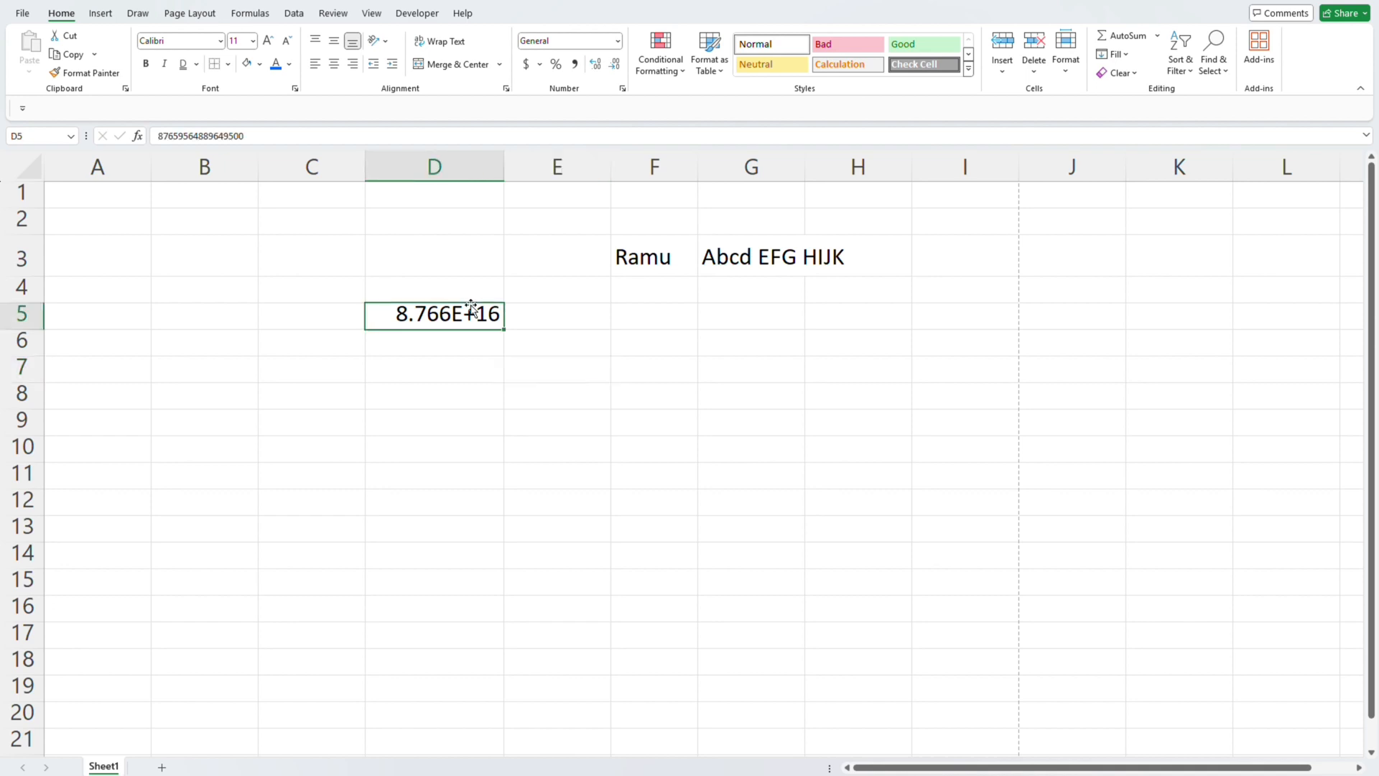
left_click(345, 136)
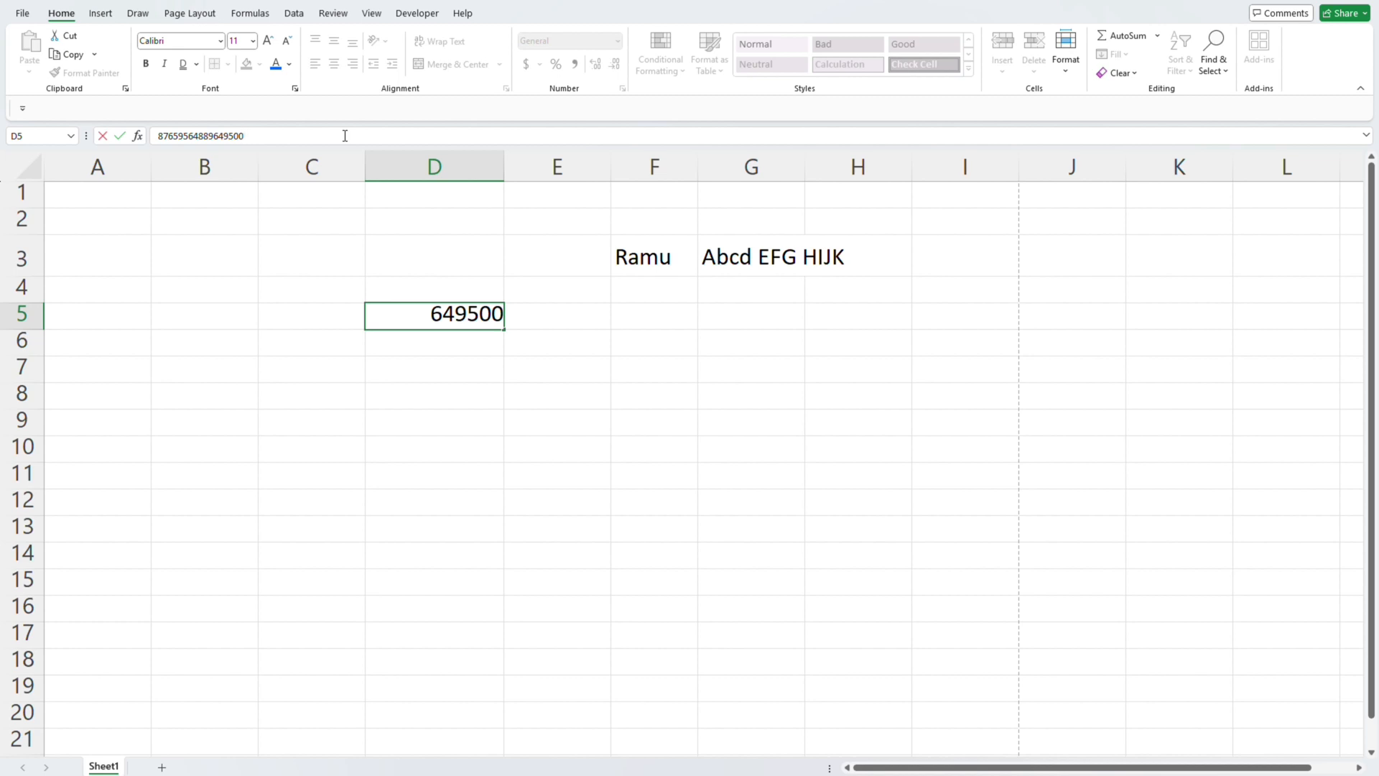
double_click(345, 136)
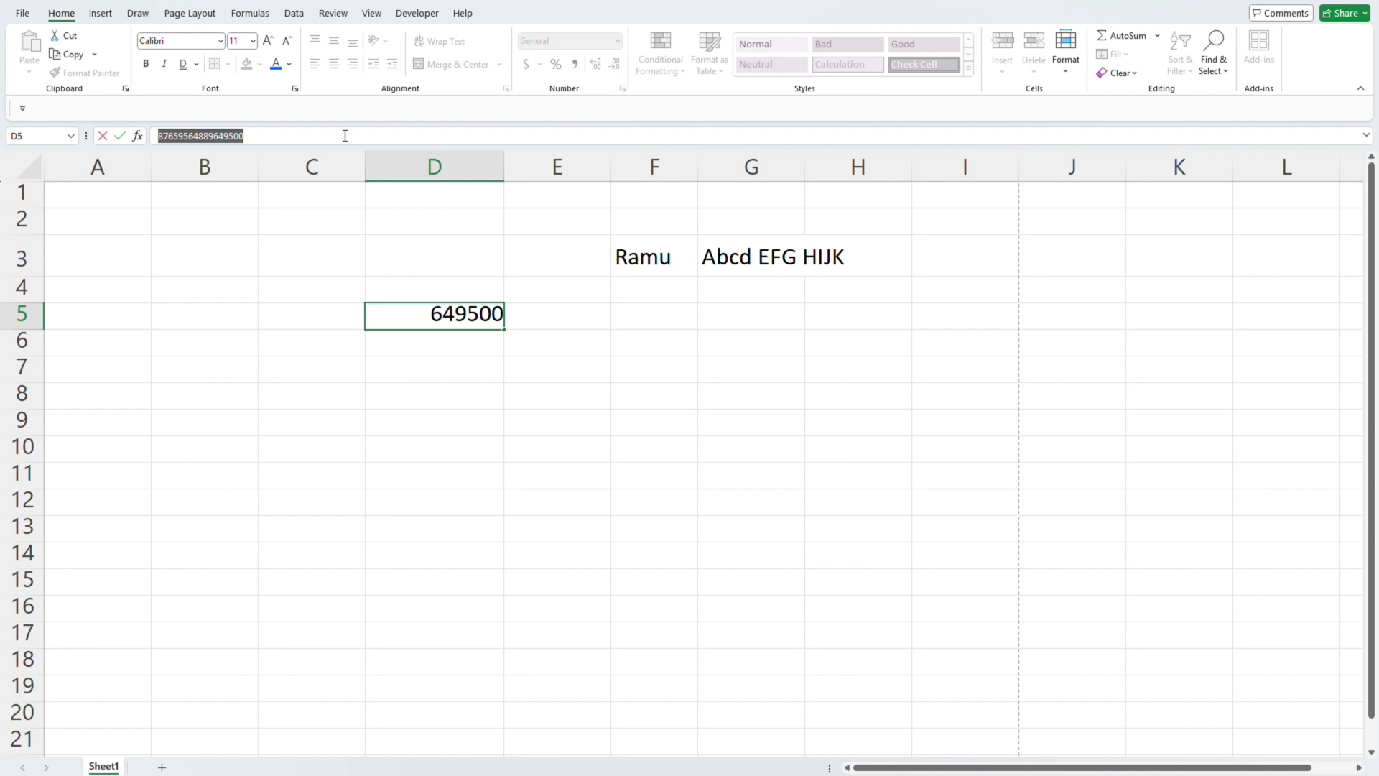
left_click(584, 347)
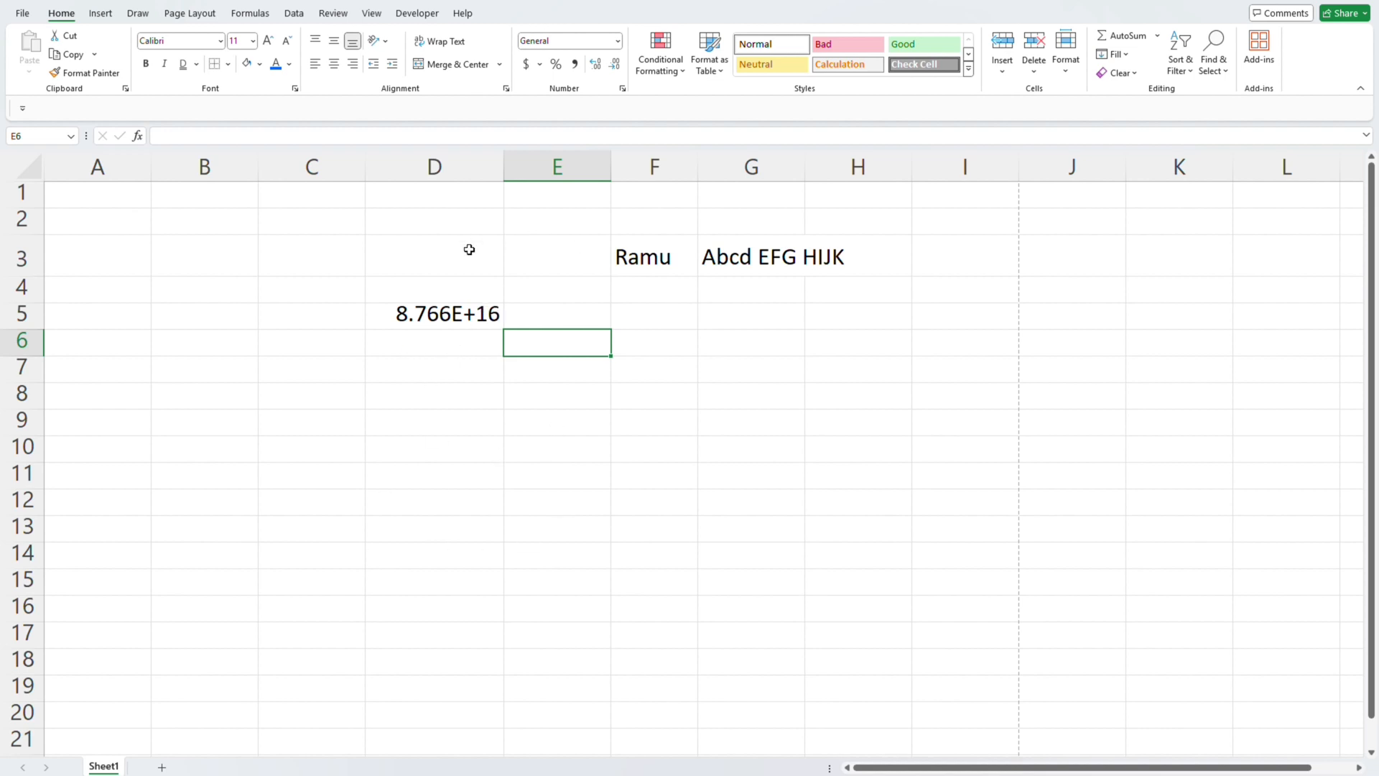
left_click(461, 286)
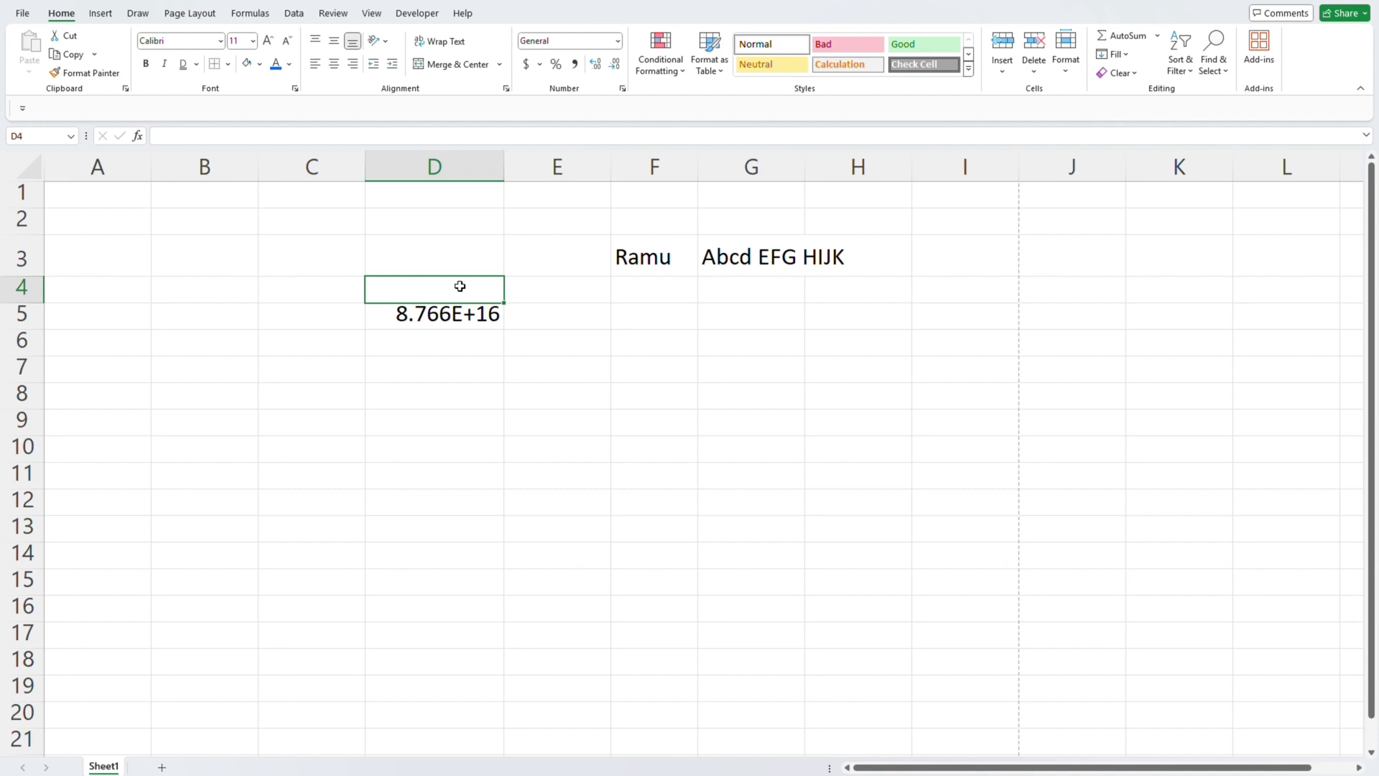
key("Down")
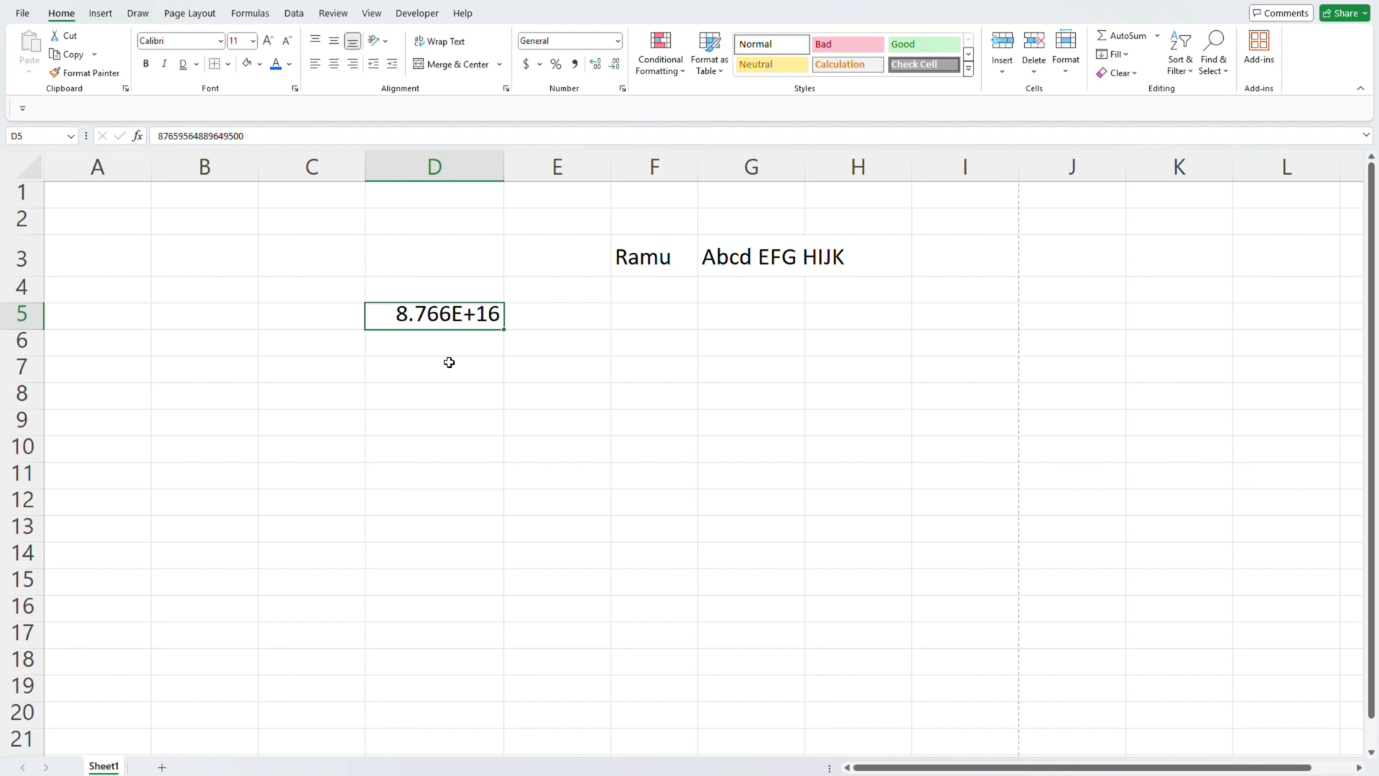
- Apply the Number format to cell D5 and widen column D
left_click(618, 42)
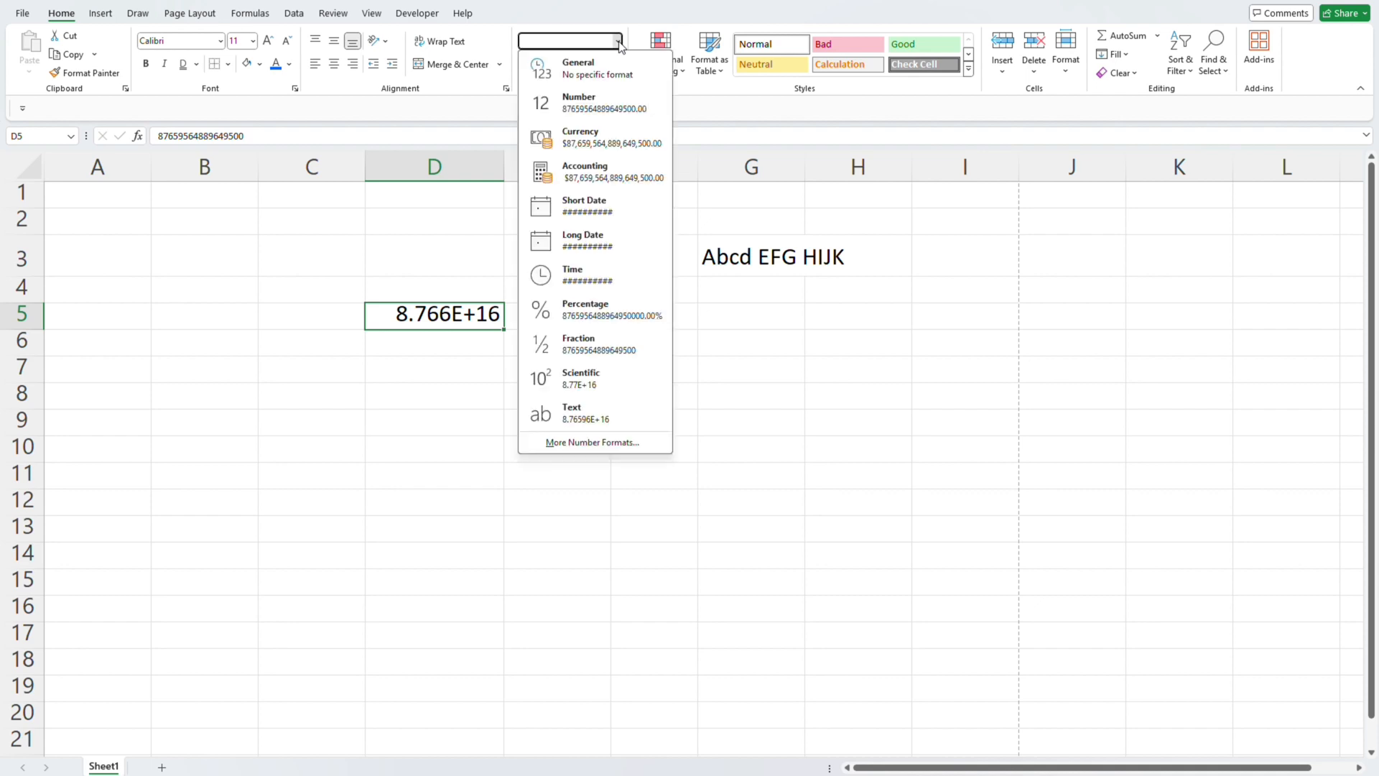
left_click(591, 104)
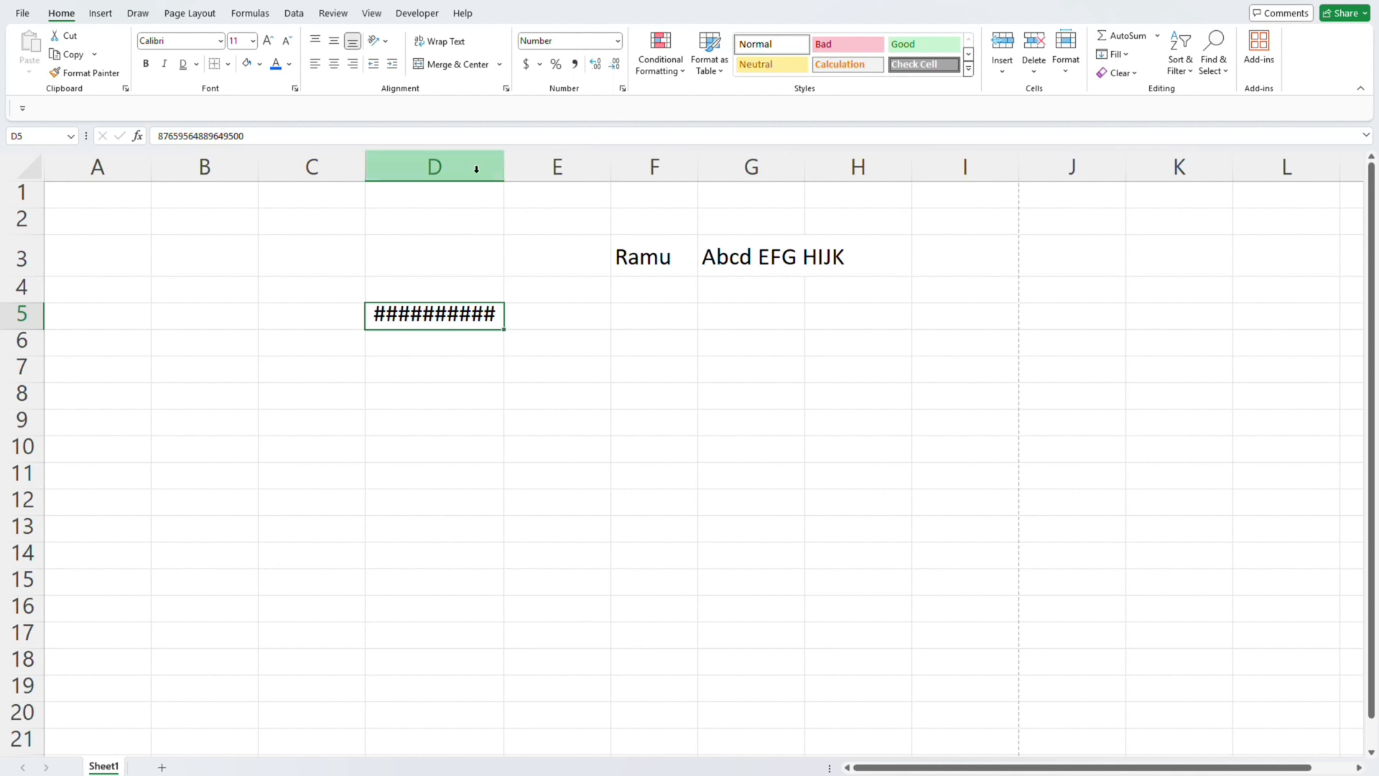
left_click_drag(506, 180, 611, 185)
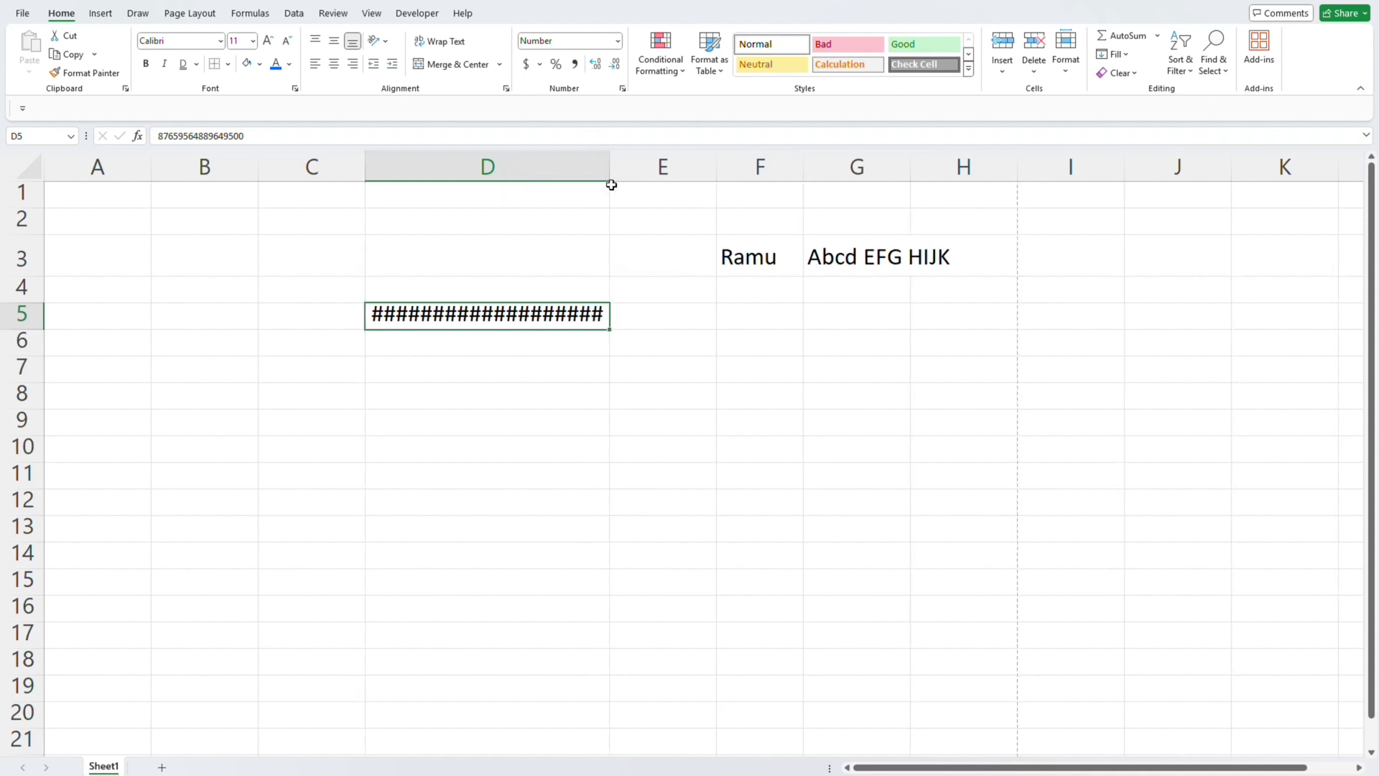
- Autofit column D to the long number in cell D5
left_click(611, 184)
key("Left")
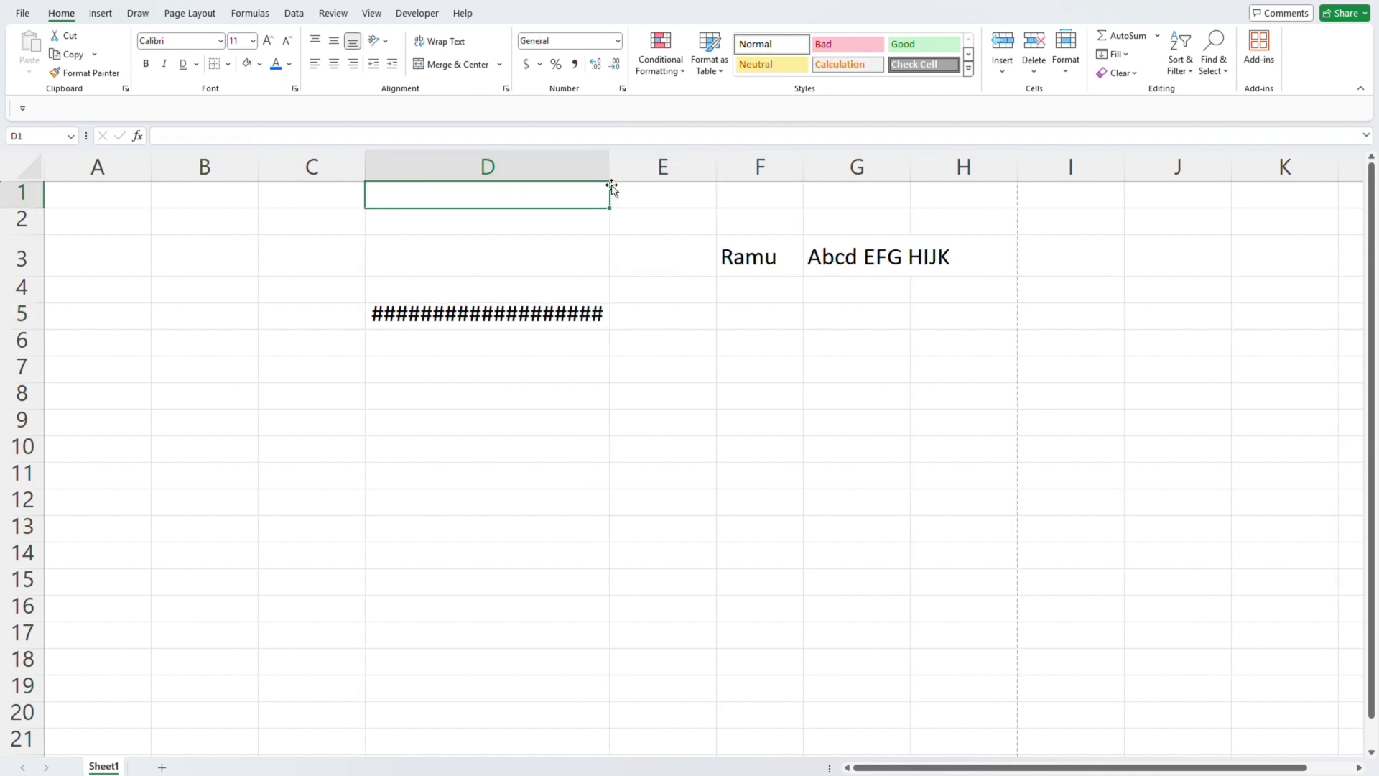
key("Down")
key("Down")
key("Down")
key("Down")
left_click(611, 185)
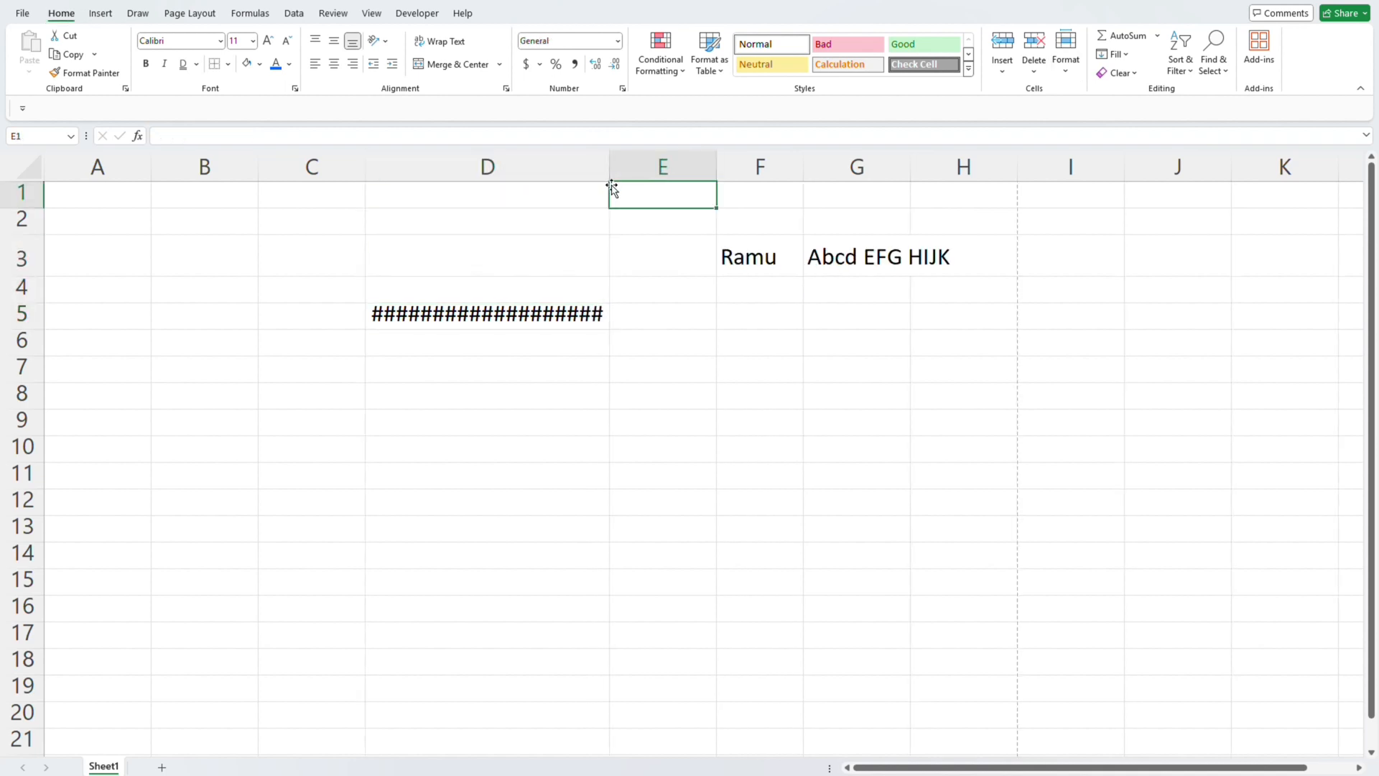
key("Left")
key("Down")
key("Down")
key("Down")
key("Down")
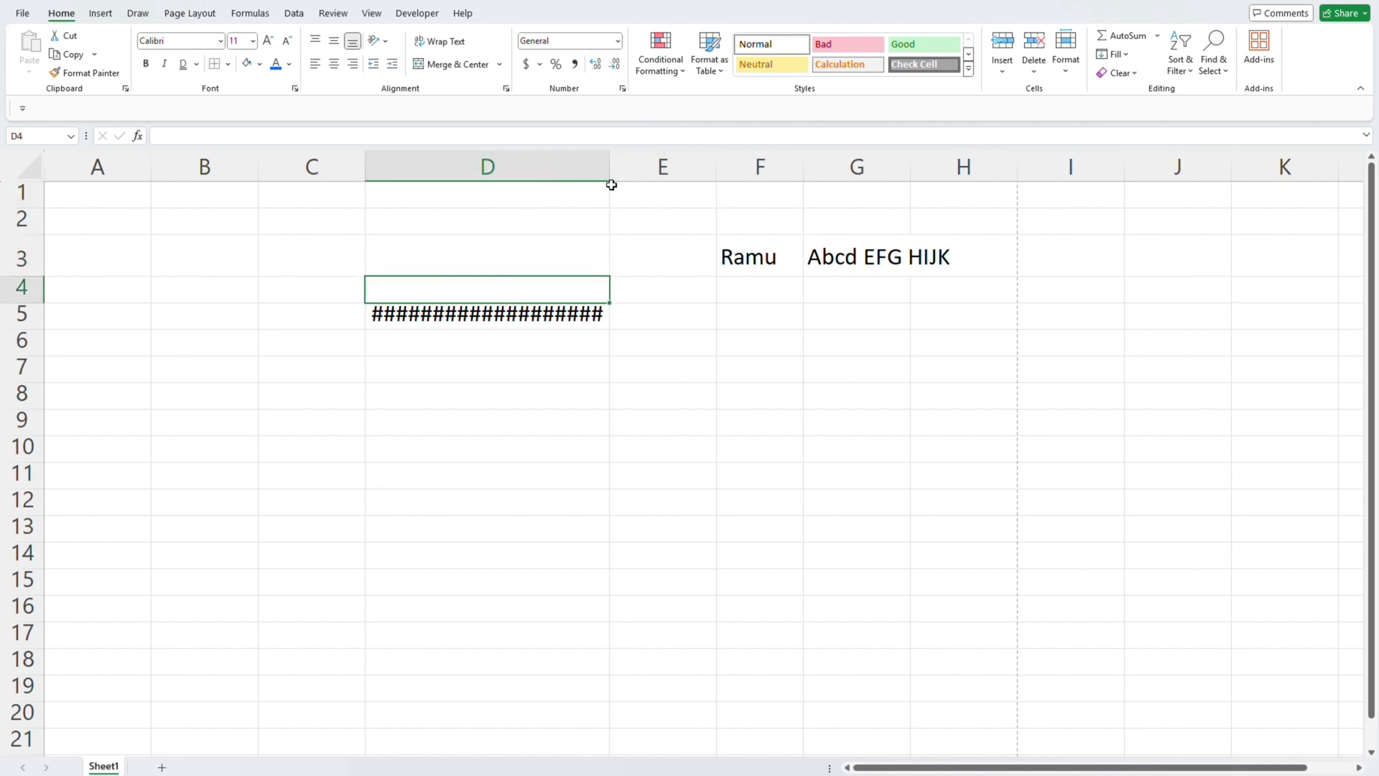
key("alt+h")
key("o")
key("i")
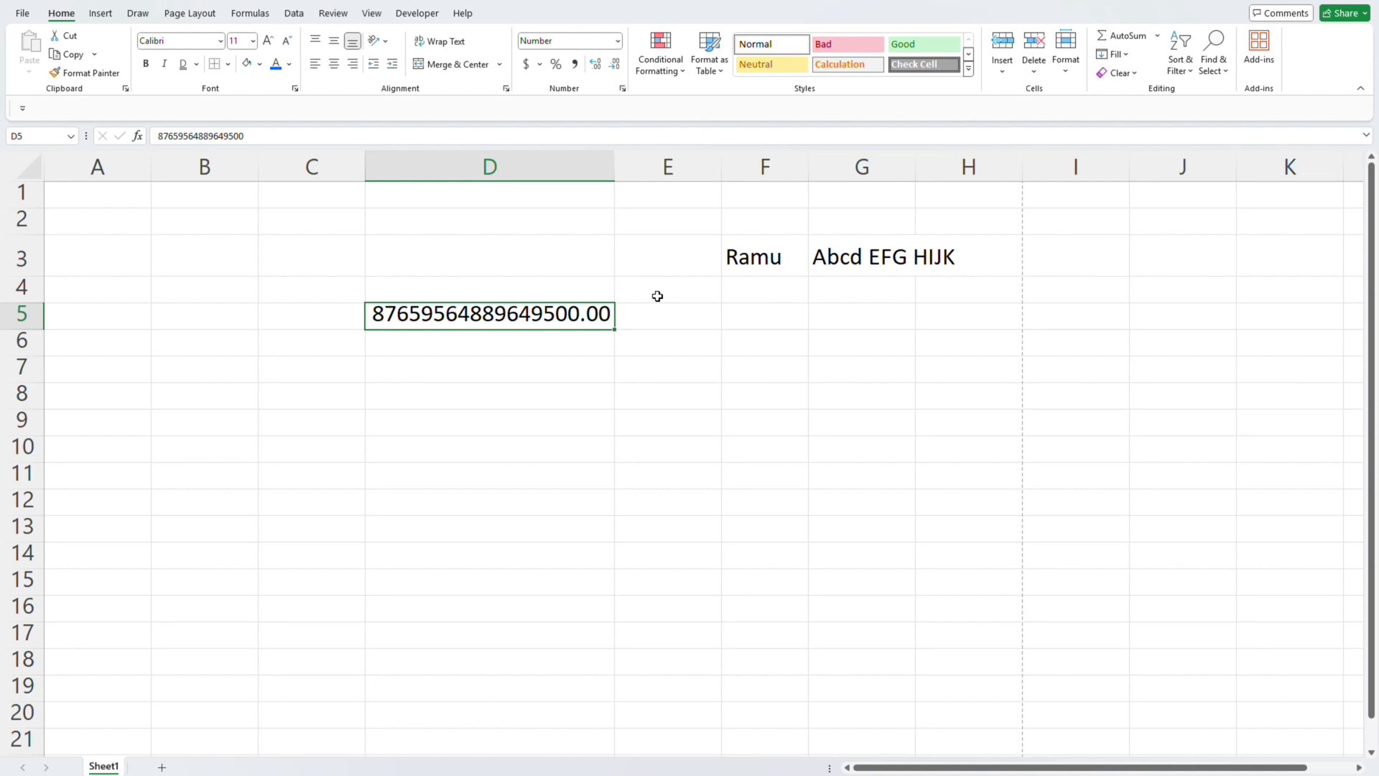
- Align the number in cell D5 vertically to the middle
key("alt+h")
key("a")
key("m")
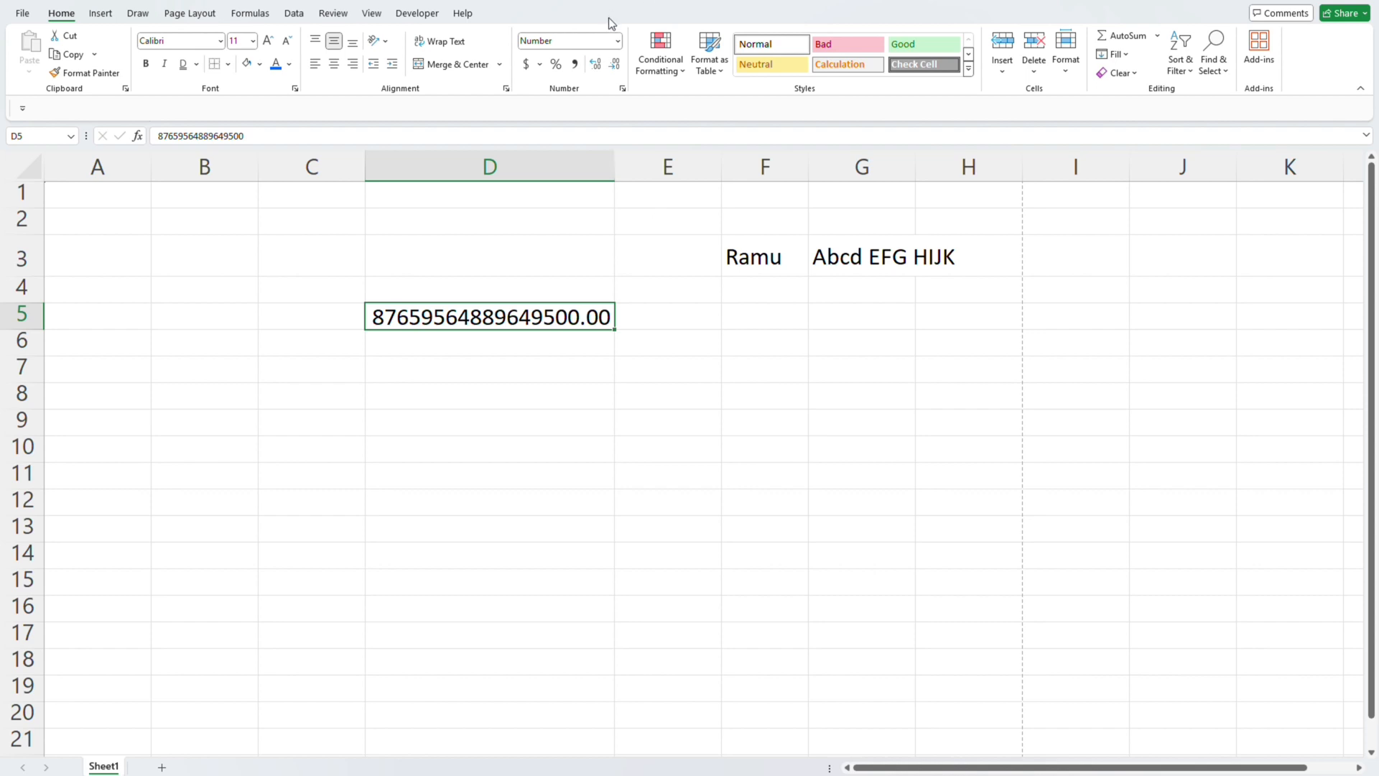
- Format the number in cell D5 as Currency and switch it to the Accounting format
left_click(618, 41)
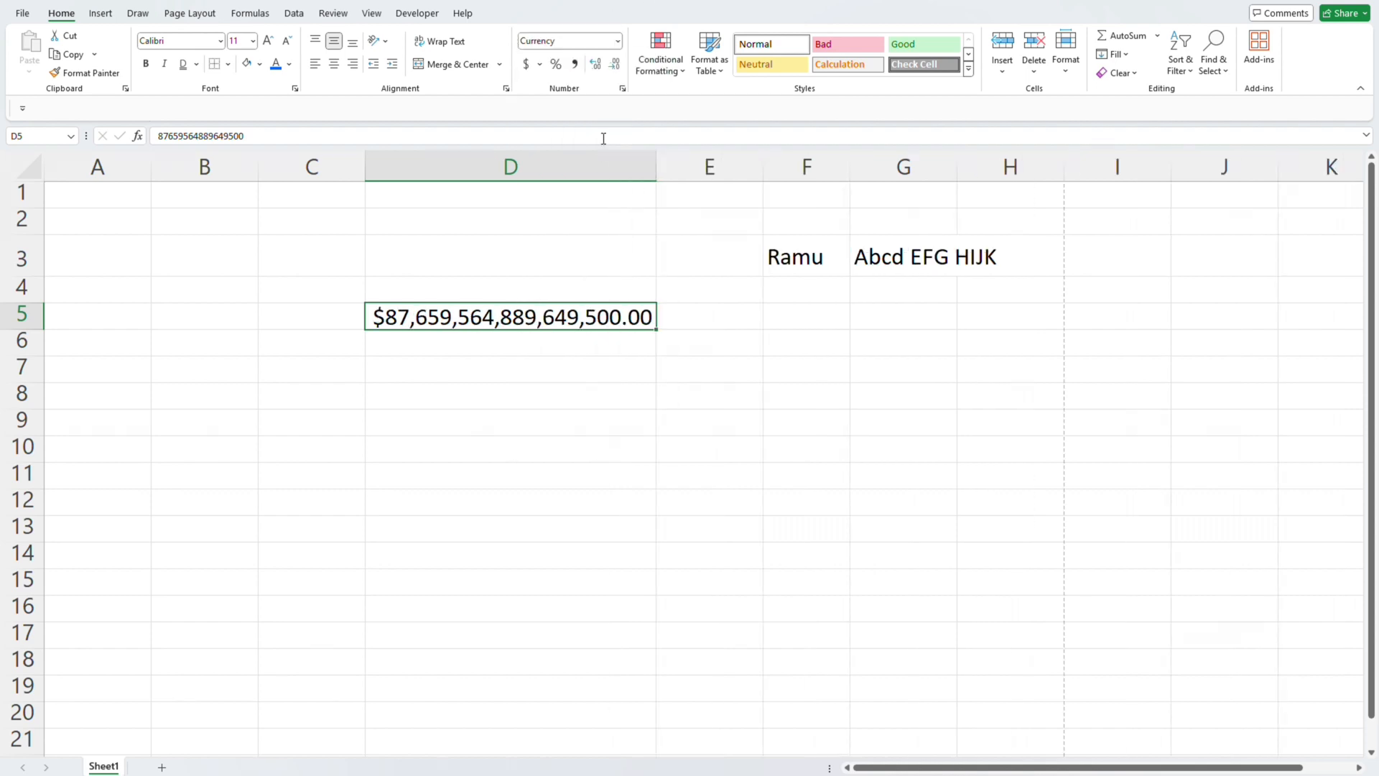
left_click(618, 43)
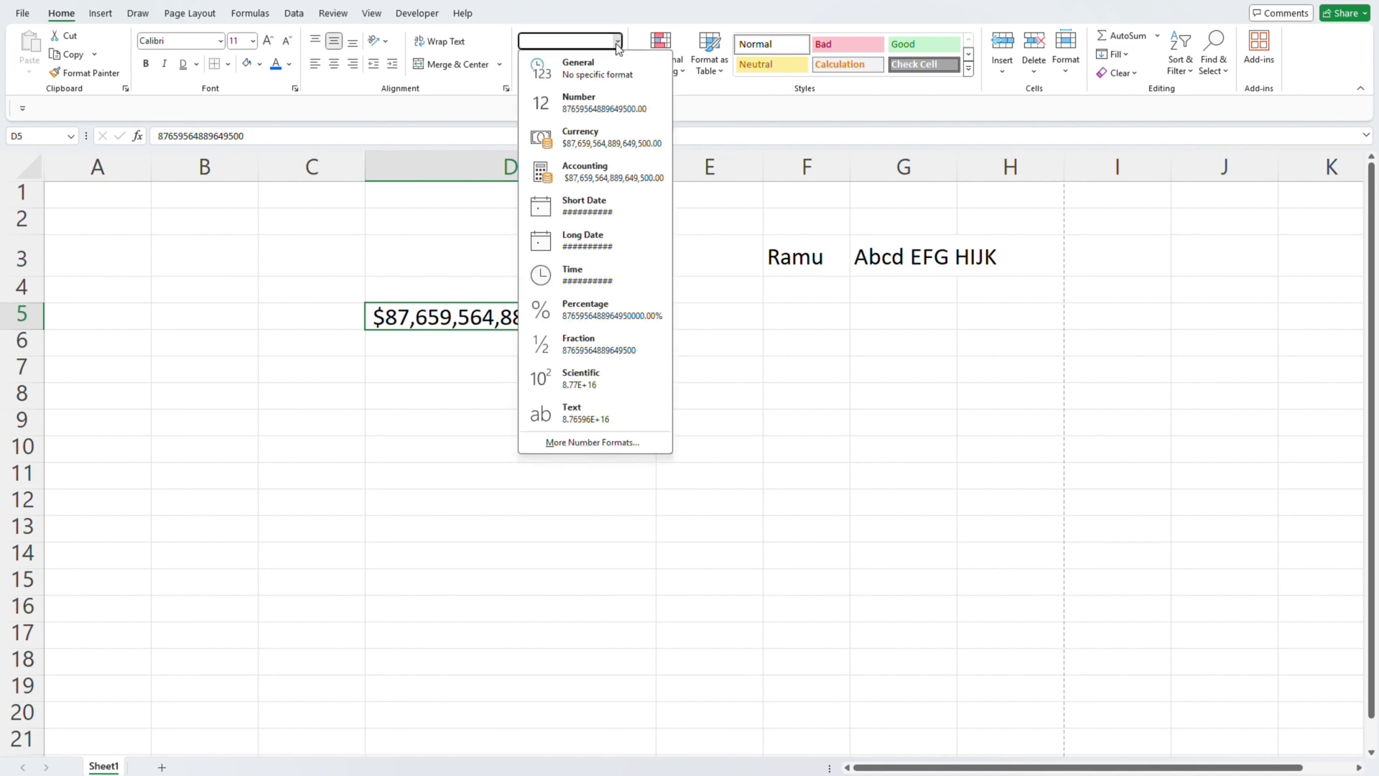
left_click(610, 177)
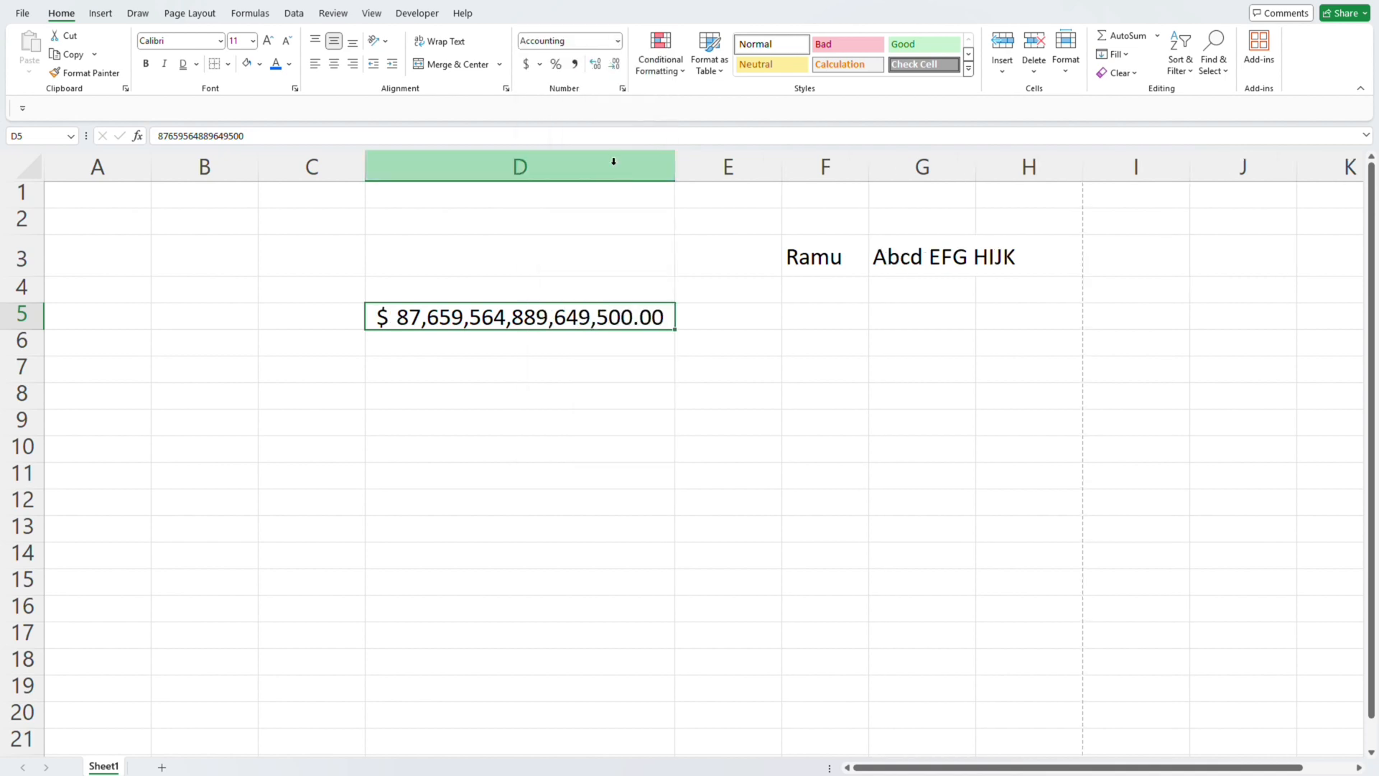
- Try the Short Date format on cell D5, followed by the Percentage format
left_click(617, 41)
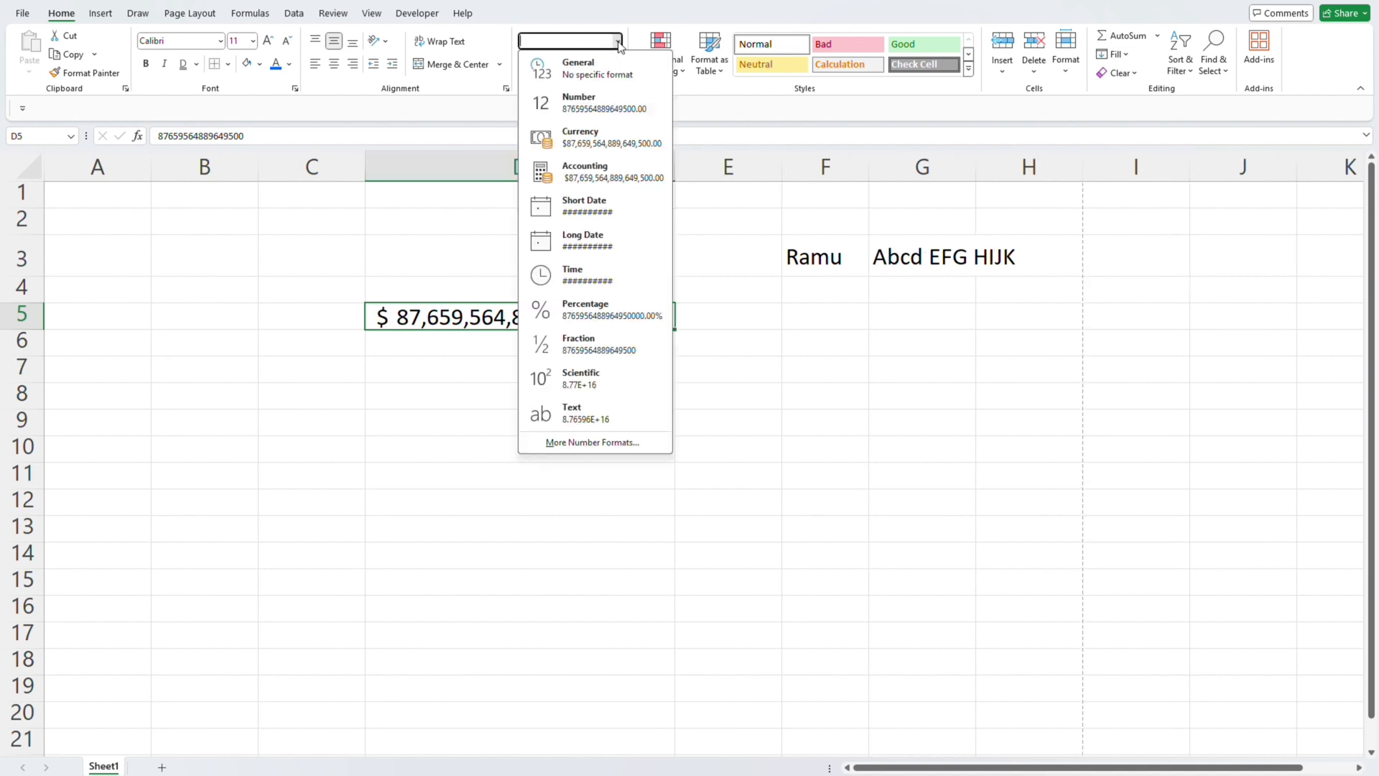
left_click(593, 211)
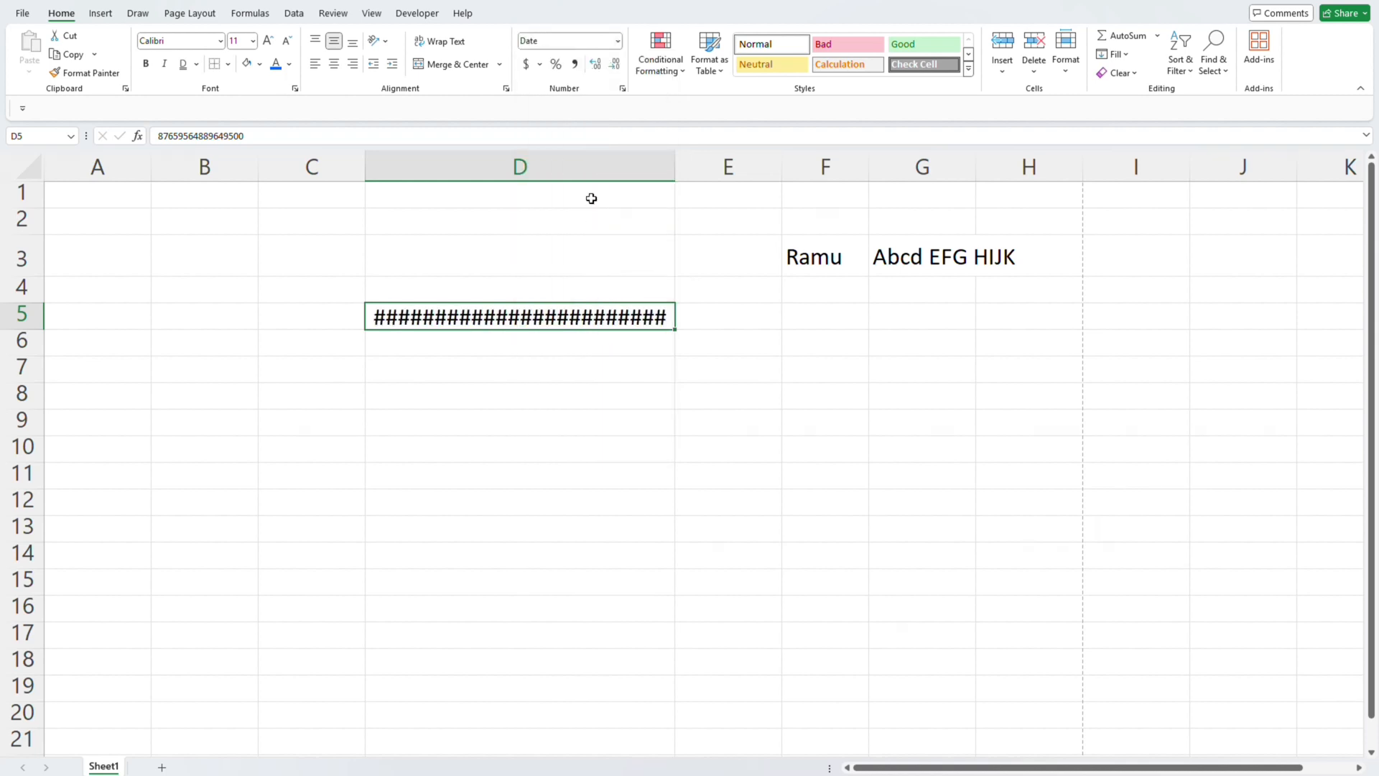
left_click(618, 42)
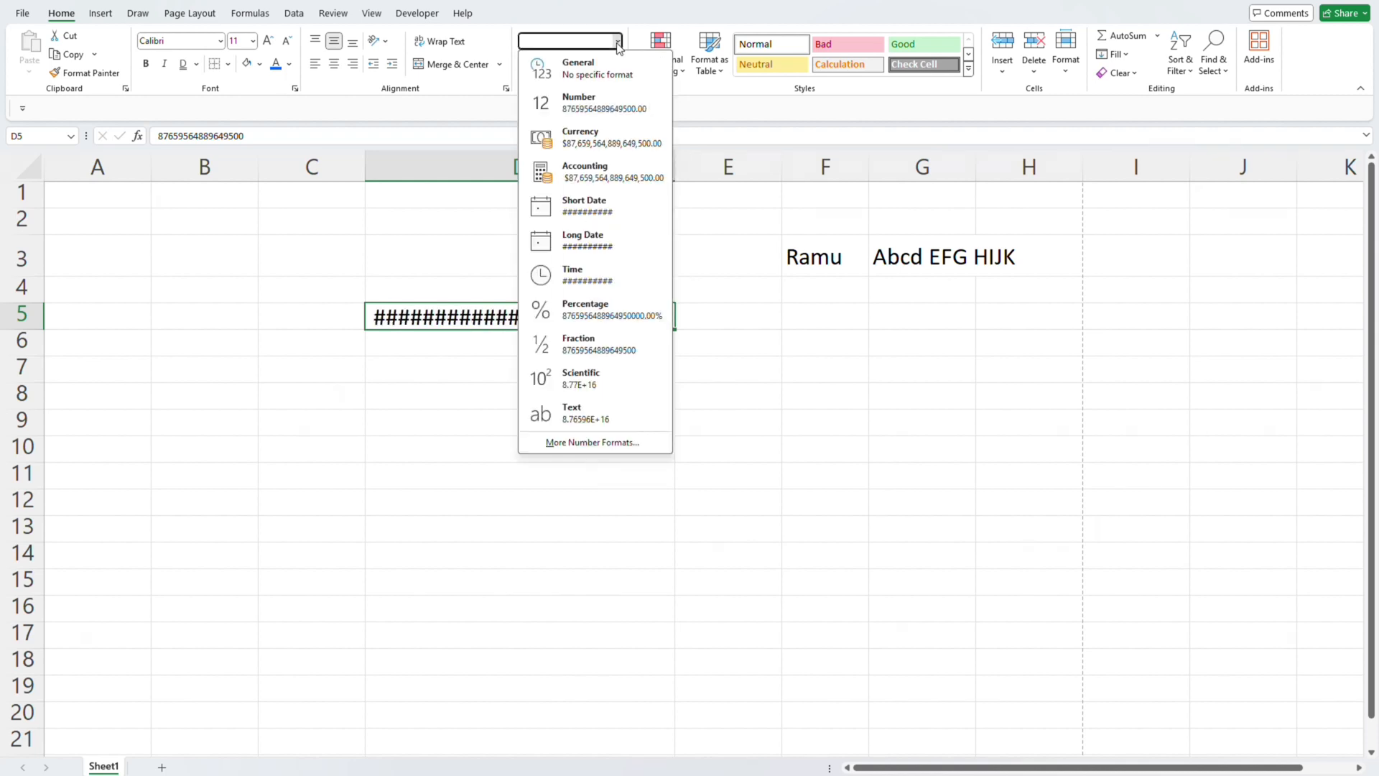
left_click(608, 304)
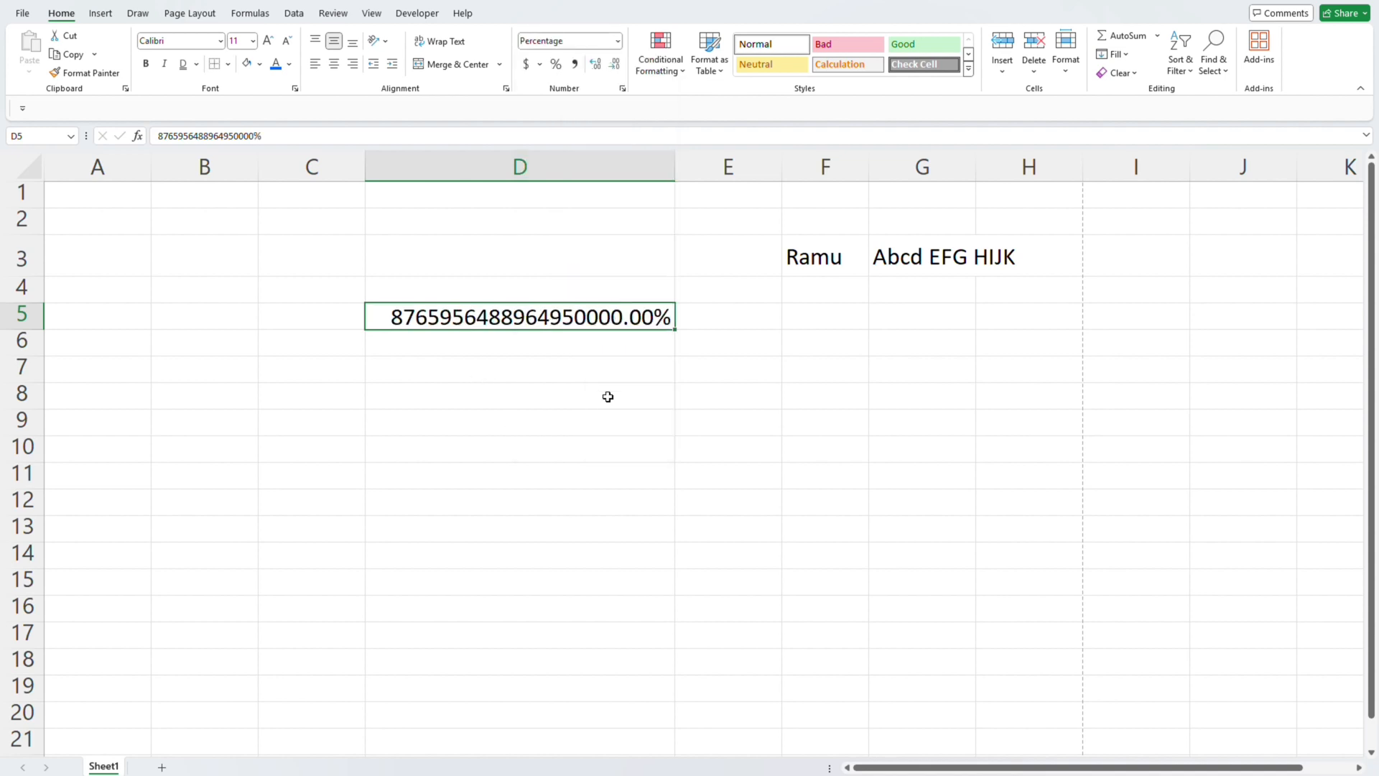
- Return cell D5 to the General format and center its number horizontally
left_click(618, 41)
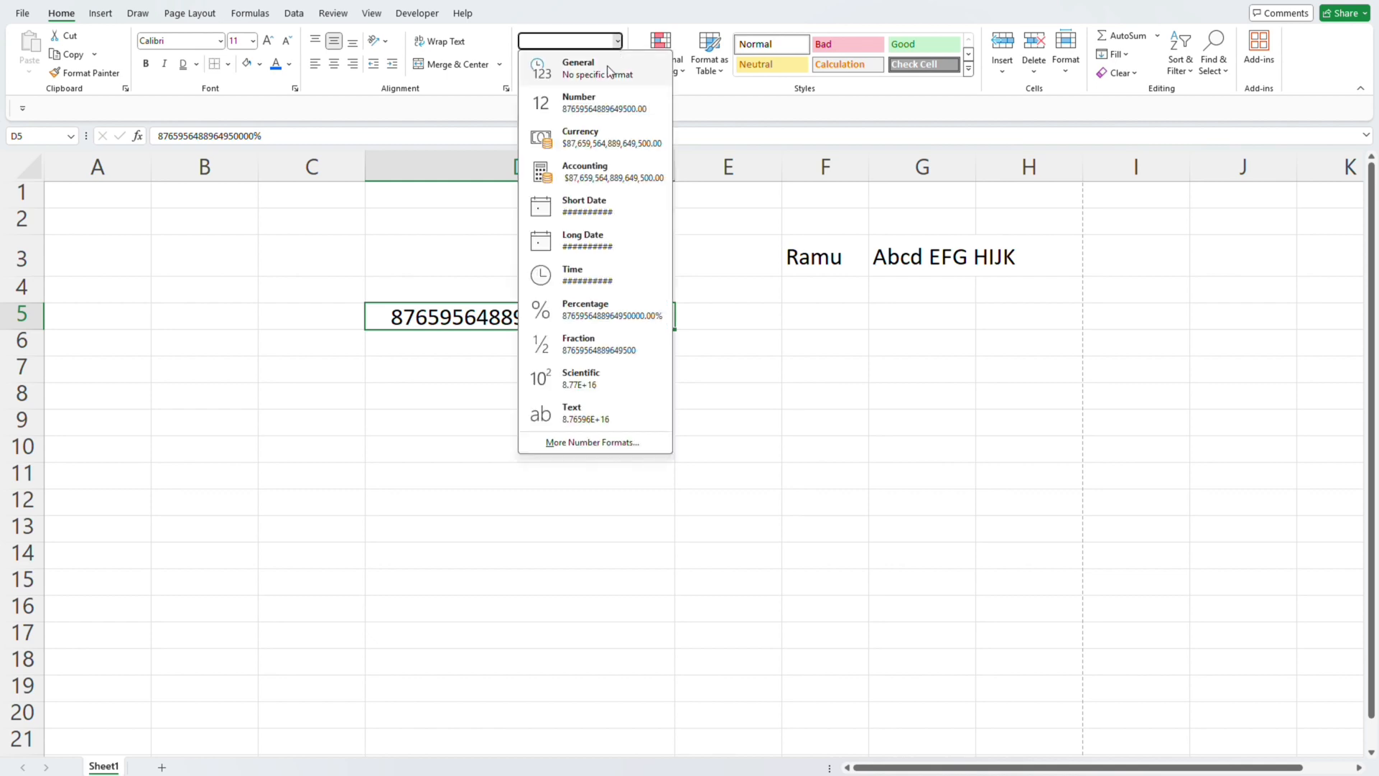
left_click(610, 70)
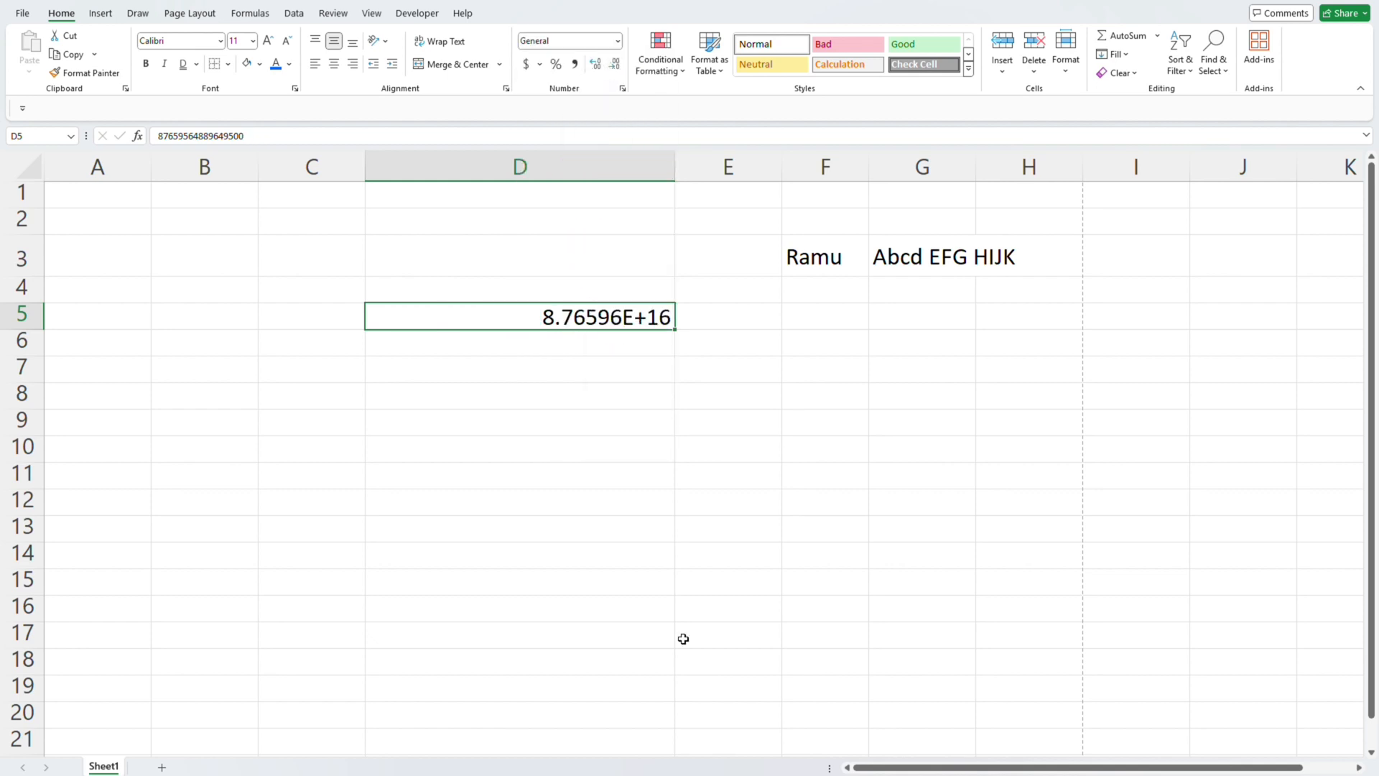
key("alt+h")
key("a")
key("c")
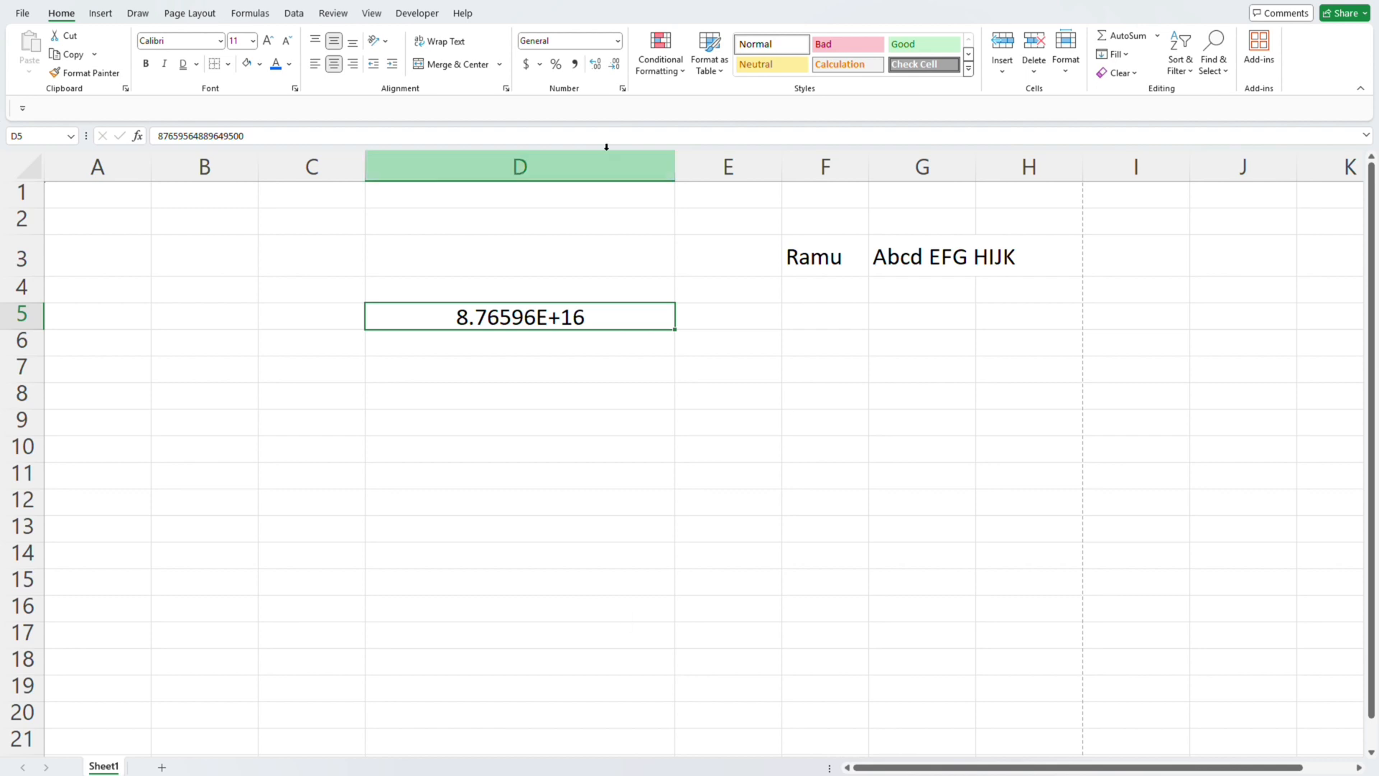
- Apply the dollar accounting format to cell D5 and switch it to £ English (United Kingdom)
left_click(528, 67)
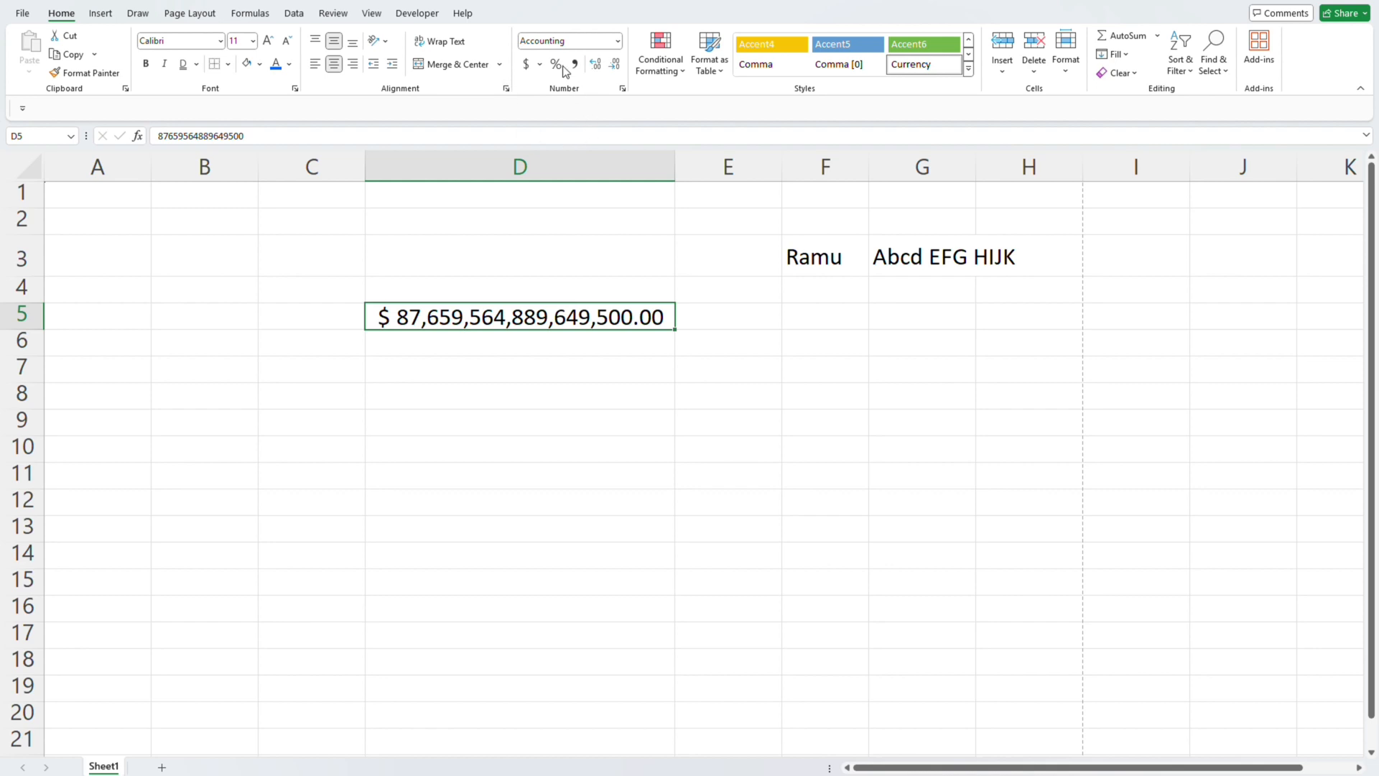
left_click(541, 65)
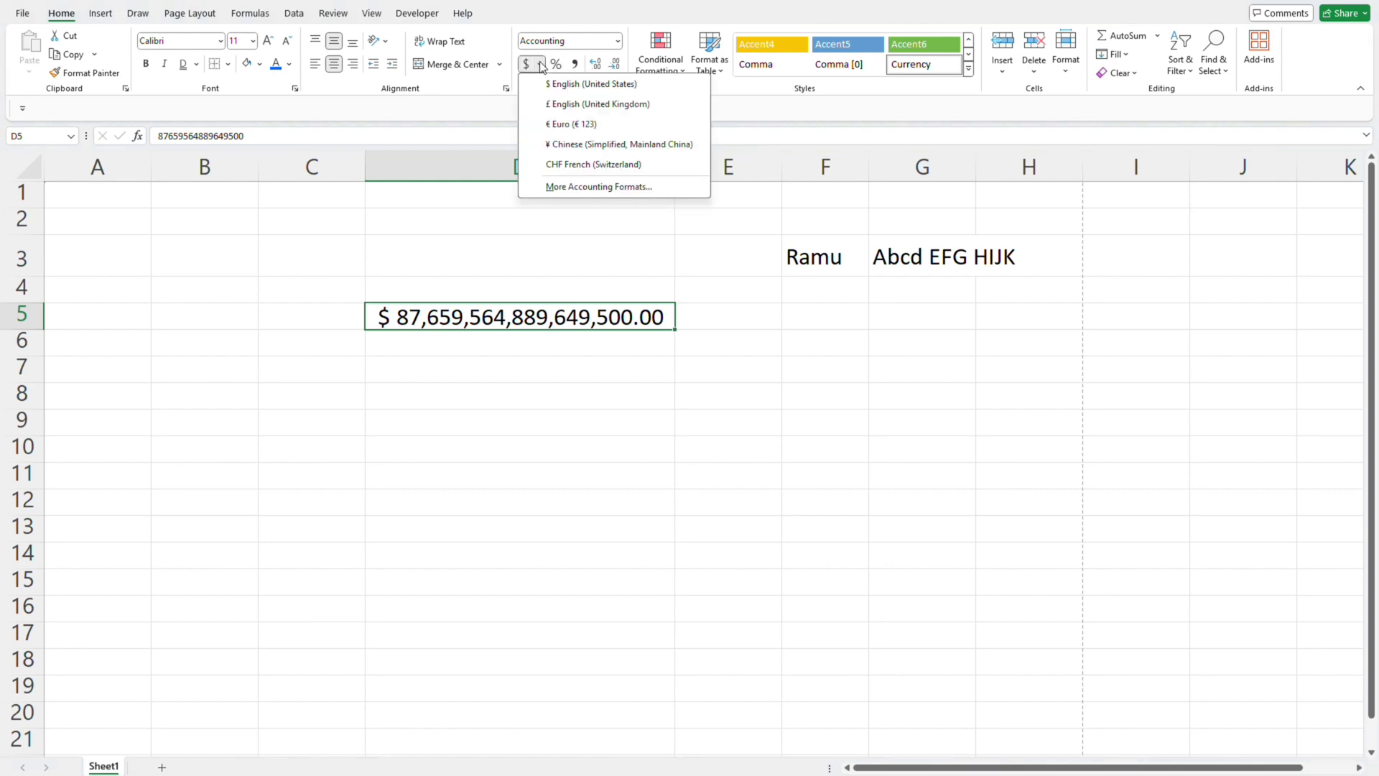
left_click(566, 103)
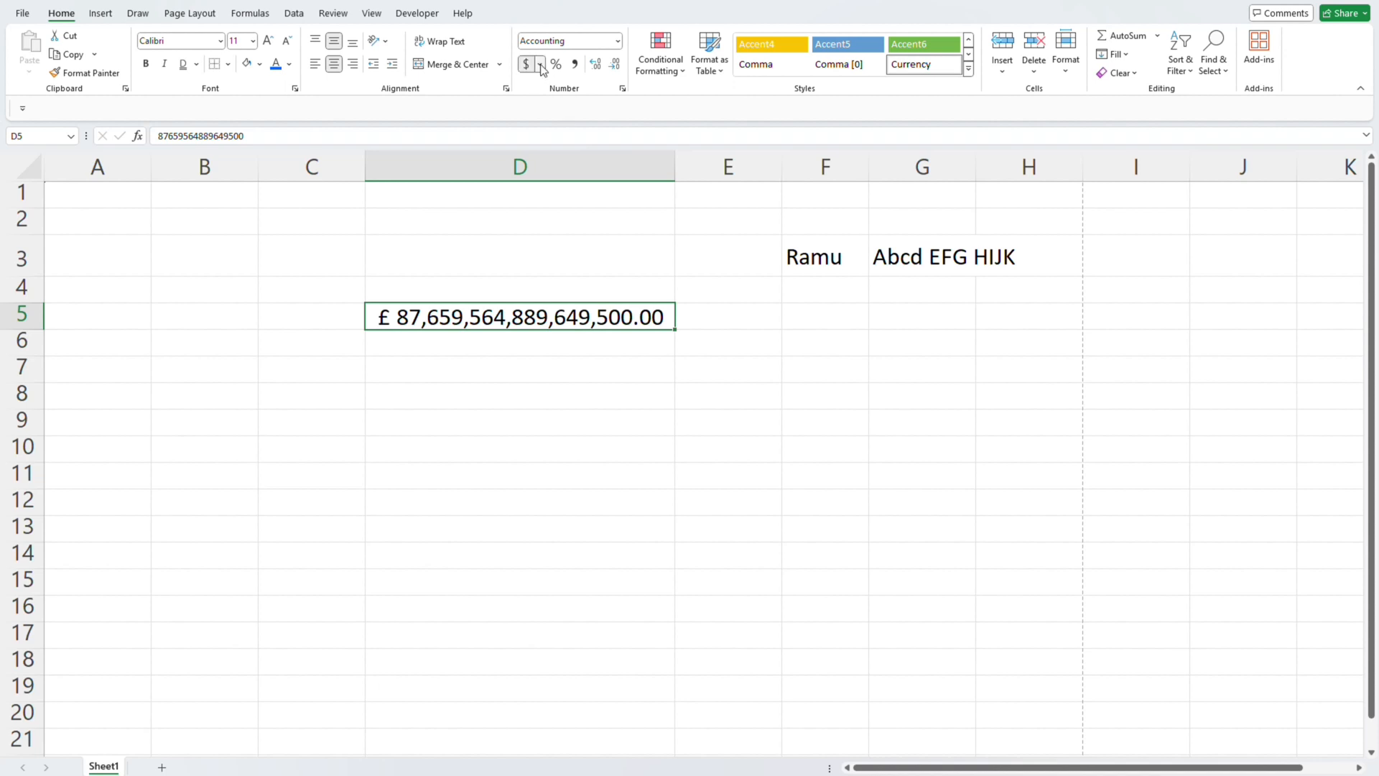
- Change the accounting currency of cell D5 to Euro, followed by ¥ Chinese (Simplified, Mainland China)
left_click(539, 65)
left_click(560, 123)
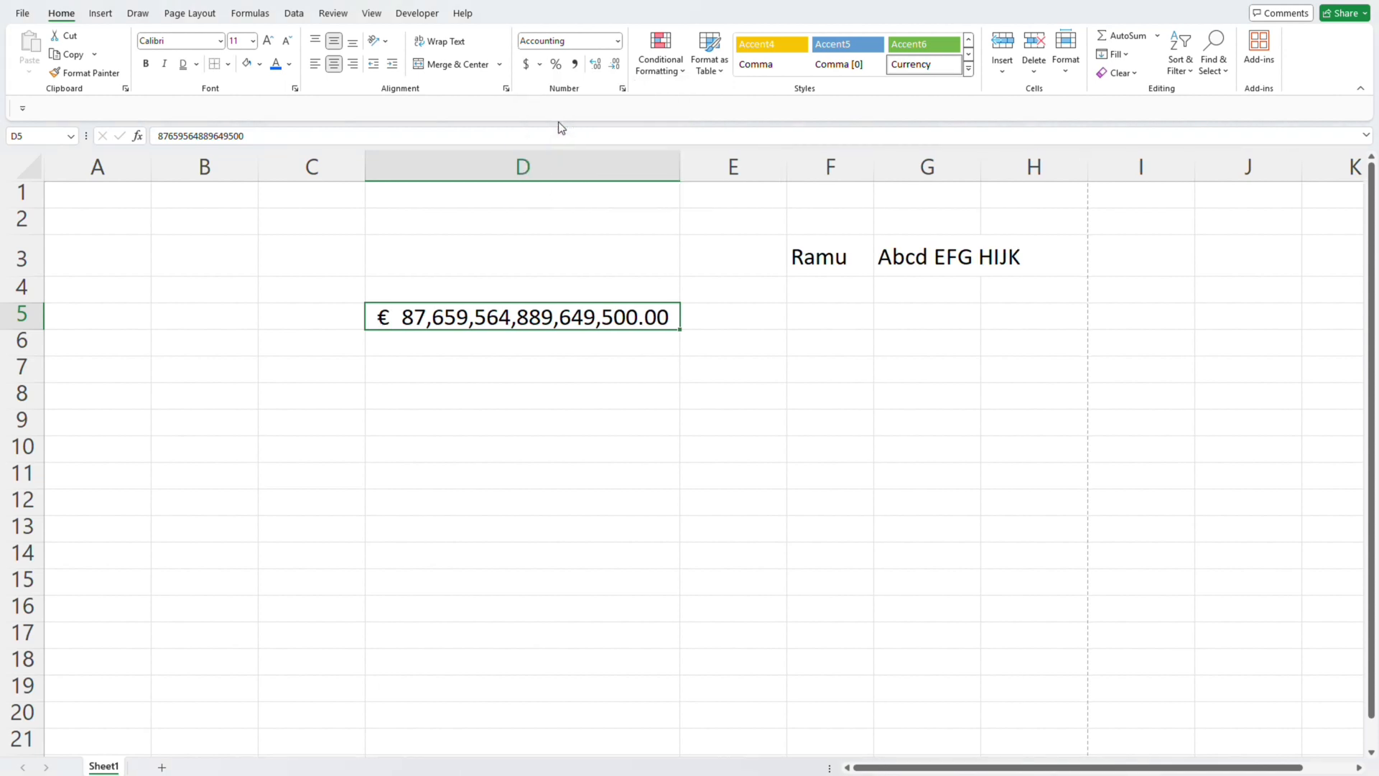
left_click(540, 65)
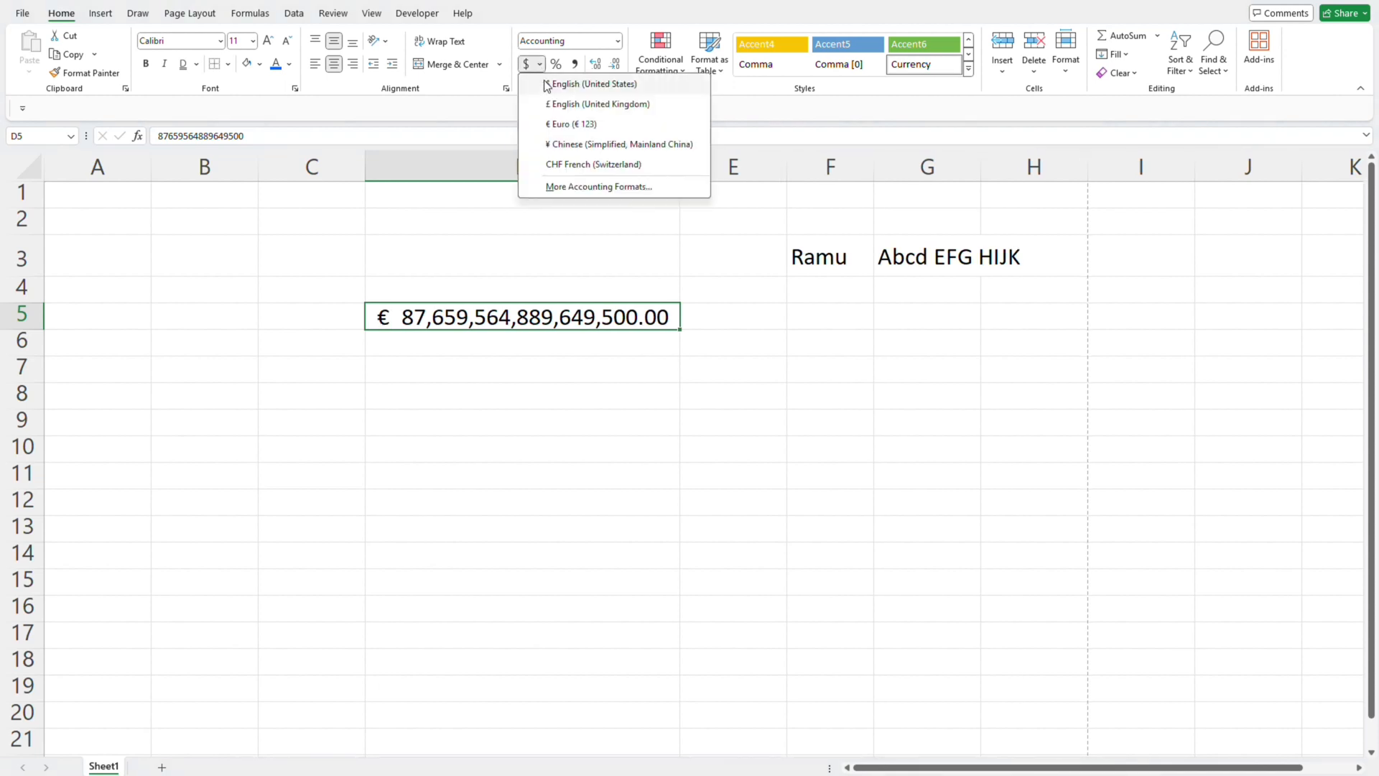
left_click(559, 142)
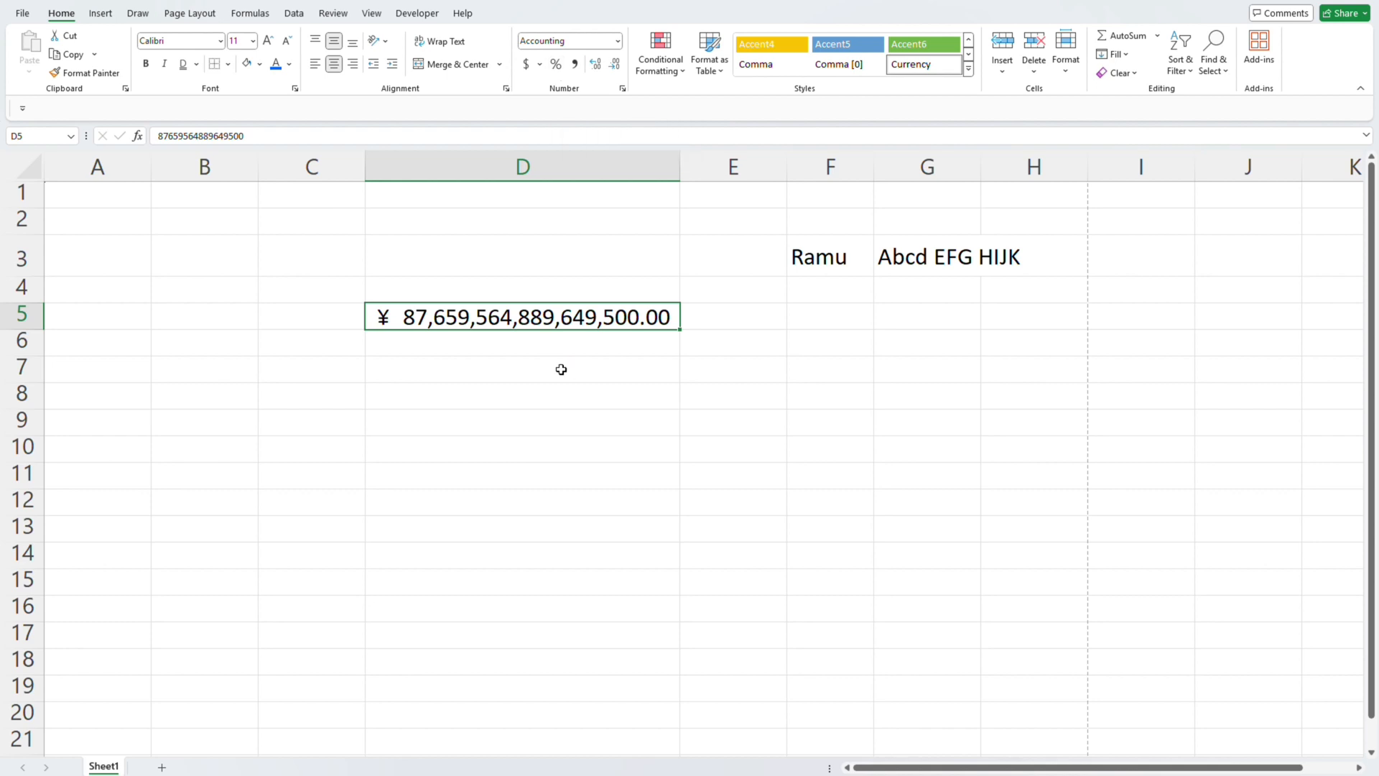
- Clear the long number from cell D5
key("Return")
key("Up")
key("Delete")
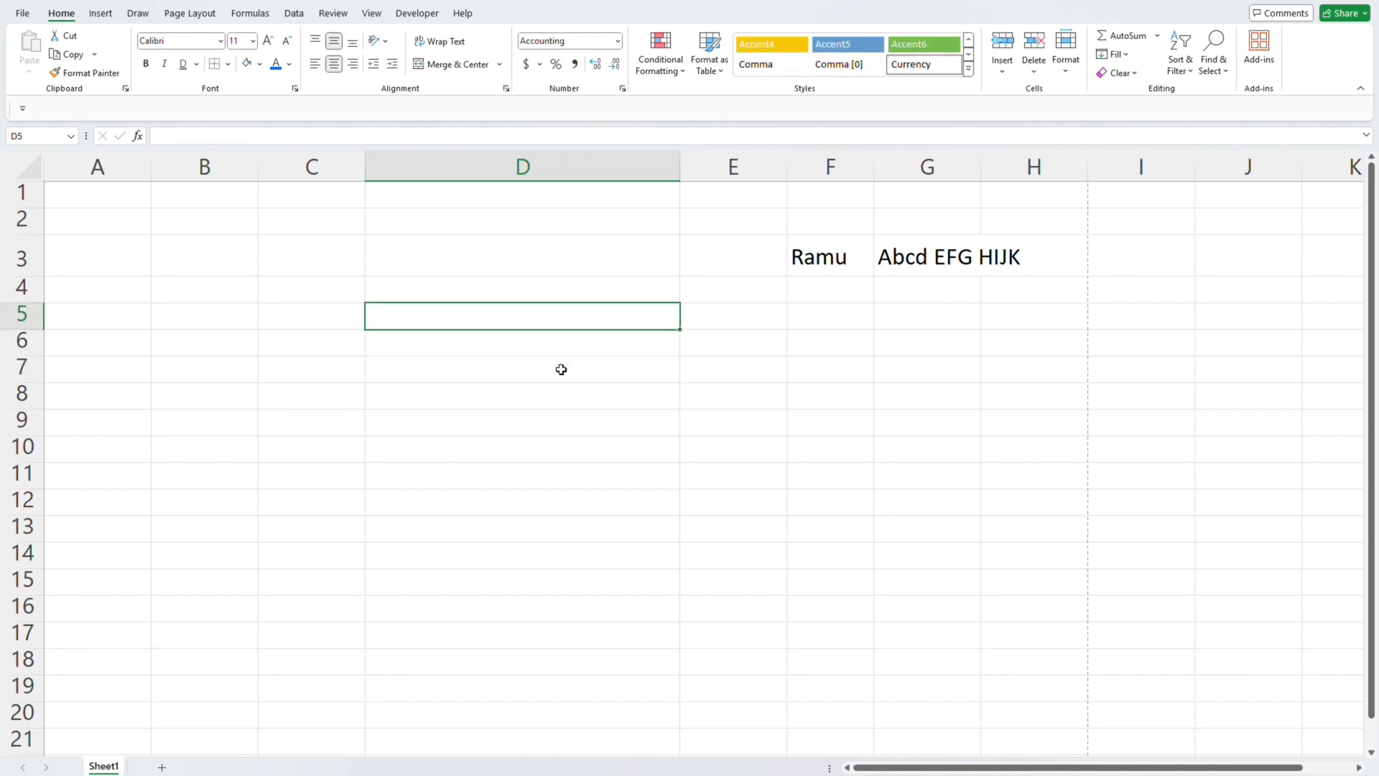
- Enter 10 in cell D3 and autofit column D to it
key("Up")
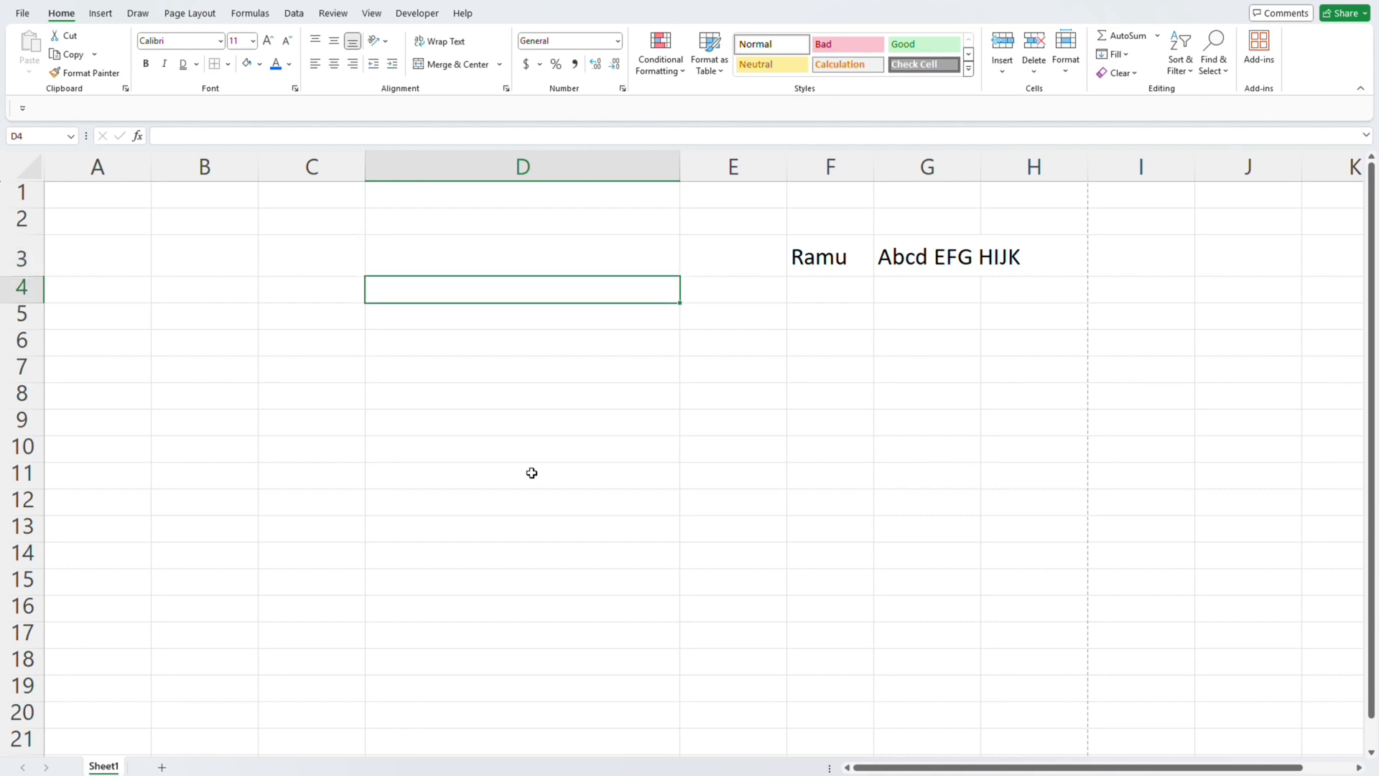
key("Up")
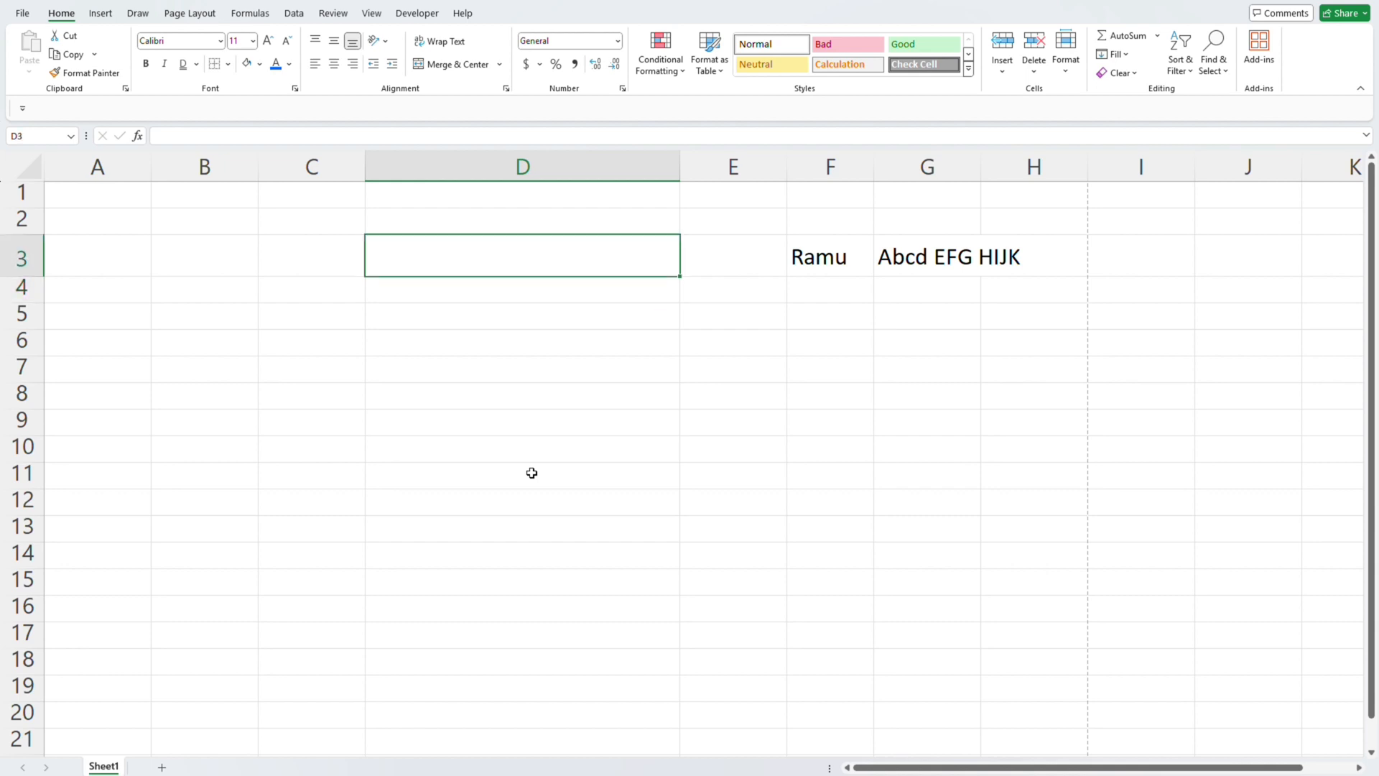
type("10")
key("Return")
key("Up")
key("alt+h")
key("o")
key("i")
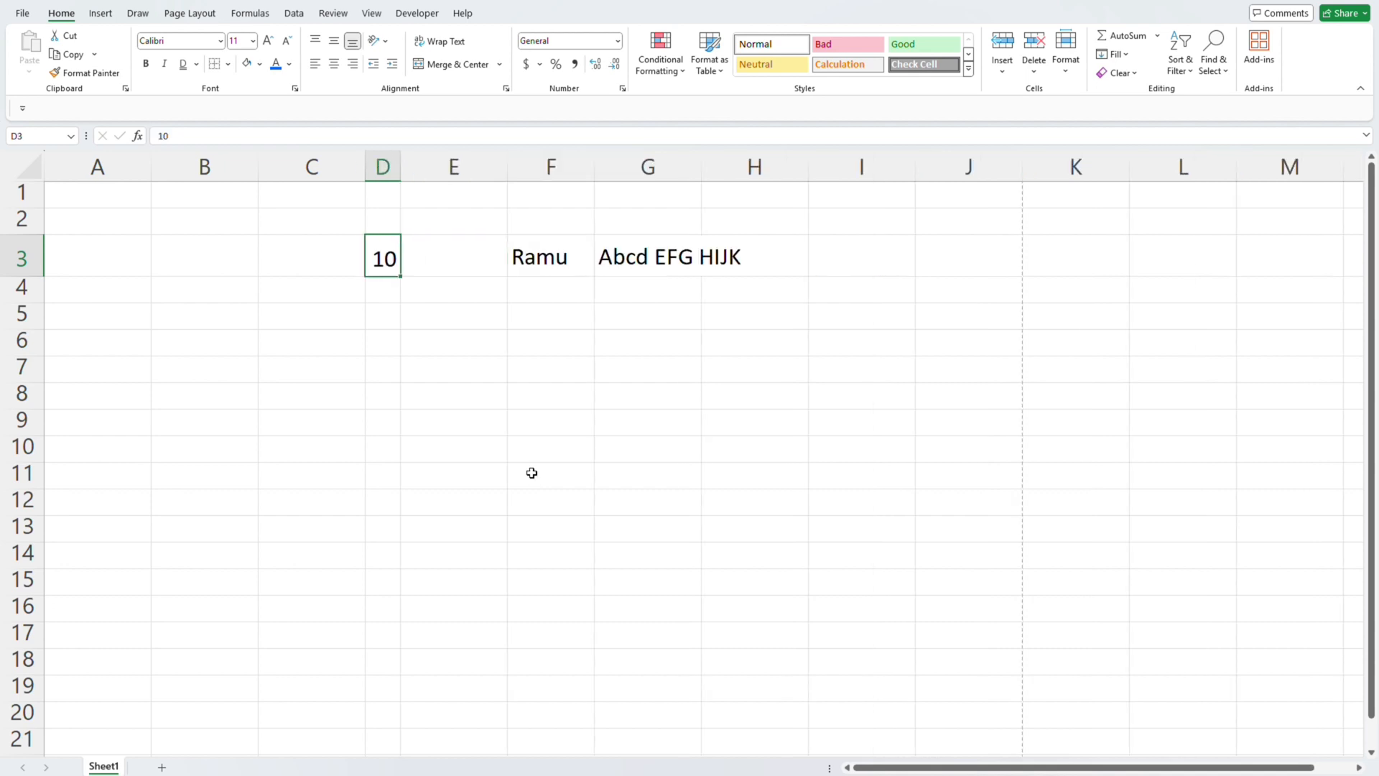
- Apply Percent Style to cell D3, try Comma Style, and return the cell to Percent Style
left_click(559, 66)
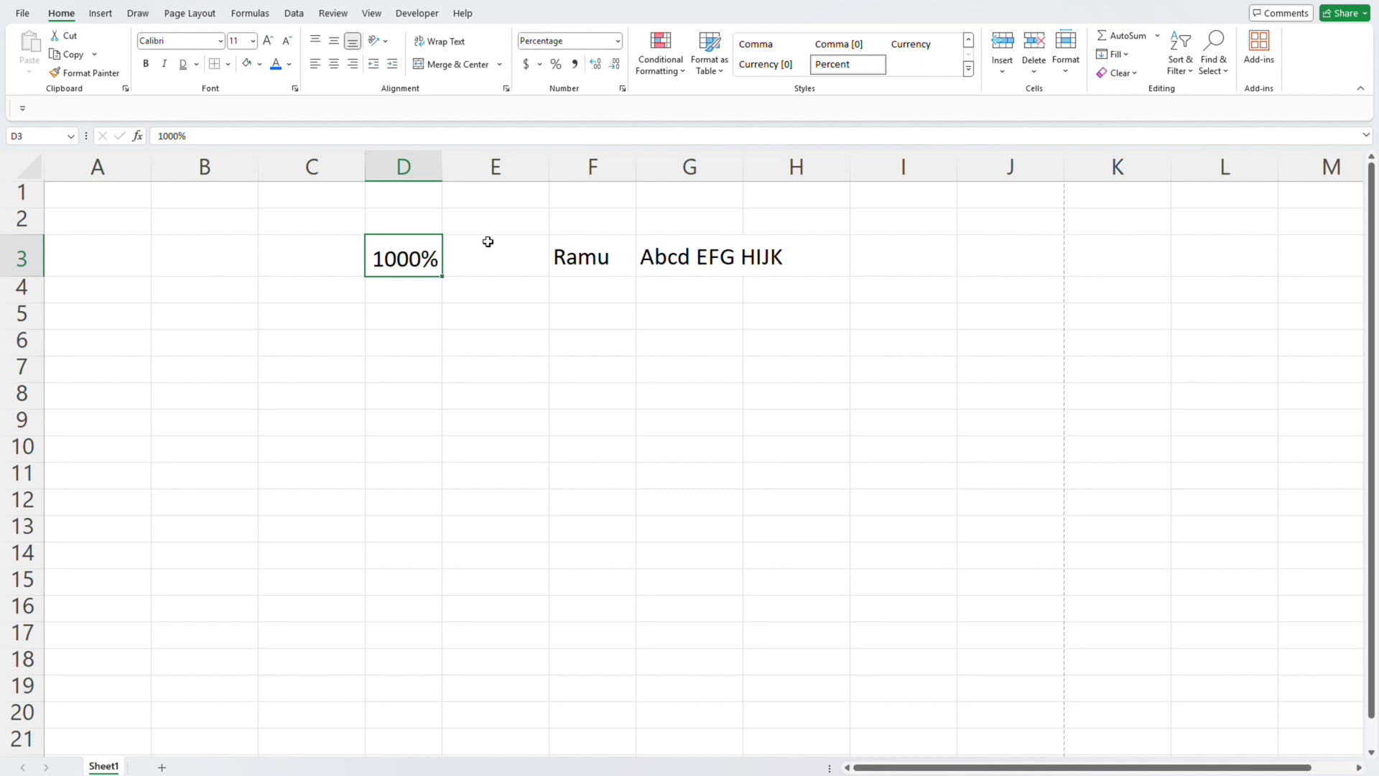
left_click(576, 66)
left_click(555, 64)
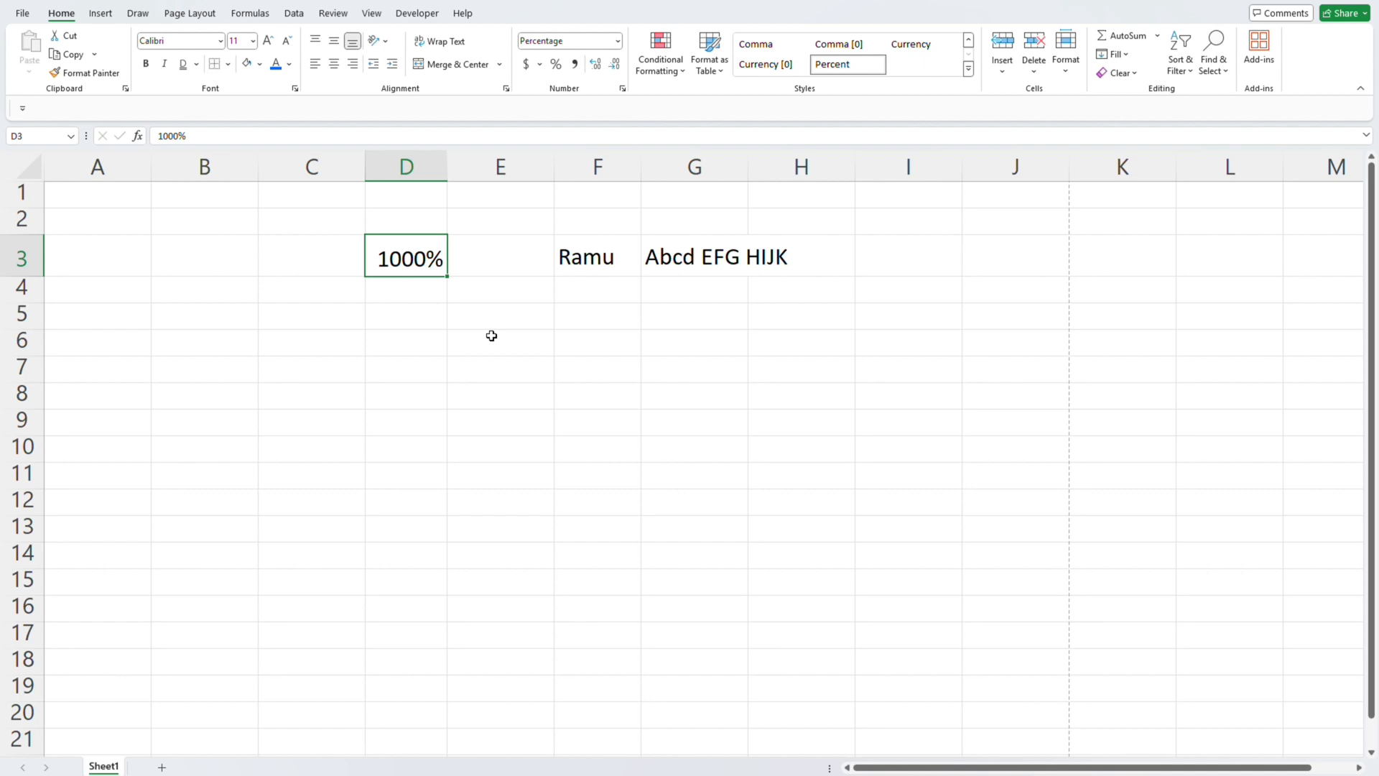
- Reset cell D3 to the General number format and center its value horizontally
key("alt+h")
type("n")
type("General")
key("Return")
key("alt+h")
key("a")
key("c")
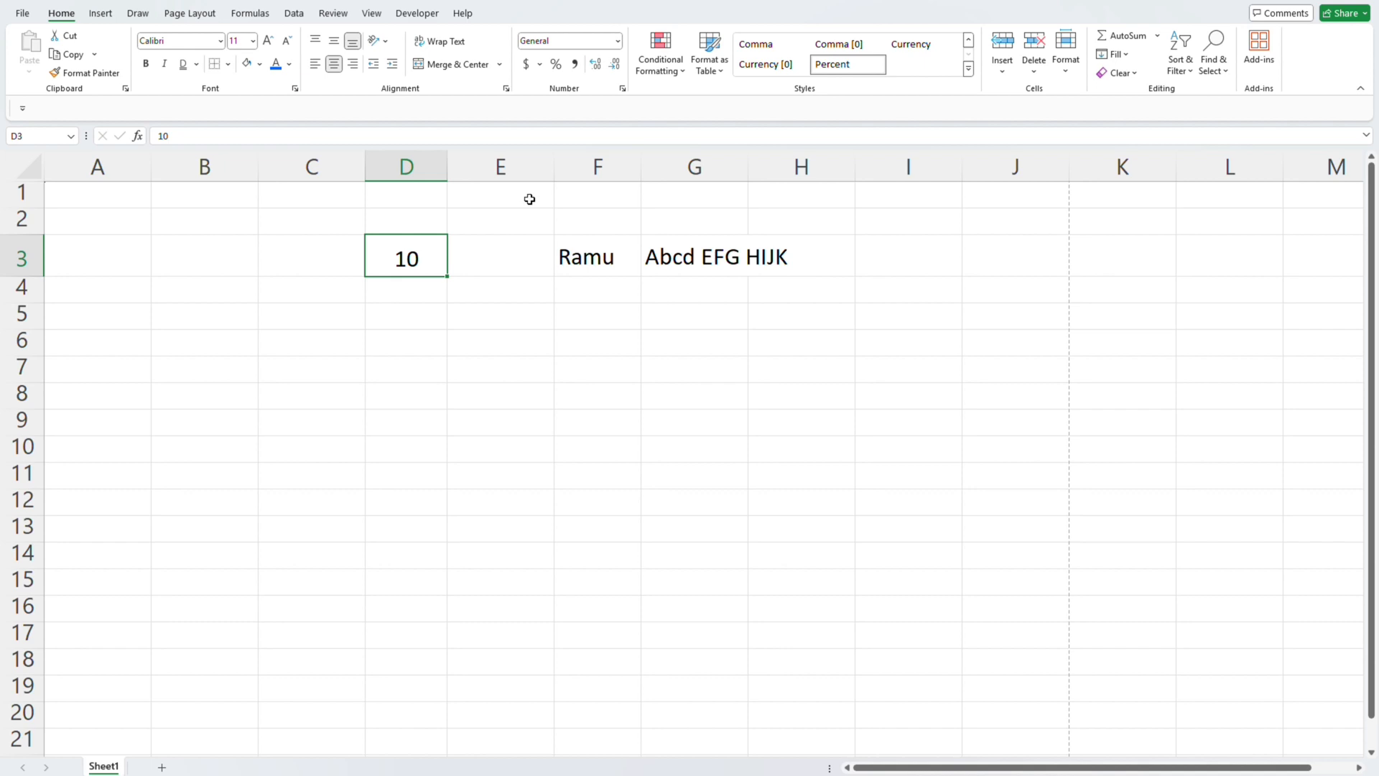
- Apply Comma Style to cell D3 and increase its display to four decimal places
left_click(577, 64)
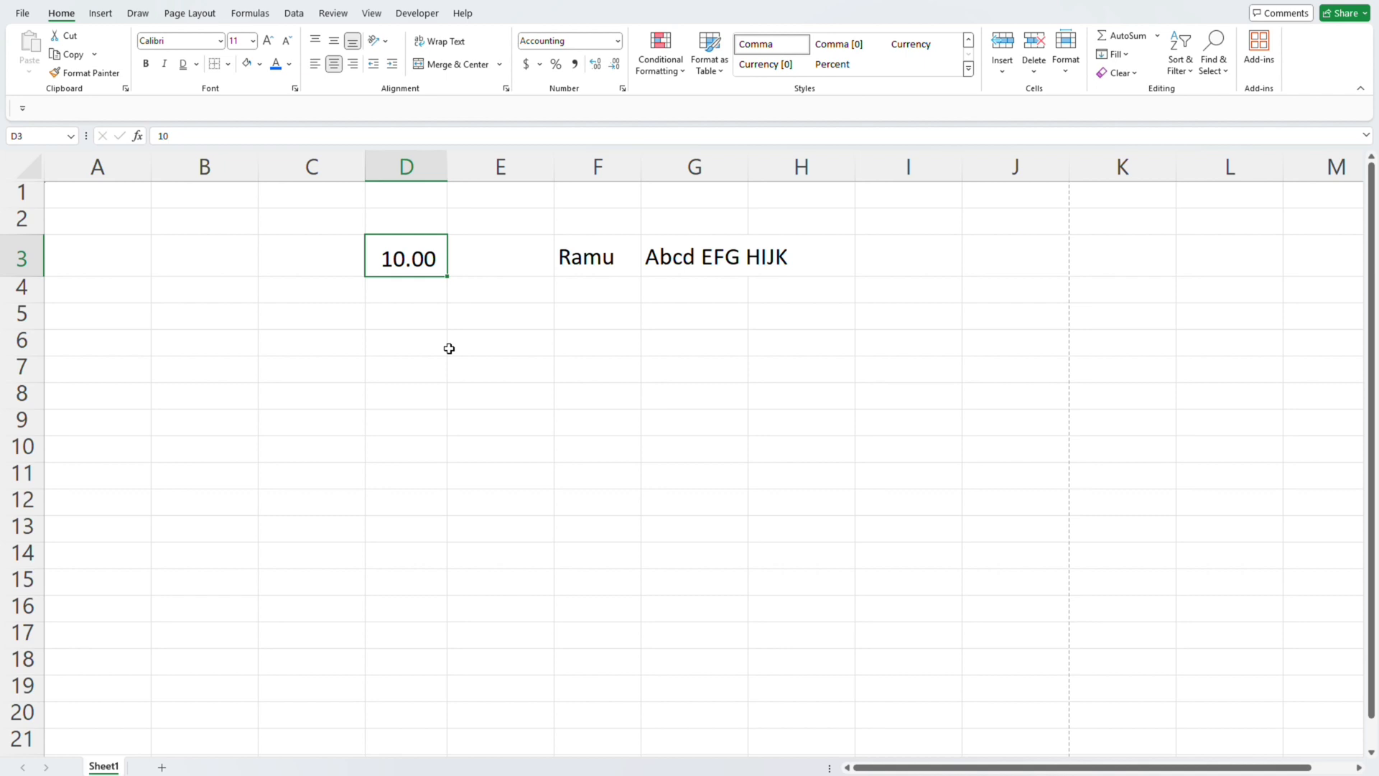
left_click(597, 63)
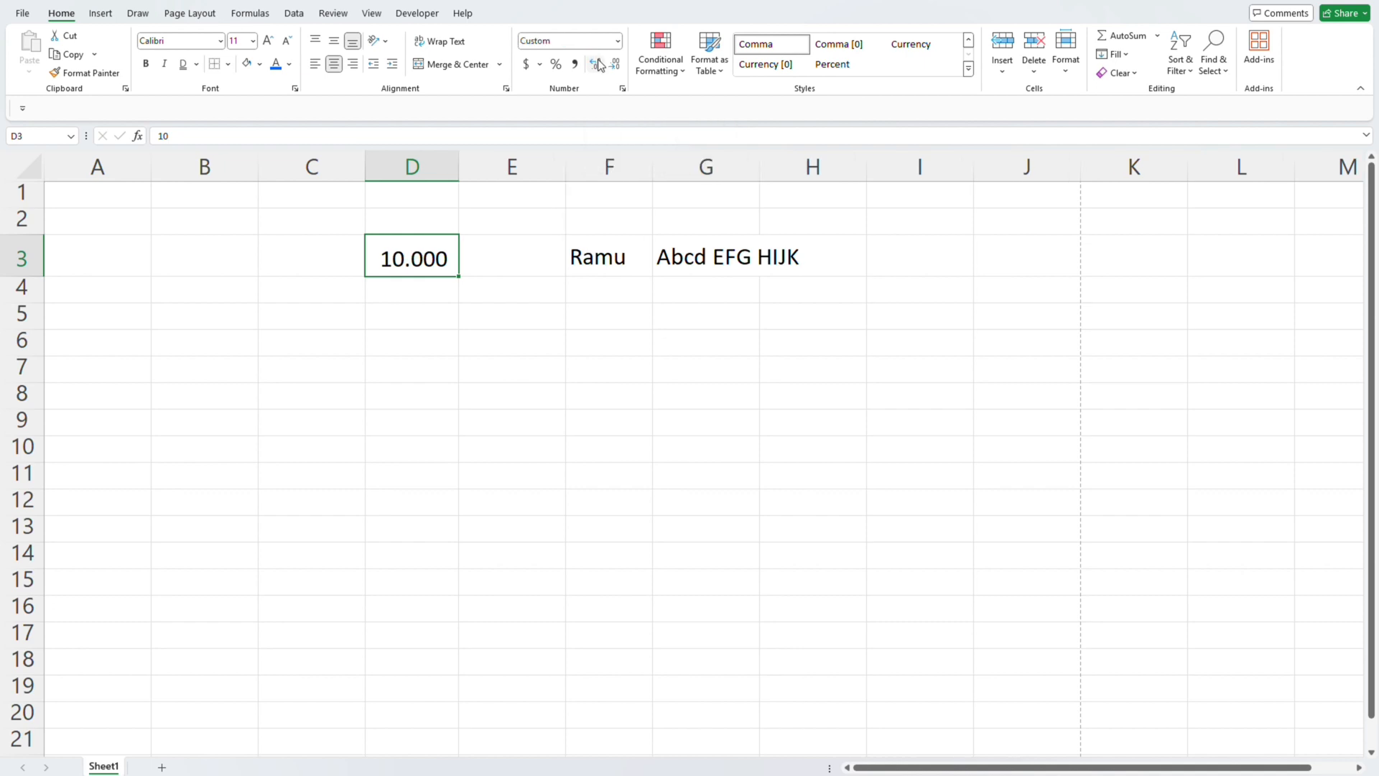
left_click(598, 63)
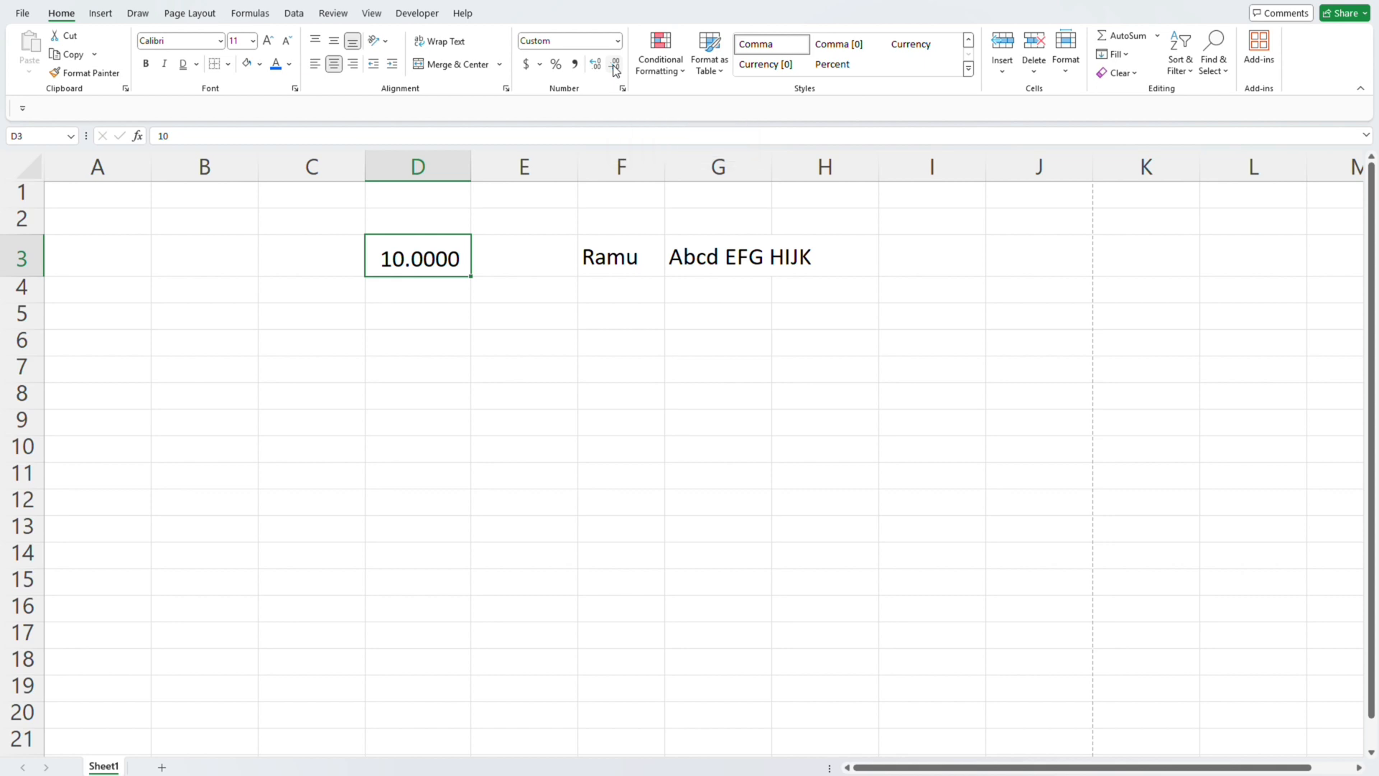
- Decrease the decimals of cell D3 until no decimal places are shown
left_click(616, 68)
left_click(615, 68)
left_click(616, 68)
left_click(616, 68)
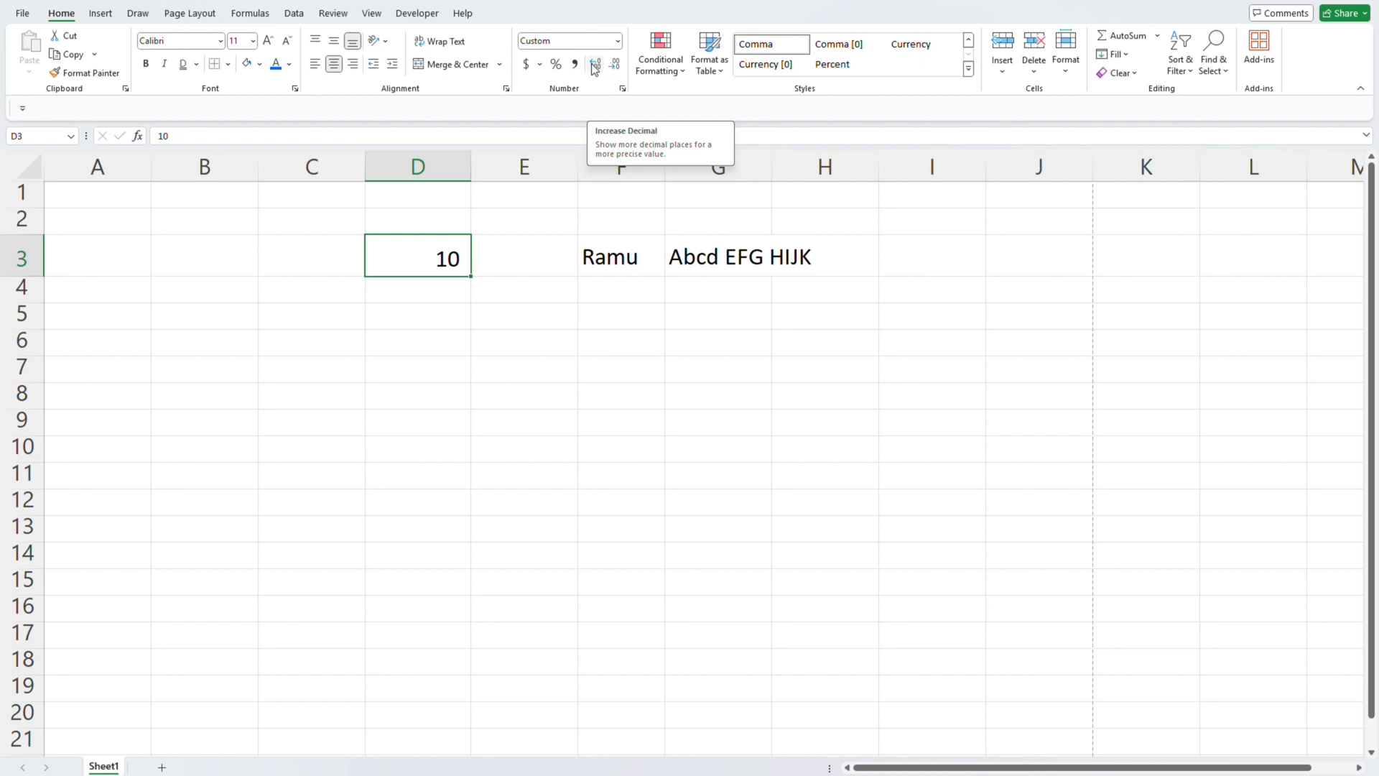
- Examine the number categories and custom format codes available for cell D3 in the Format Cells dialog, leaving the format as is
left_click(623, 90)
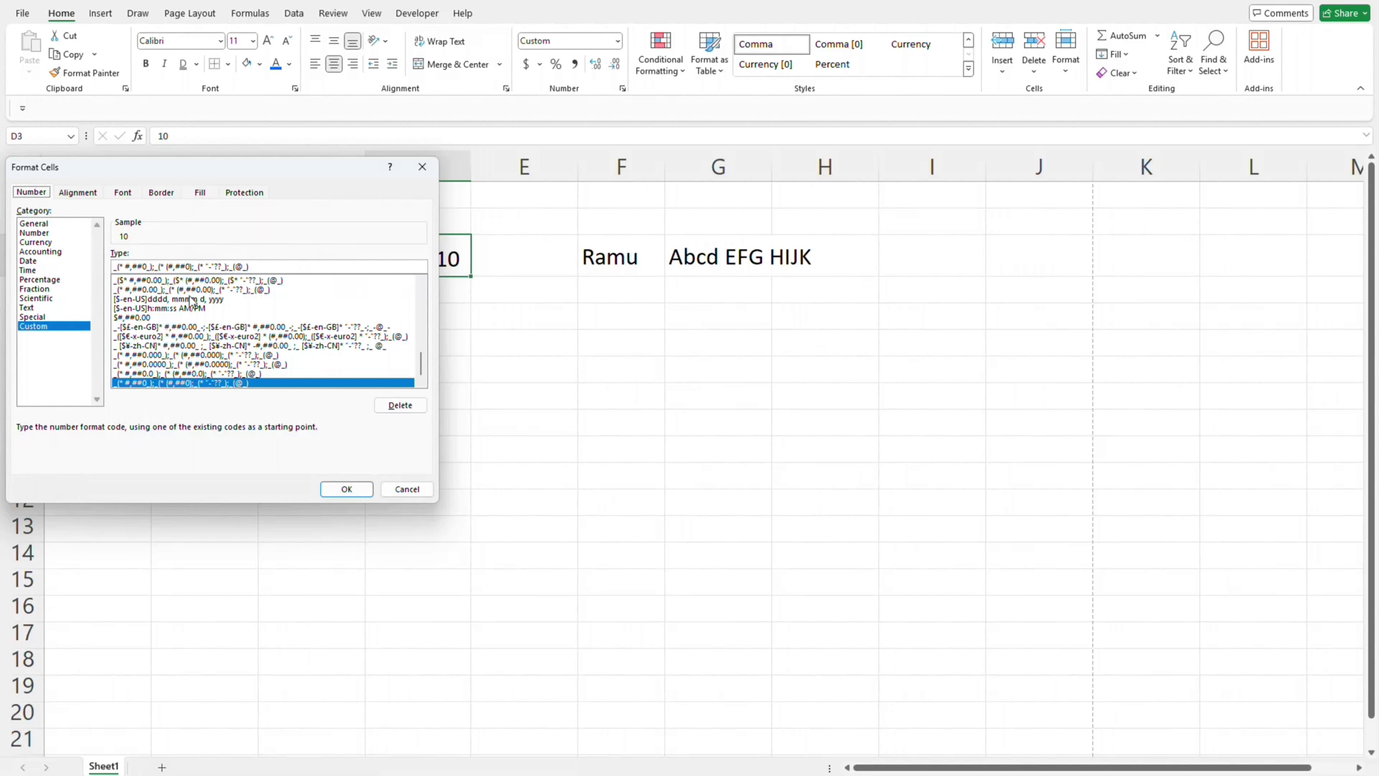
left_click_drag(243, 165, 680, 334)
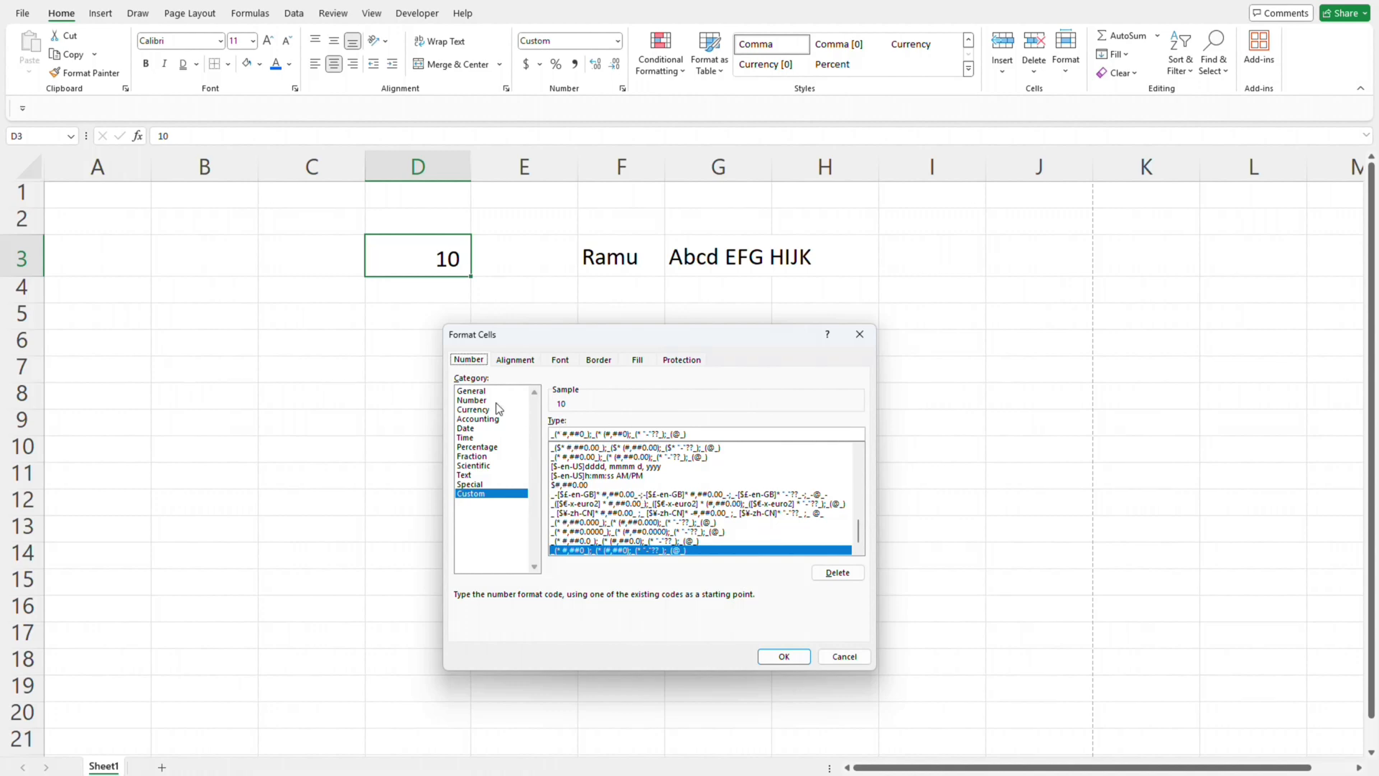
scroll(630, 486, "up", 1)
scroll(630, 485, "down", 1)
scroll(647, 518, "up", 2)
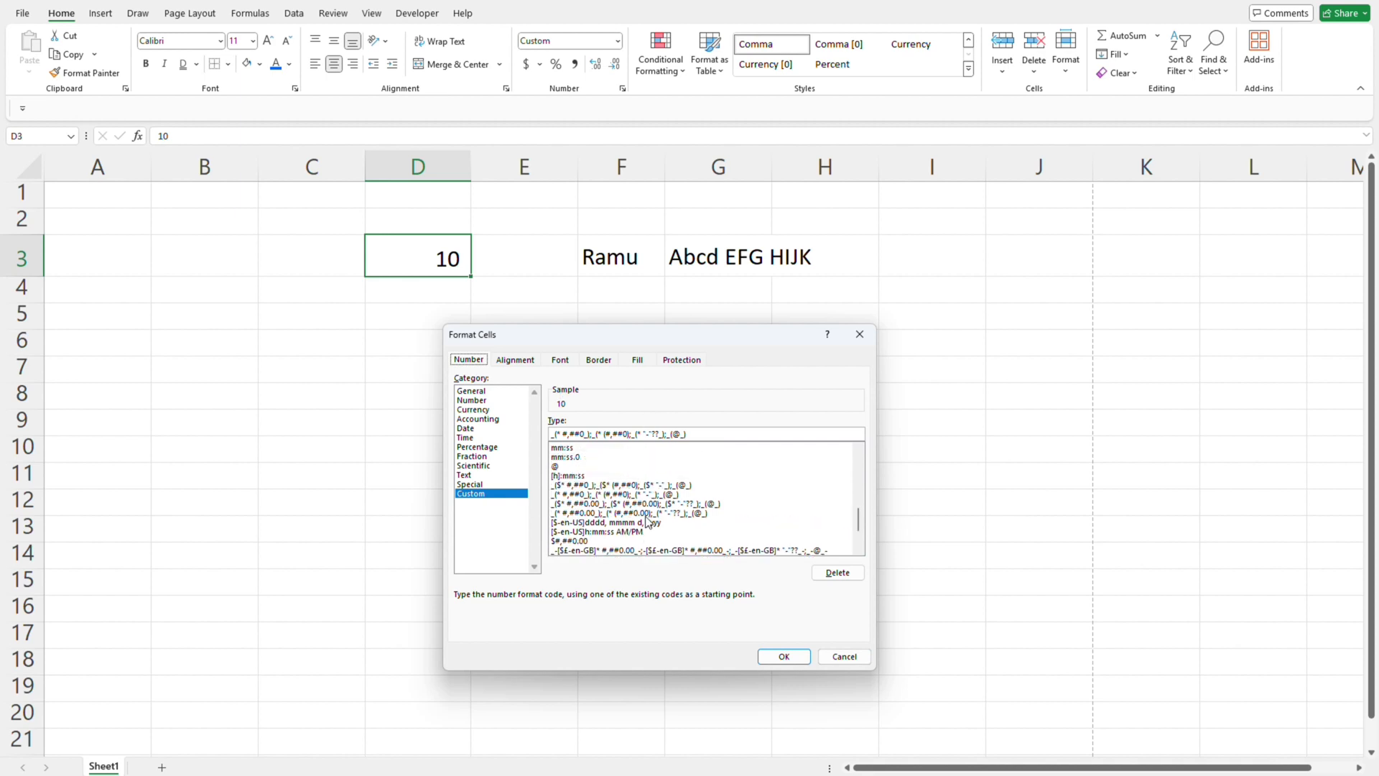
left_click(844, 657)
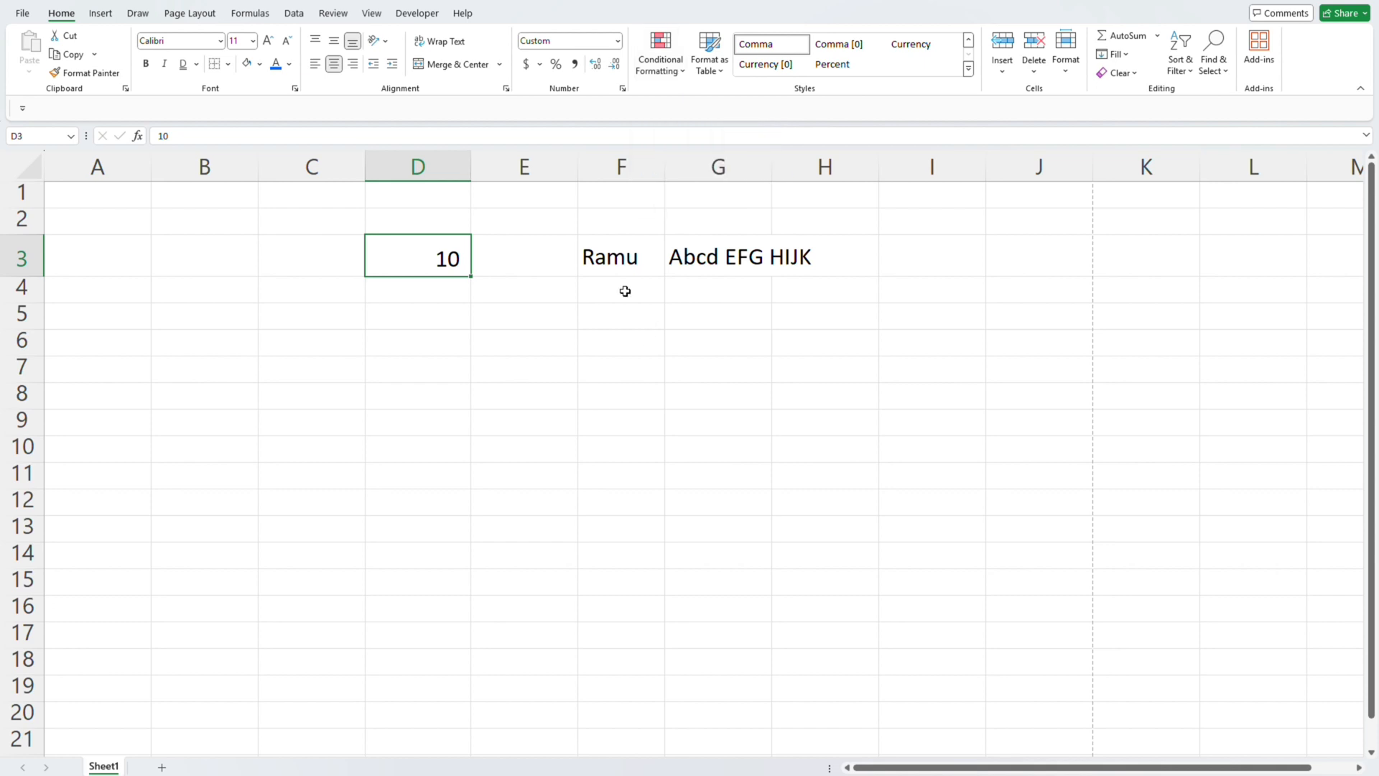
- Toggle the horizontal centering of cell D3
key("alt+h")
key("a")
key("c")
- Copy the name in cell F3 into cell G4, under the "Abcd EFG HIJK" entry
key("Right")
key("Right")
key("Down")
key("Down")
key("Up")
key("Up")
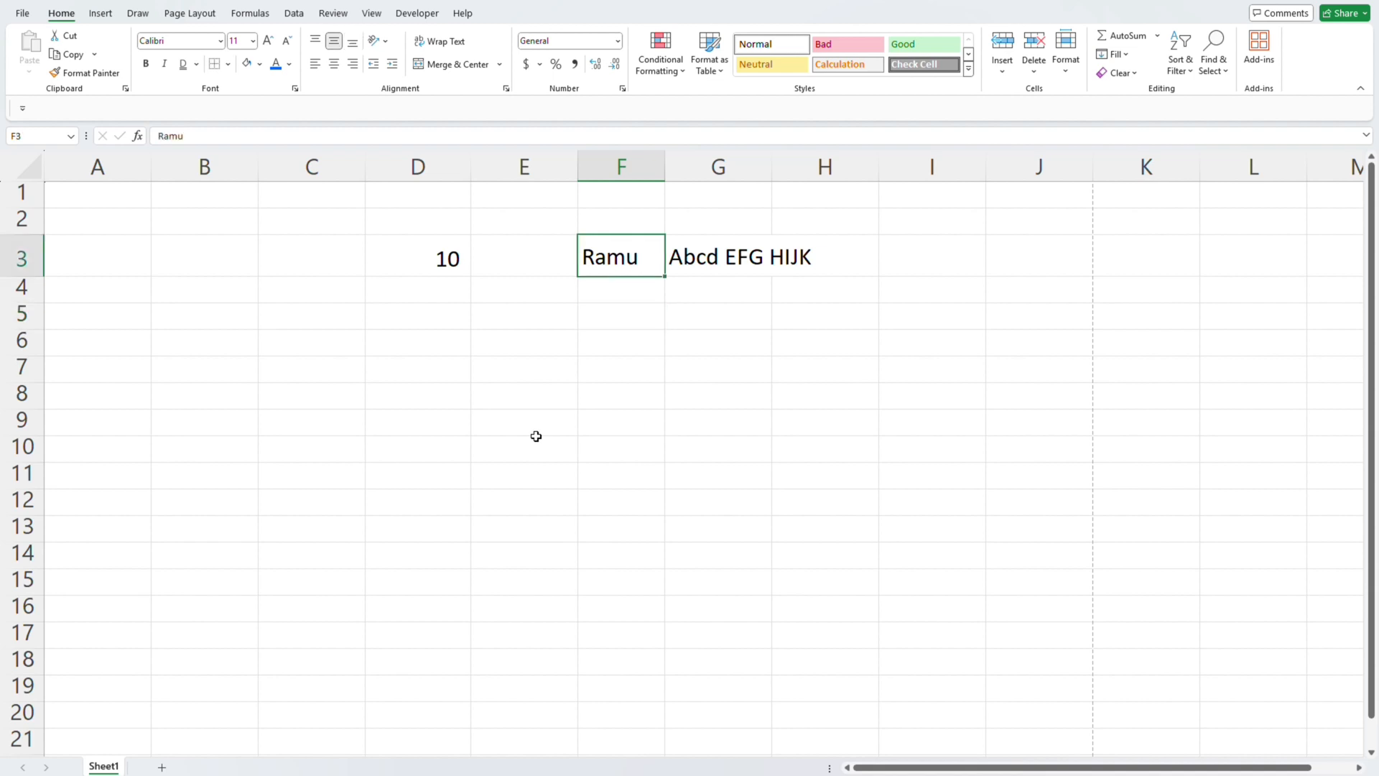
key("Right")
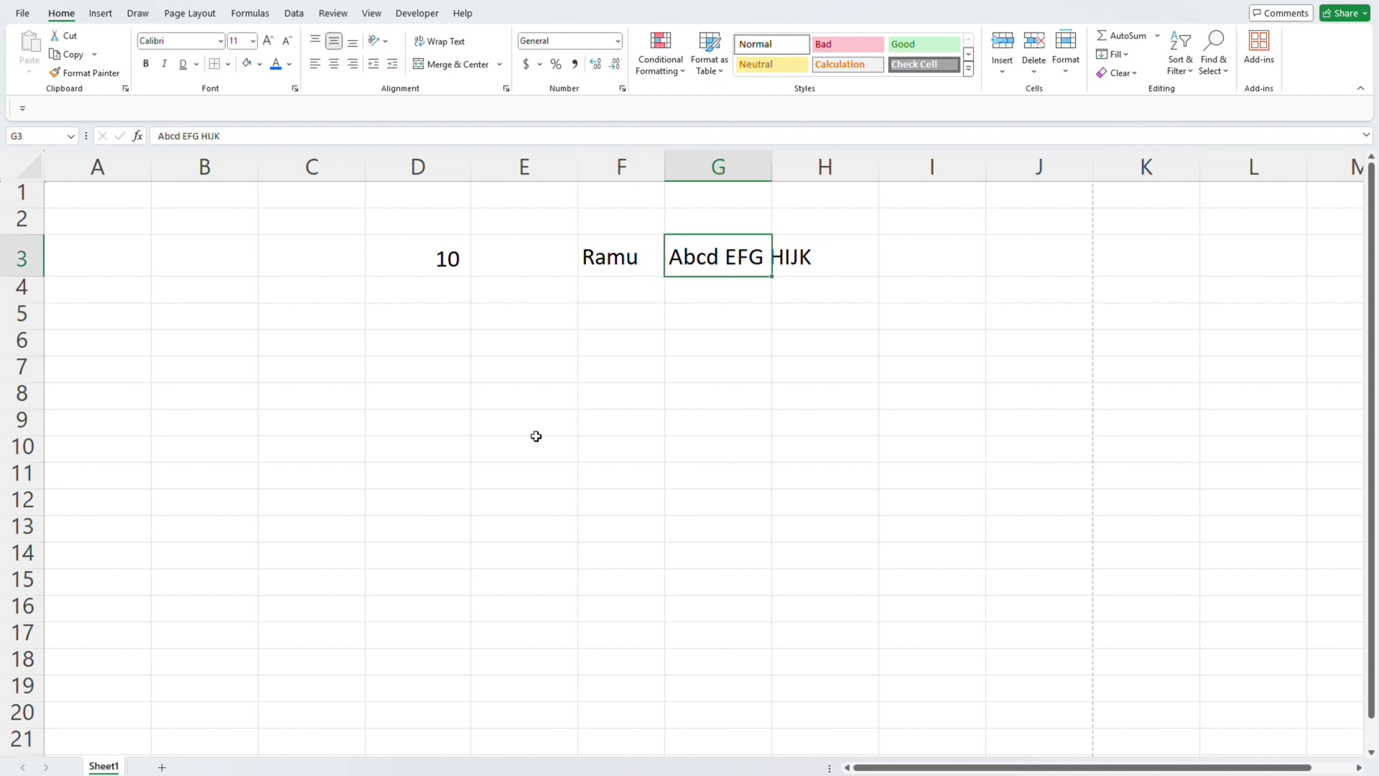
key("Left")
key("ctrl+c")
key("Down")
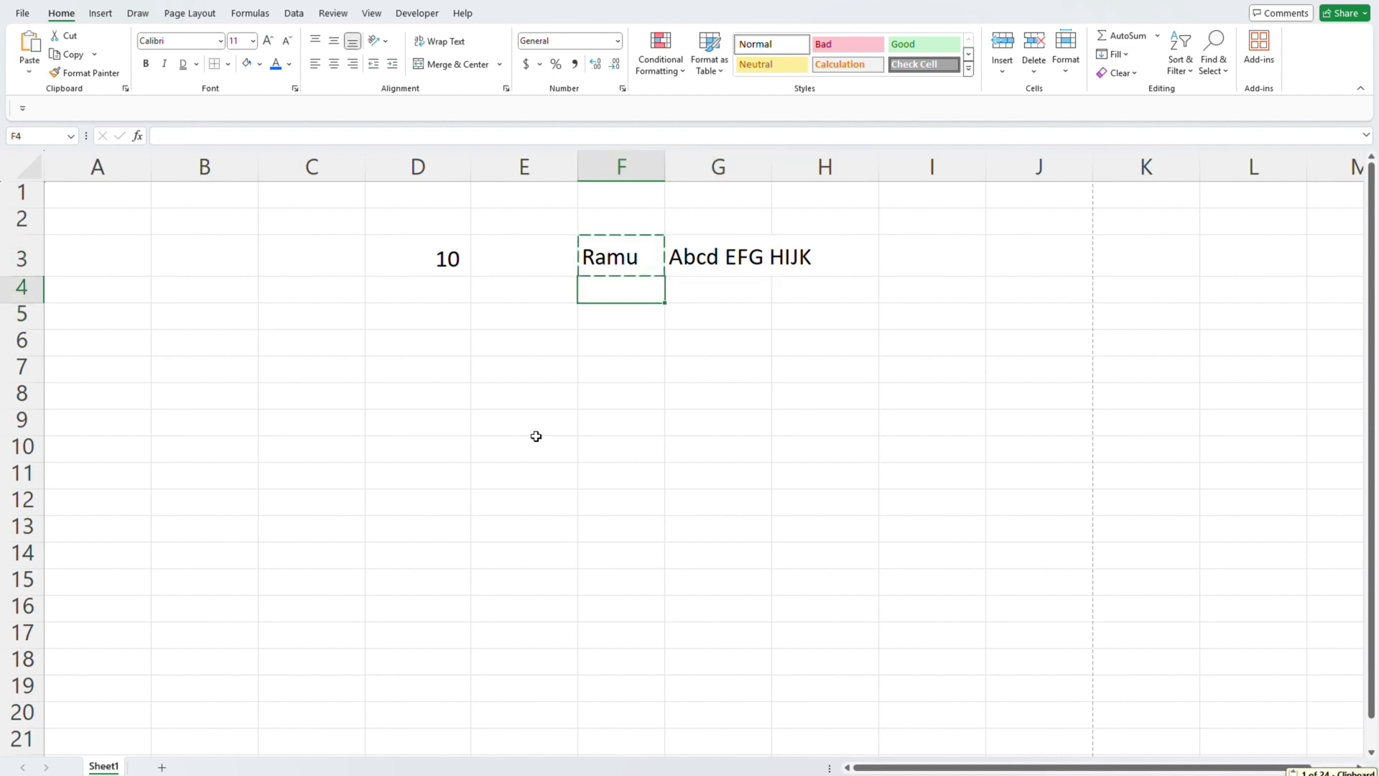
key("Right")
key("ctrl+v")
- Copy the two entries in G3:G4 and paste them directly underneath, starting at G5
key("shift+Up")
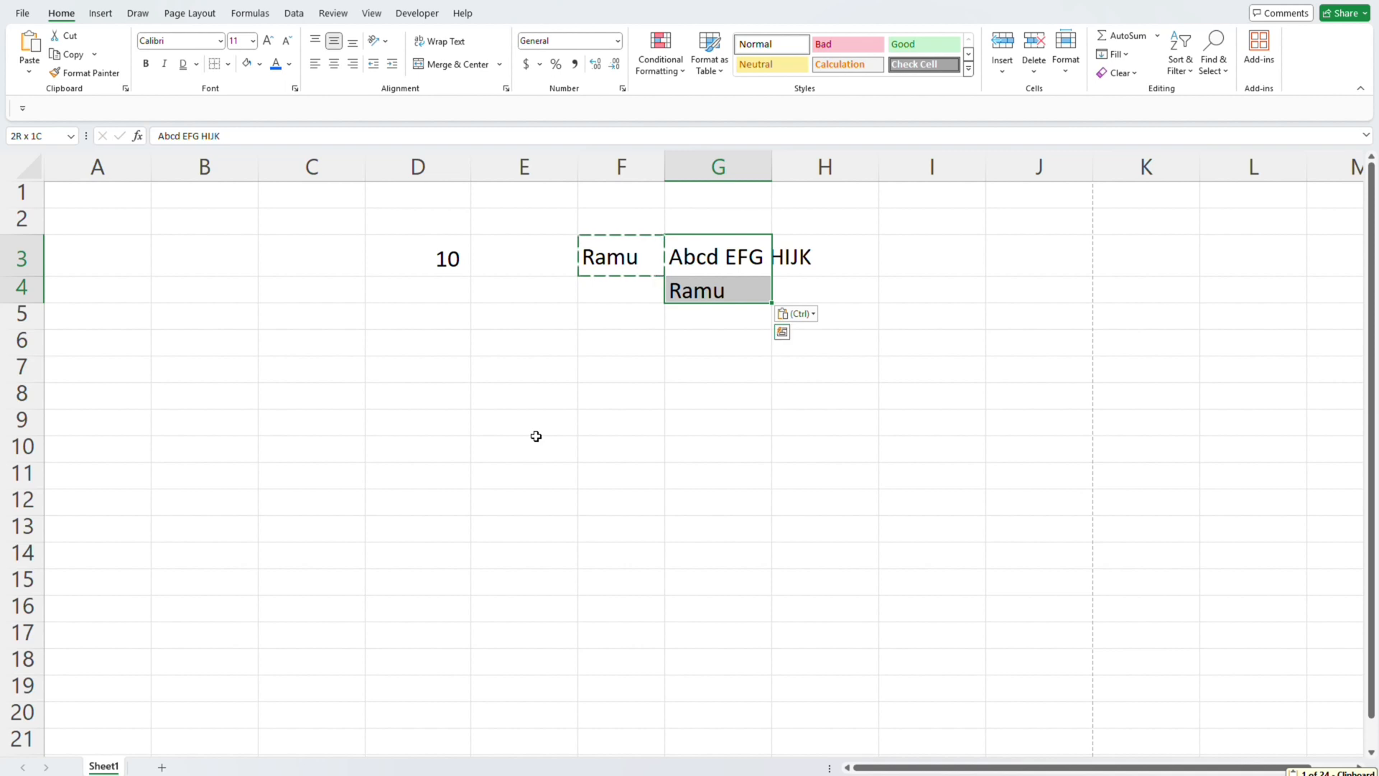
key("ctrl+c")
key("shift+Down")
key("Down")
key("ctrl+v")
- Paste the copied pair of entries again at G7, G9 and G11, filling column G down to row 12
key("Down")
key("Down")
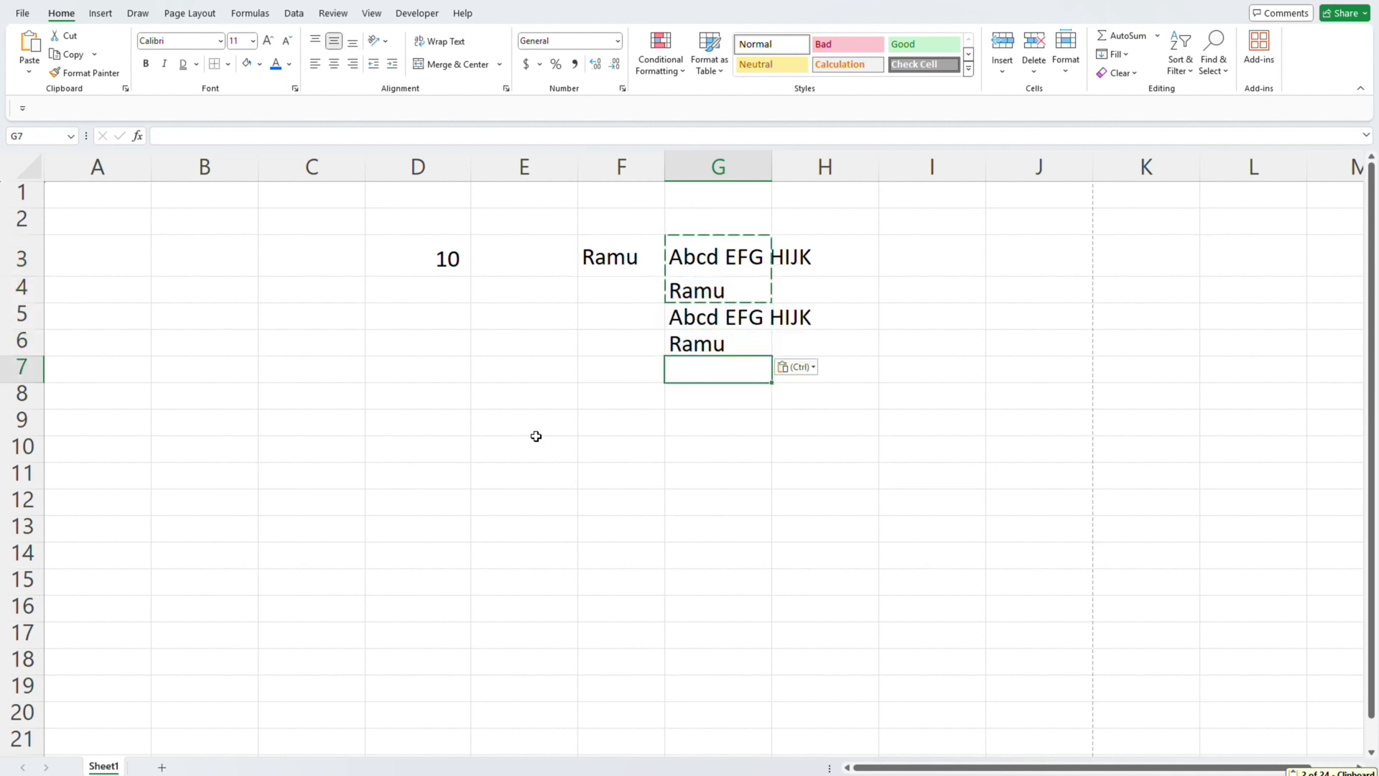
key("ctrl+v")
key("Down")
key("Down")
key("ctrl+v")
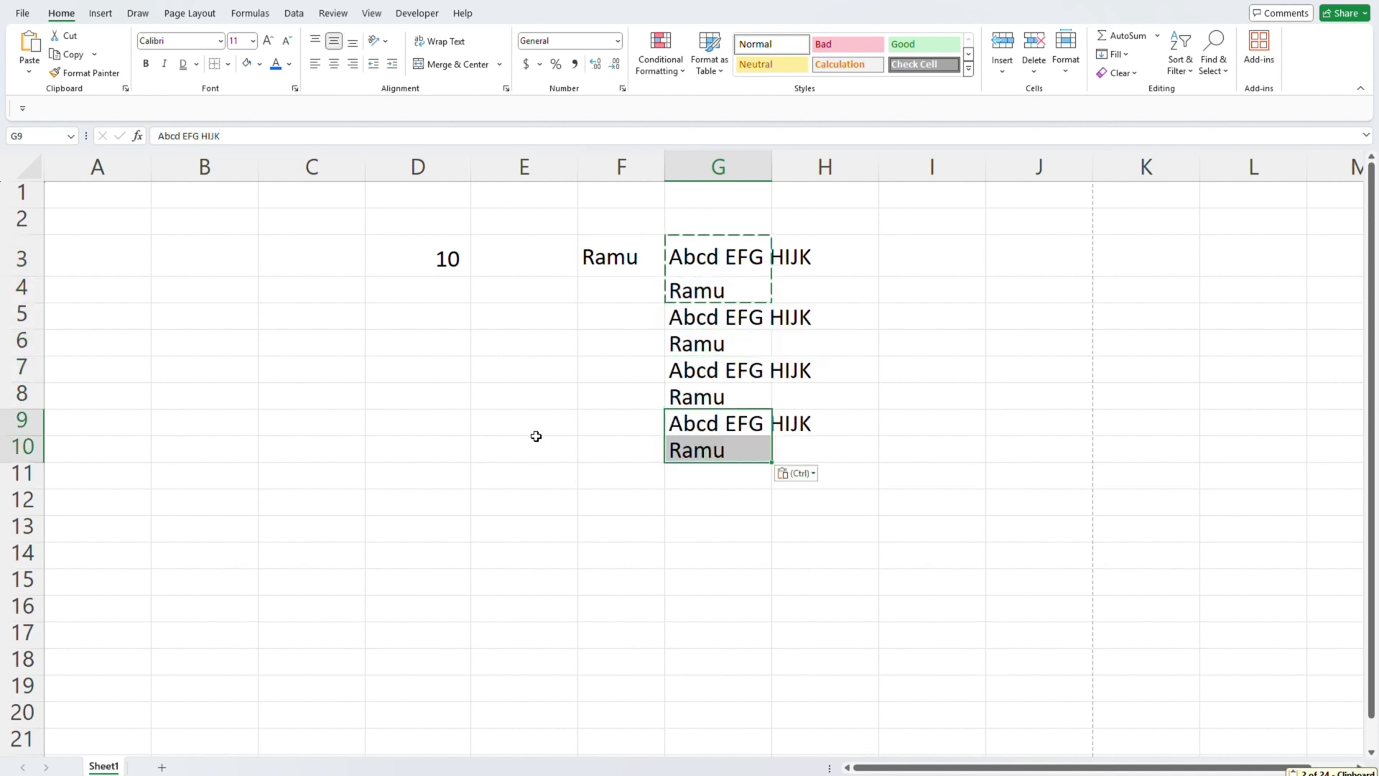
key("Down")
key("Down")
key("Down")
key("Up")
key("ctrl+v")
key("shift+Up")
key("Escape")
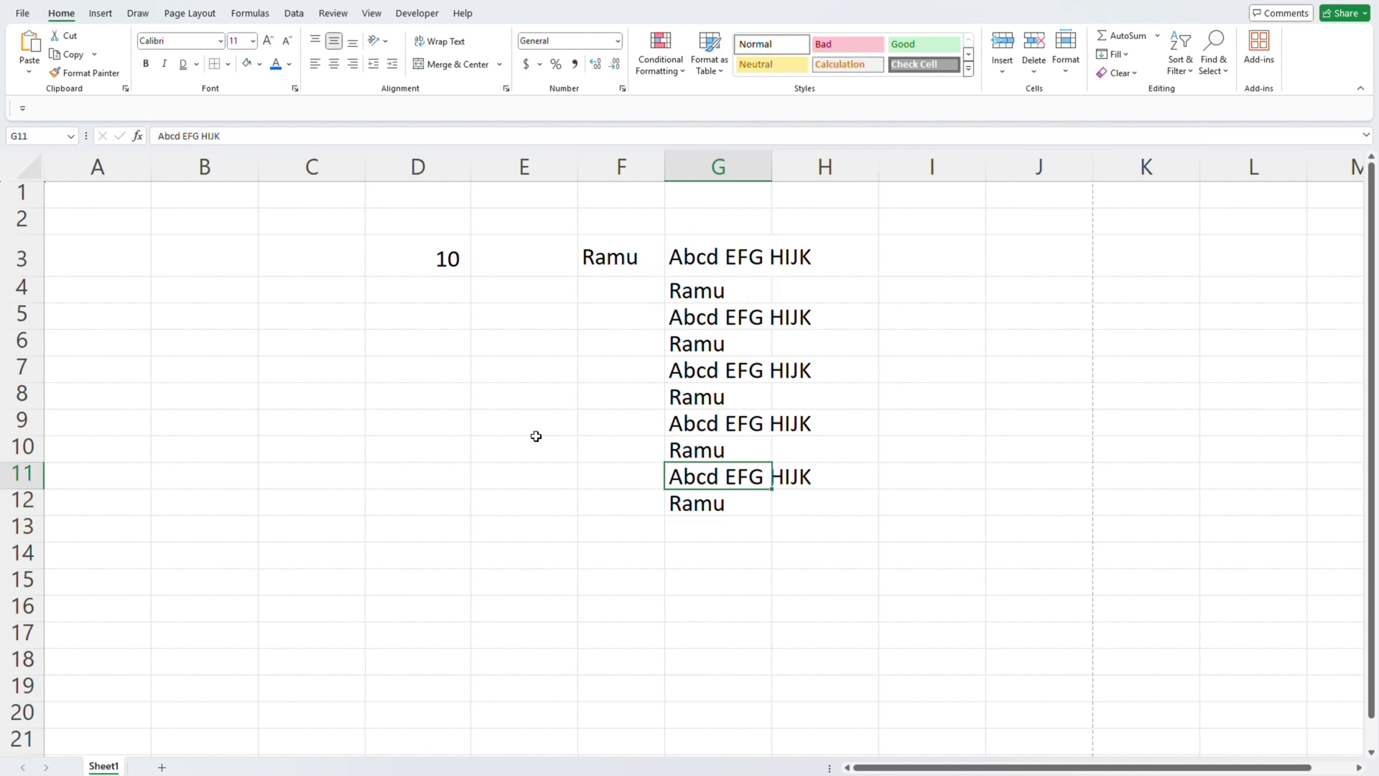
- Delete the original name from cell F3
key("Left")
key("ctrl+Up")
key("Delete")
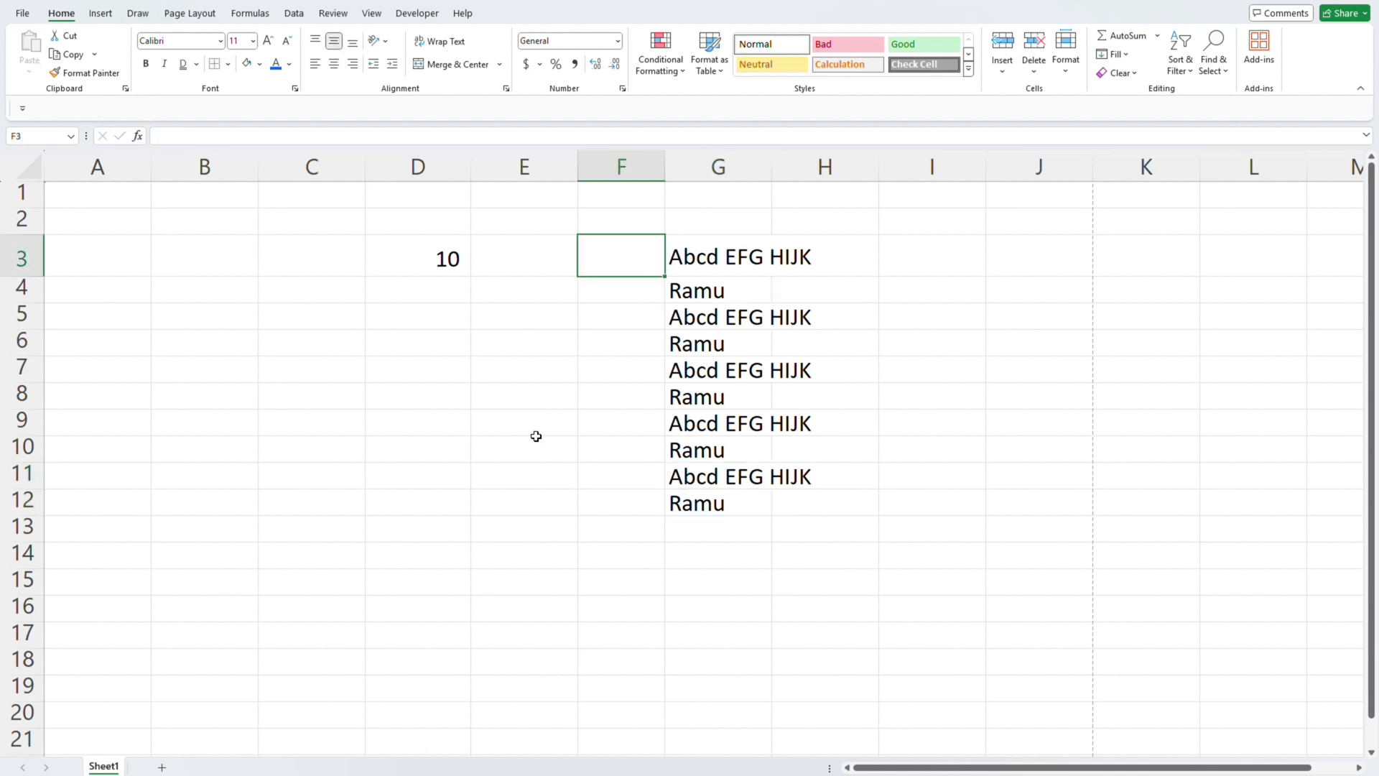
- AutoFit column G to the entries in G3:G12 and center them horizontally
key("Right")
key("ctrl+shift+Down")
key("alt+o")
key("c")
key("a")
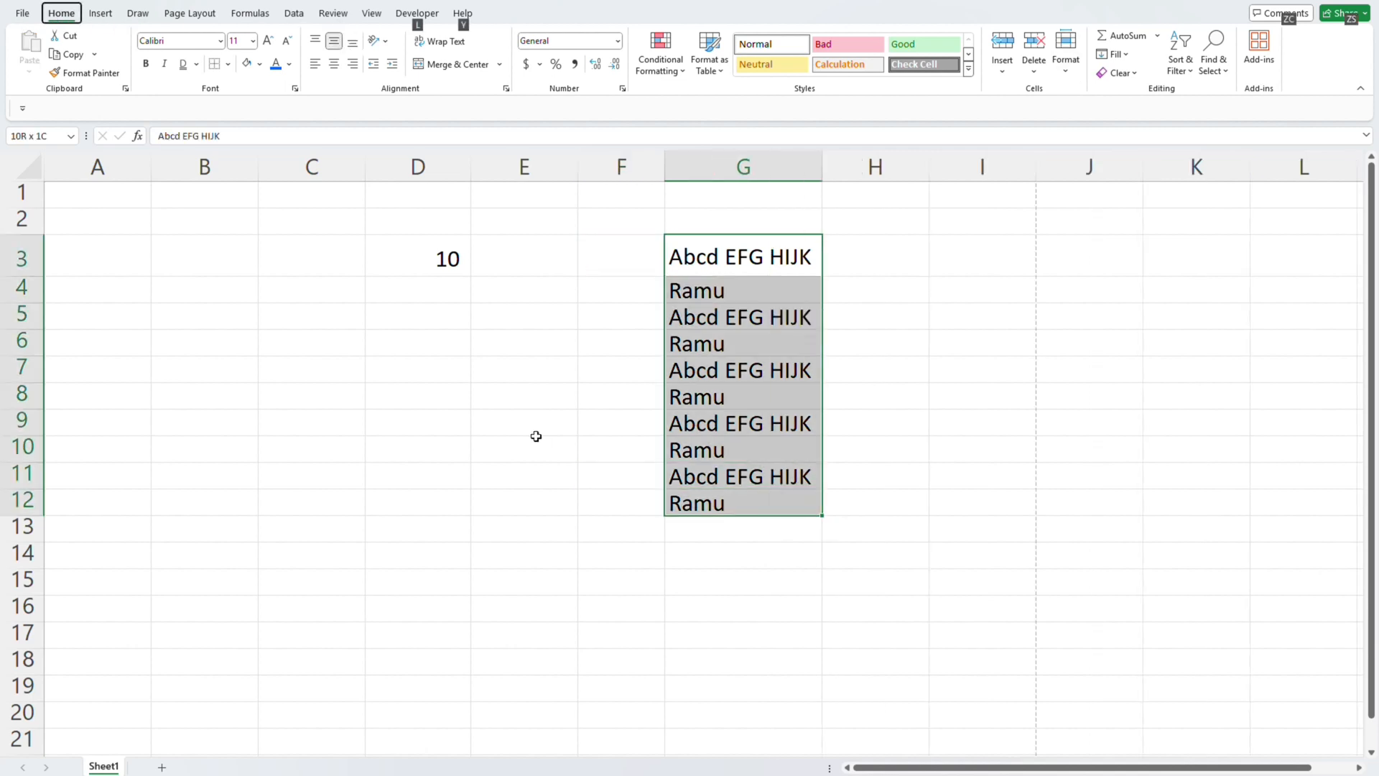
key("h")
key("a")
key("c")
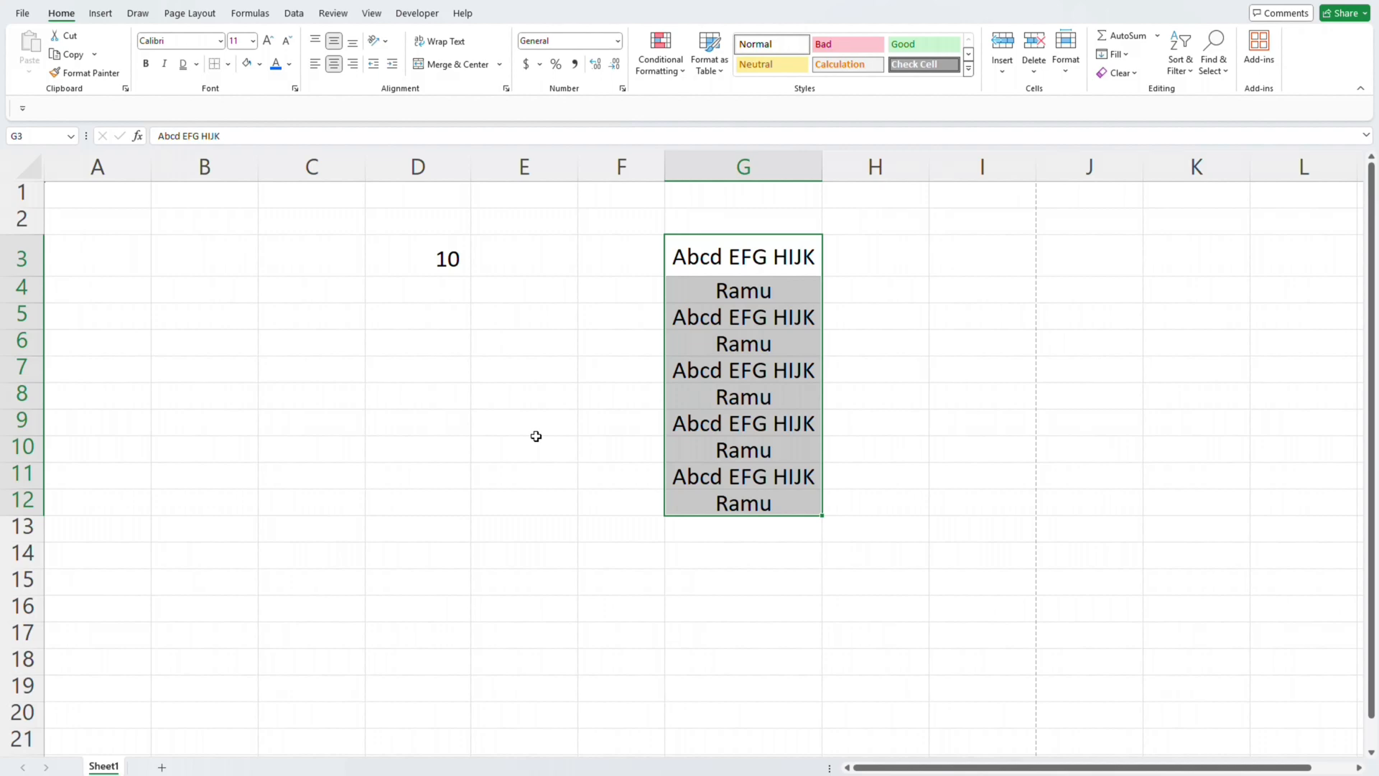
- Review the list in G3:G12, picking out the repeated name in G4, G6, G8, G10 and G12
key("Right")
key("Left")
key("ctrl+shift+Down")
key("Up")
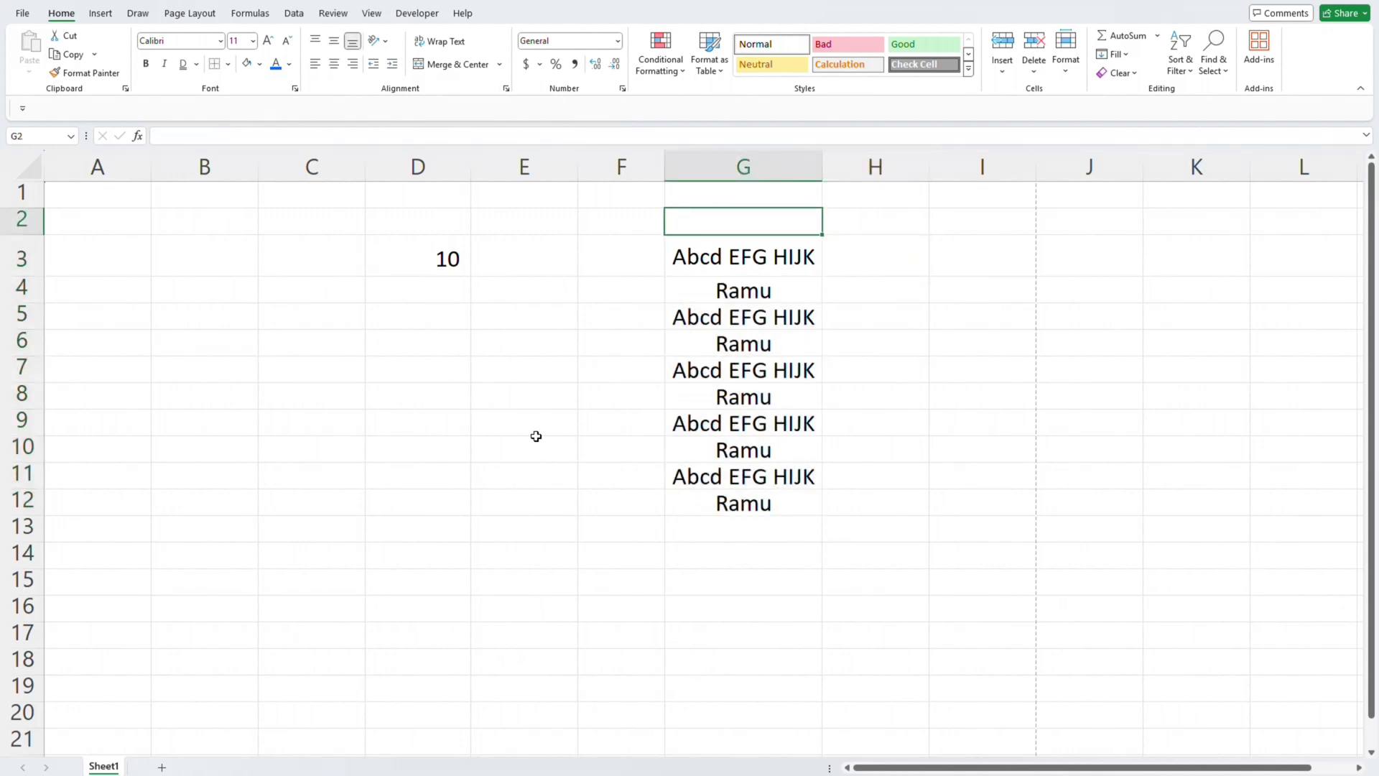
key("Down")
key("ctrl+shift+Down")
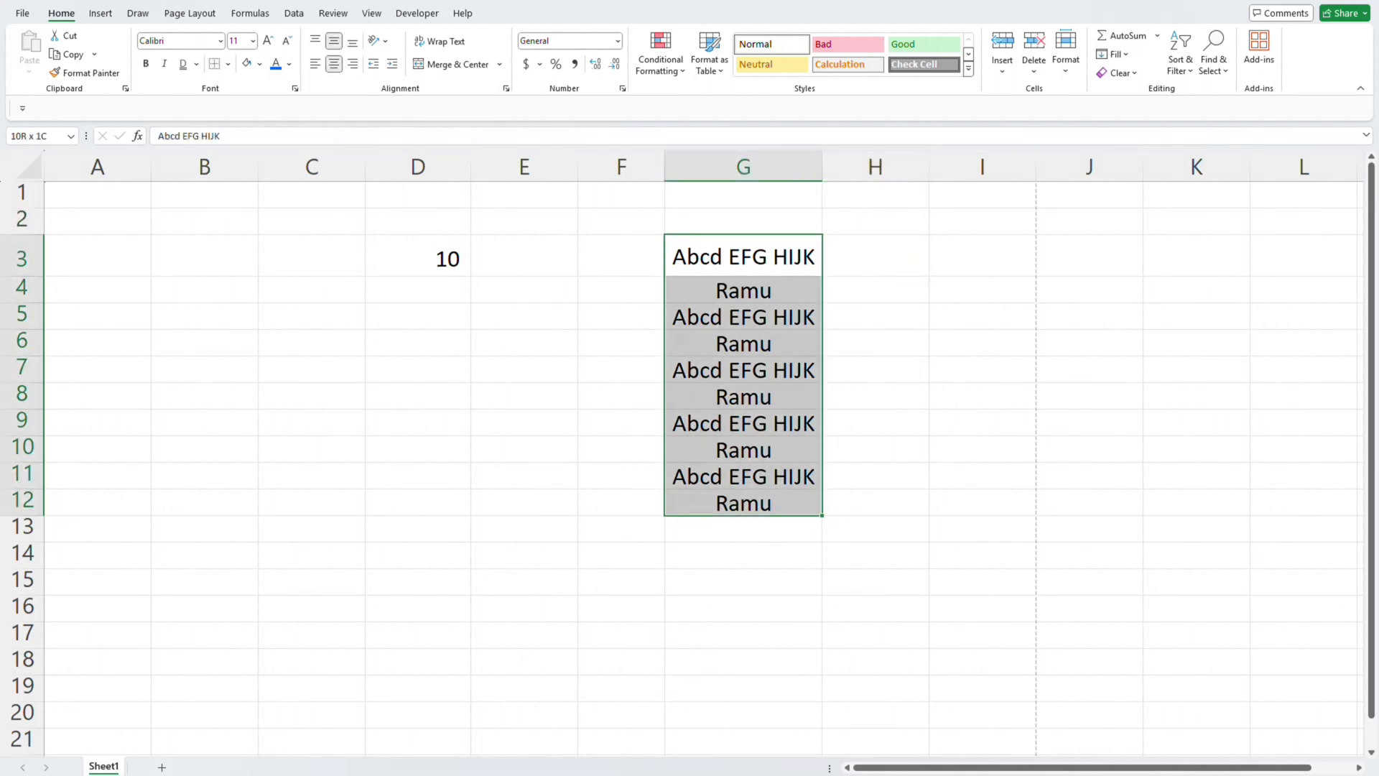
left_click(757, 290)
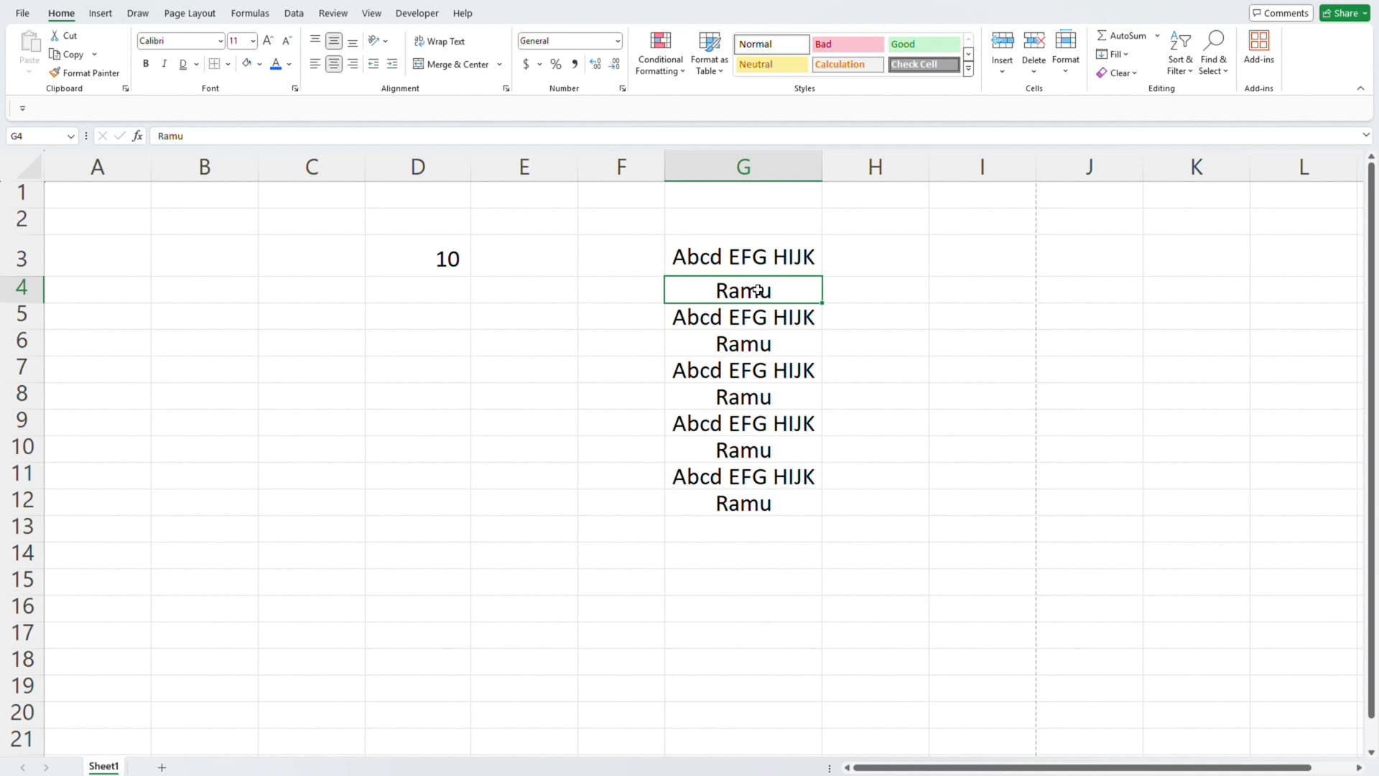
left_click(780, 352)
left_click(761, 399)
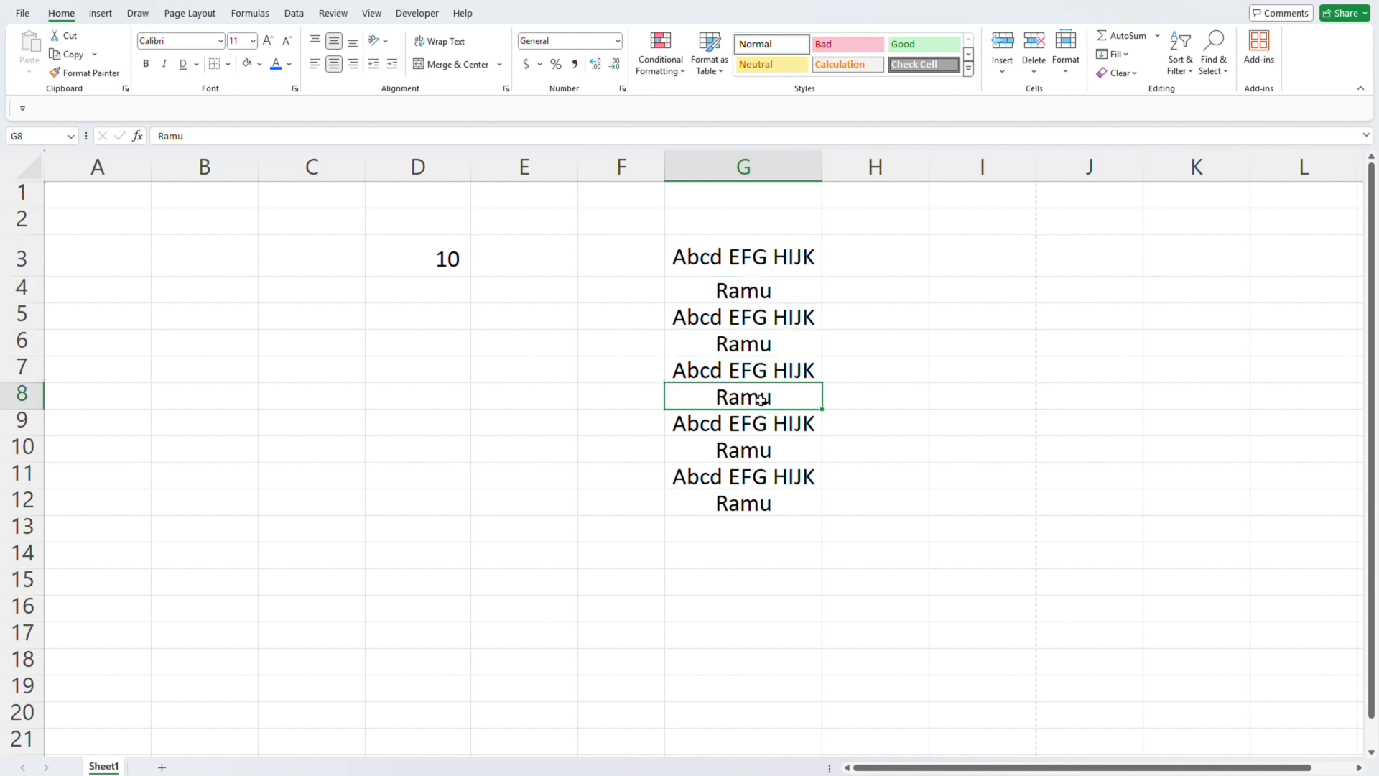
left_click(767, 455)
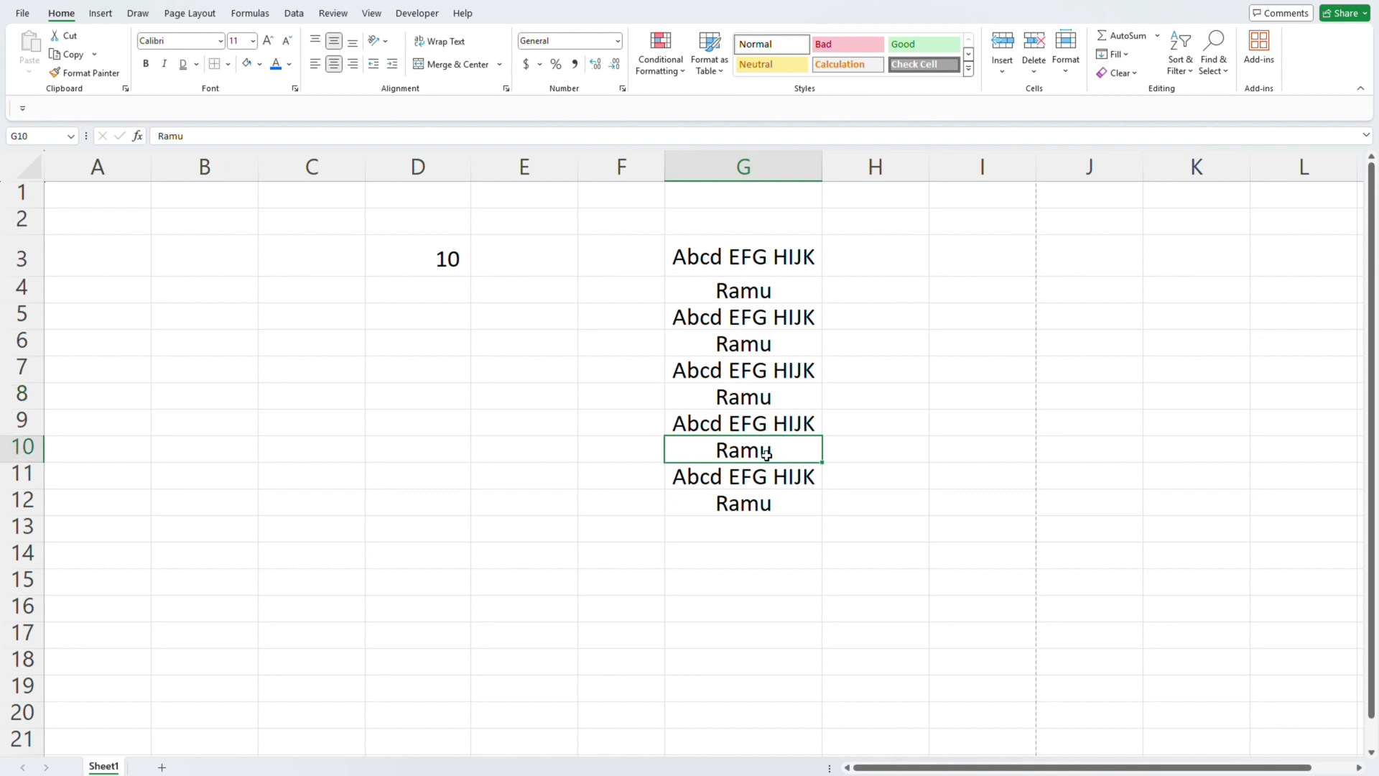
left_click(762, 505)
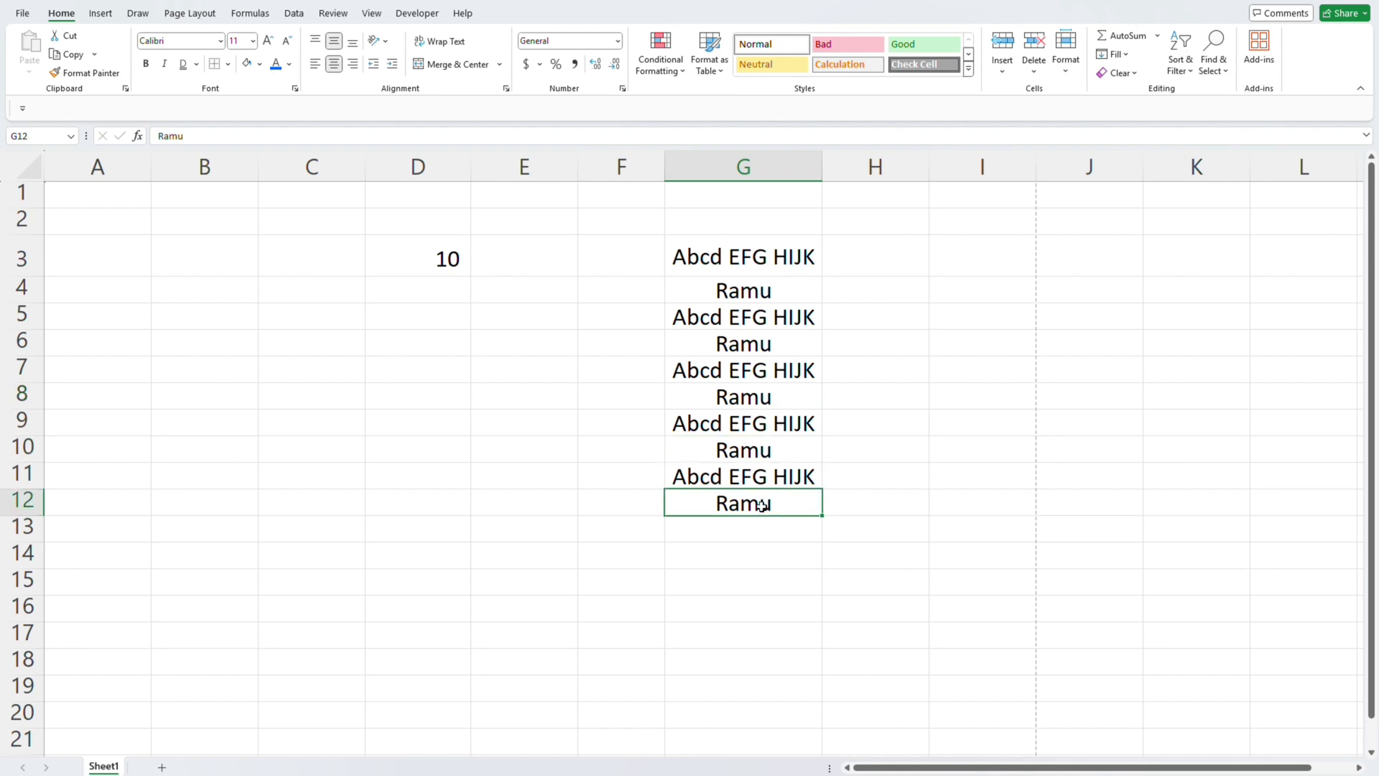
- Select G3:G12 and examine the Conditional Formatting rule types, including the Highlight Cells Rules
left_click(681, 72)
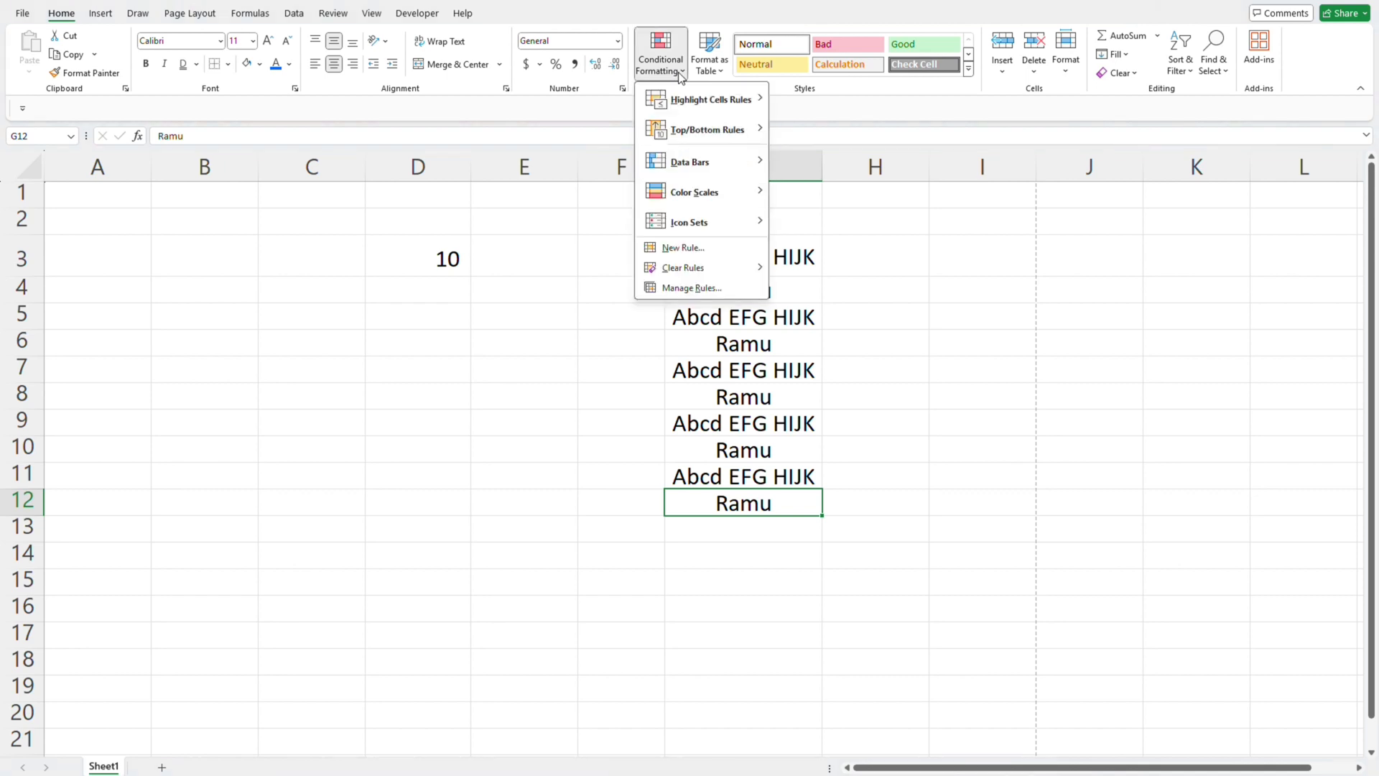
left_click(837, 305)
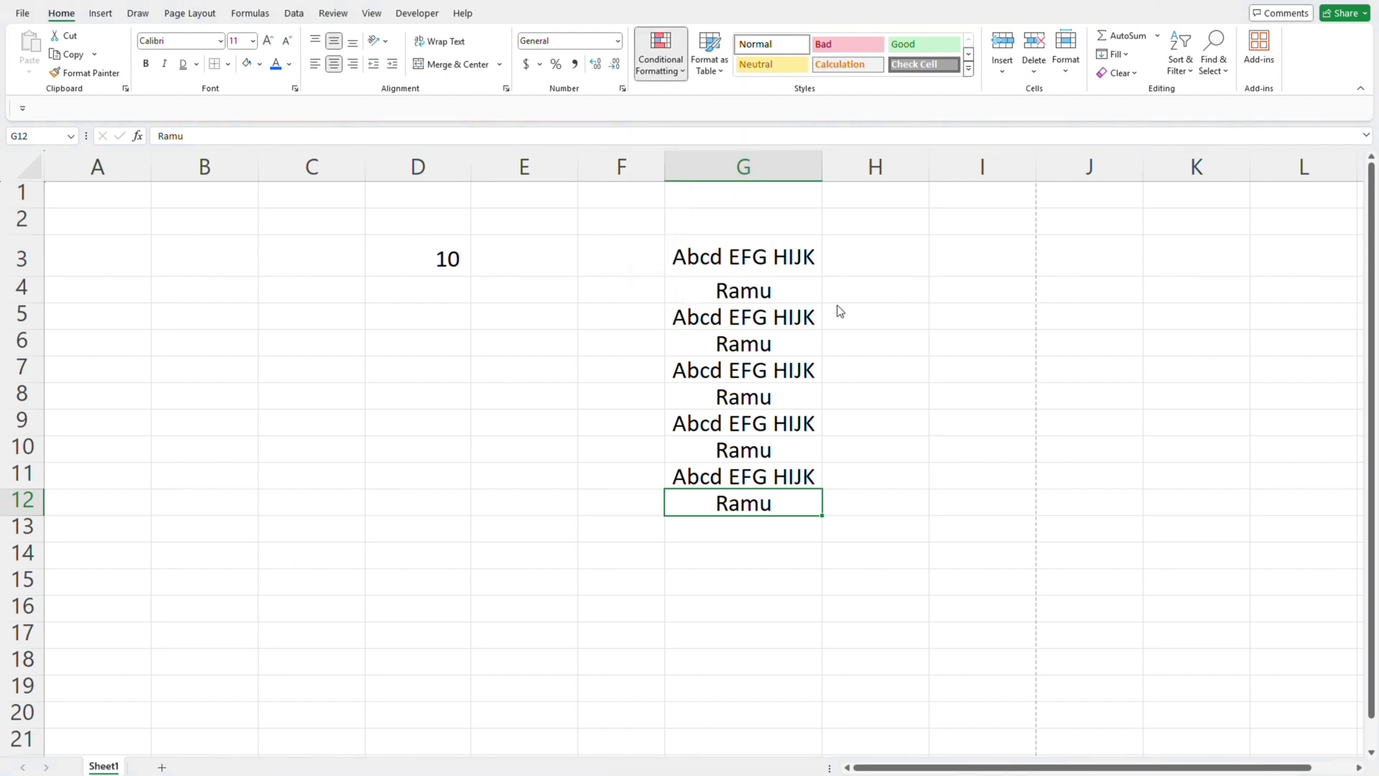
left_click(777, 257)
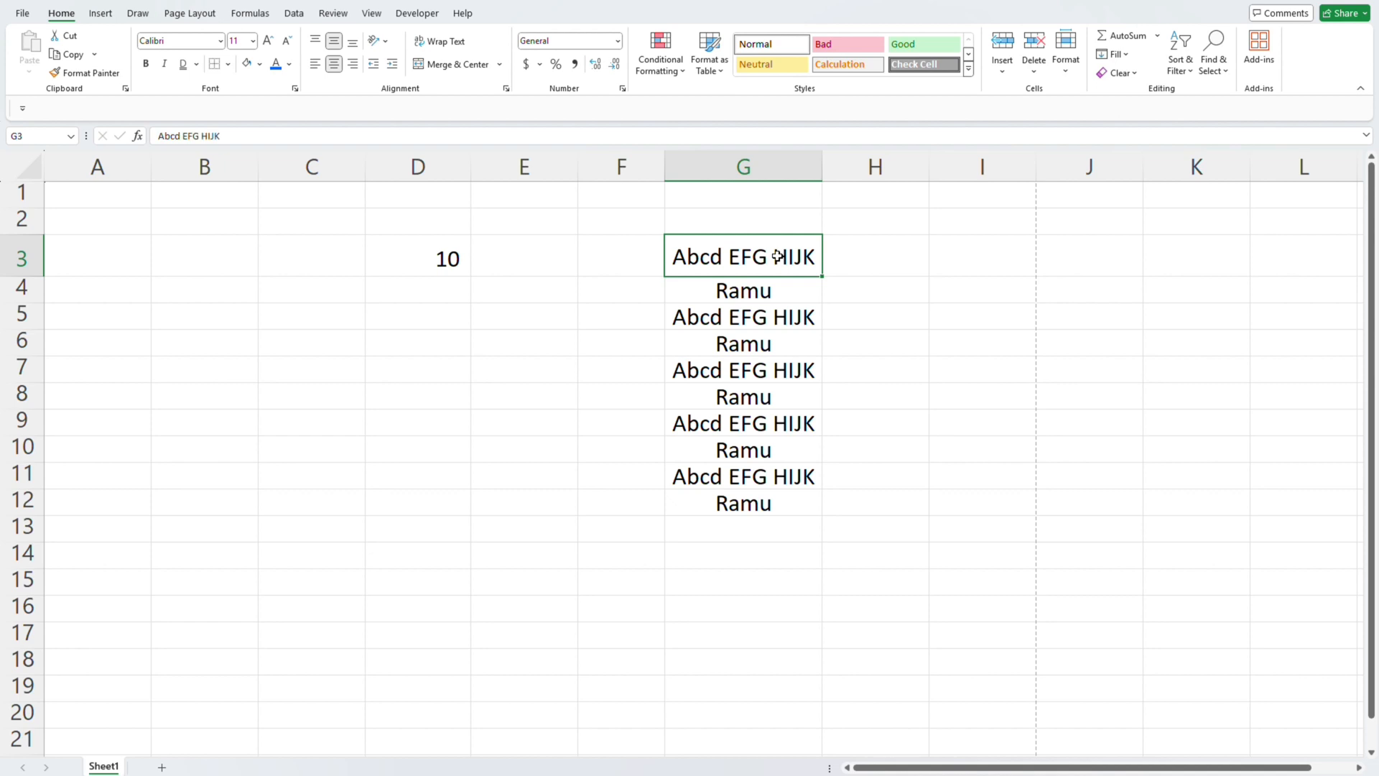
key("ctrl+shift+Down")
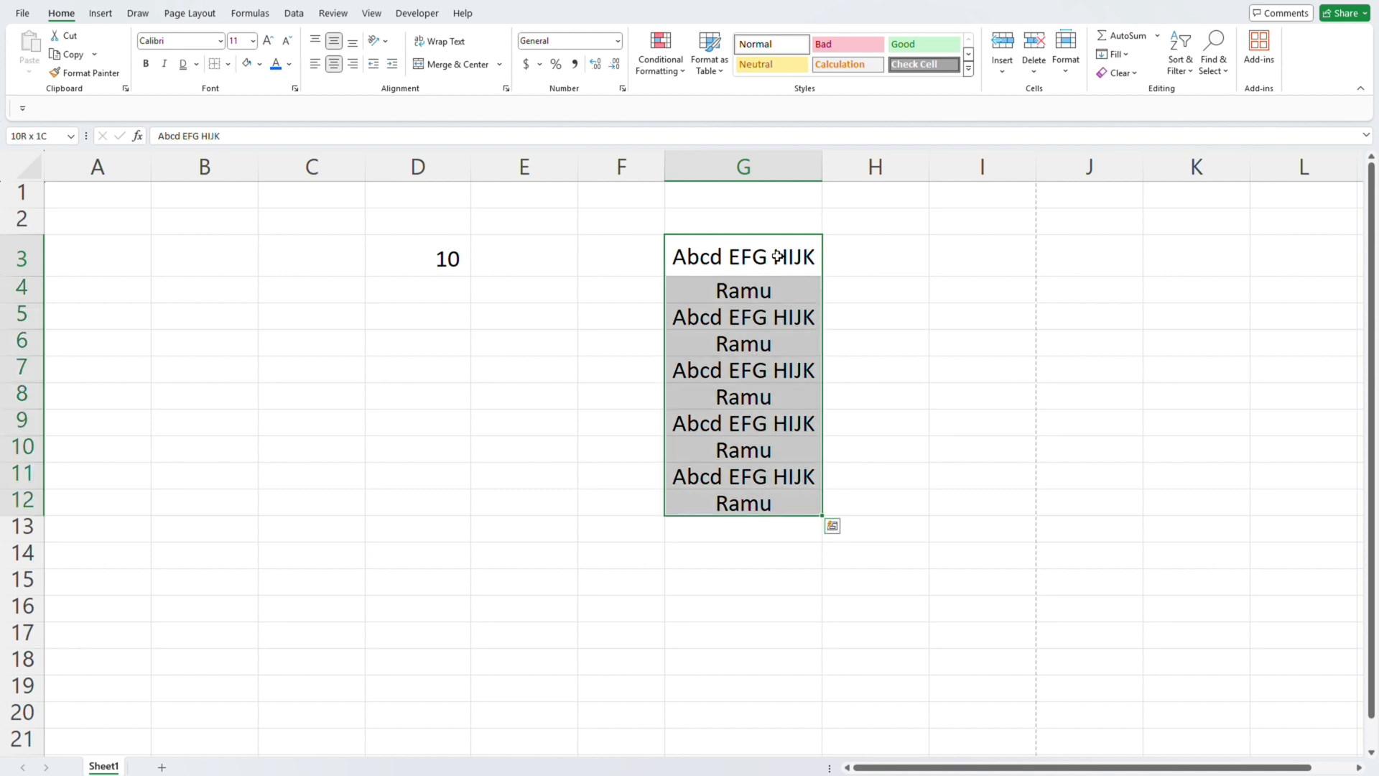
left_click(670, 75)
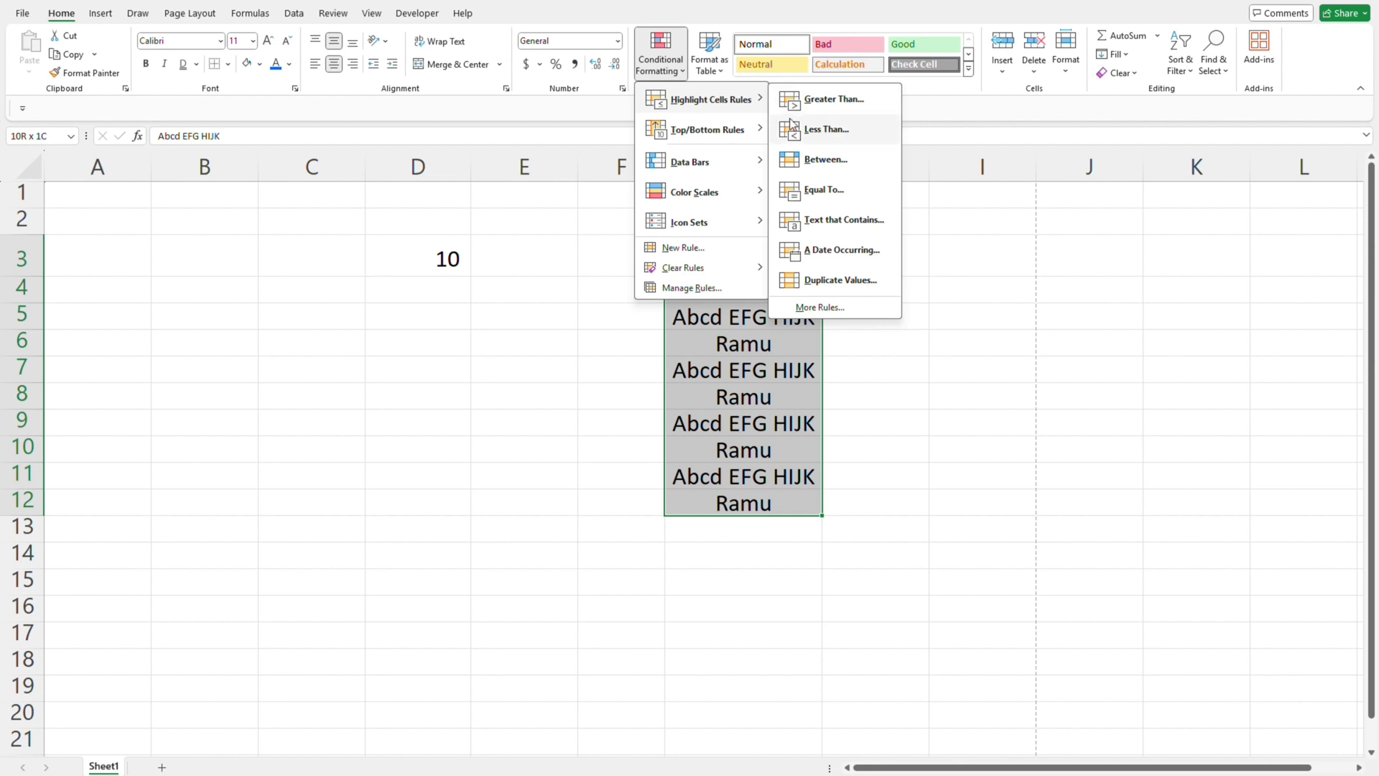
mouse_move(751, 131)
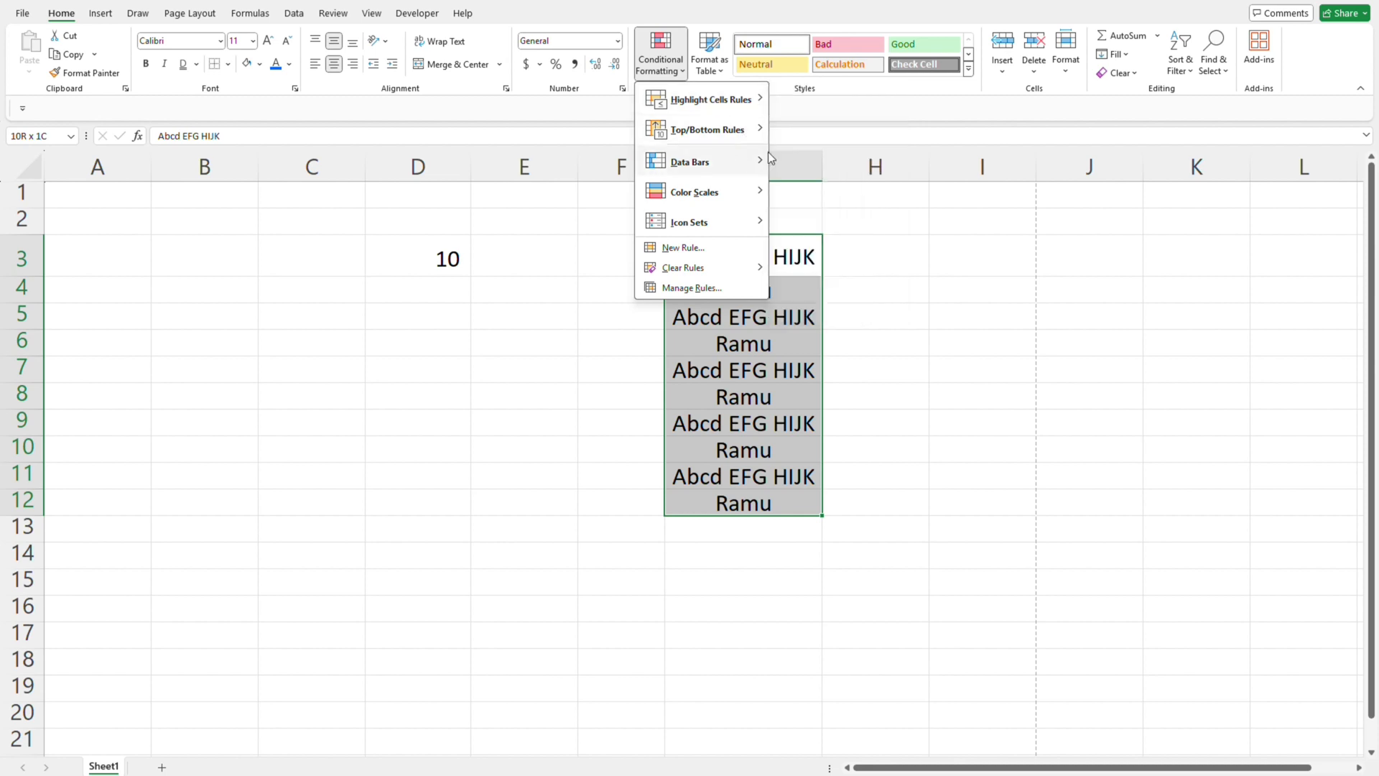
mouse_move(727, 160)
mouse_move(681, 112)
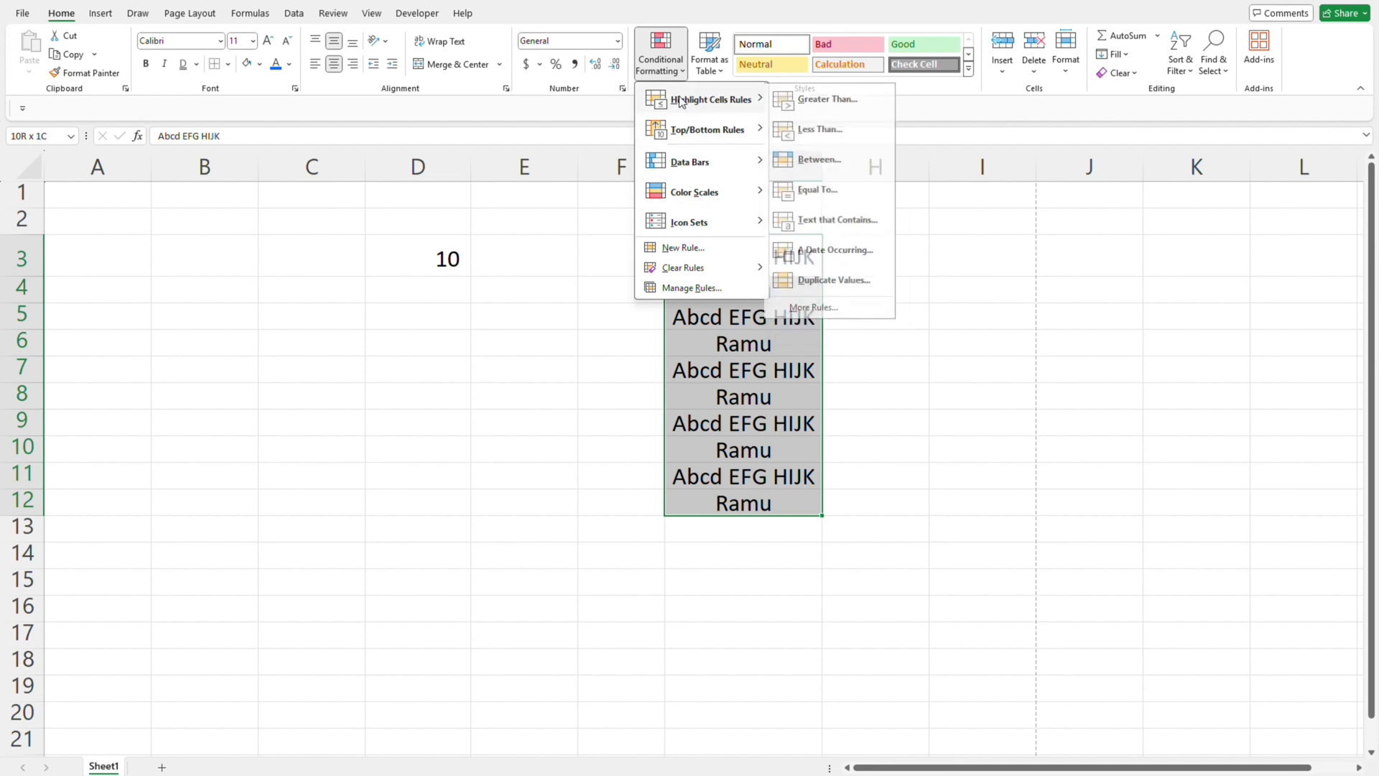
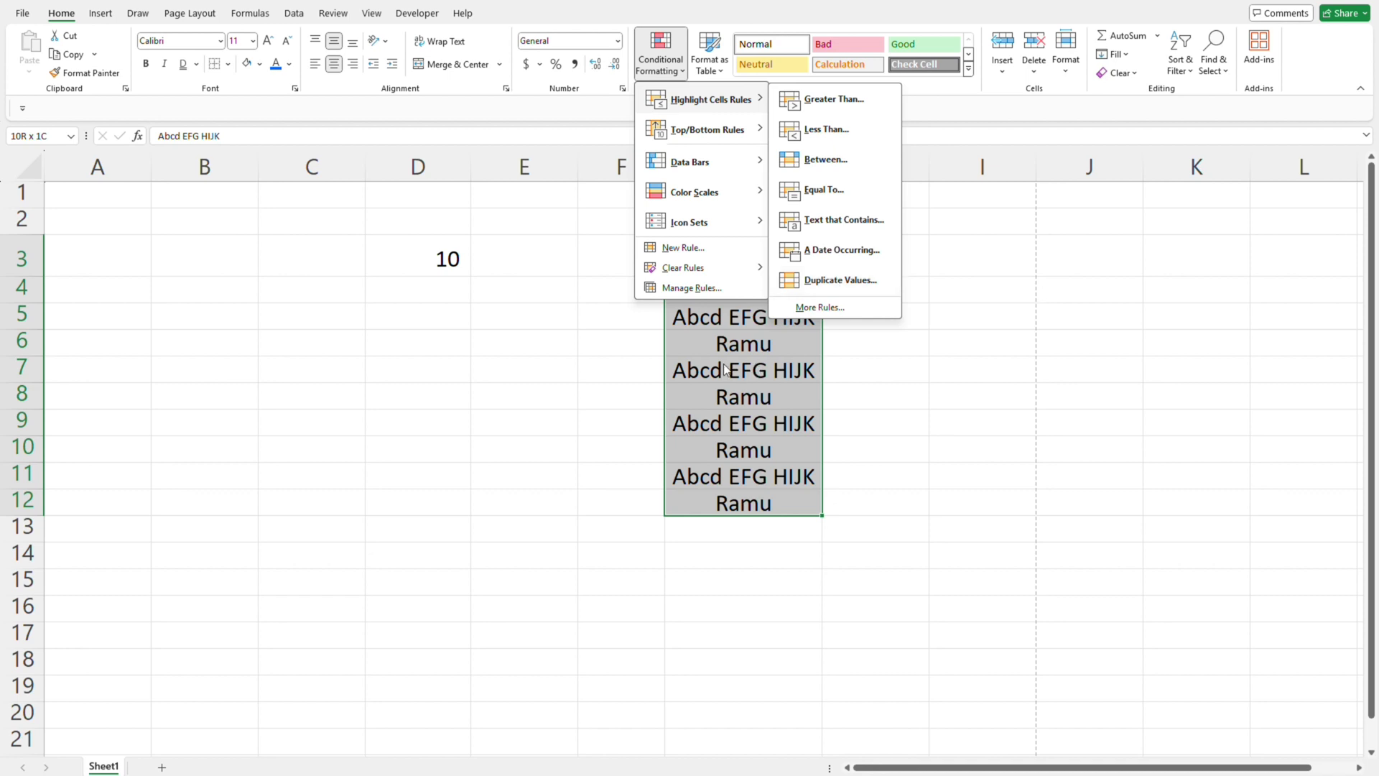
- Move the list in G3:G12 two columns over so that it starts in I3
left_click(908, 309)
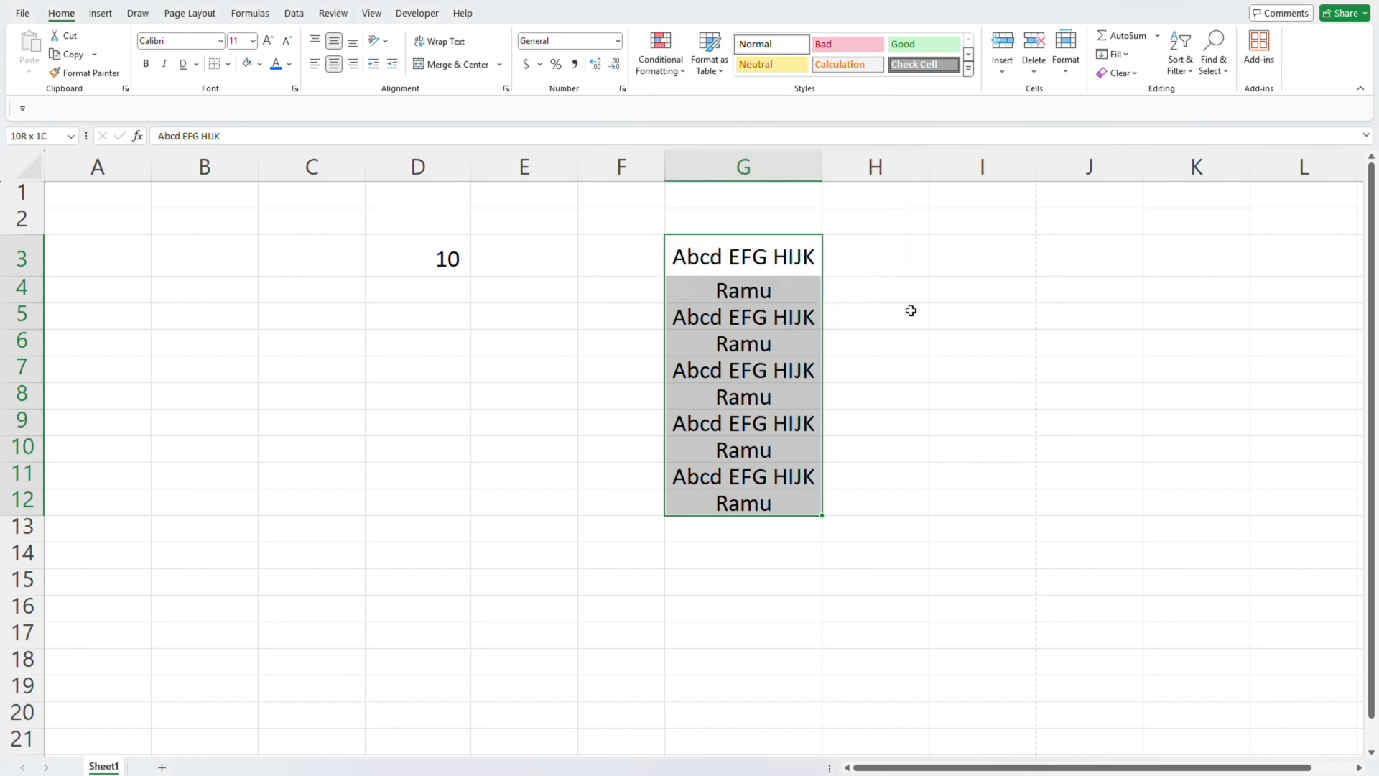
left_click(772, 254)
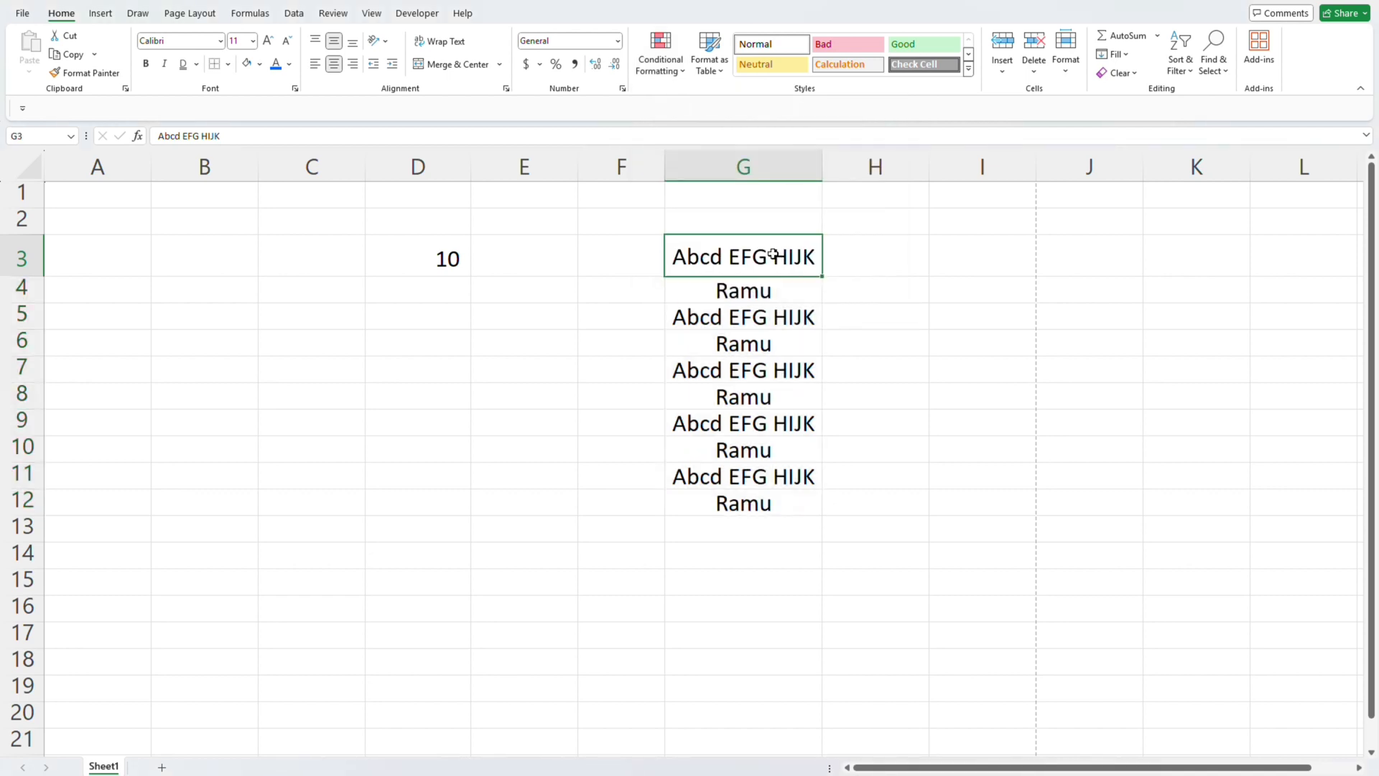
key("ctrl+shift+Down")
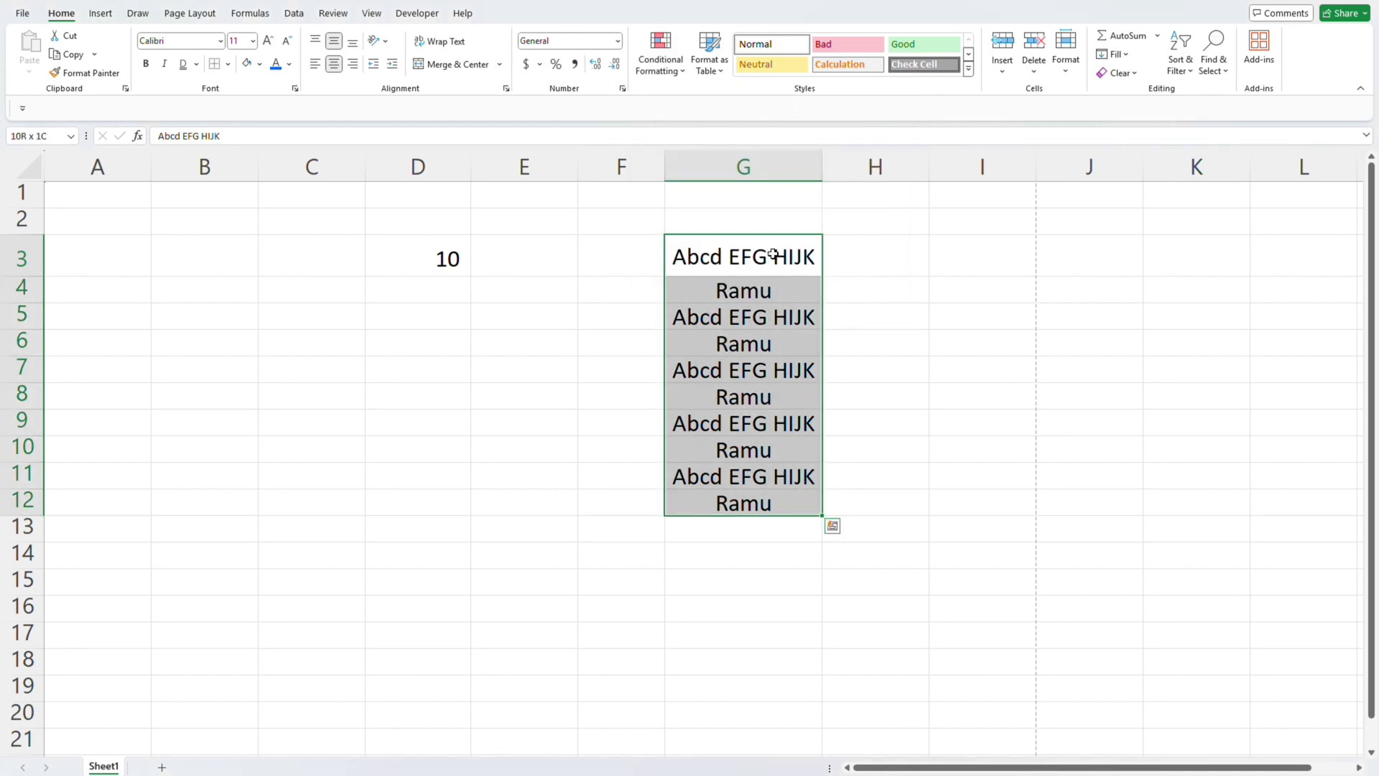
key("ctrl+x")
key("Right")
key("Right")
key("ctrl+v")
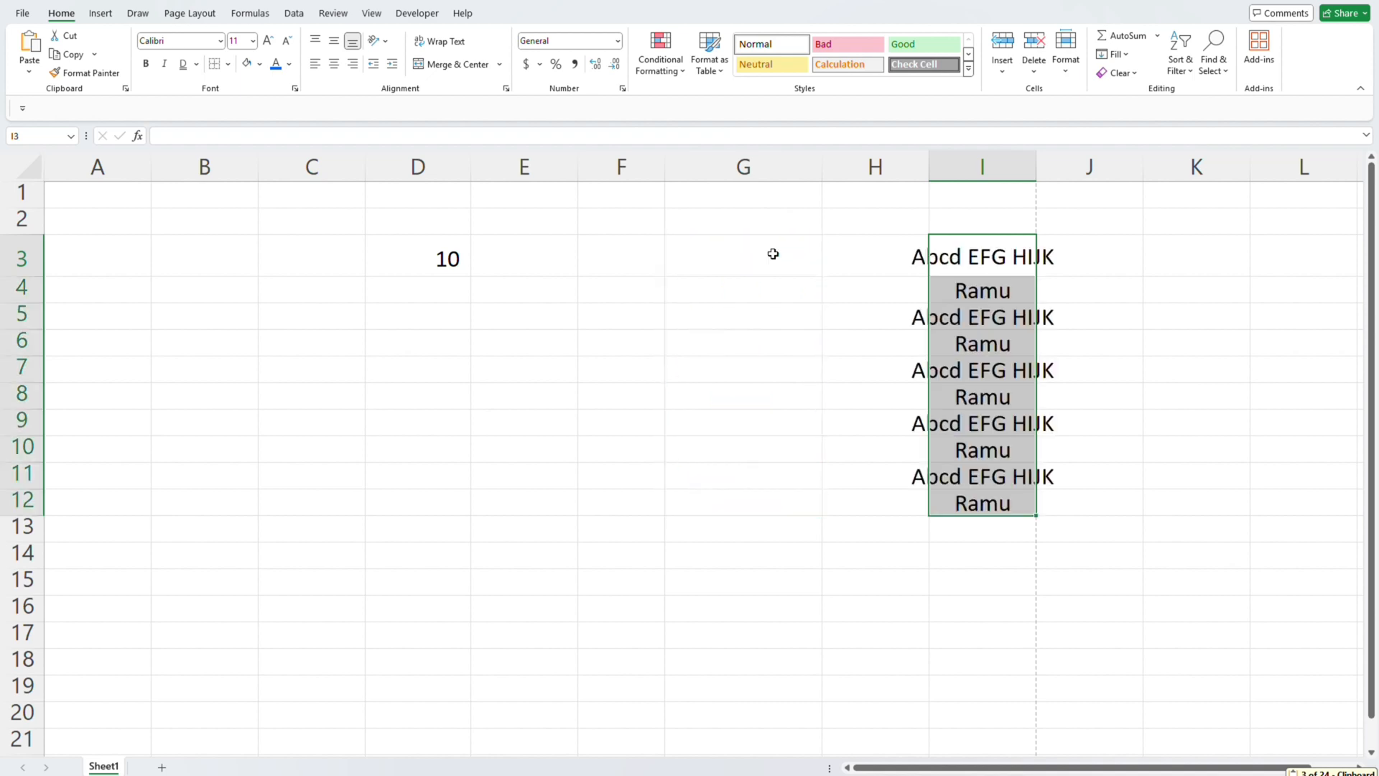
- AutoFit column I to the entries in I3:I12
key("Down")
key("Down")
key("Up")
key("Up")
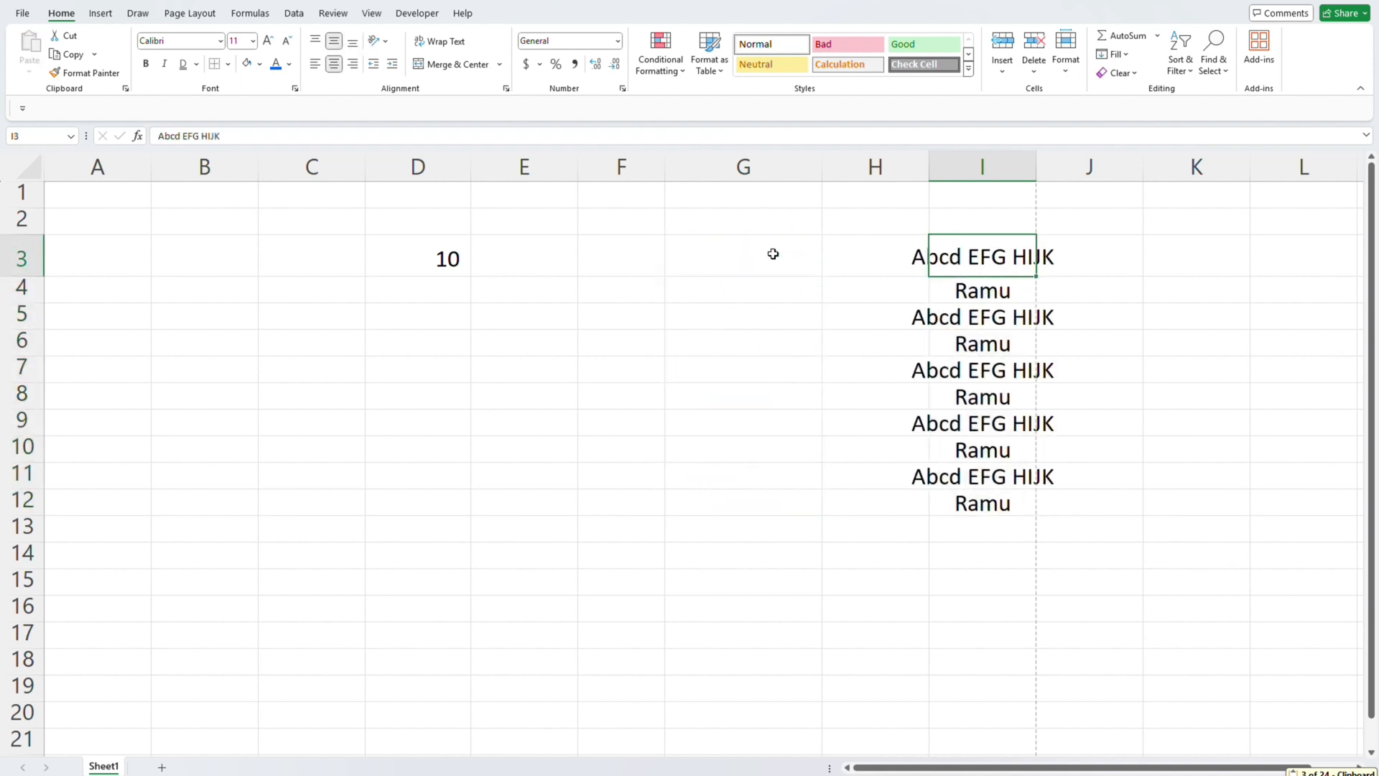
key("ctrl+shift+Down")
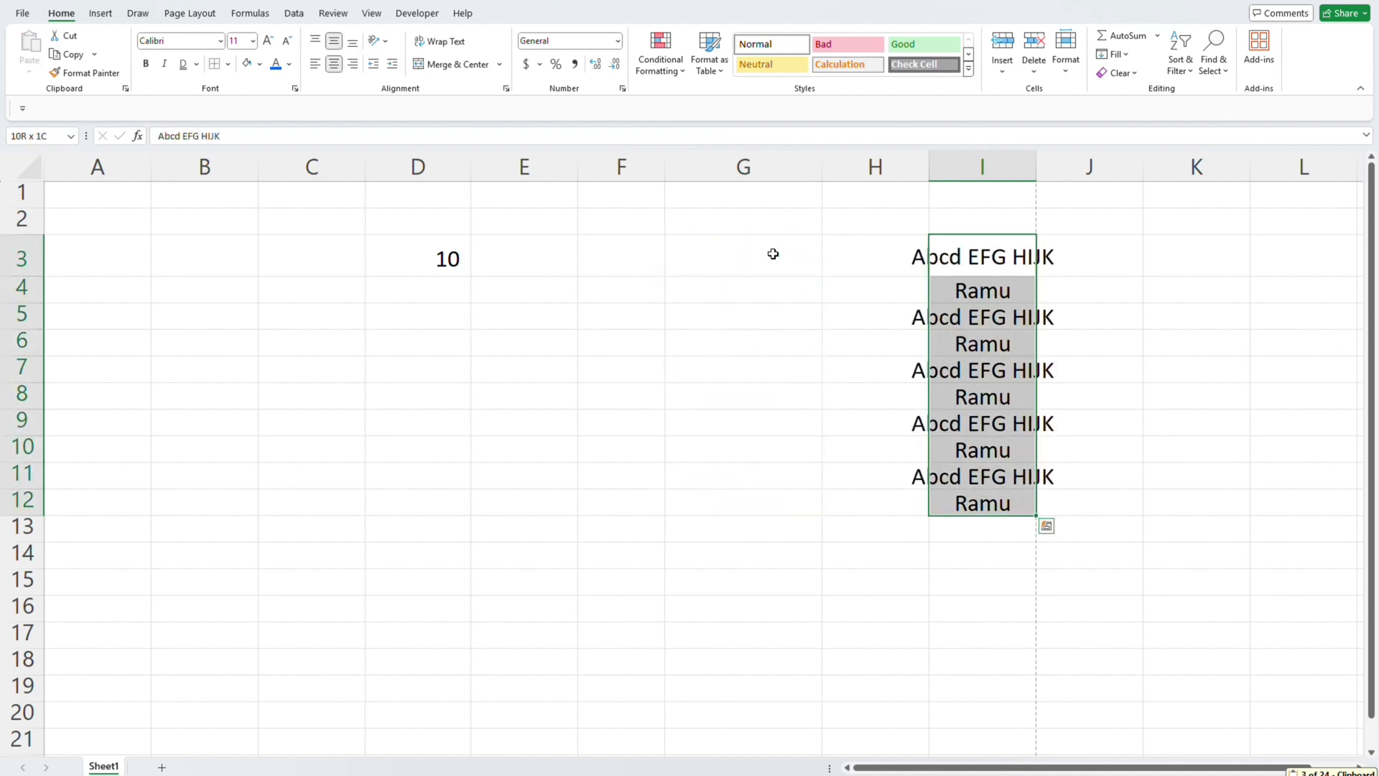
key("alt+h")
key("o")
key("i")
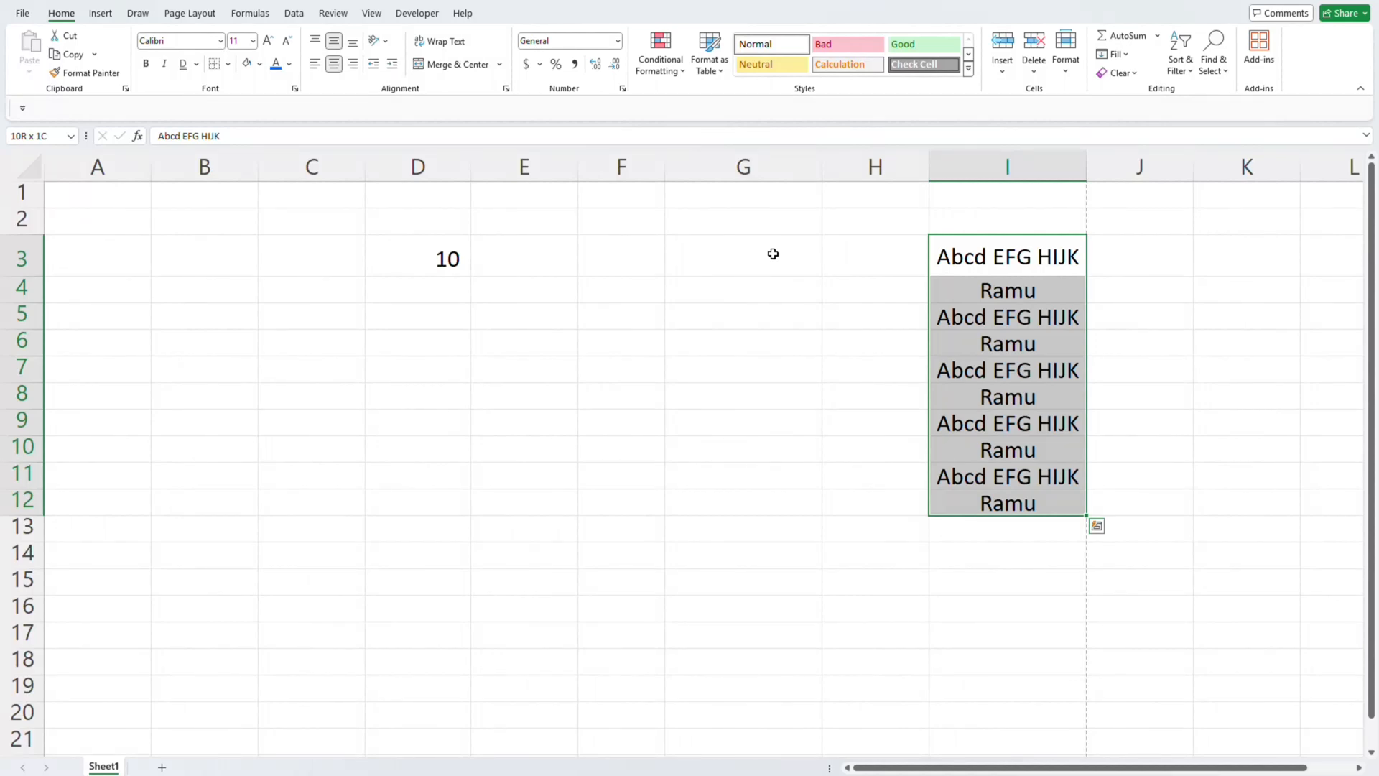
- Highlight the duplicate values in I3:I12 with Yellow Fill with Dark Yellow Text using Conditional Formatting
left_click(664, 72)
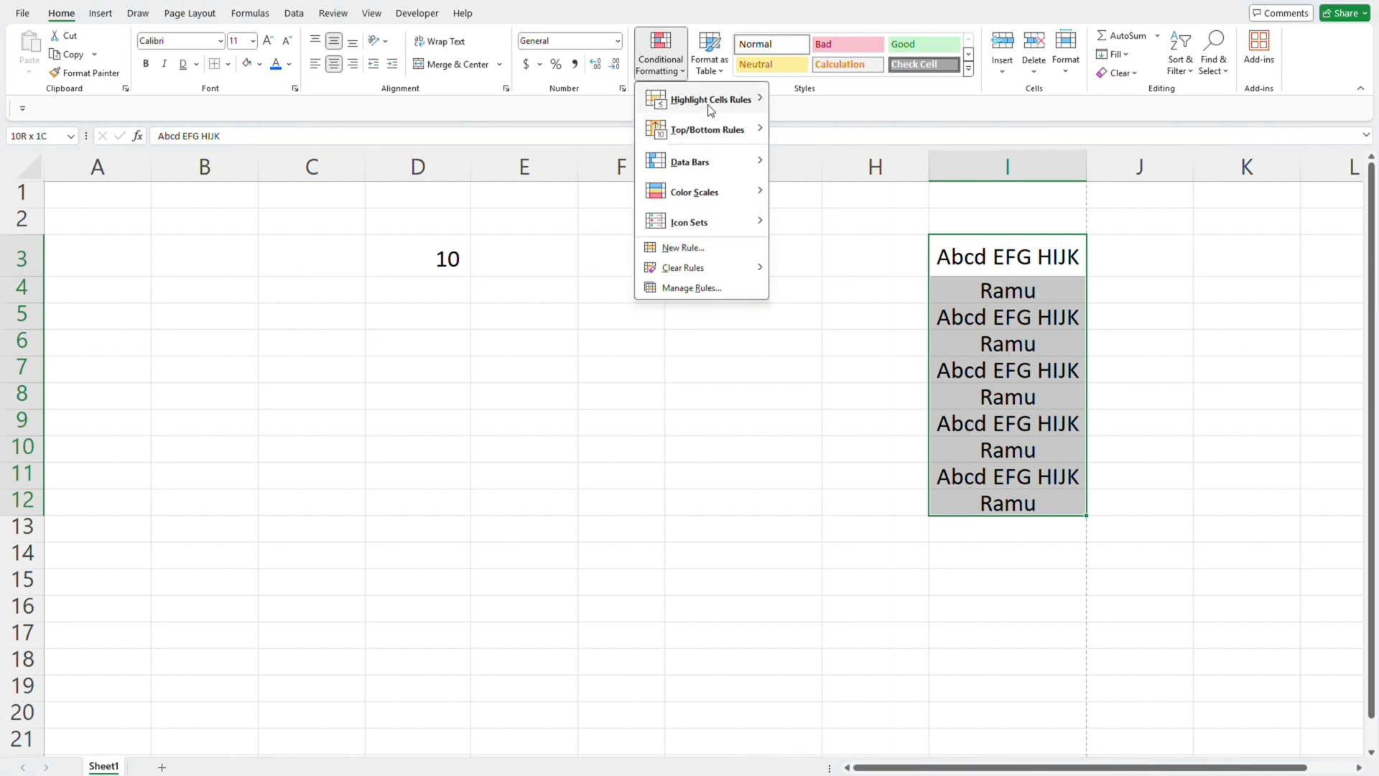
mouse_move(708, 105)
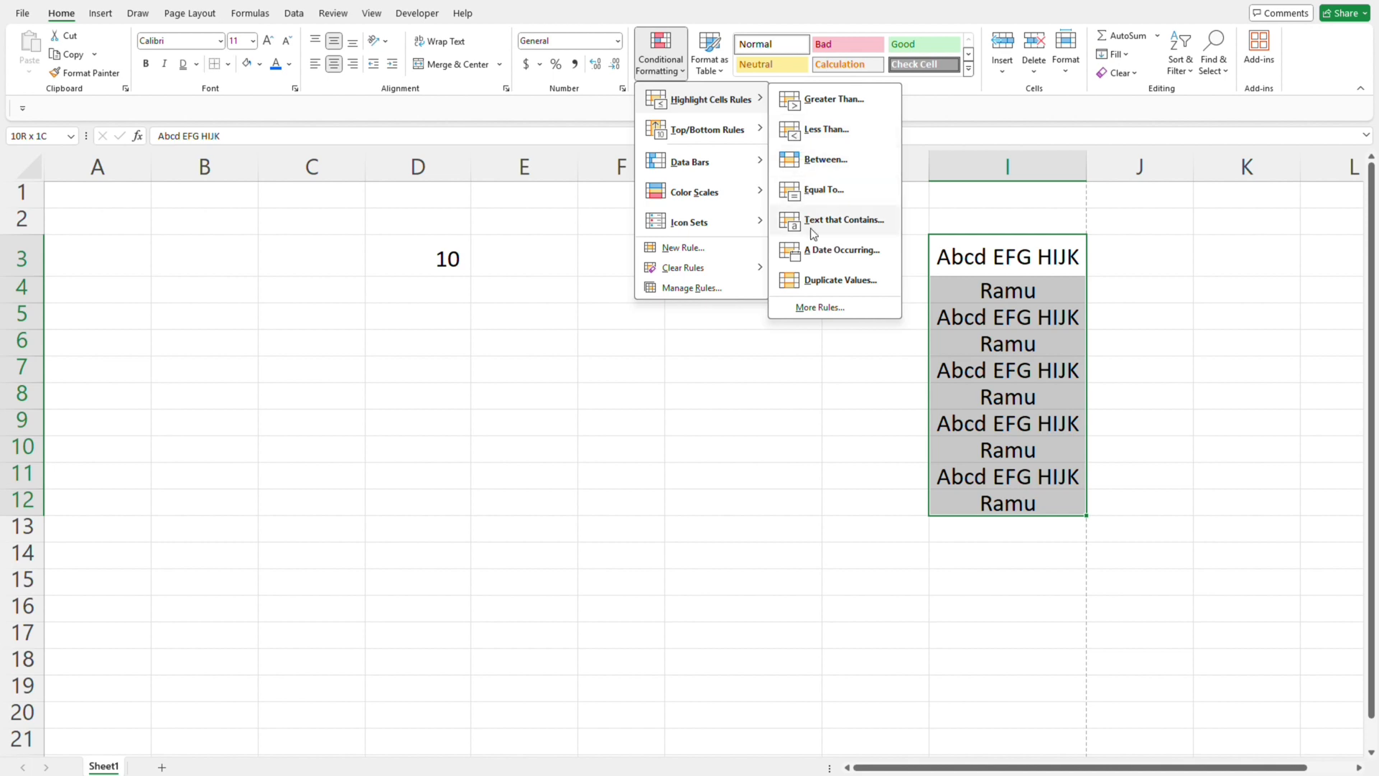
left_click(817, 280)
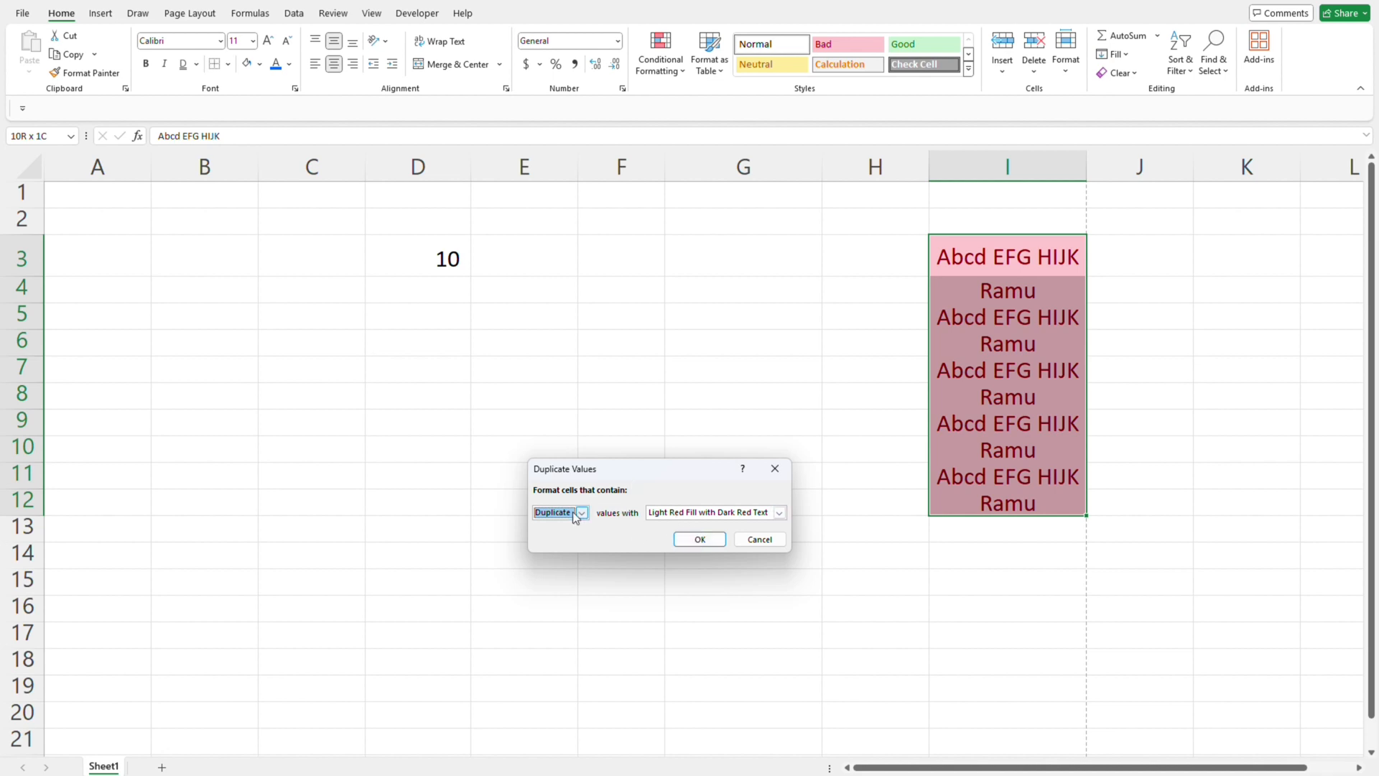
left_click(779, 513)
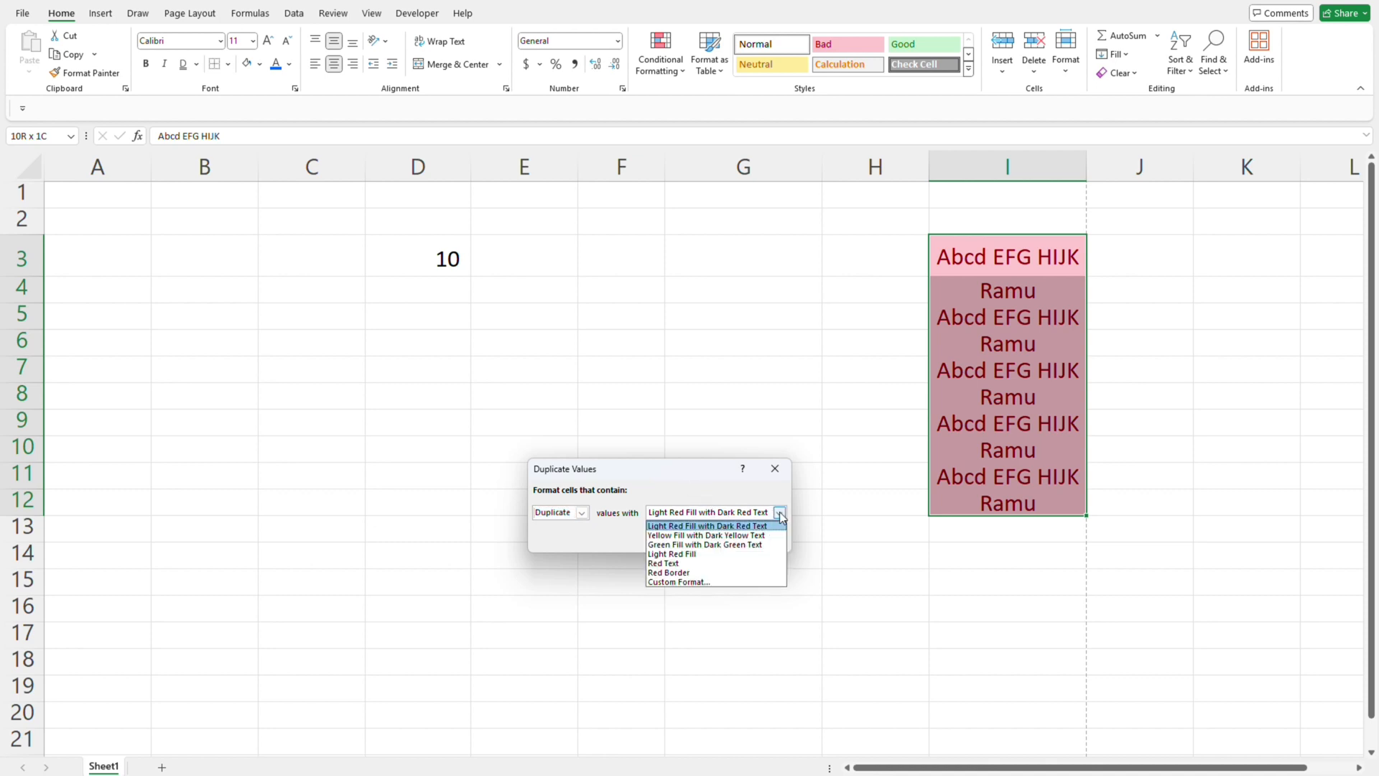
left_click(698, 535)
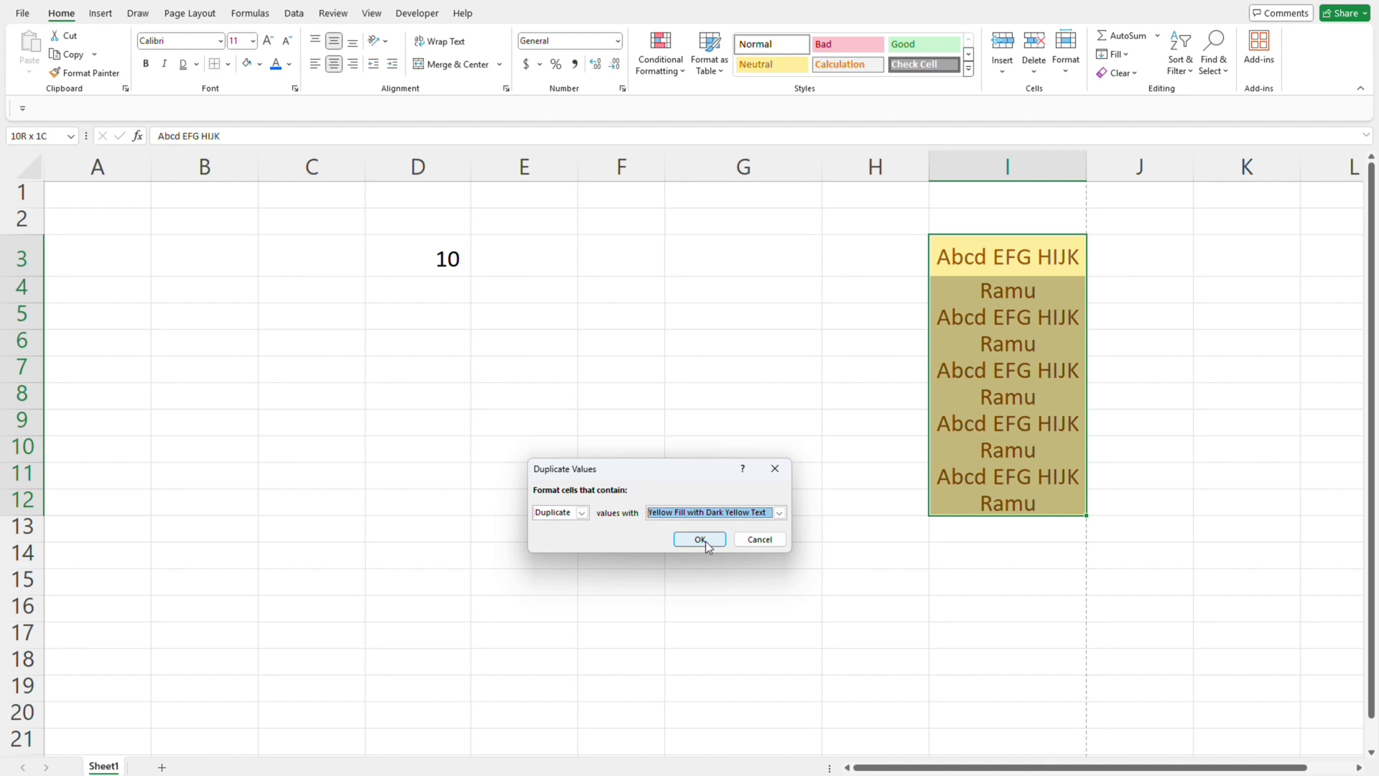
left_click(707, 547)
left_click(1034, 256)
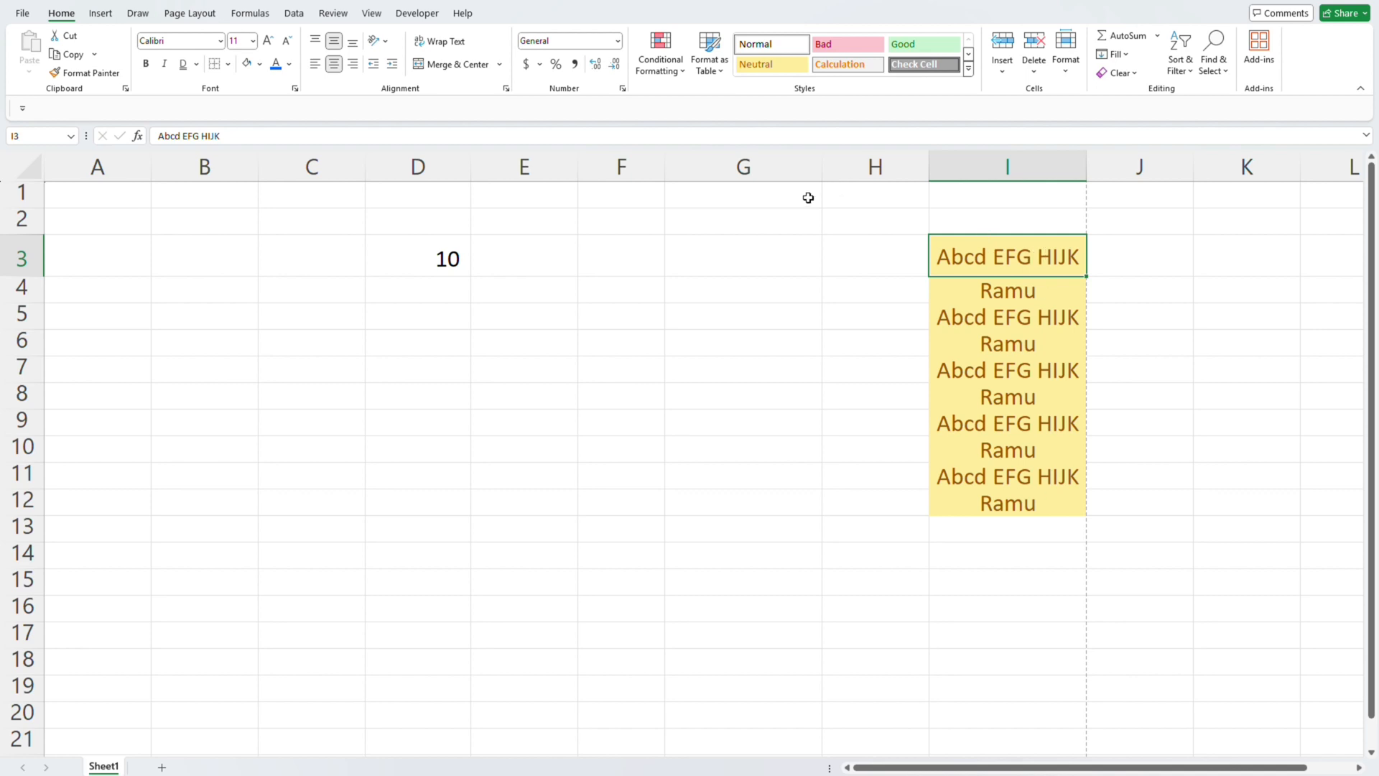
- Clear the conditional formatting rules from the selected cells I3:I12
left_click(652, 69)
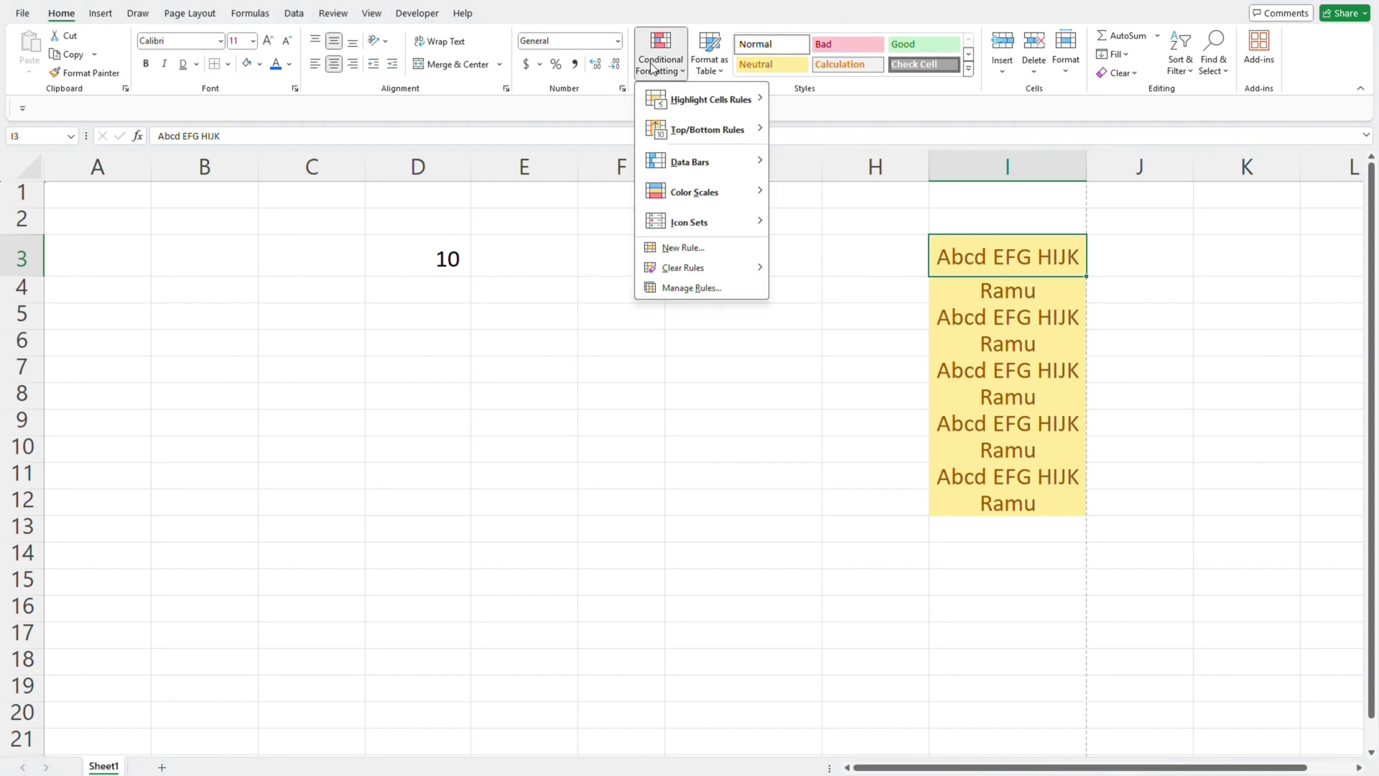
left_click(652, 68)
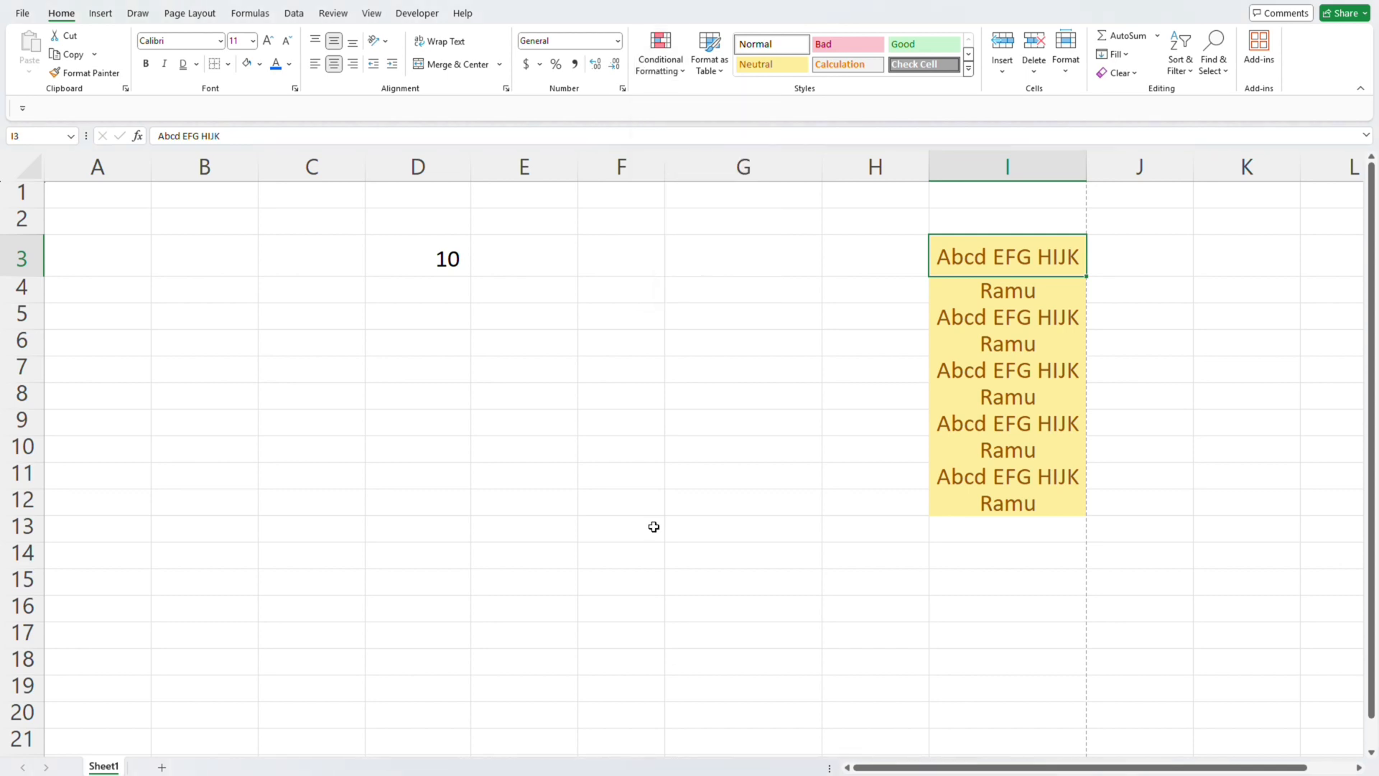
key("ctrl+shift+Down")
key("alt+h")
key("l")
key("s")
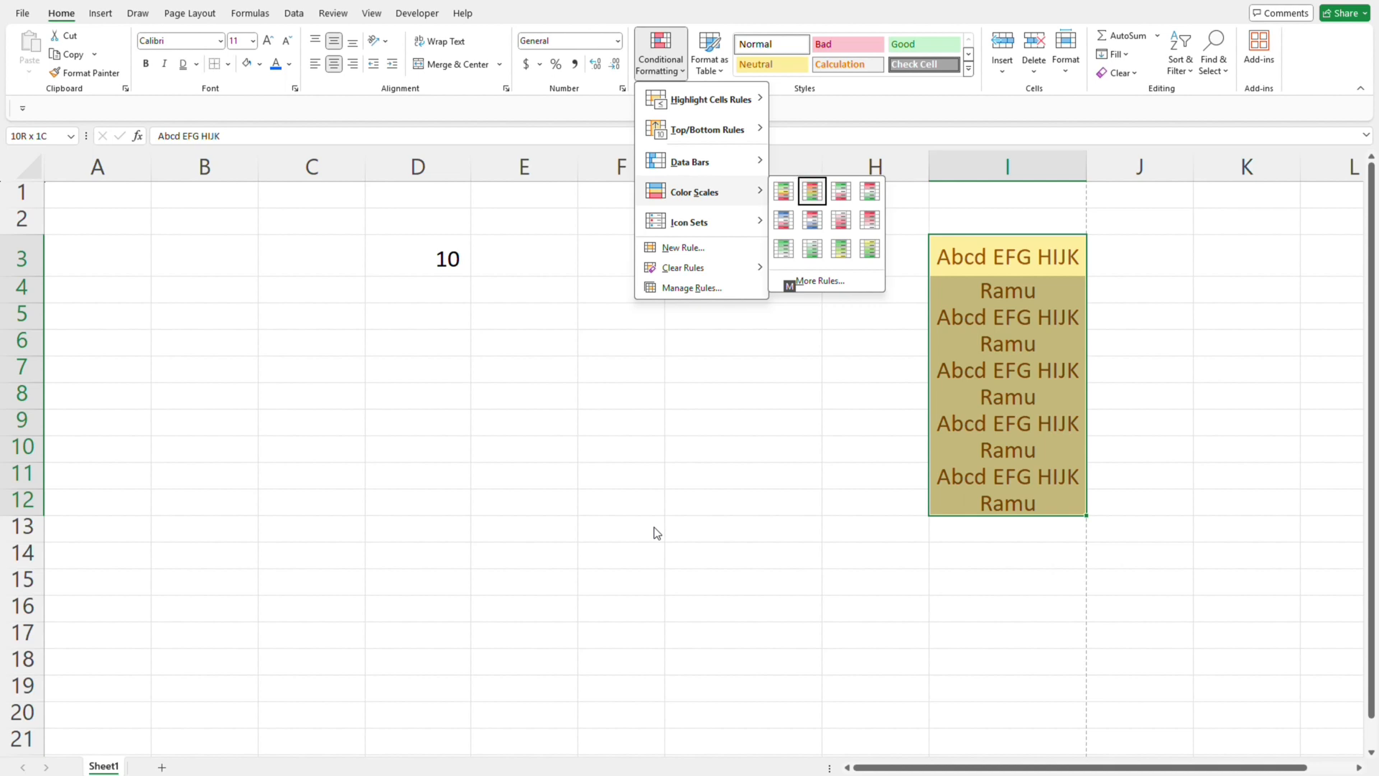
key("Down")
key("Escape")
key("Down")
key("Down")
key("Down")
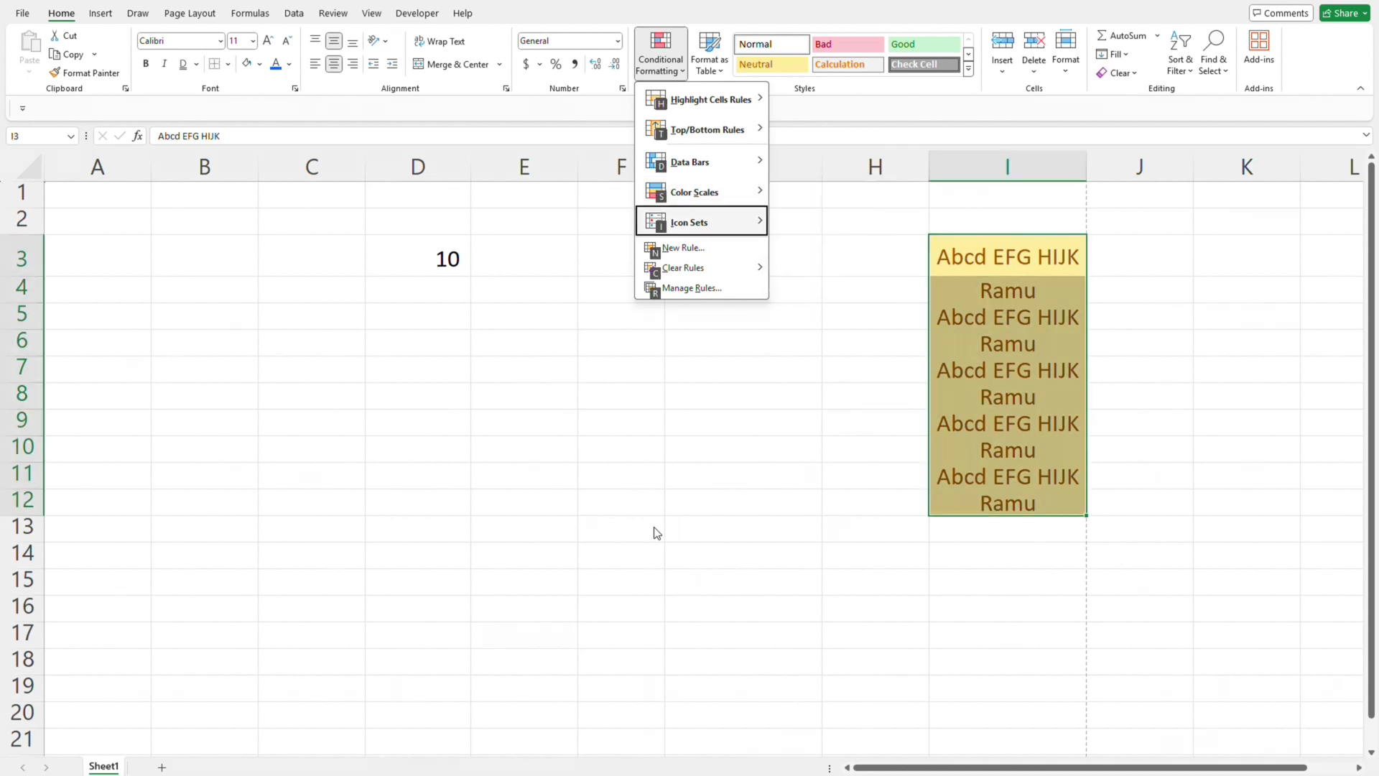
key("Right")
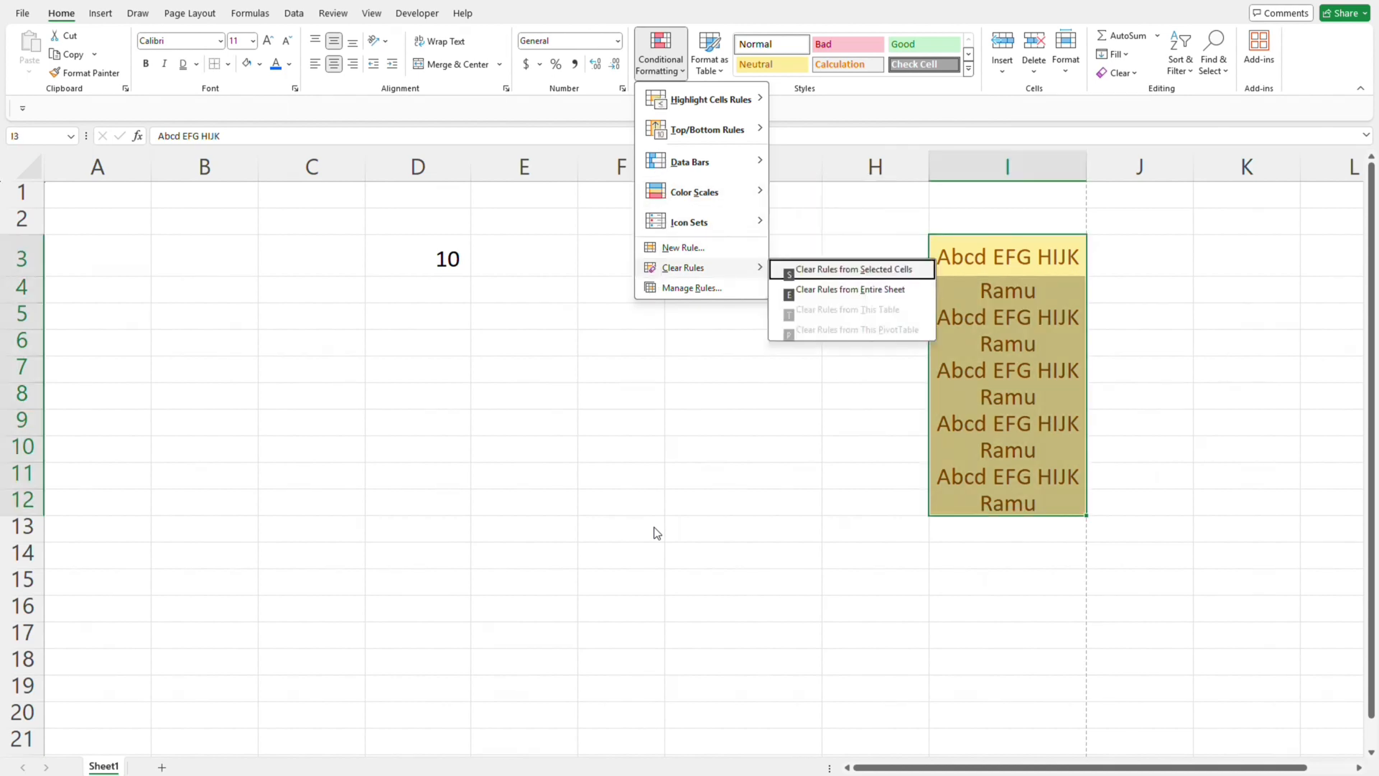
key("Return")
key("Left")
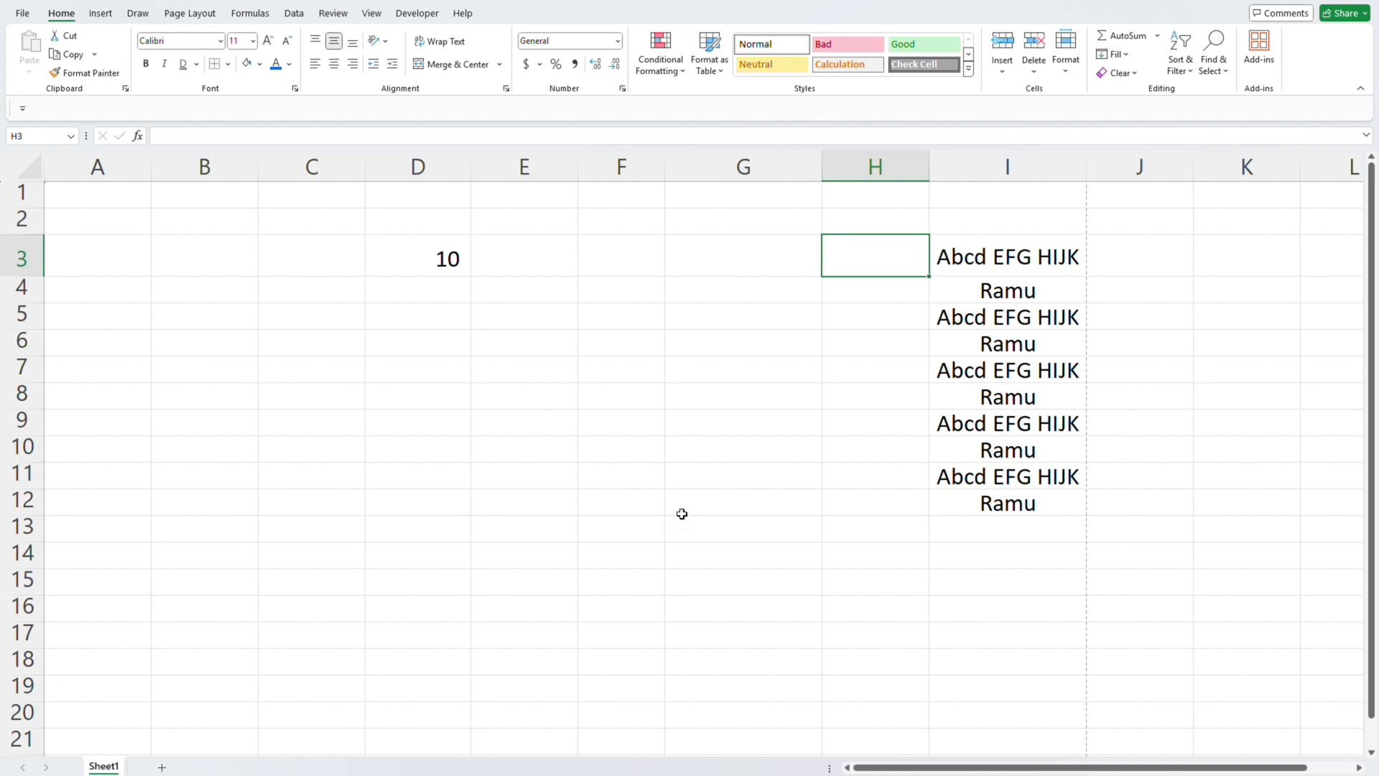
- Examine the Highlight Cells Rules offered by Conditional Formatting, including the Greater Than rule
left_click(665, 68)
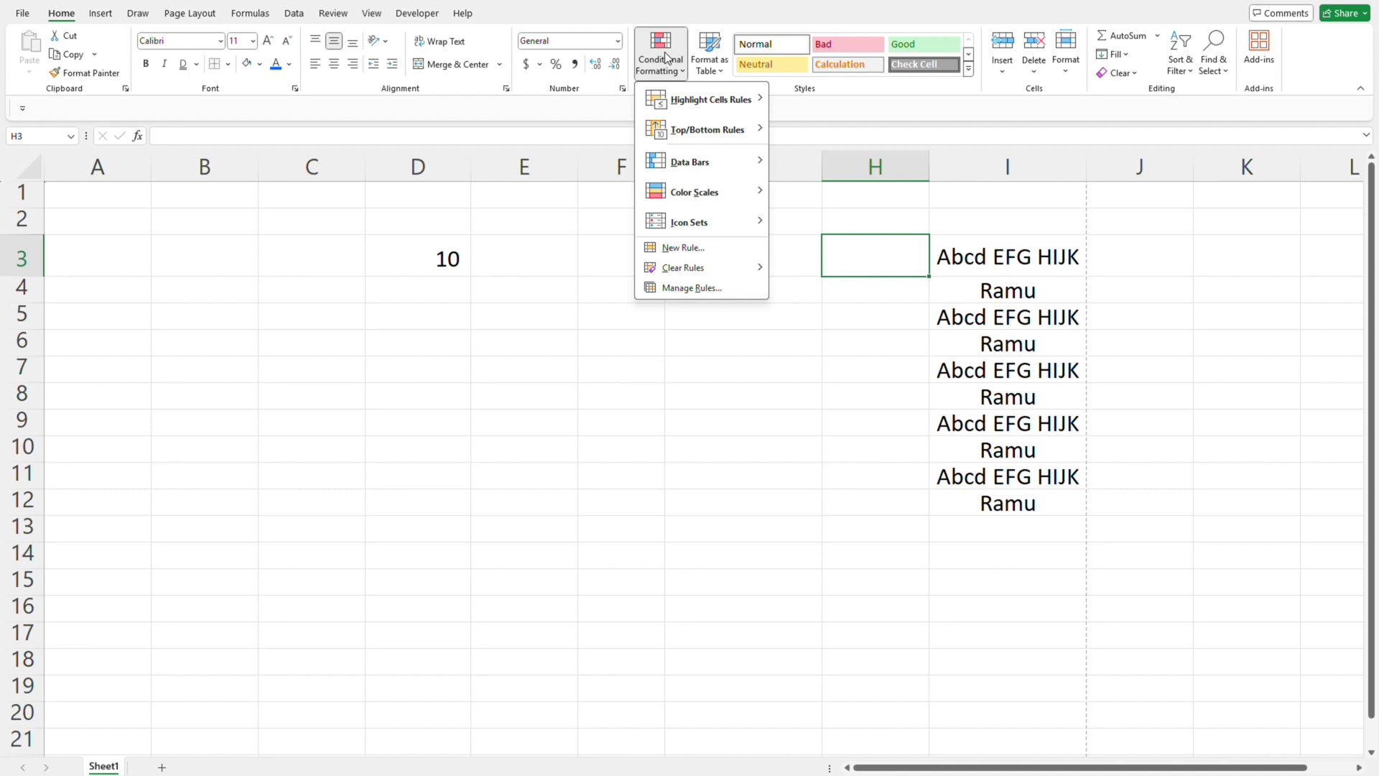
key("Escape")
key("Right")
key("Left")
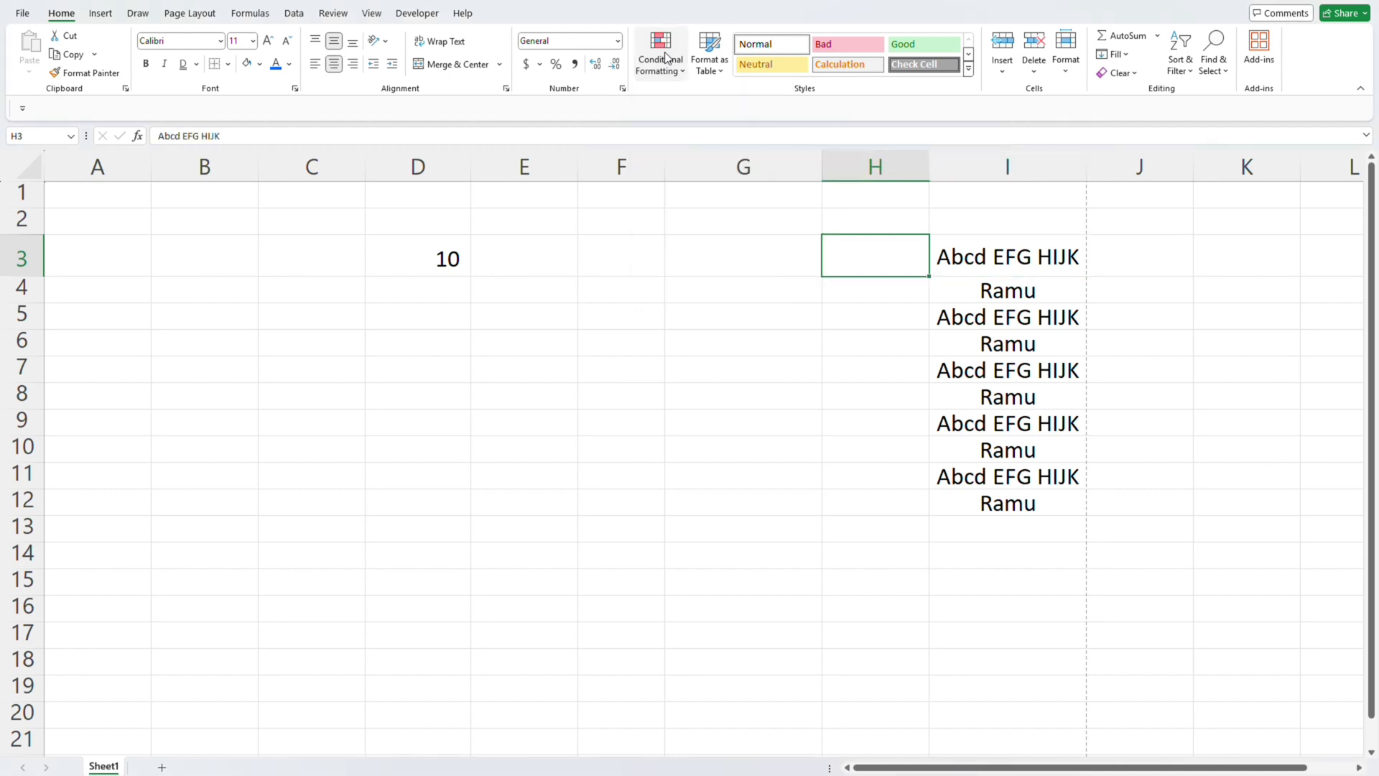
left_click(665, 57)
mouse_move(698, 101)
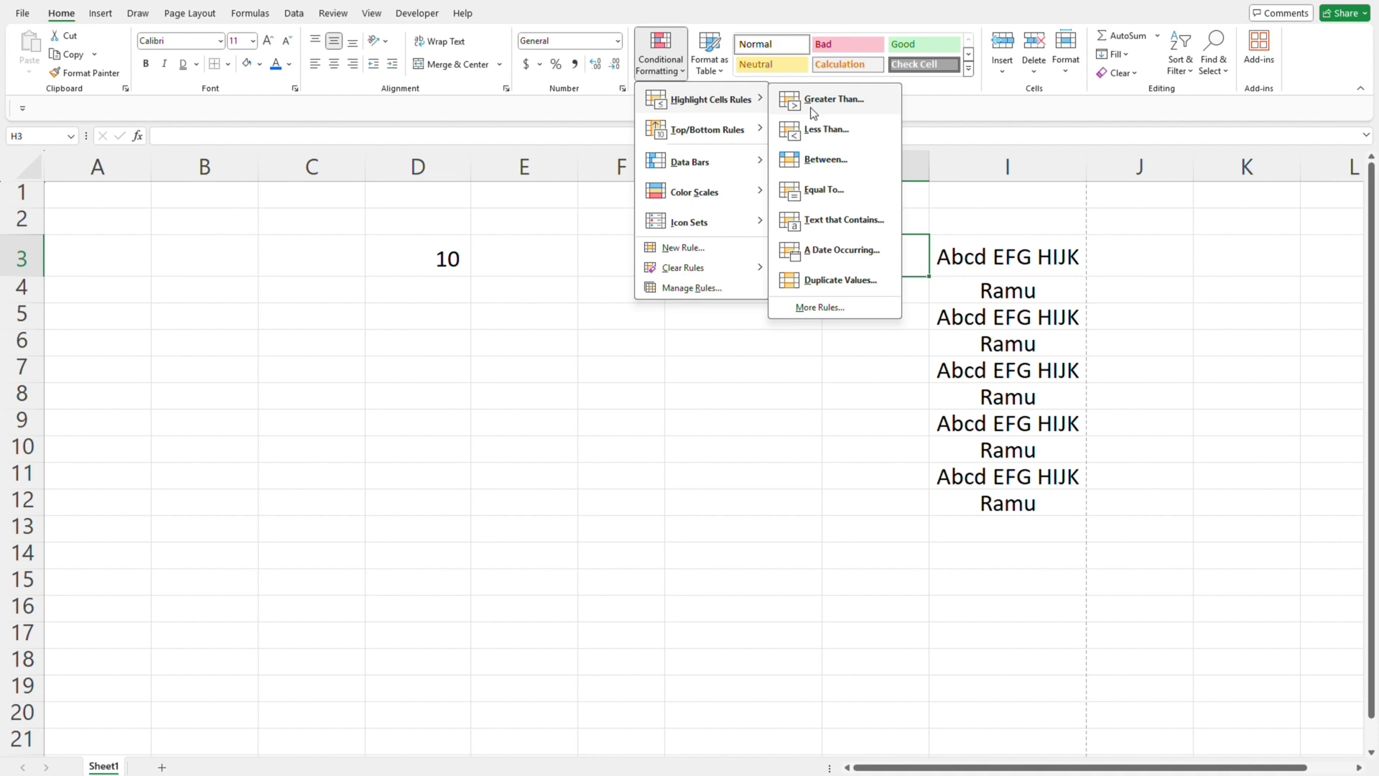
key("Escape")
key("Escape")
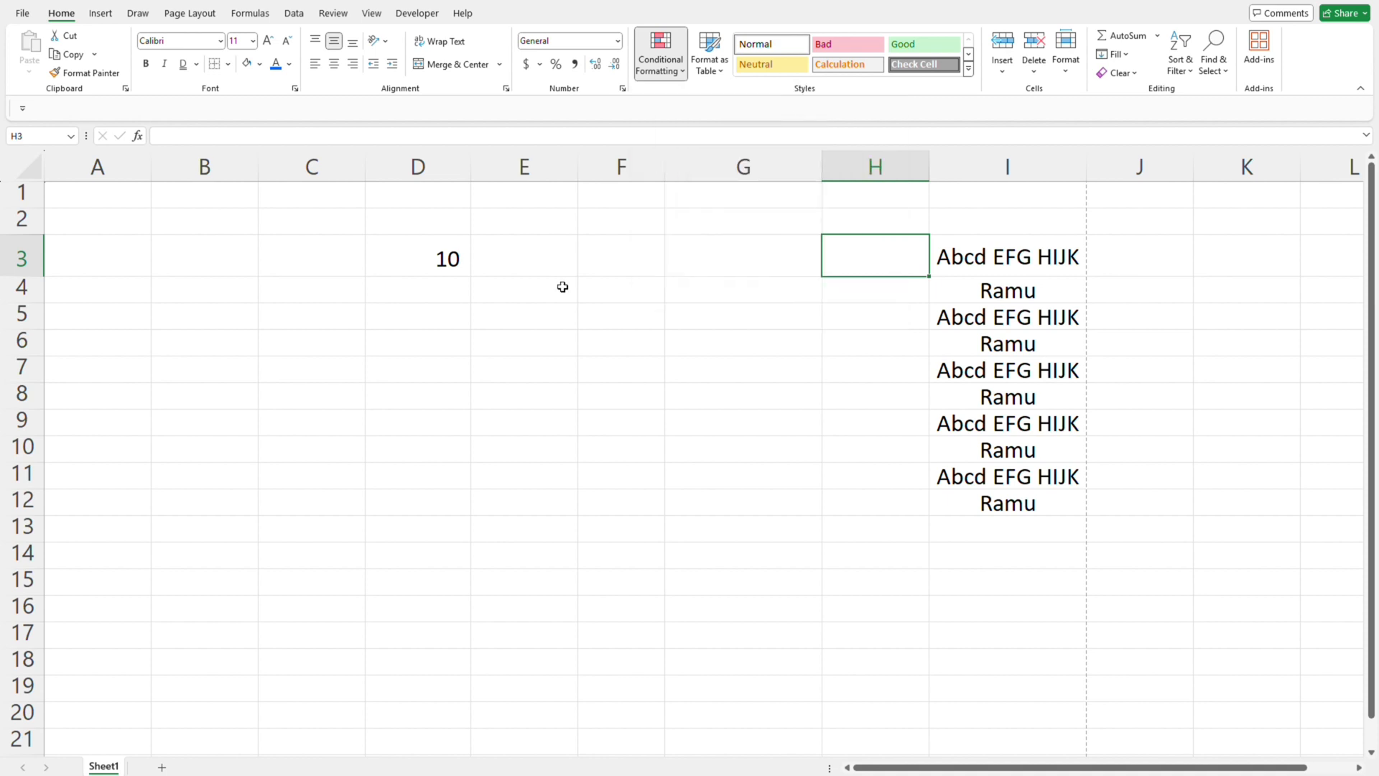
- Enter the numbers 1 to 9 down column E in cells E3:E11
key("Left")
key("Left")
key("Left")
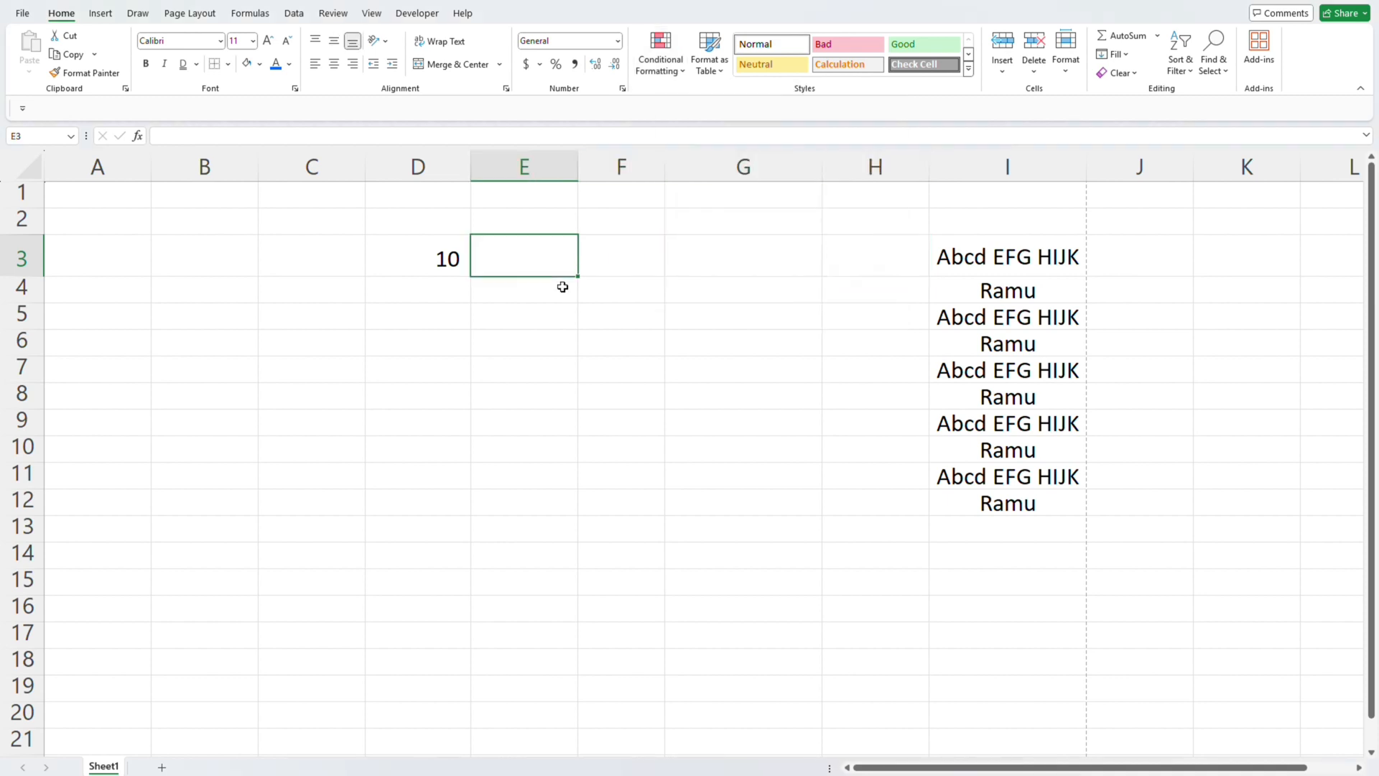
type("1 2 3 4 5 ")
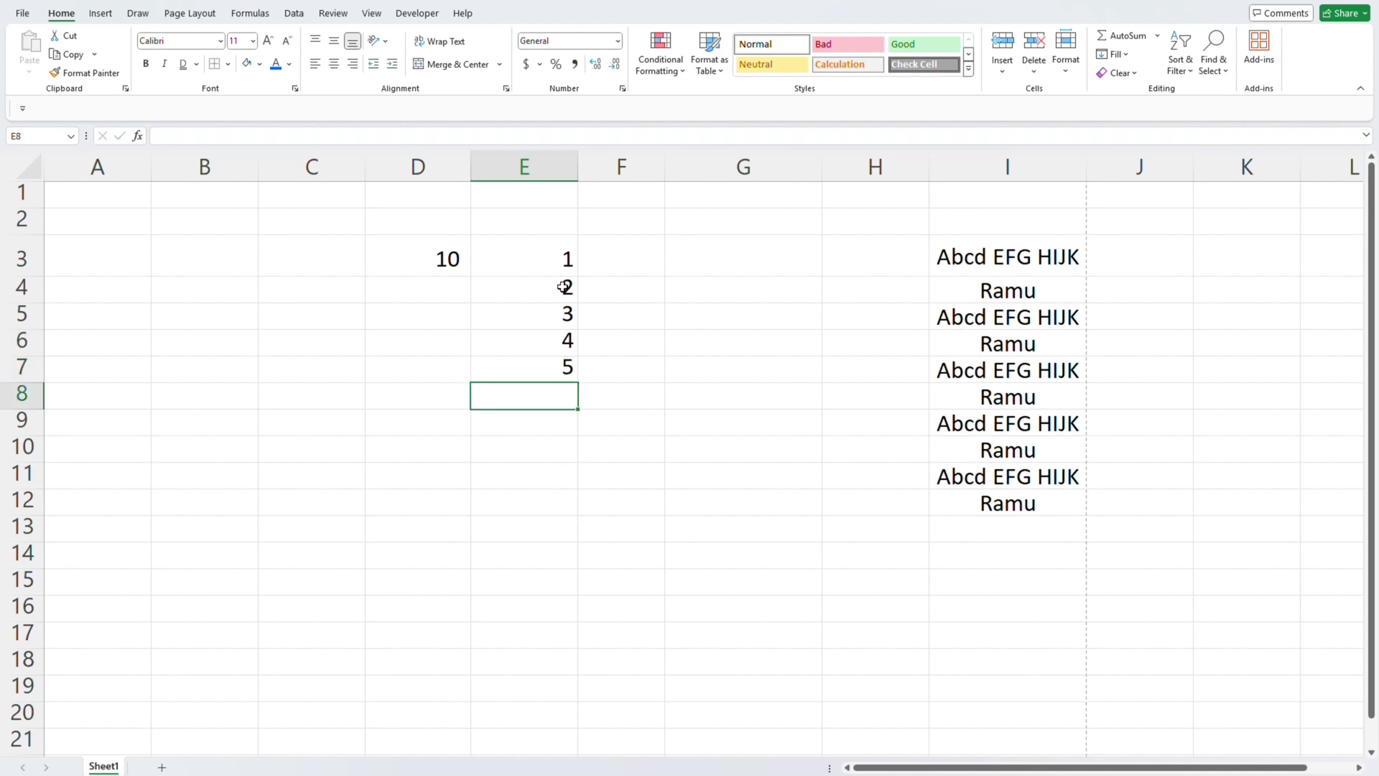
type("6")
key("Return")
type("7")
key("Return")
type("8")
key("Return")
key("Return")
type("0")
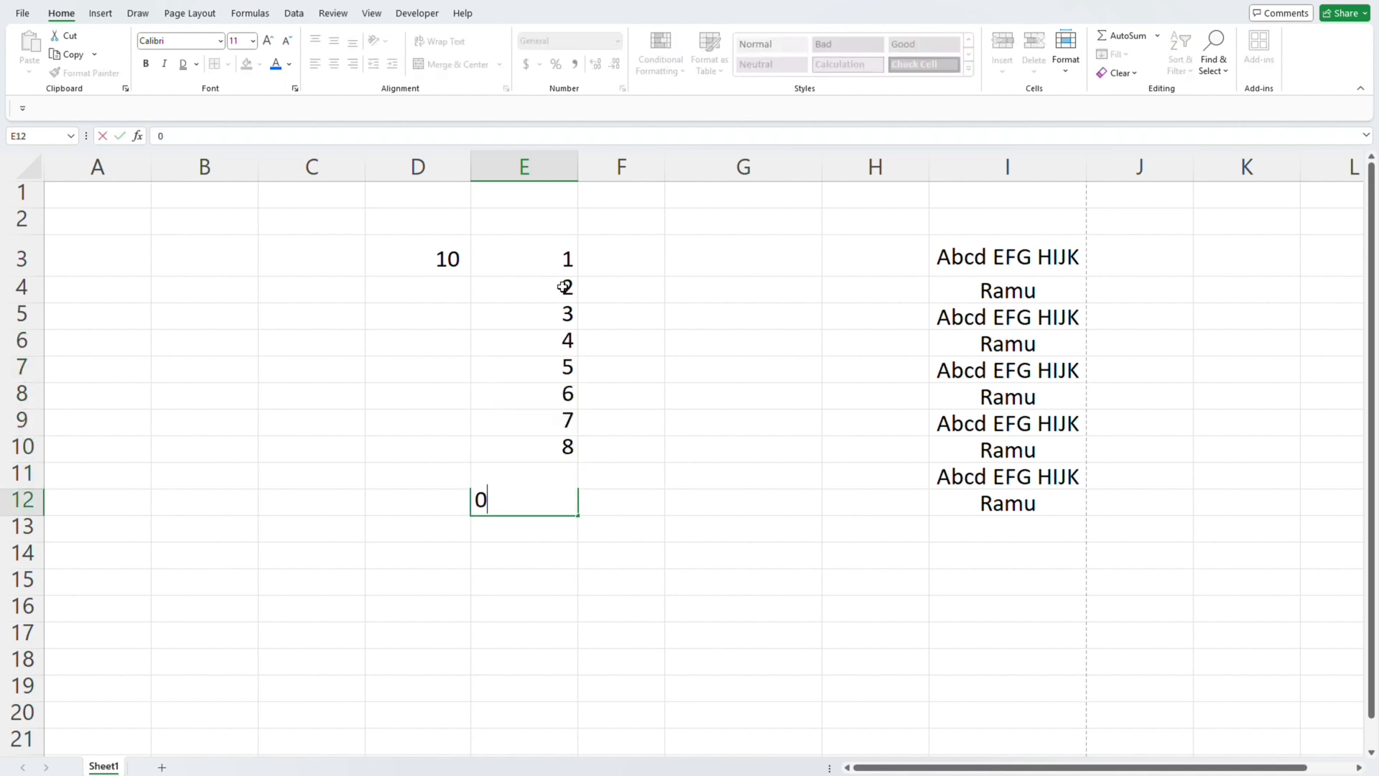
key("BackSpace")
key("Up")
type("9")
key("Return")
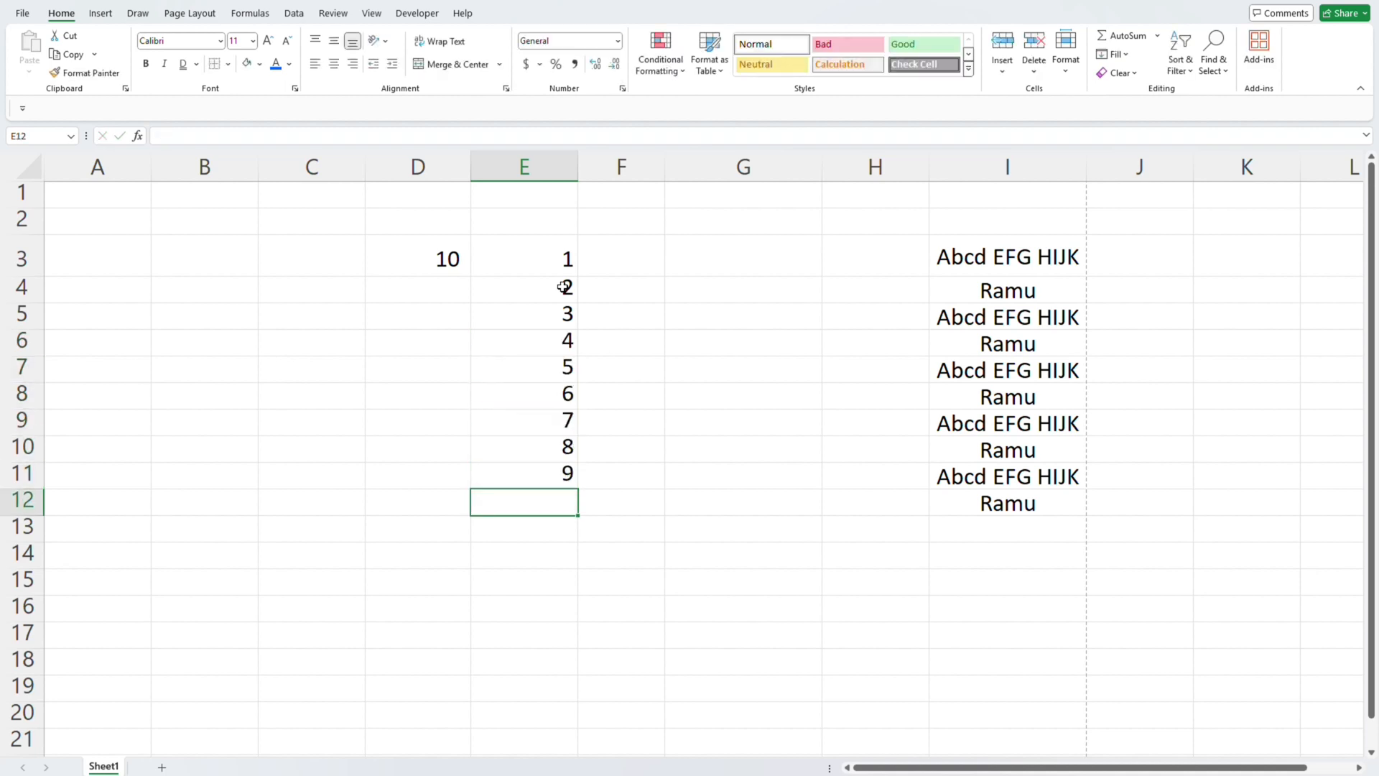
- Center the numbers in E3:E11 horizontally
key("Up")
key("Up")
key("ctrl+Up")
key("Down")
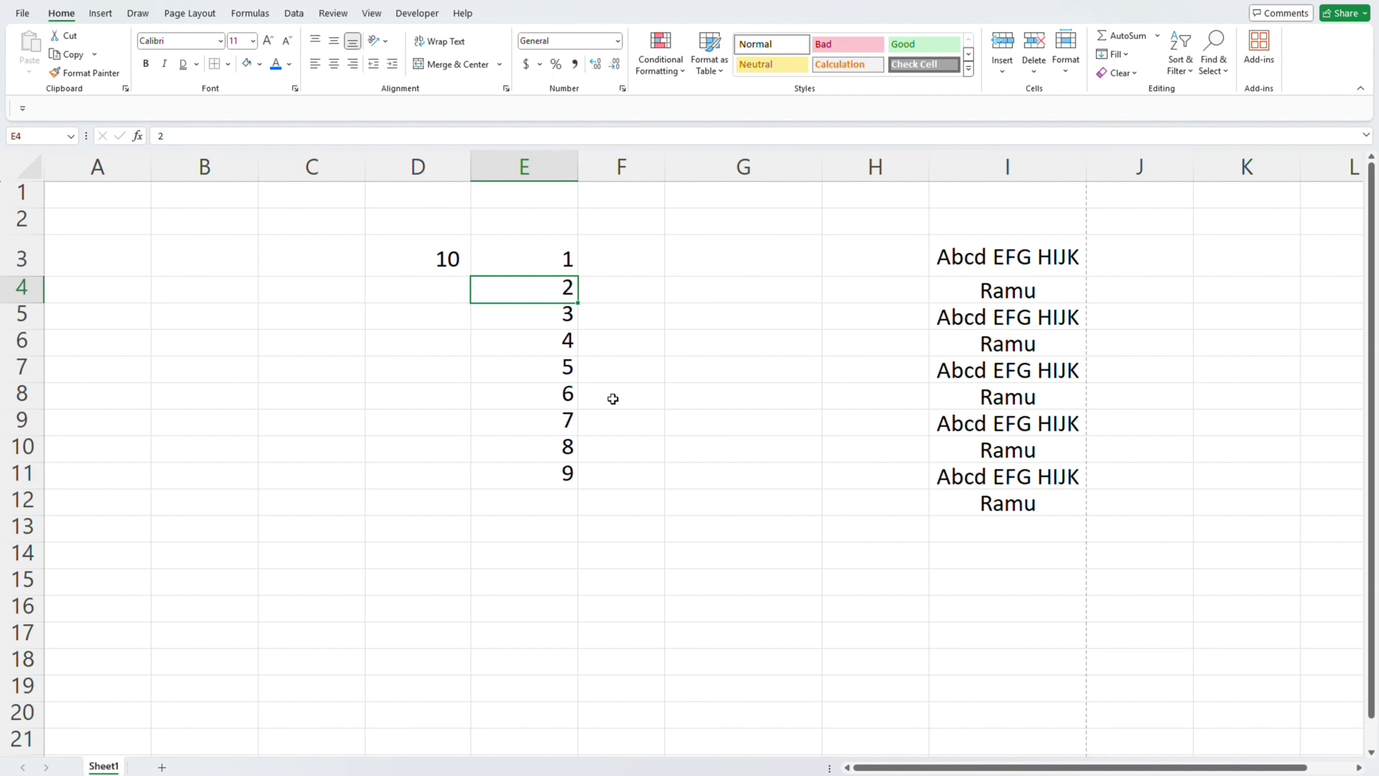
key("Up")
key("ctrl+shift+Down")
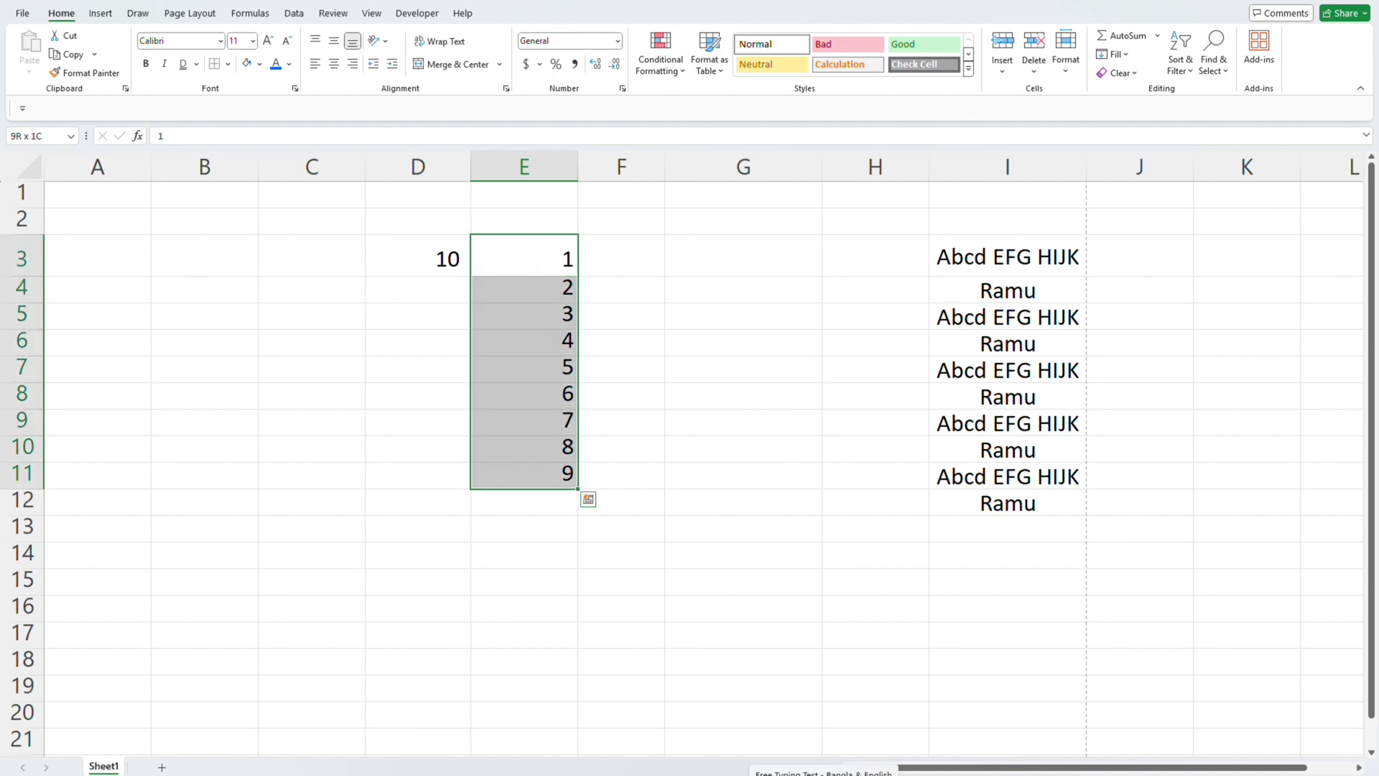
key("alt")
key("h")
key("o")
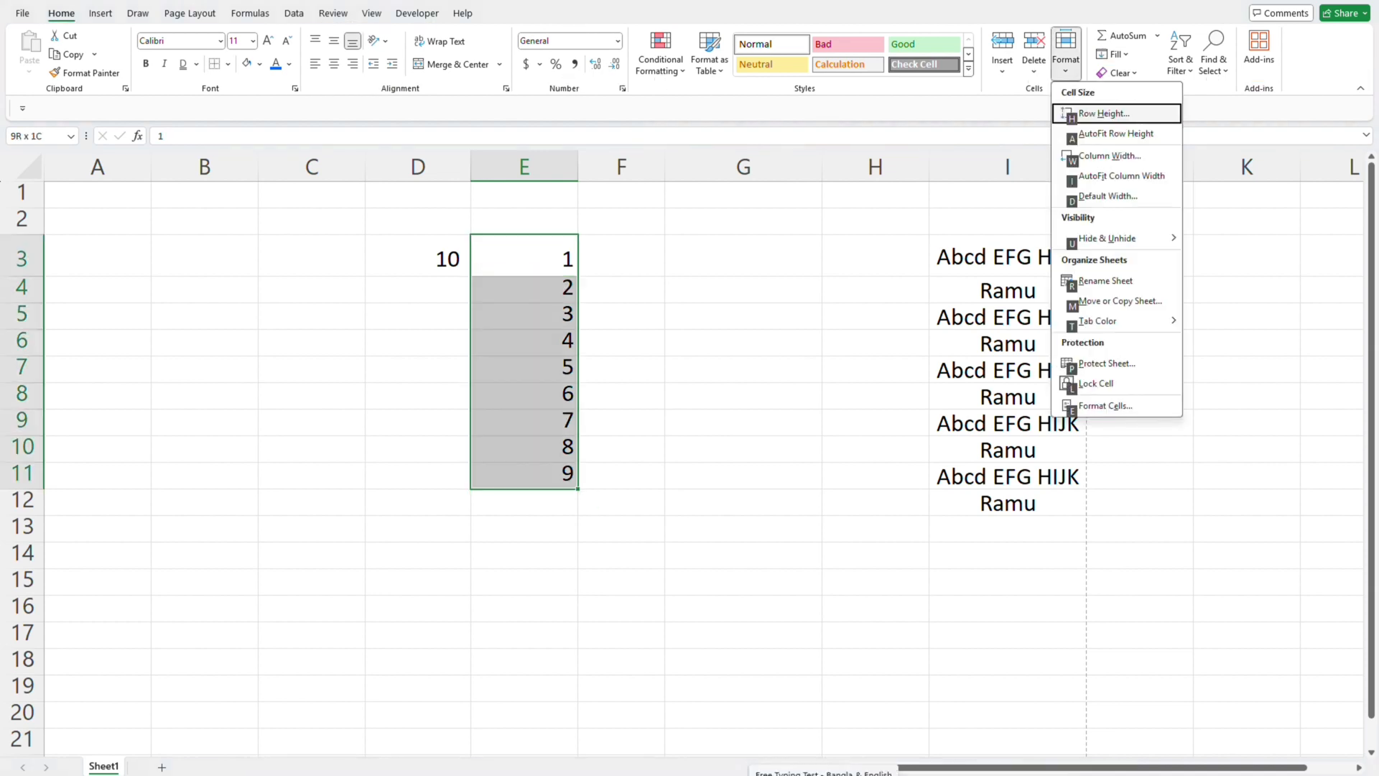
key("Escape")
key("alt+h")
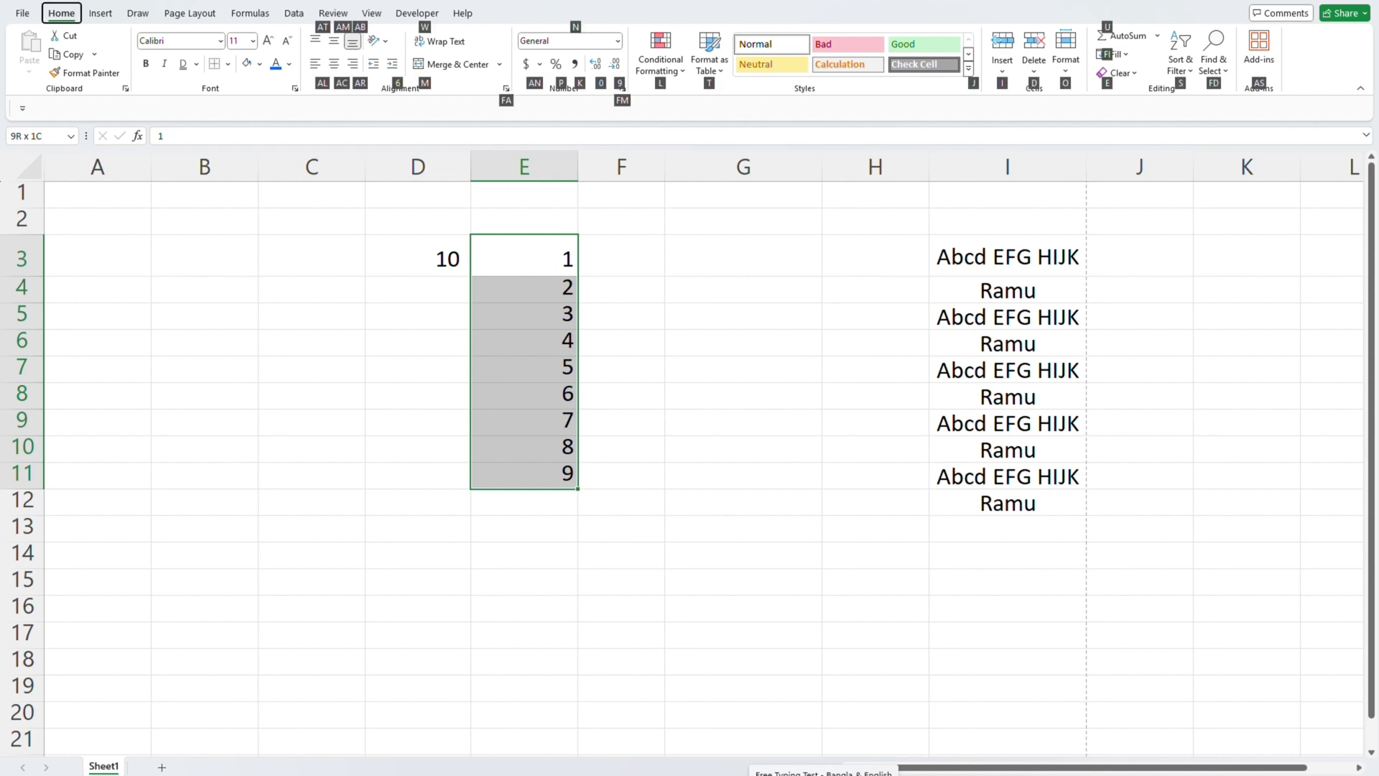
key("a")
key("c")
key("Up")
key("Right")
key("Down")
key("Left")
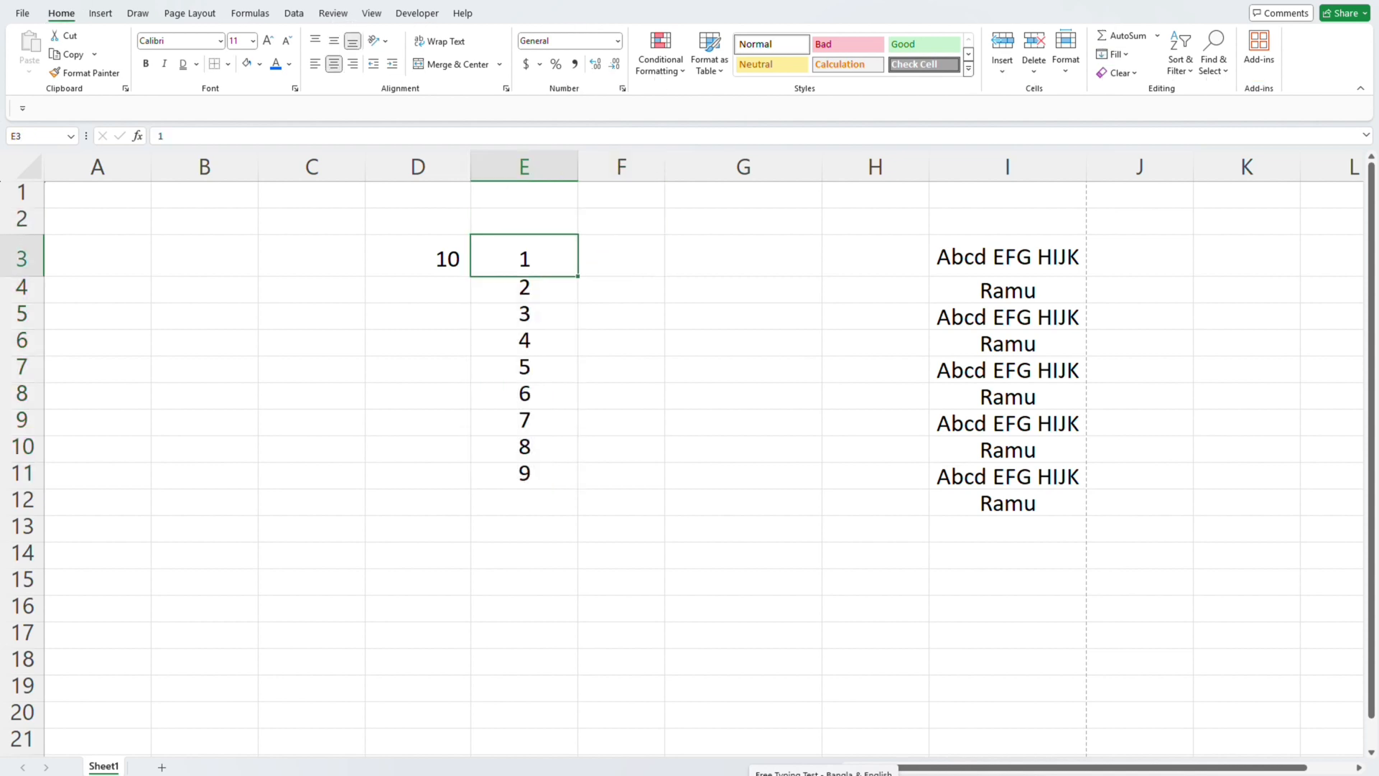
- Delete the number 10 from cell D3 and return to cell E7
left_click(538, 365)
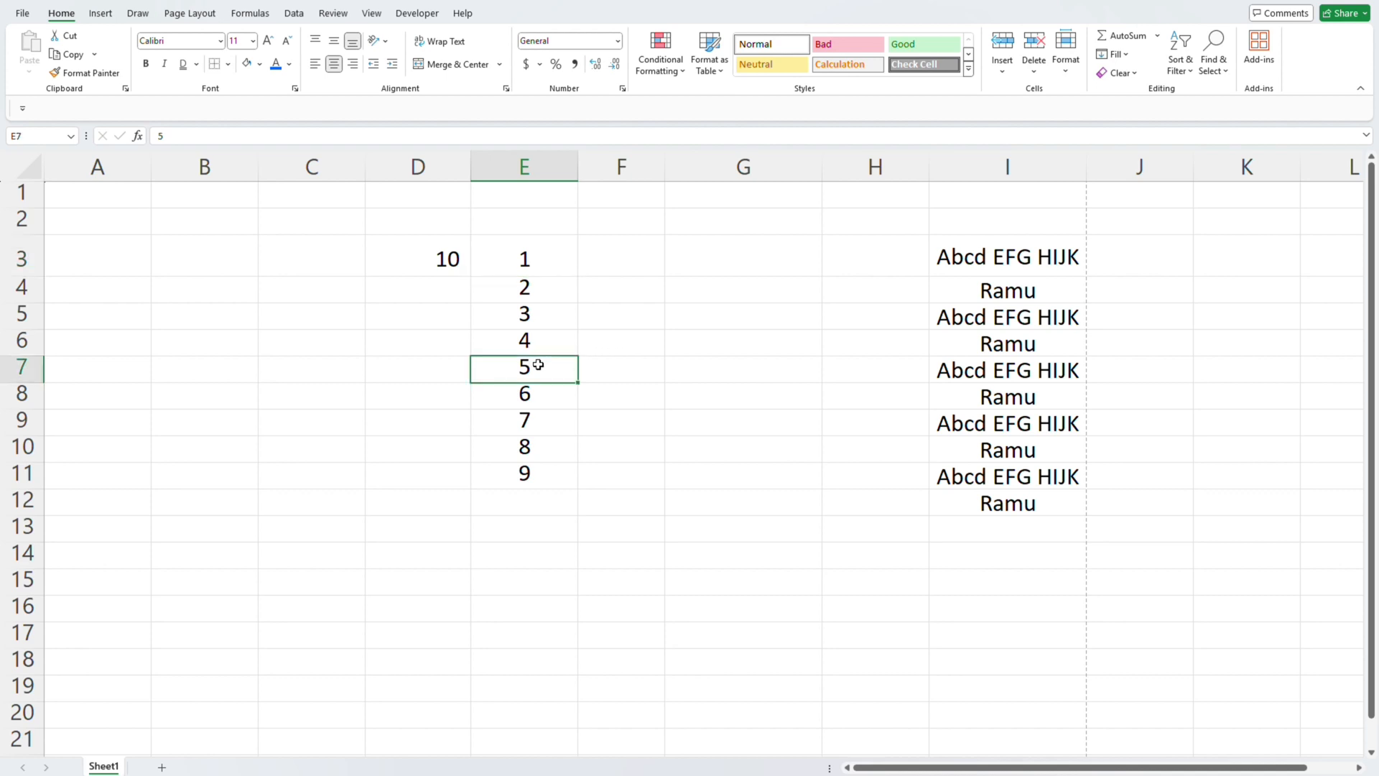
left_click(434, 259)
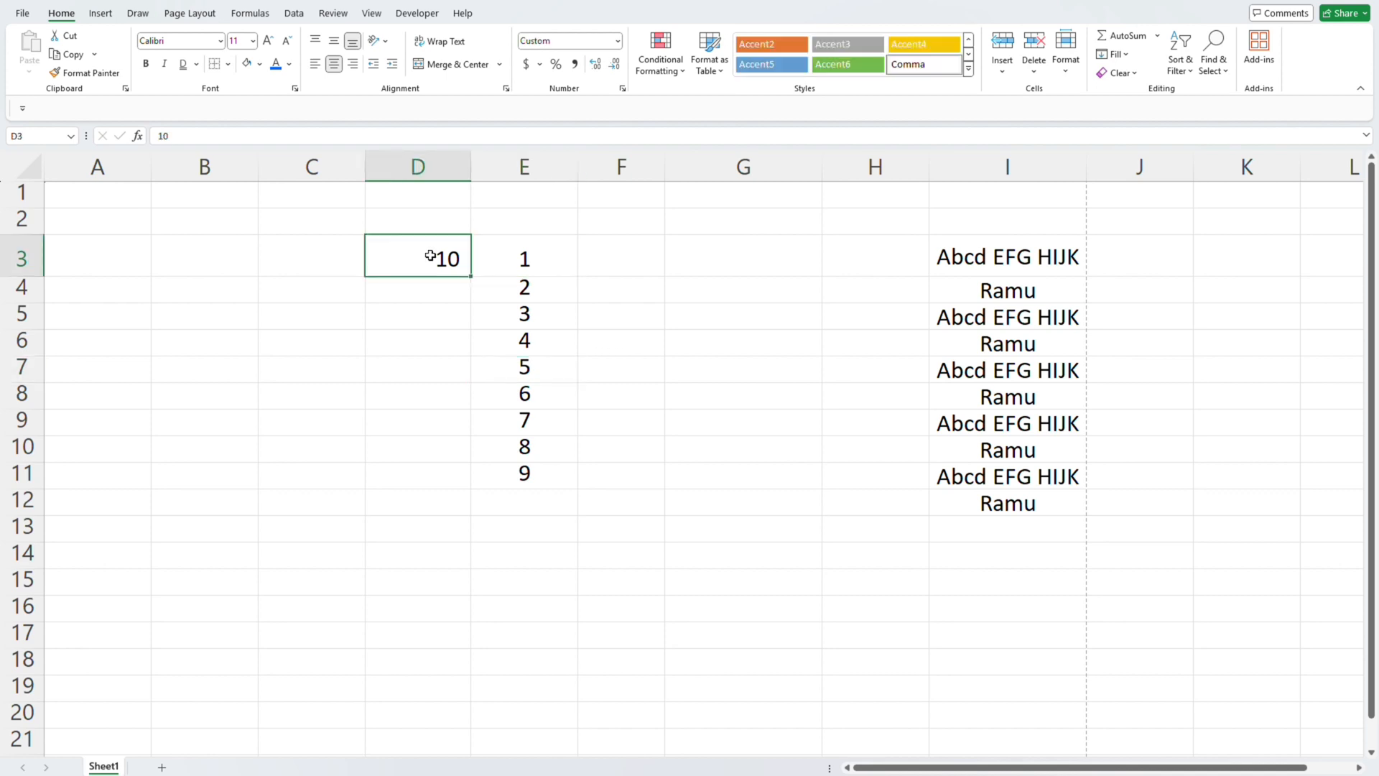
key("Delete")
left_click(523, 377)
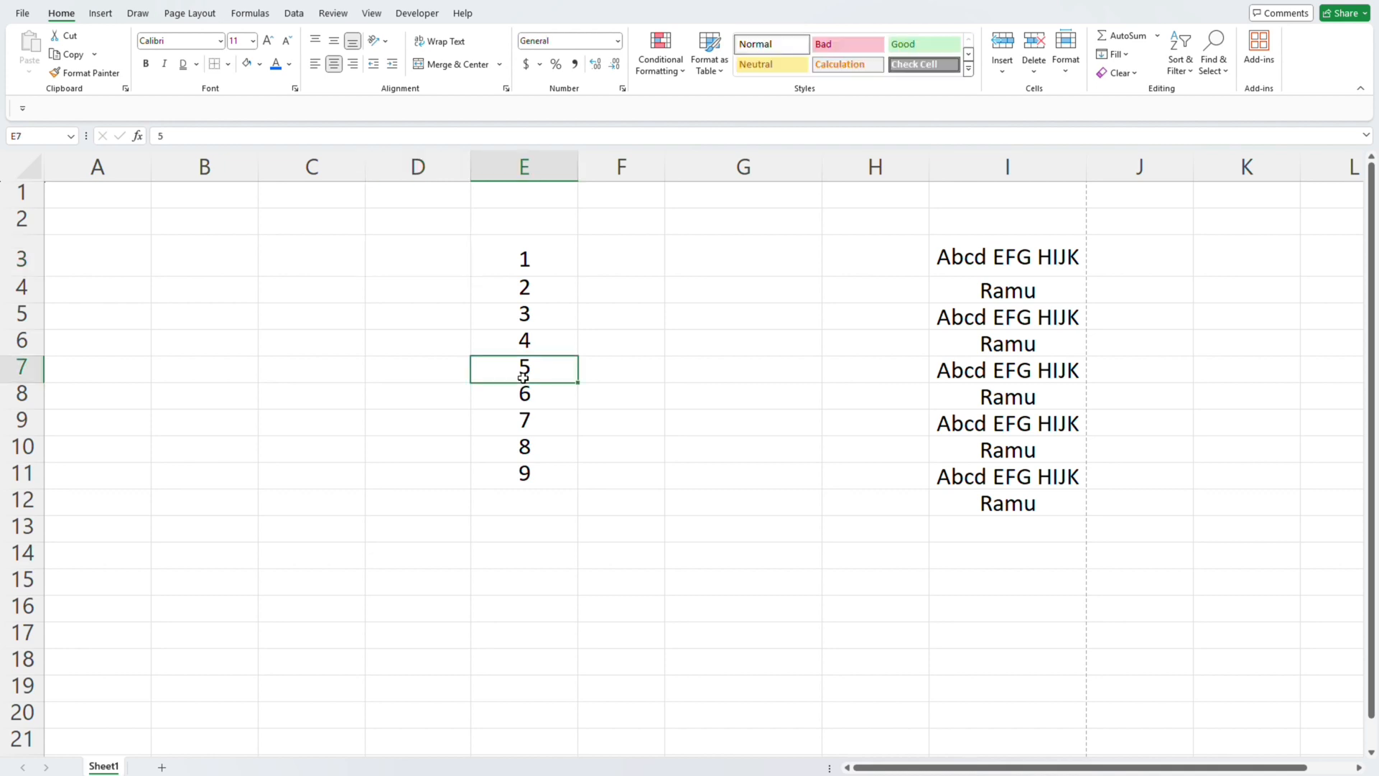
key("ctrl+shift+Down")
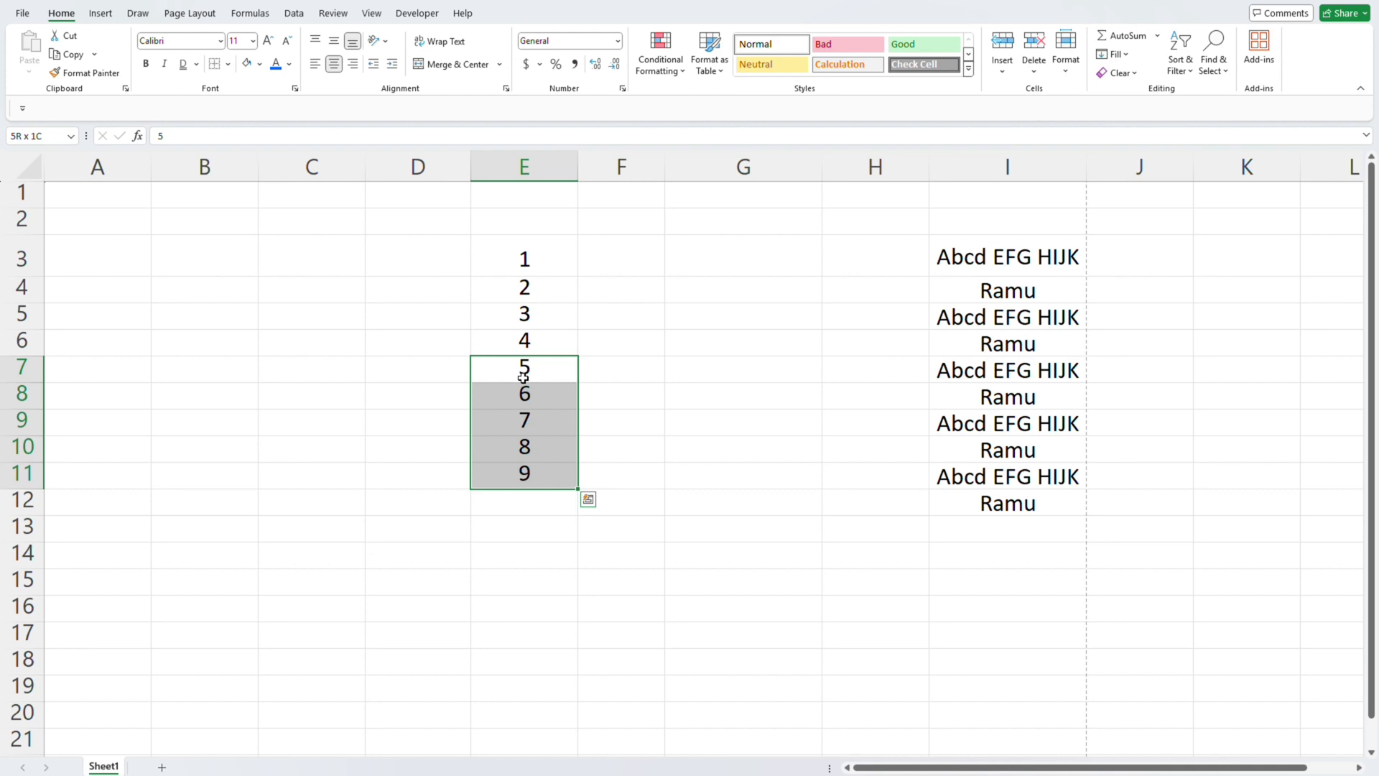
left_click(674, 61)
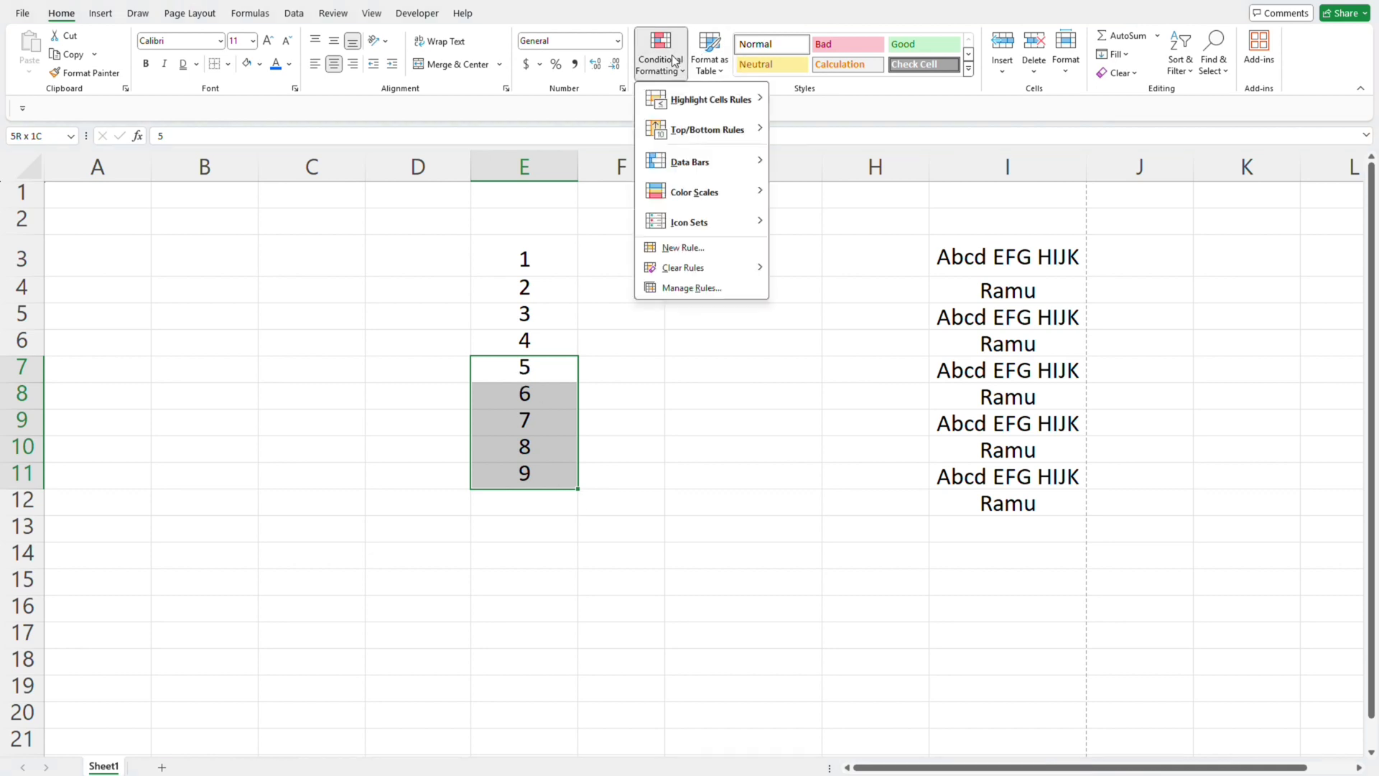
key("Escape")
key("Left")
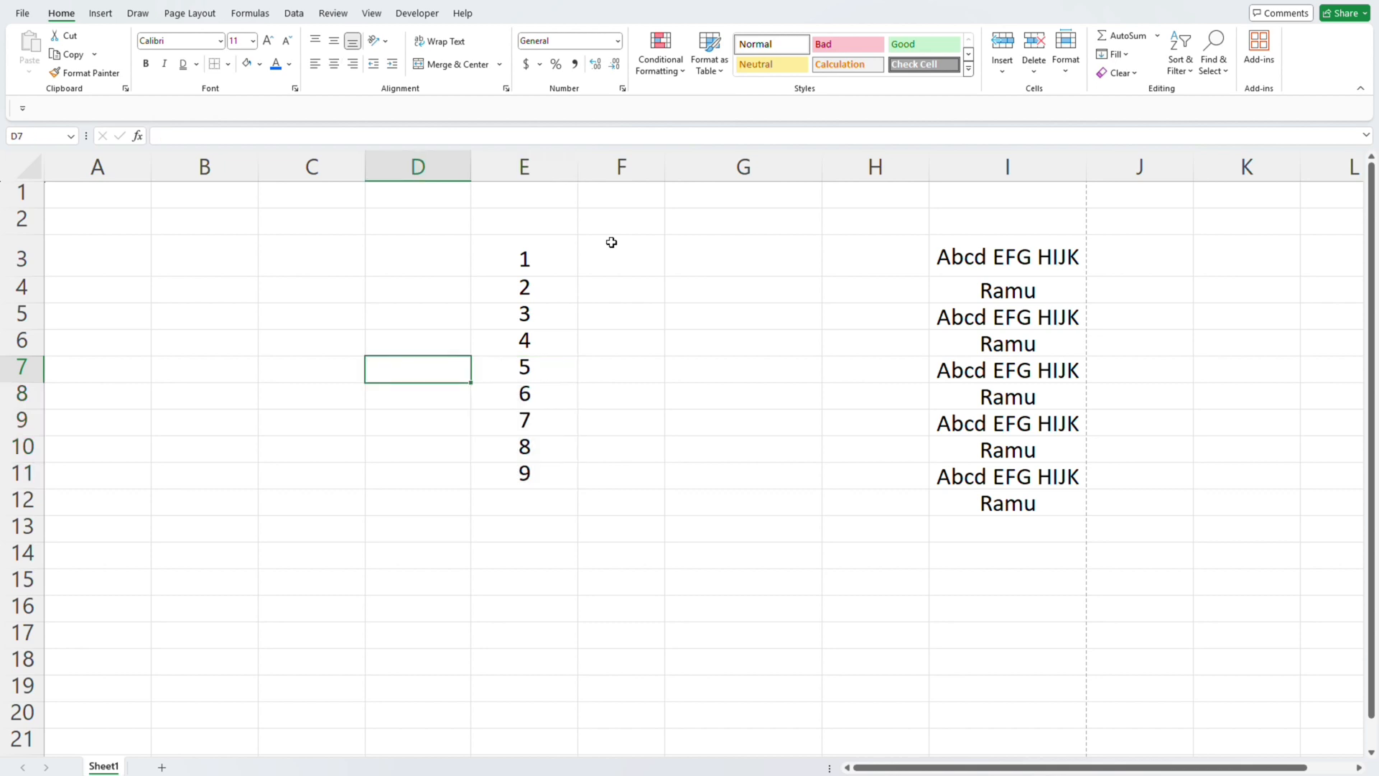
- Set up a Greater Than highlight rule for E3:E11 with 4 as the comparison value
key("Right")
key("Up")
key("Up")
key("Up")
key("Up")
key("ctrl+shift+Down")
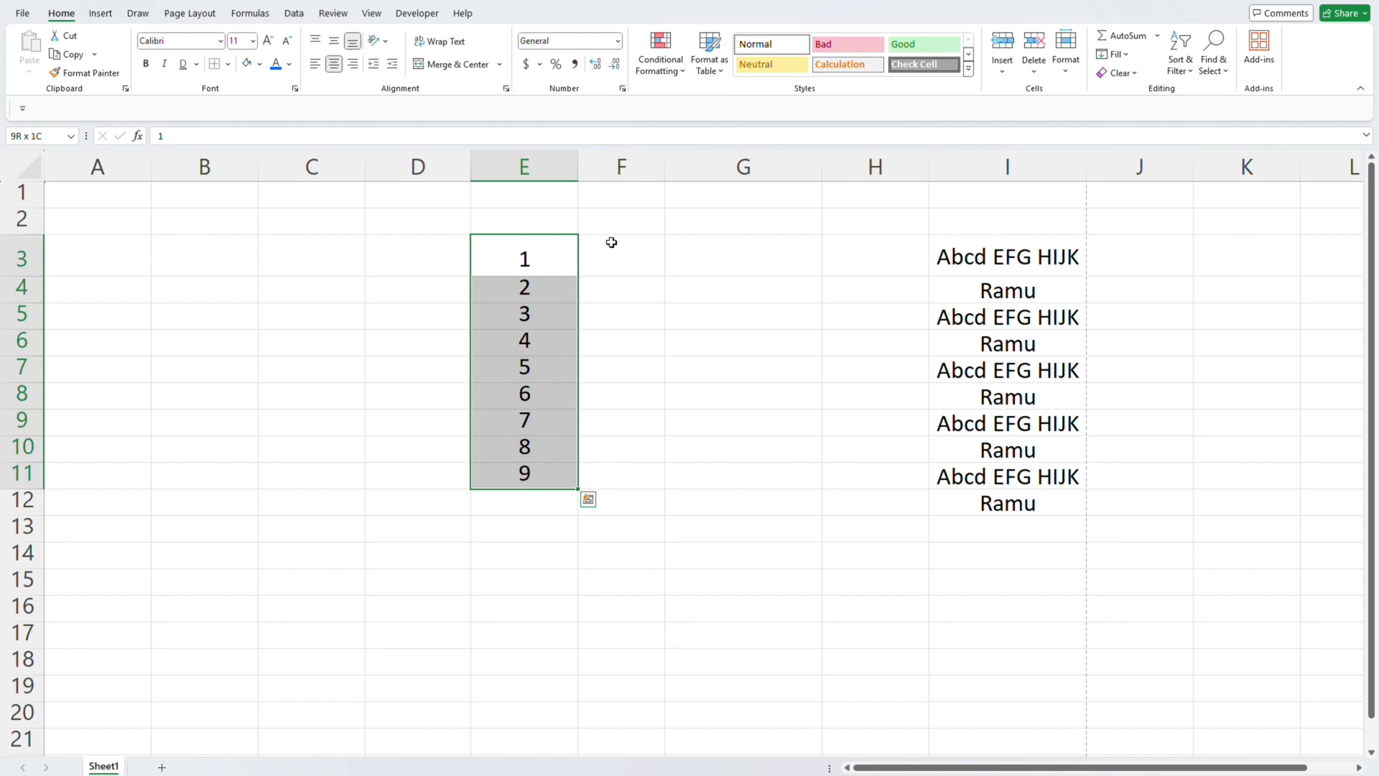
left_click(664, 60)
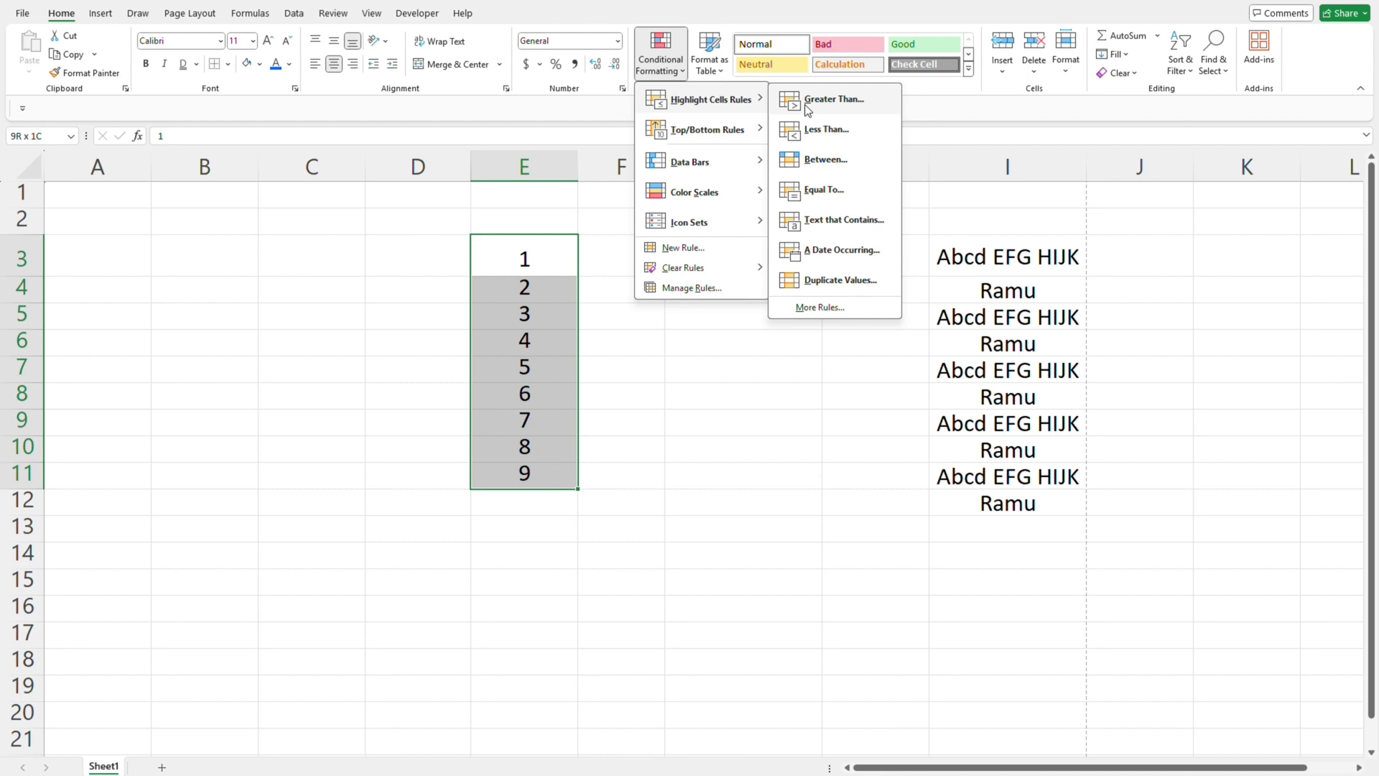
left_click(805, 105)
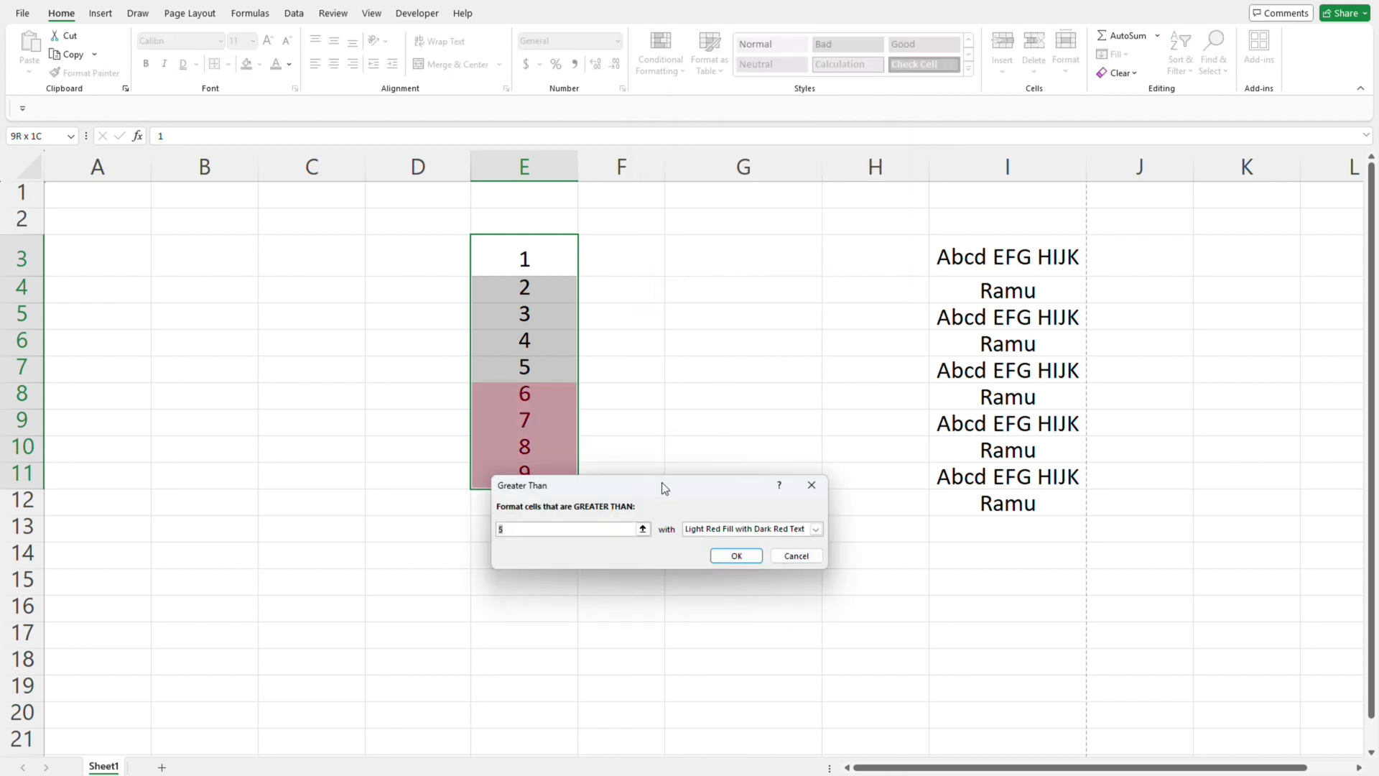
left_click_drag(662, 481, 775, 536)
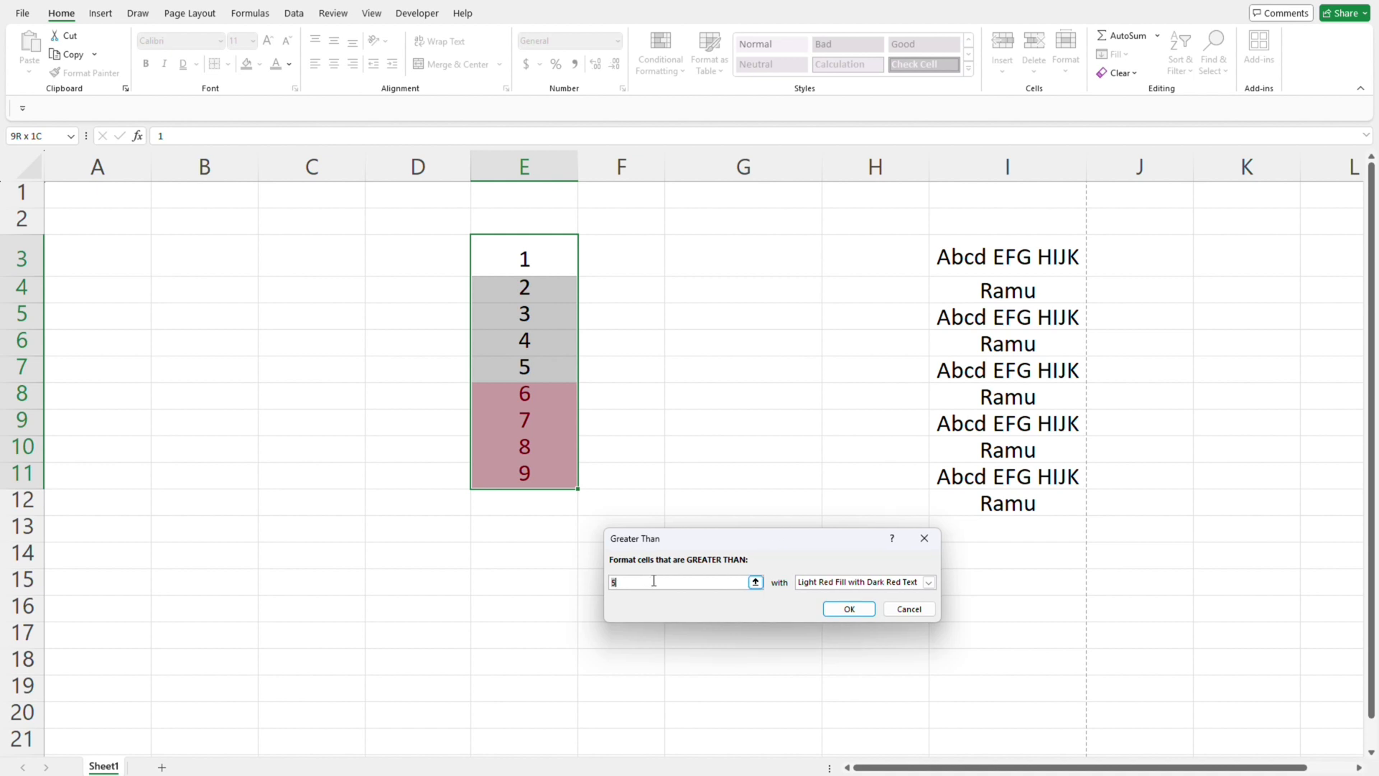
key("BackSpace")
type("4")
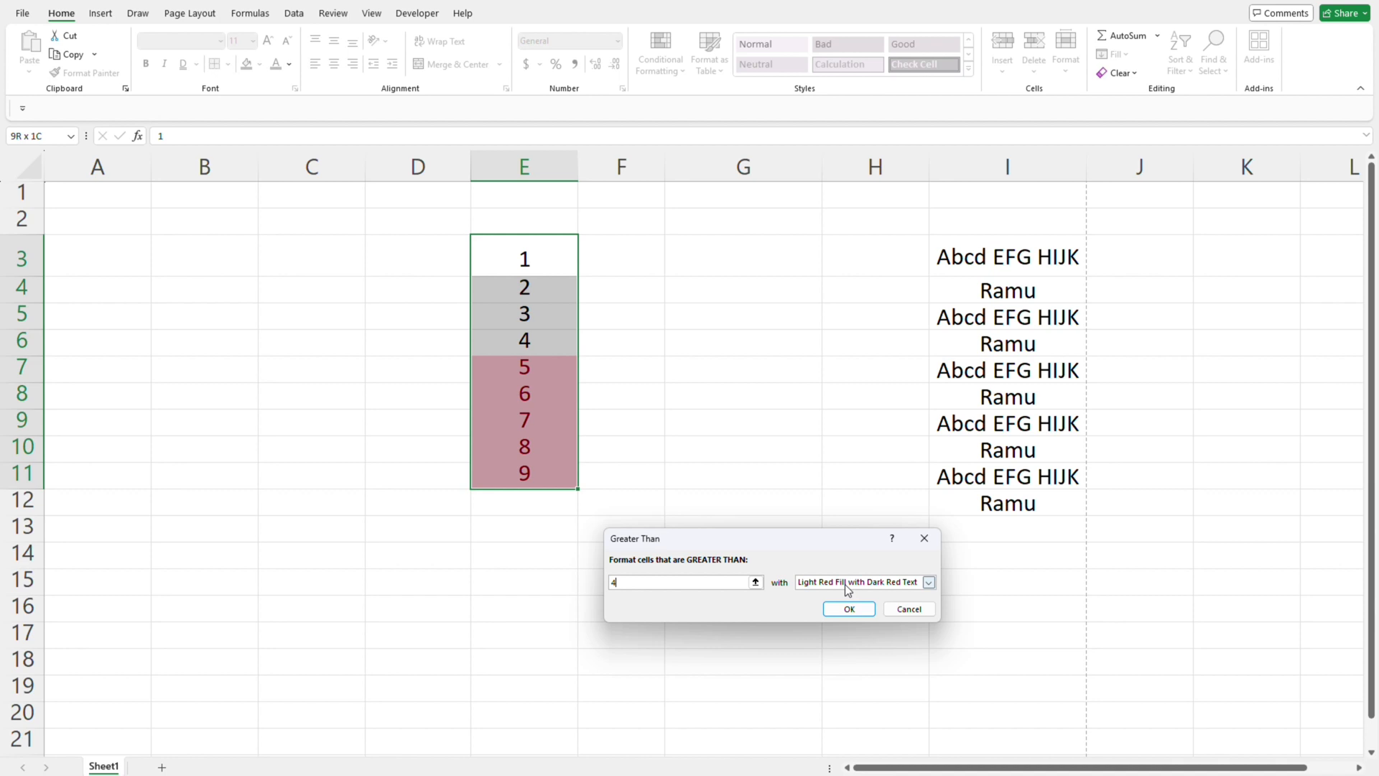
- Give the Greater Than rule Green Fill with Dark Green Text and apply it
left_click(929, 581)
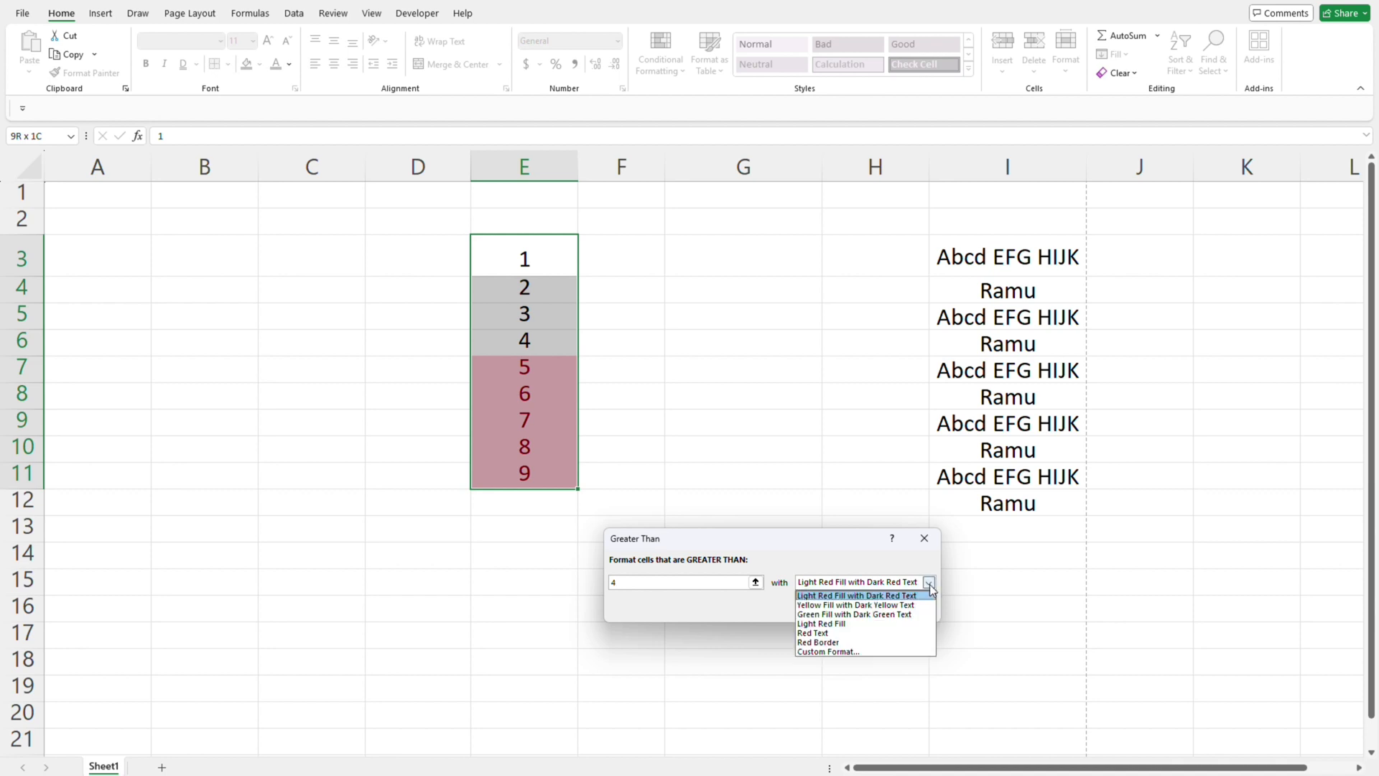
left_click(831, 616)
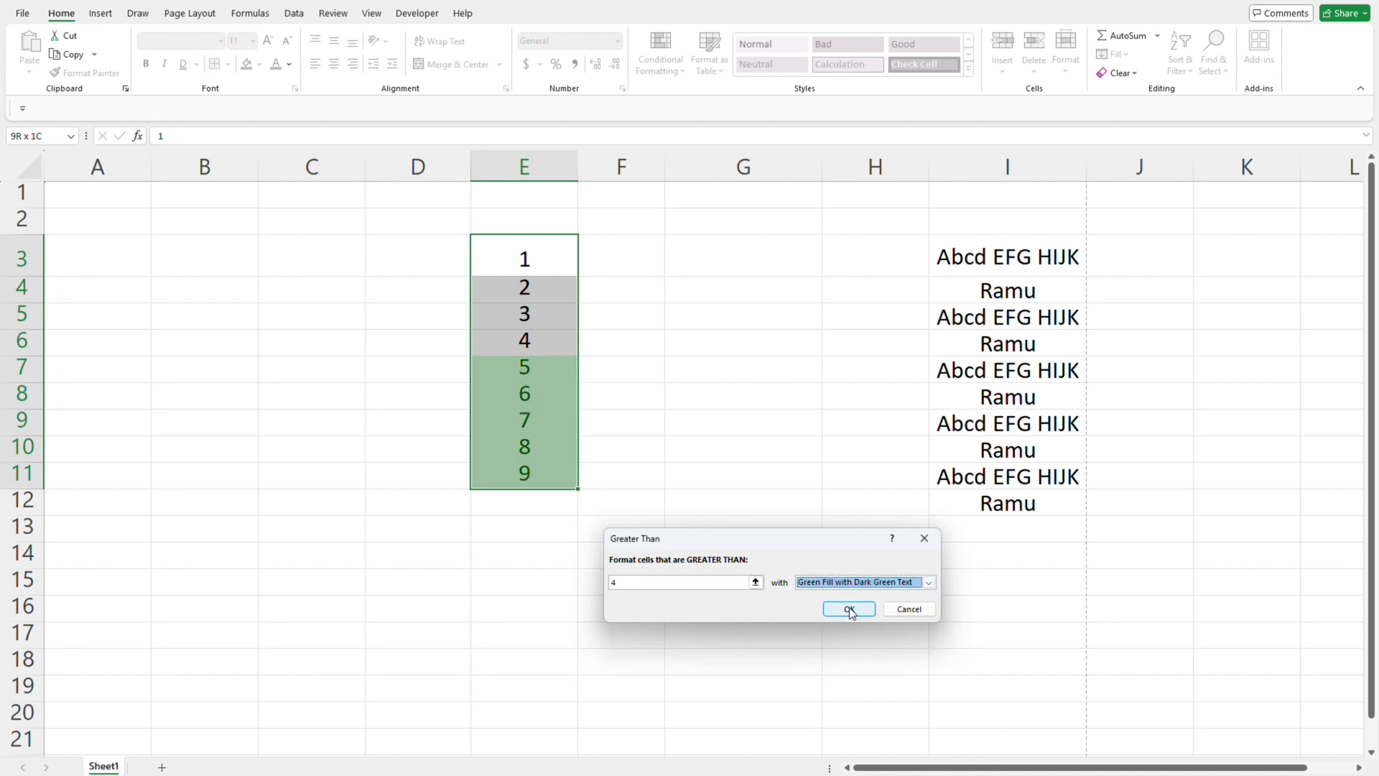
left_click(849, 609)
left_click(652, 391)
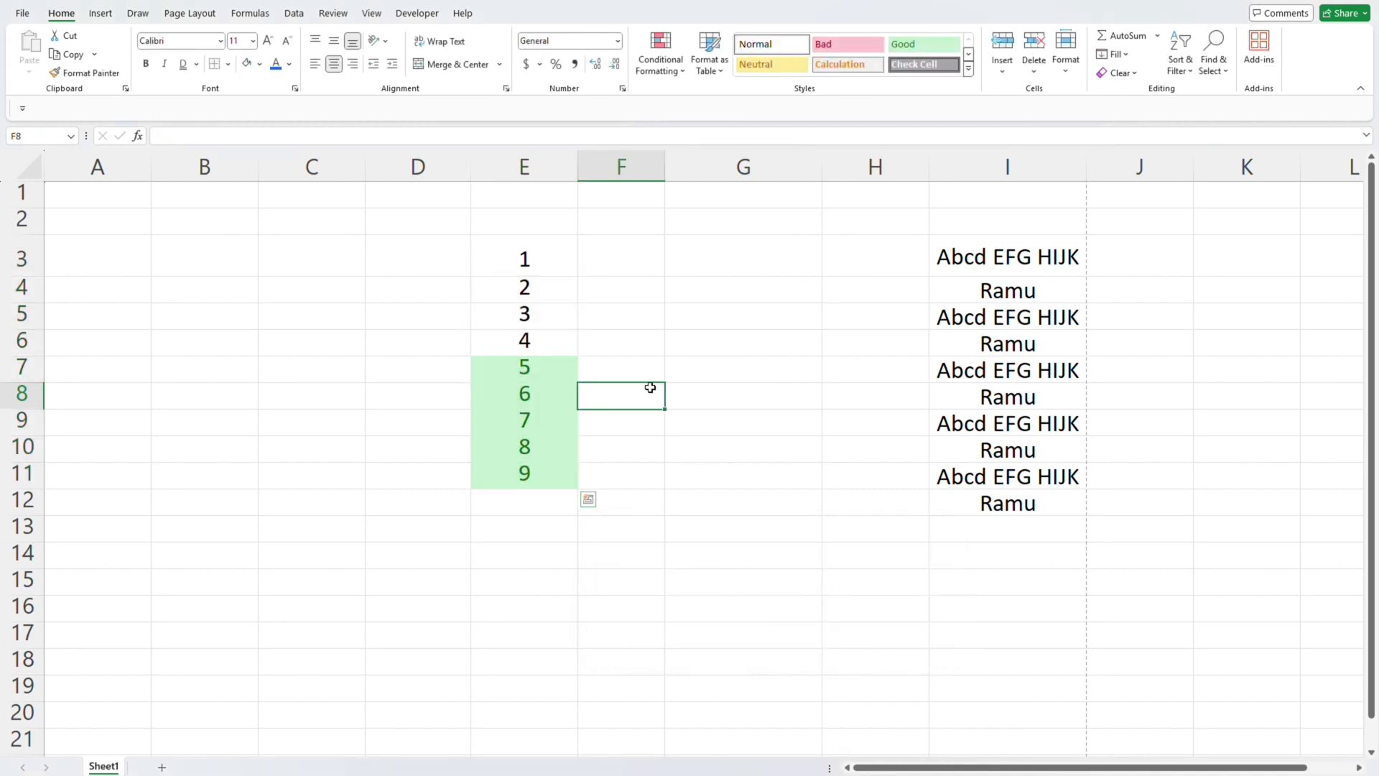
- Examine where the green highlighting begins between E6 and E7 and how far it extends down column E
left_click(535, 352)
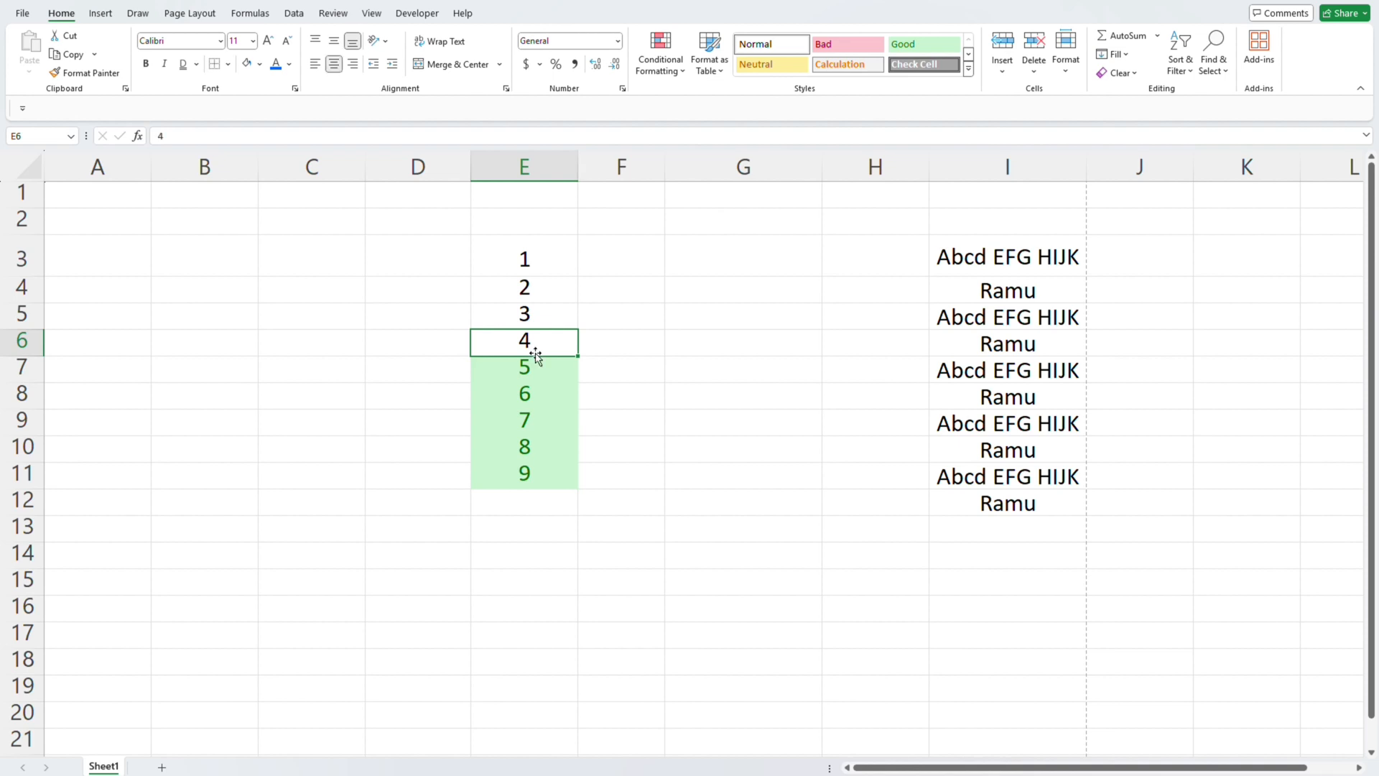
left_click(535, 357)
left_click(535, 353)
left_click(536, 357)
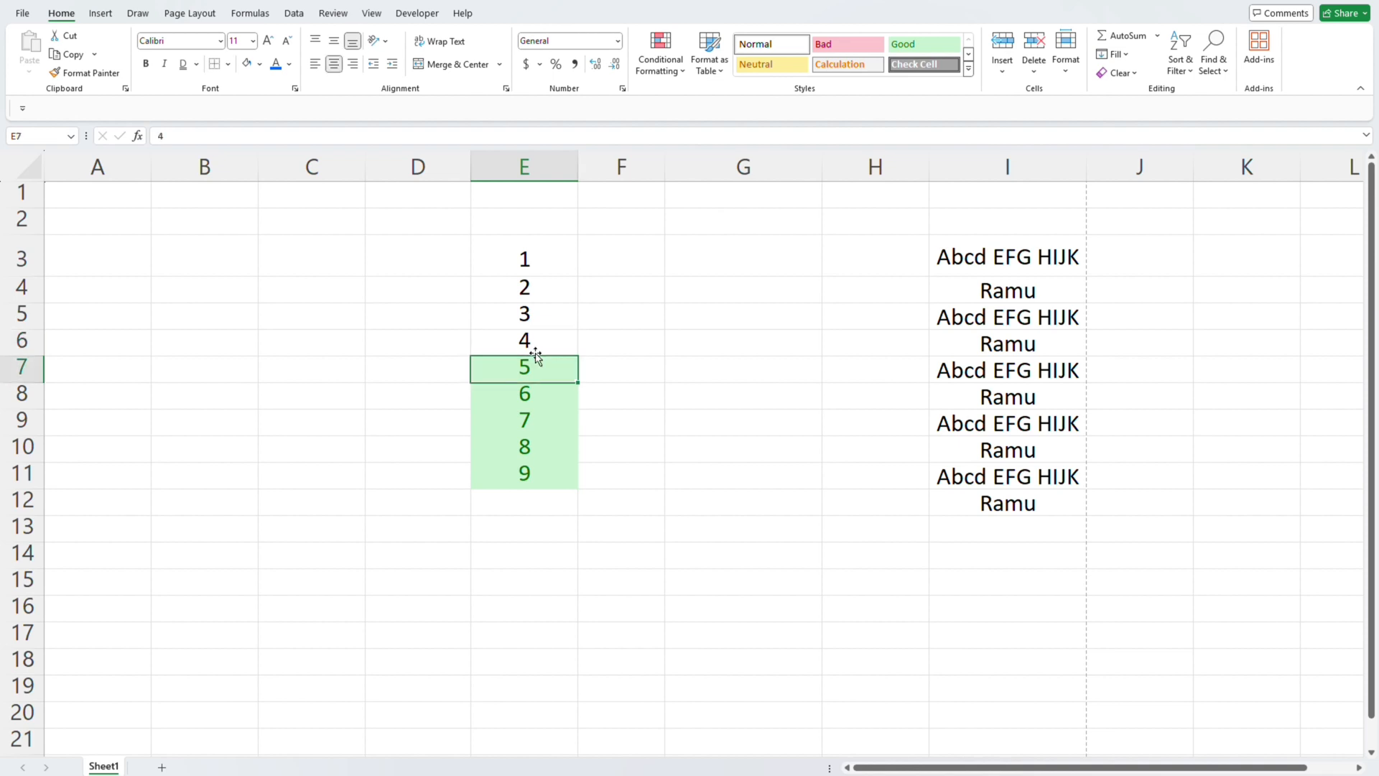
key("ctrl+shift+Down")
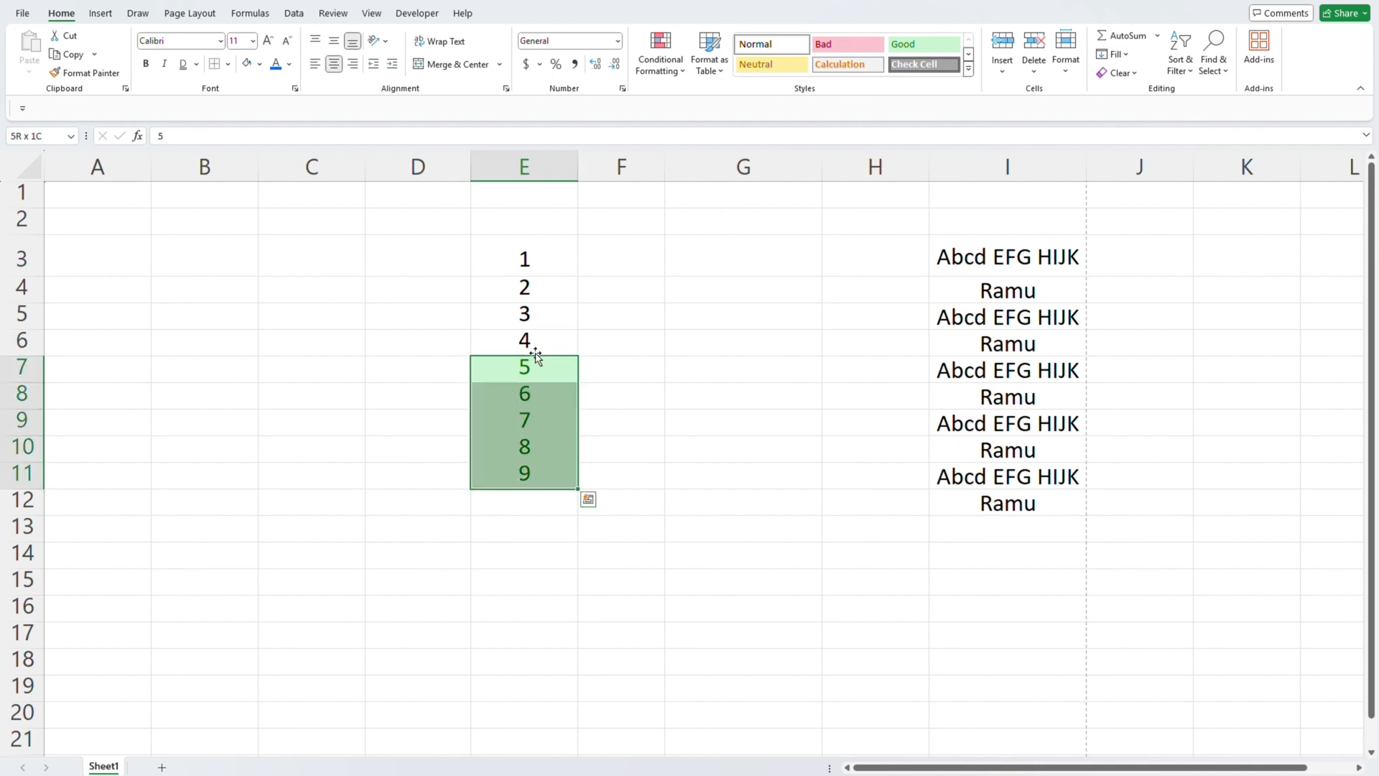
key("Up")
left_click(535, 357)
key("ctrl+shift+Down")
key("Up")
left_click(536, 357)
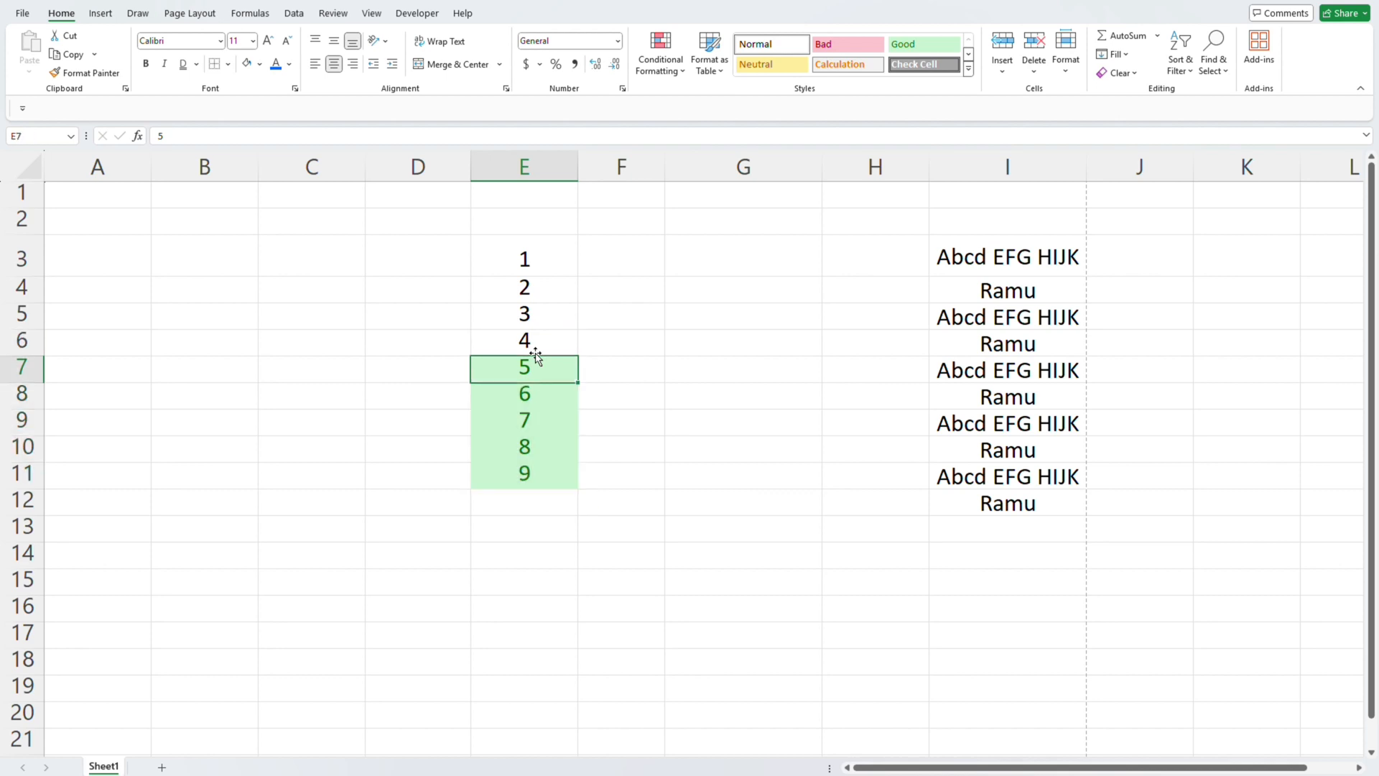
- Highlight the cells in E3:E11 that are less than 4 with Light Red Fill with Dark Red Text
key("ctrl+Up")
key("ctrl+shift+Down")
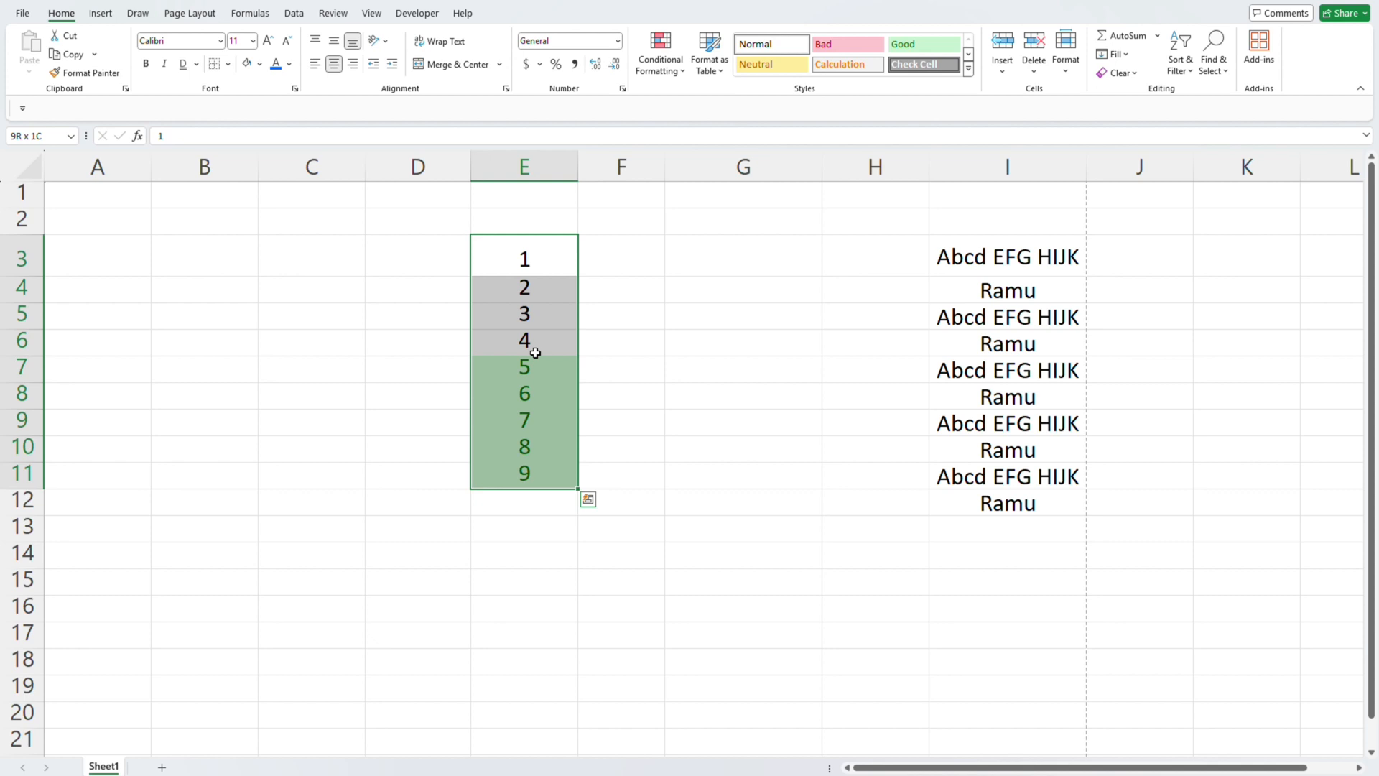
left_click(661, 54)
mouse_move(704, 100)
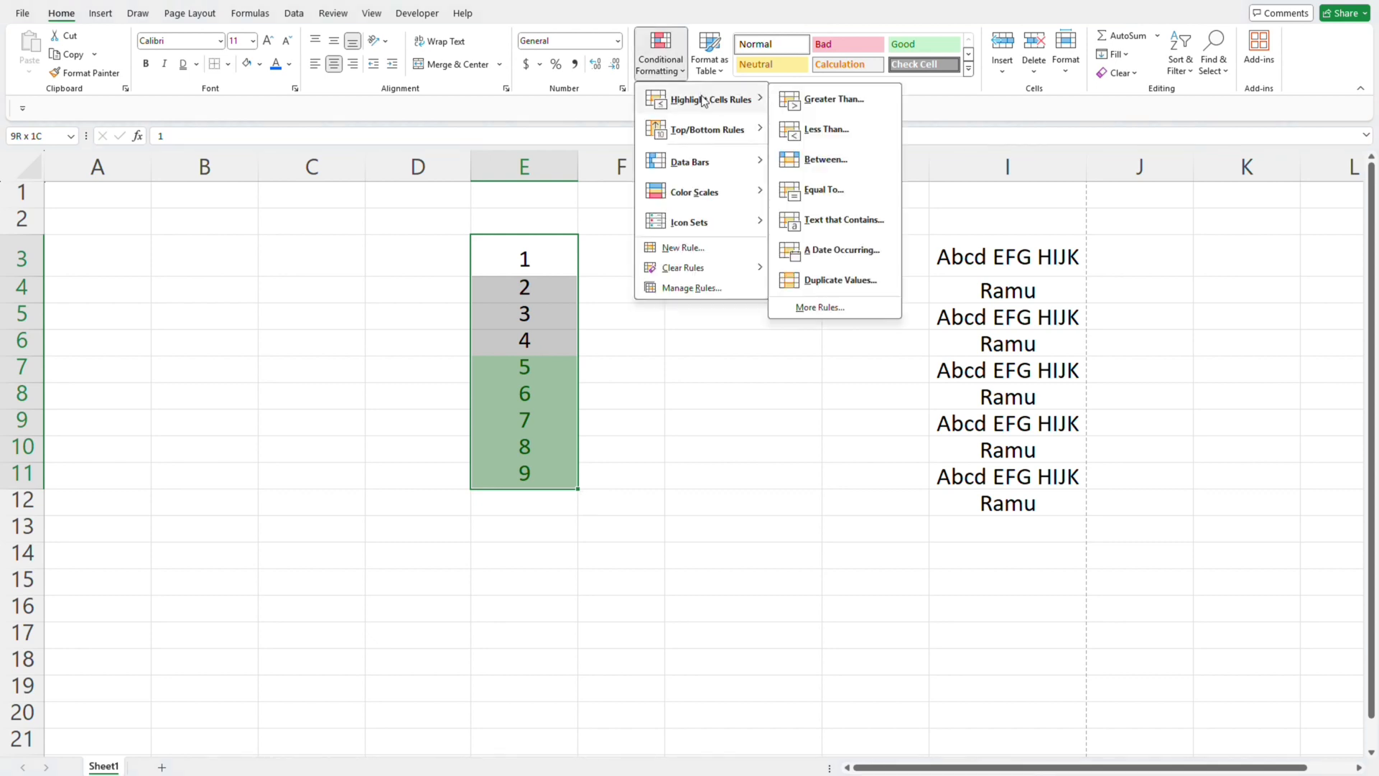
left_click(825, 130)
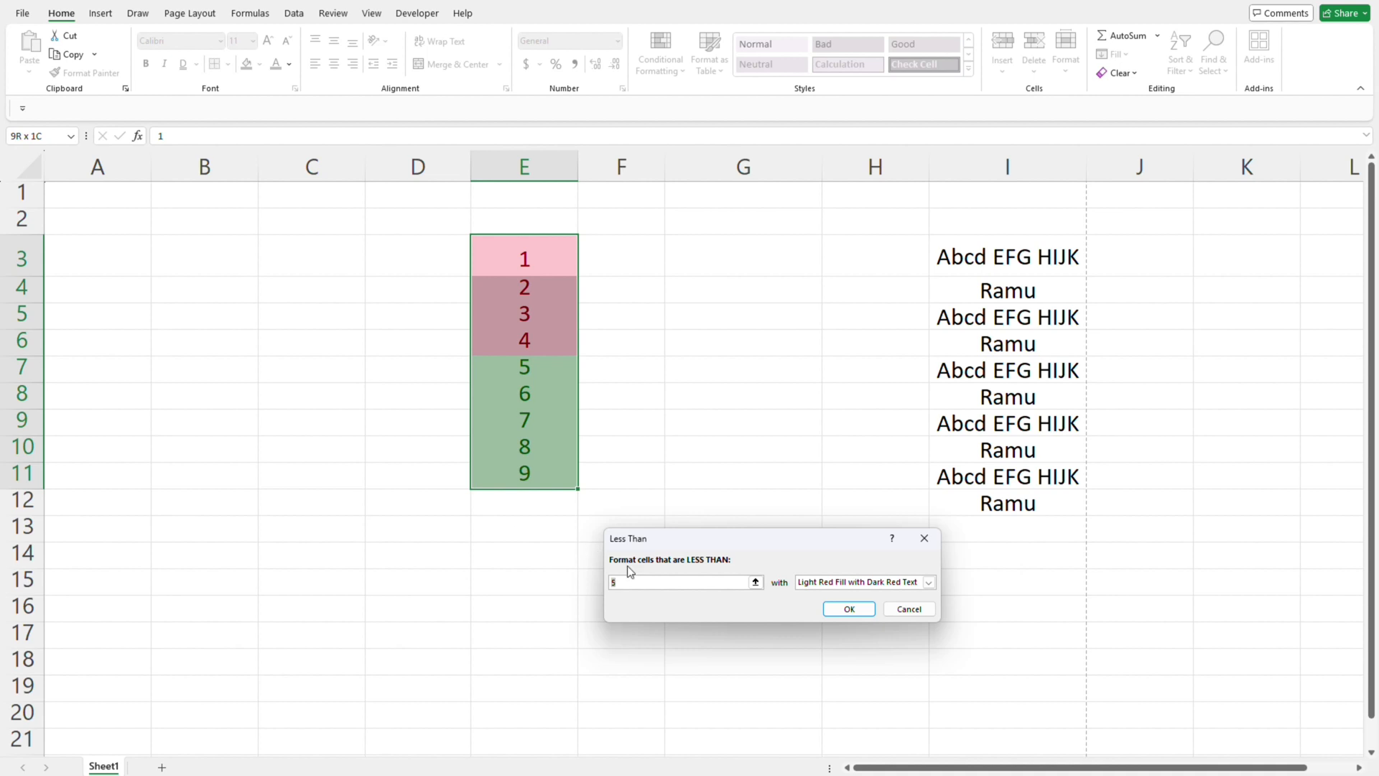
left_click(640, 580)
key("BackSpace")
type("4")
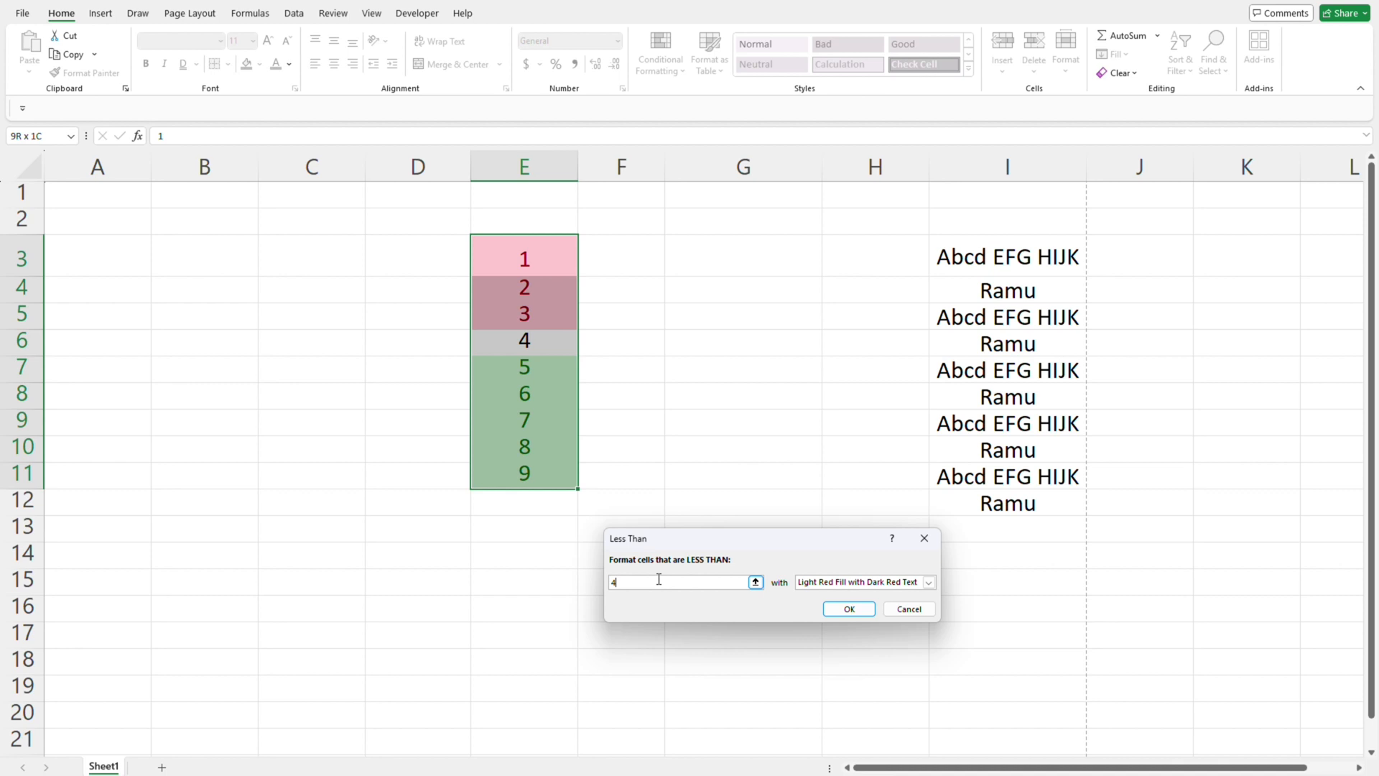
left_click(847, 610)
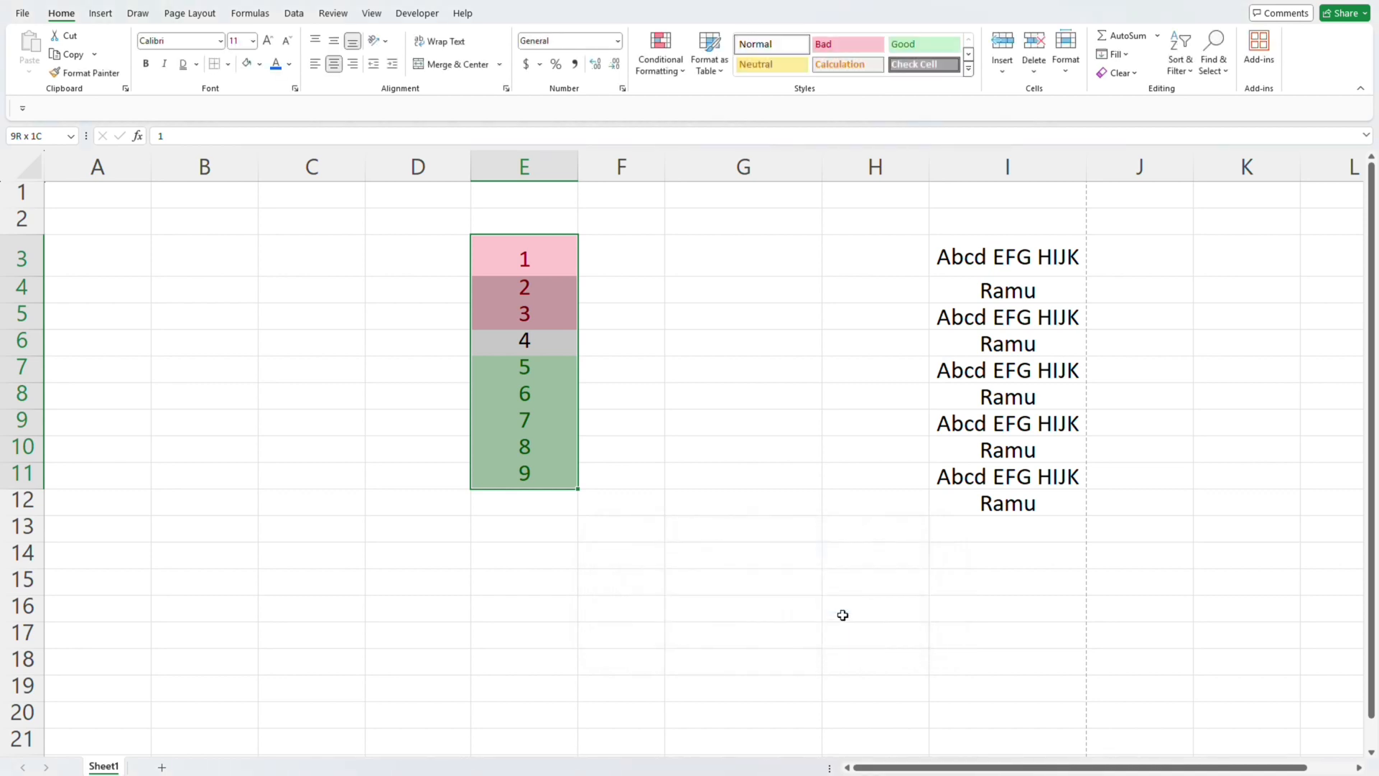
left_click(733, 329)
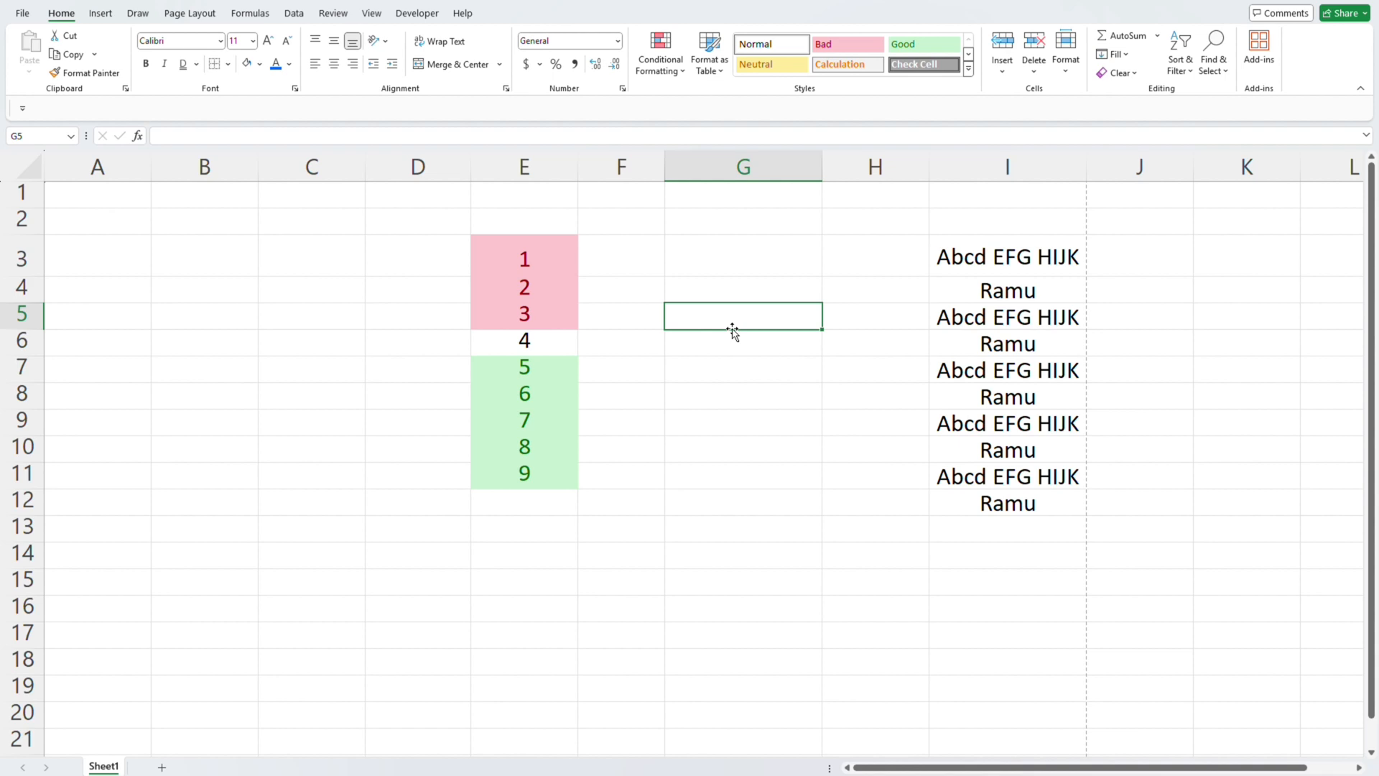
left_click(660, 53)
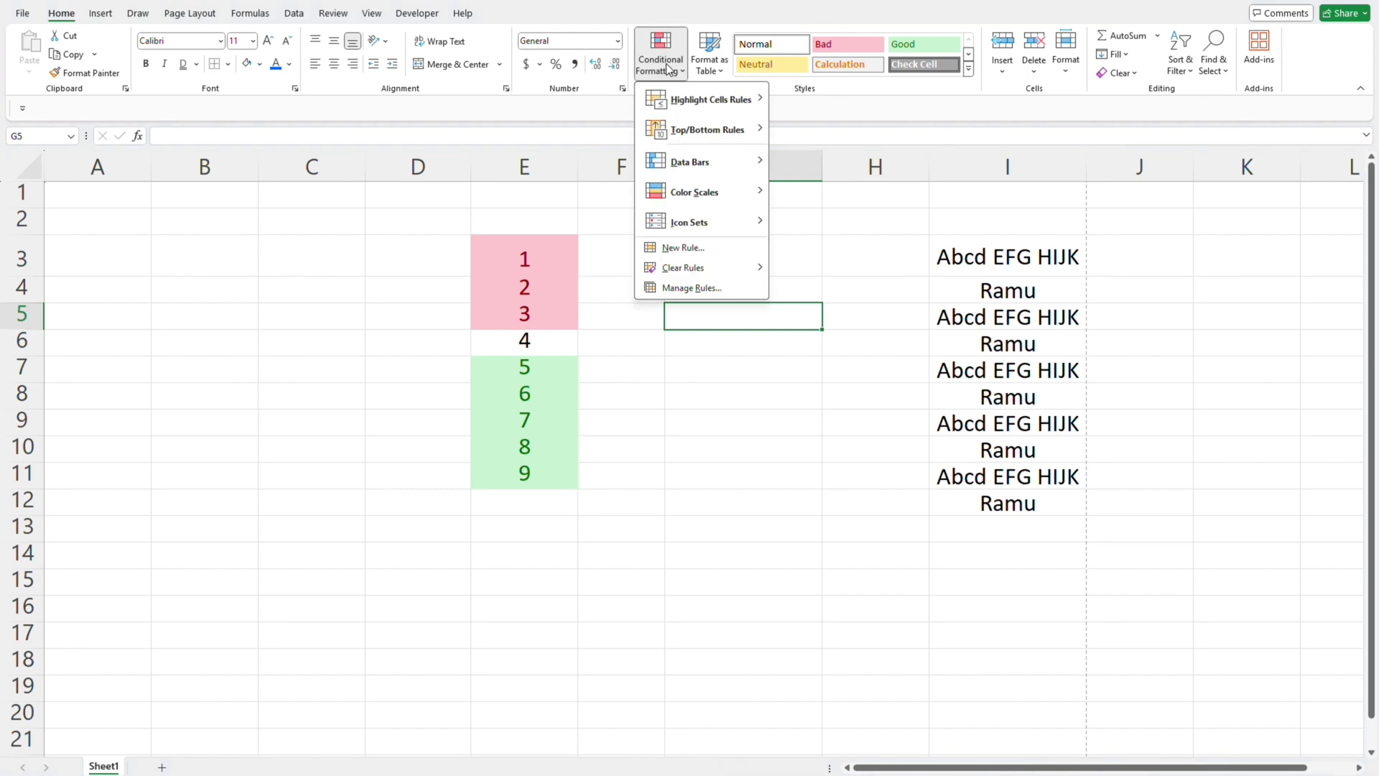
mouse_move(692, 105)
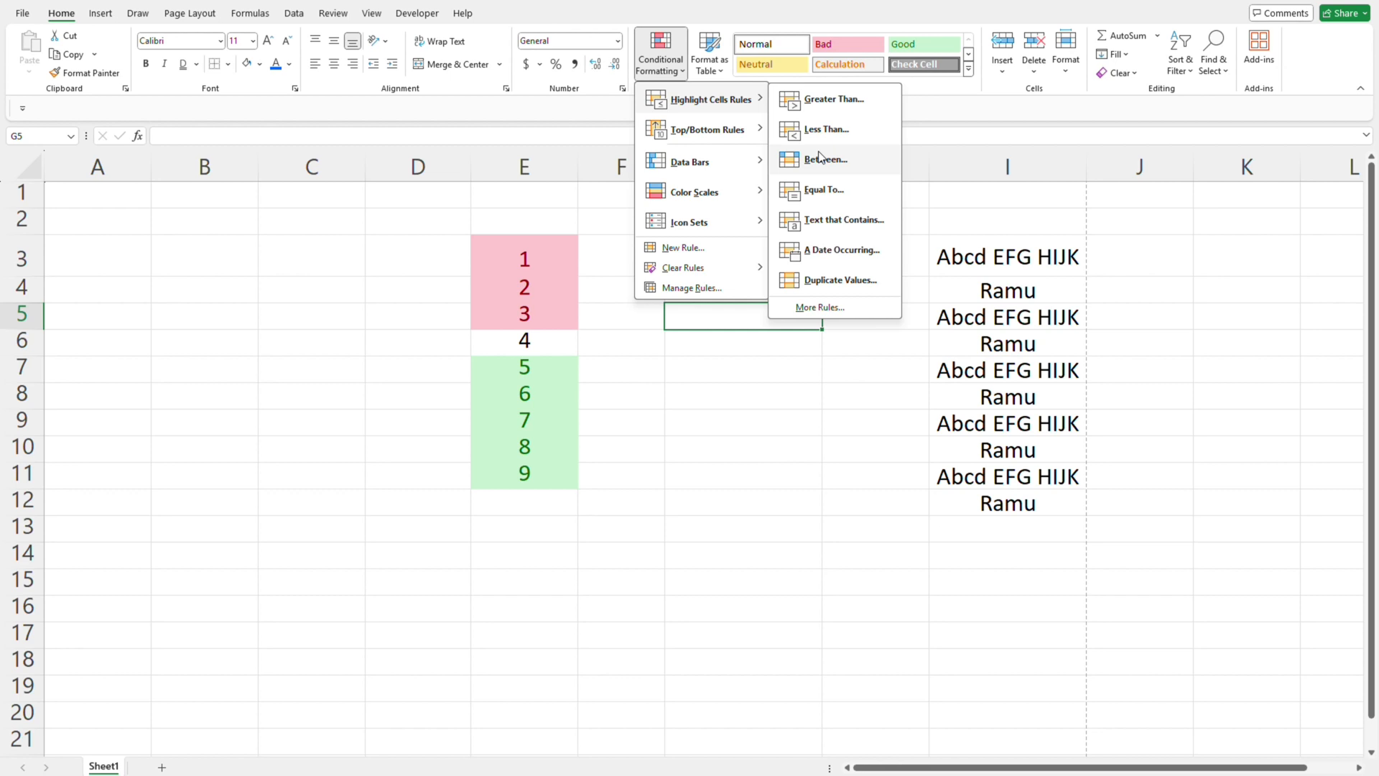
left_click(555, 243)
key("Left")
key("Left")
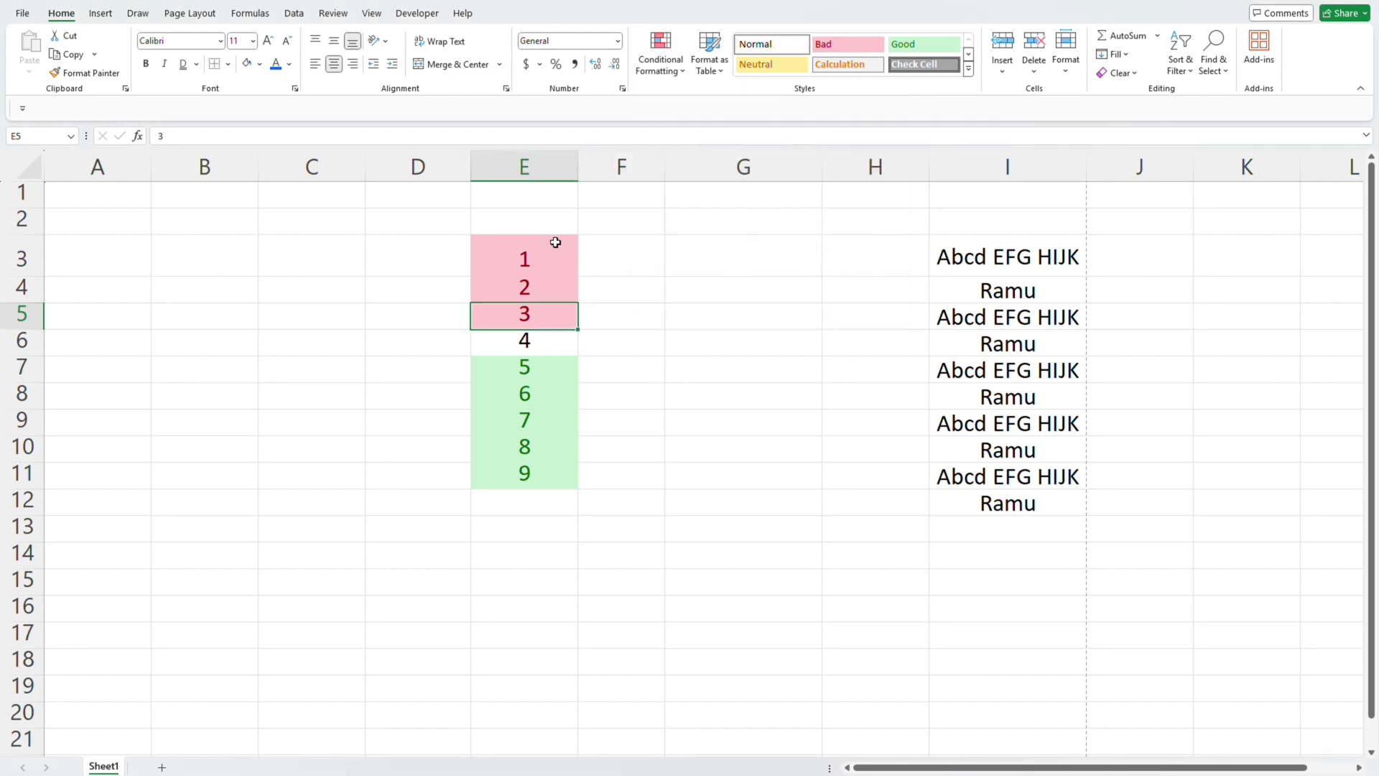
- Set up a Between highlight rule for E3:E11 with the limits 3 and 8
left_click(555, 243)
key("ctrl+shift+Down")
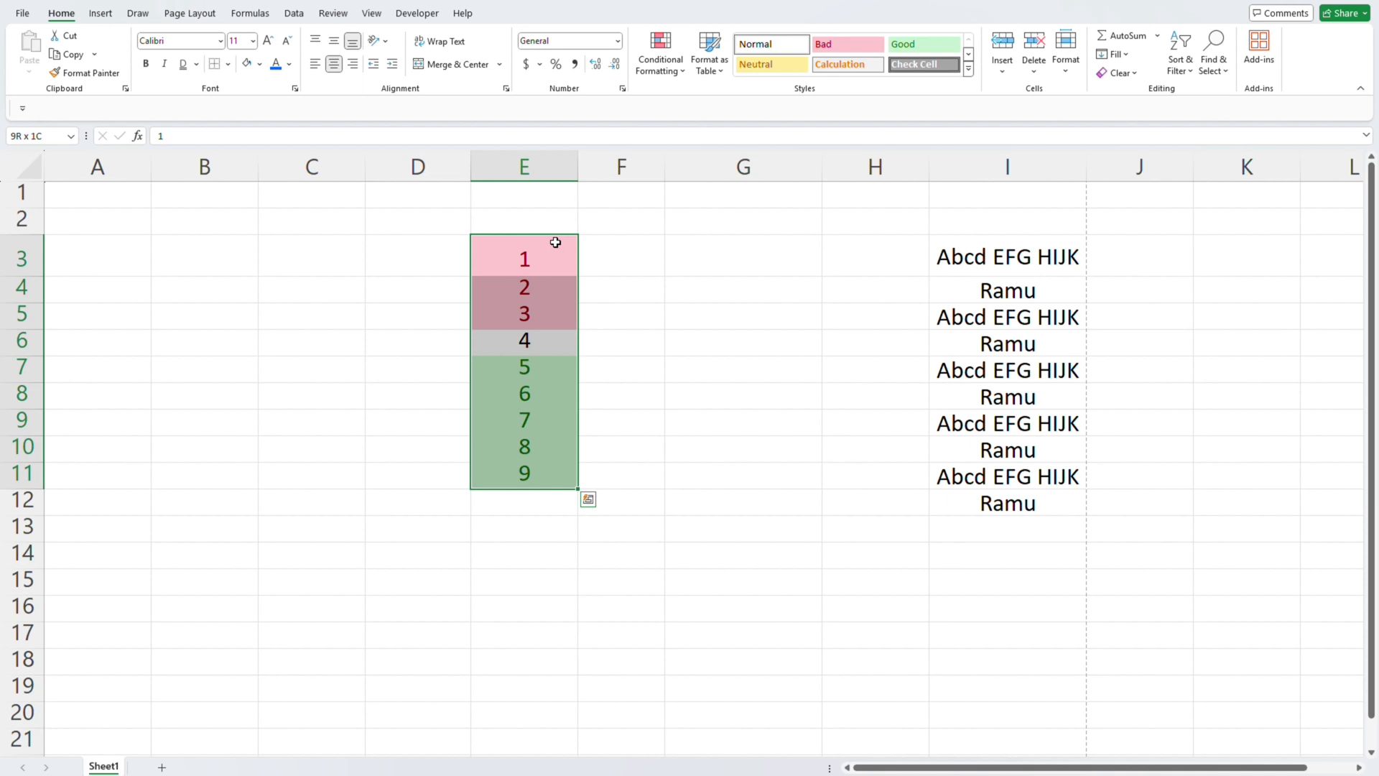
left_click(660, 52)
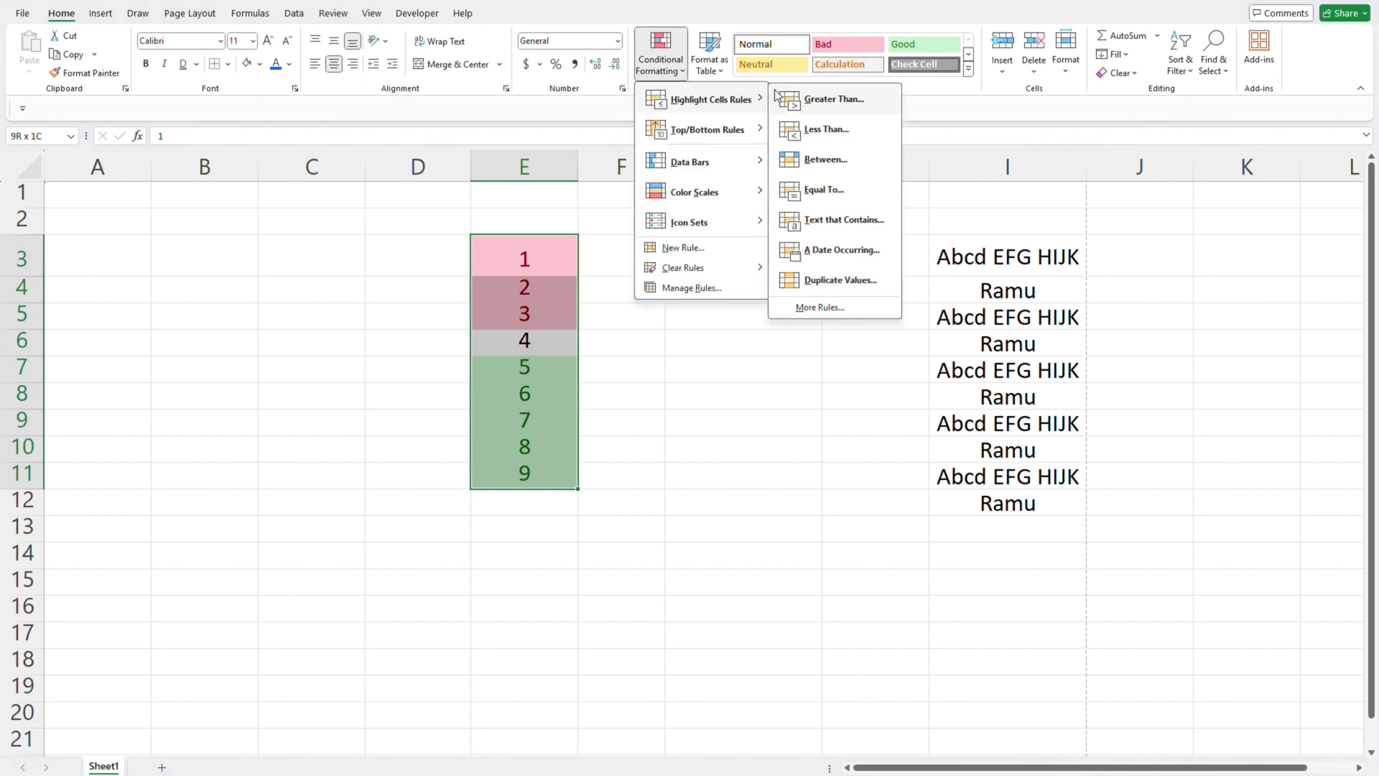
left_click(831, 167)
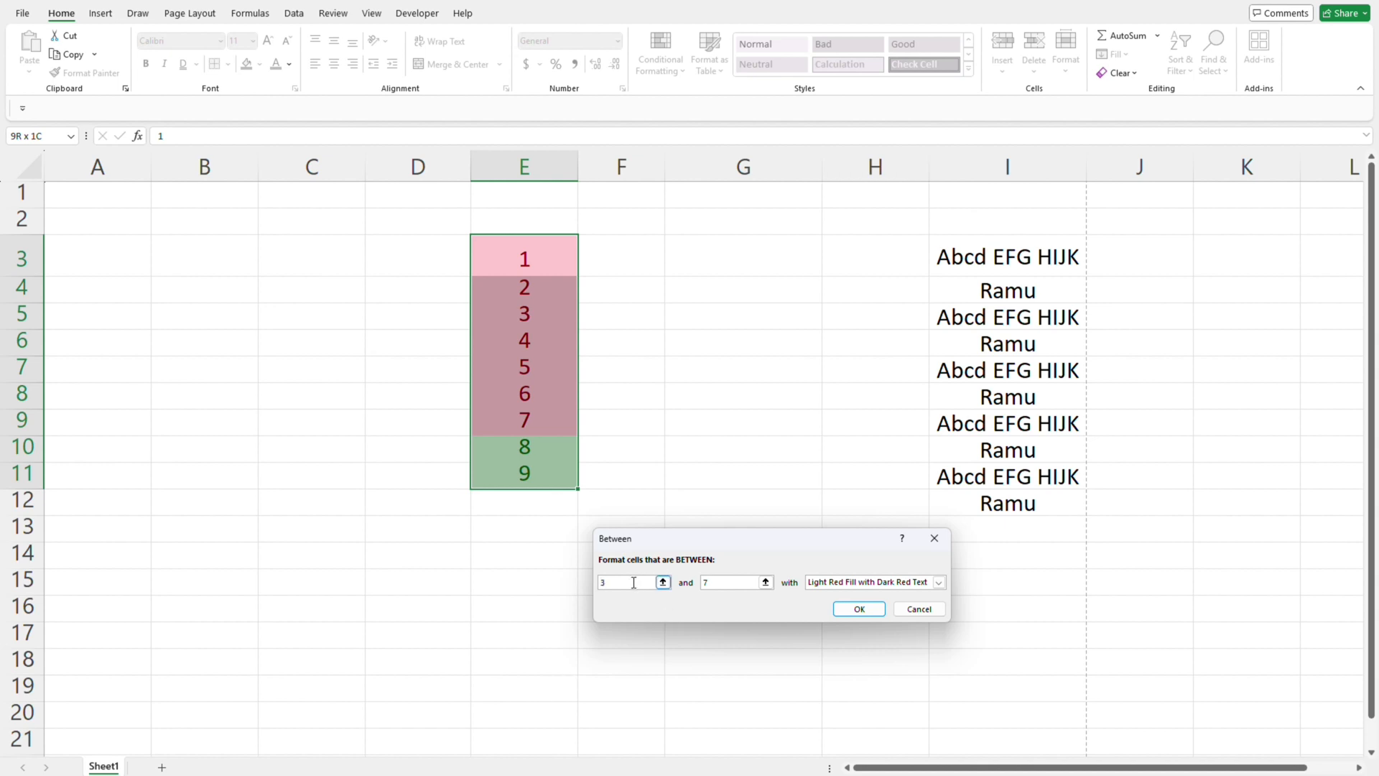
key("BackSpace")
type("3")
key("BackSpace")
type("8")
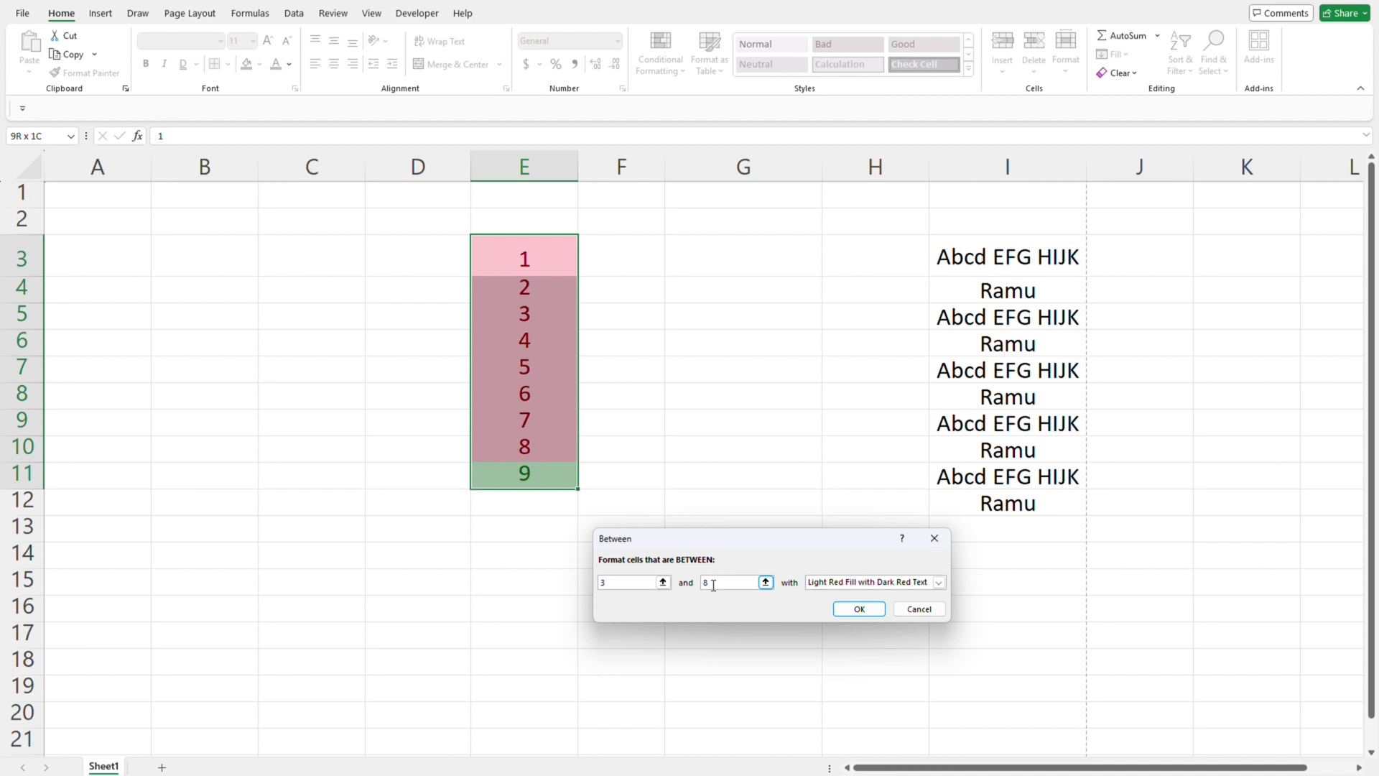
- Give the Between rule Yellow Fill with Dark Yellow Text and apply it
left_click(939, 582)
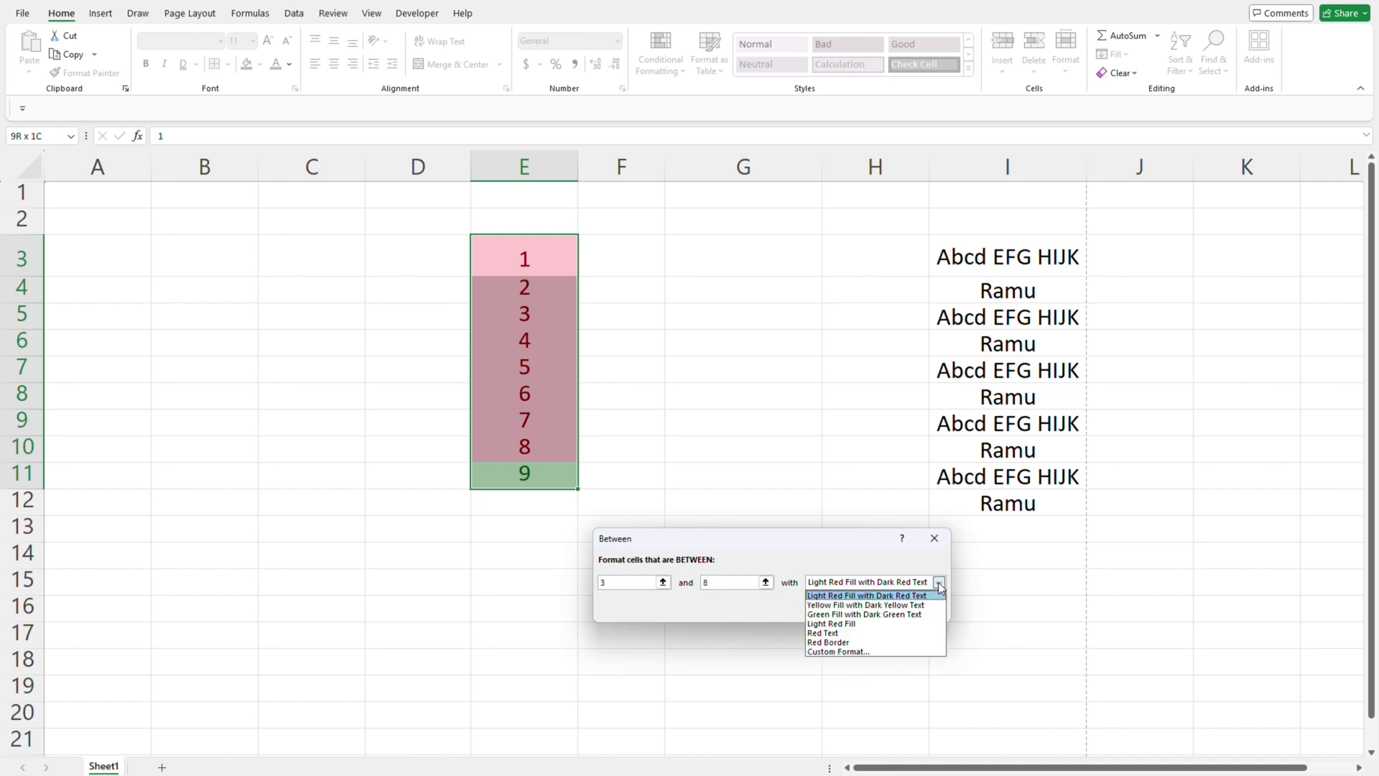
left_click(853, 605)
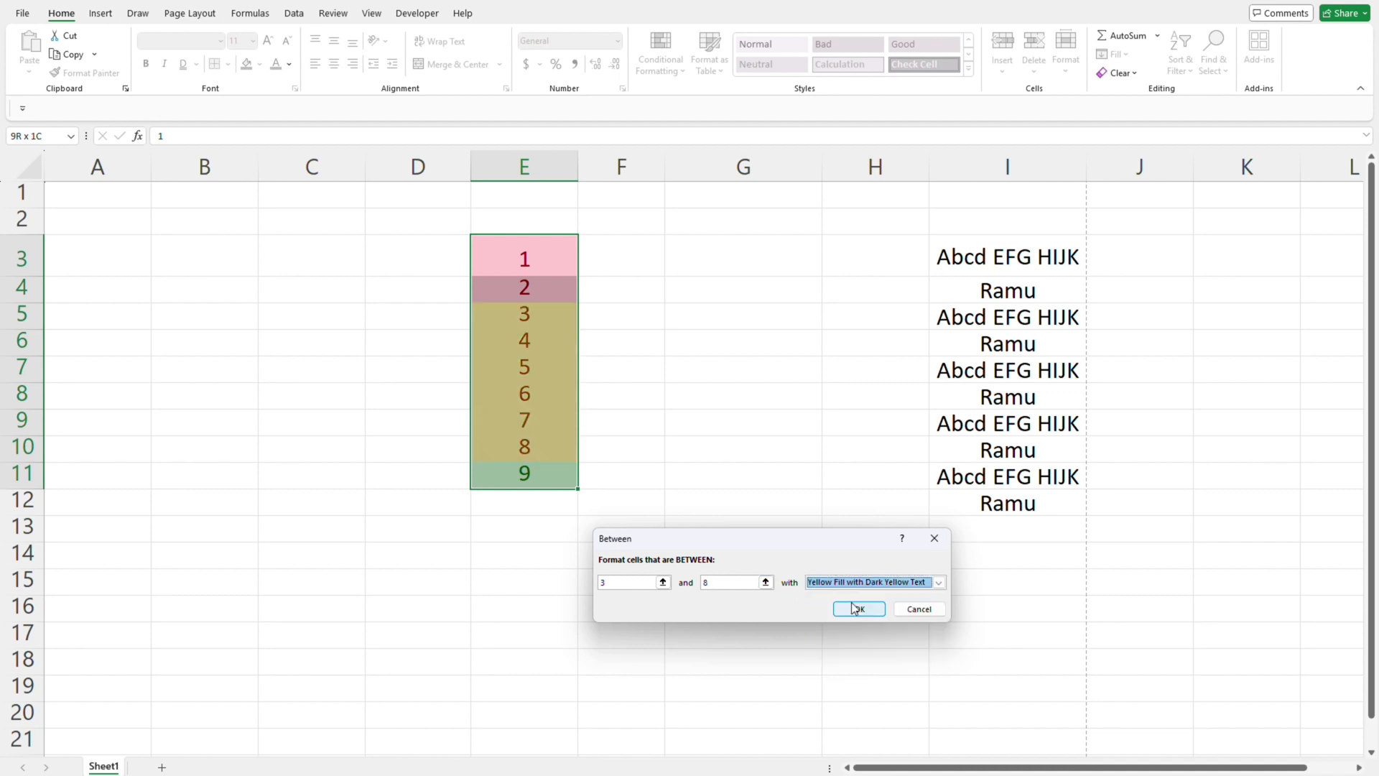
left_click(853, 611)
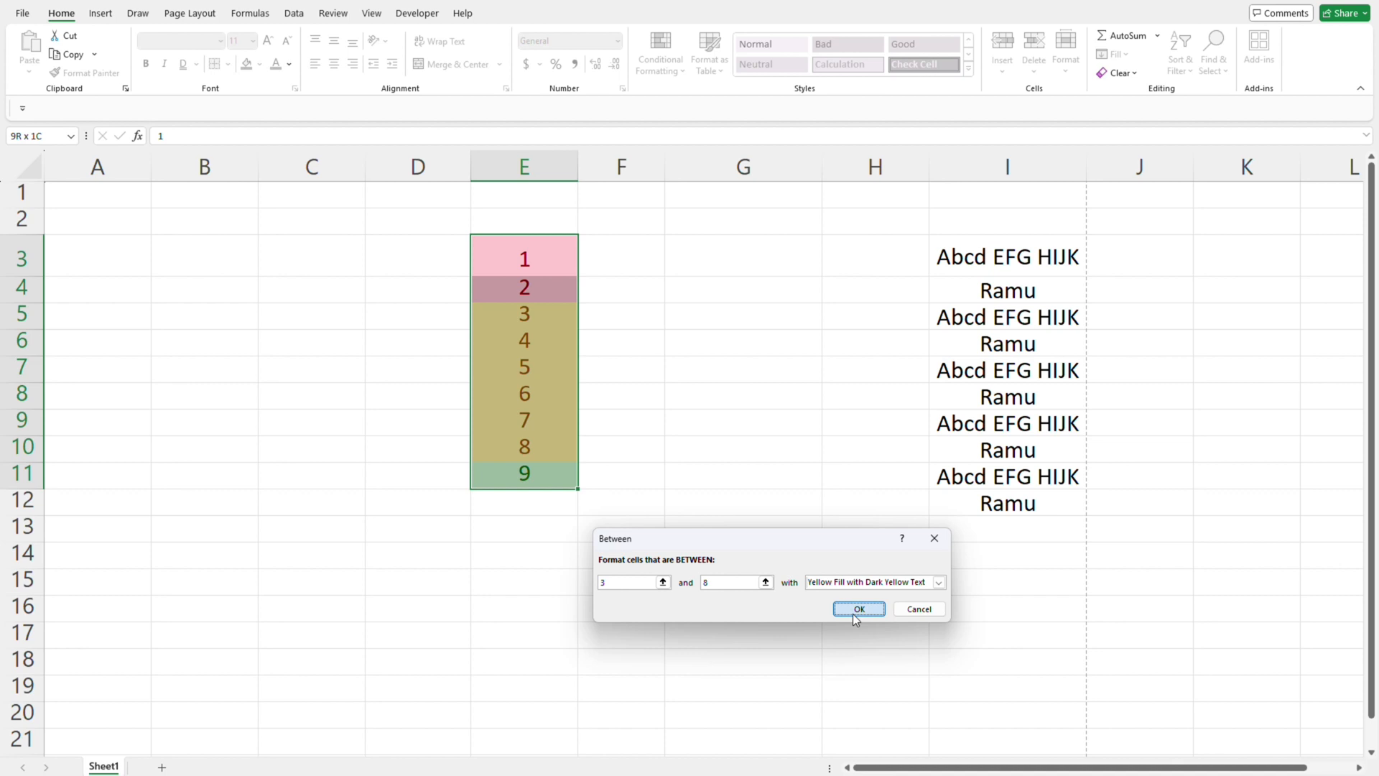
- Select F5:F10 to trace the rows covered by the Between rule
double_click(658, 311)
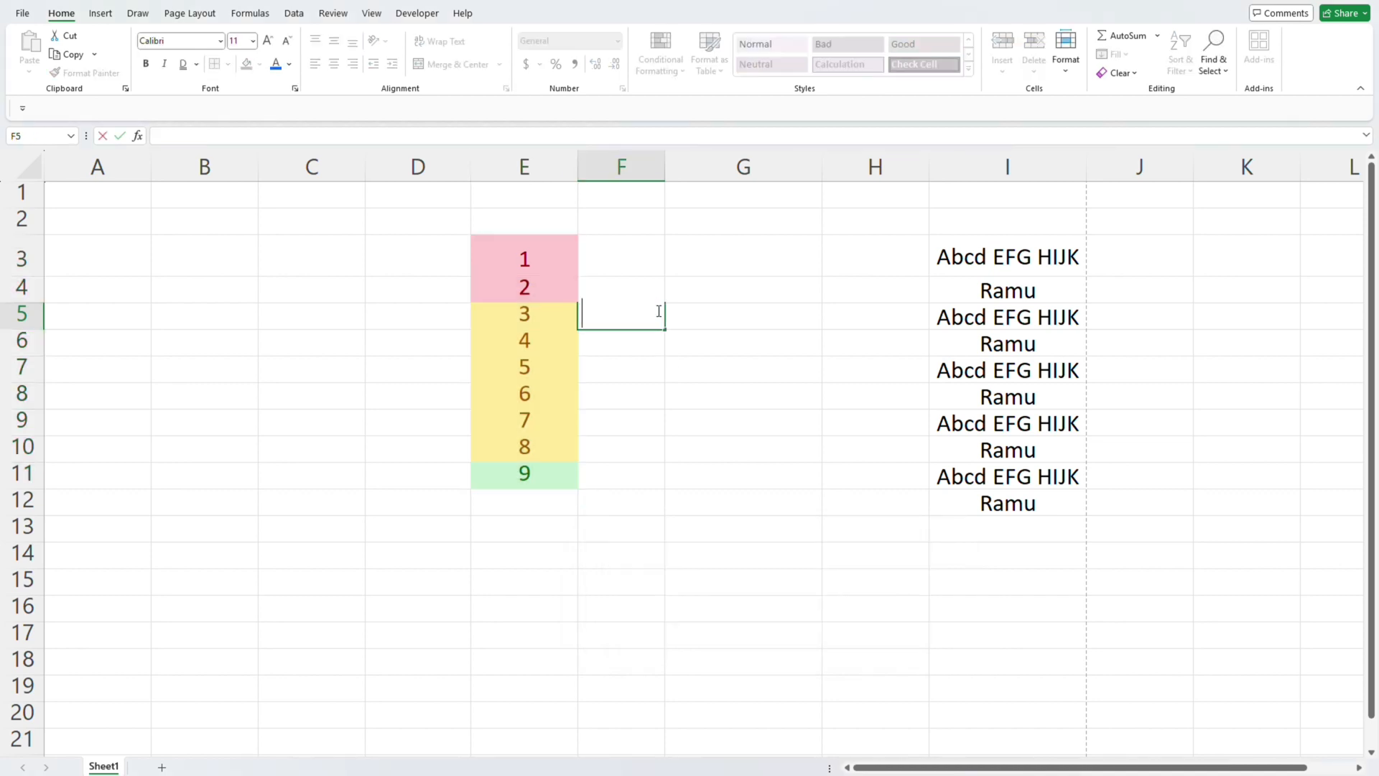
key("shift+Tab")
left_click(658, 311)
key("shift+Down")
key("shift+Down")
key("shift+Down")
key("shift+Down")
key("shift+Down")
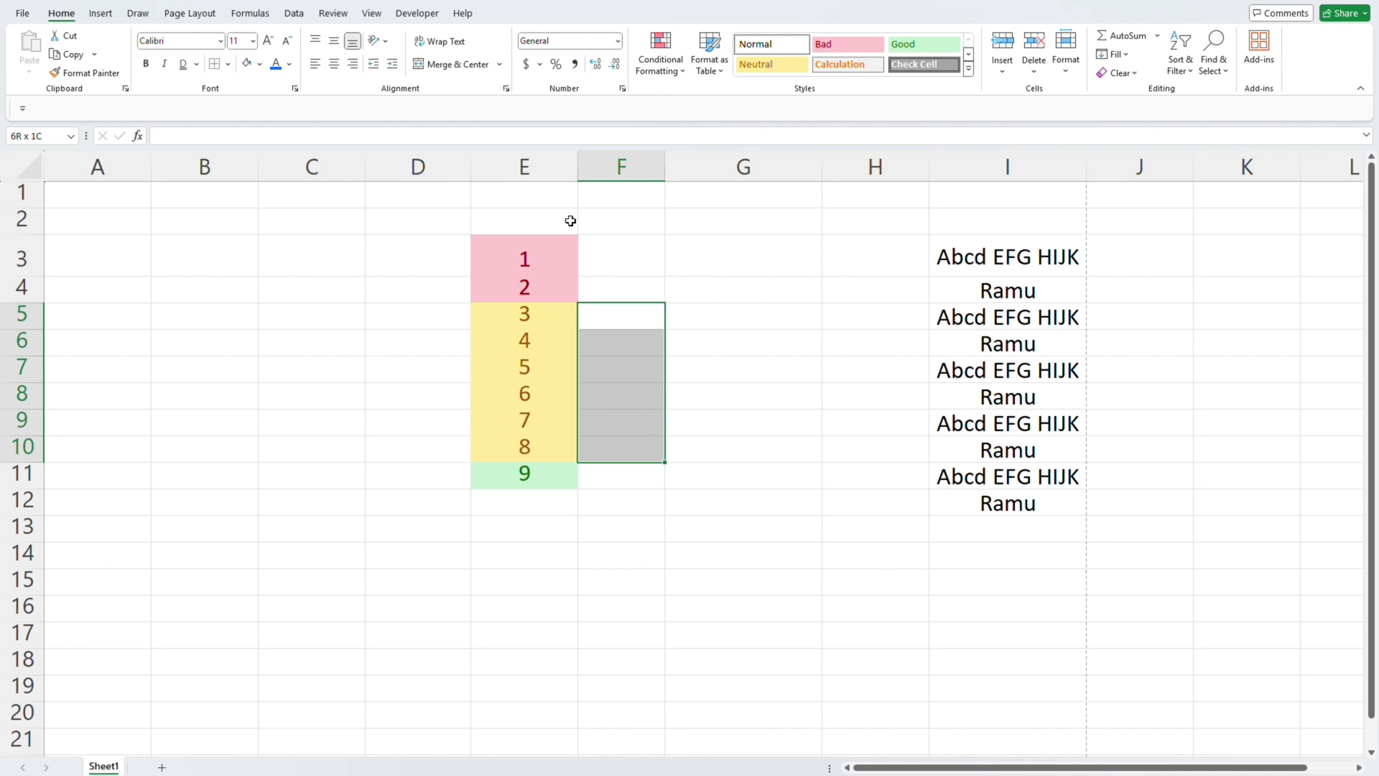
- Start an Equal To highlight rule for E3:E11 and clear its suggested comparison value
left_click(571, 245)
key("ctrl+shift+Down")
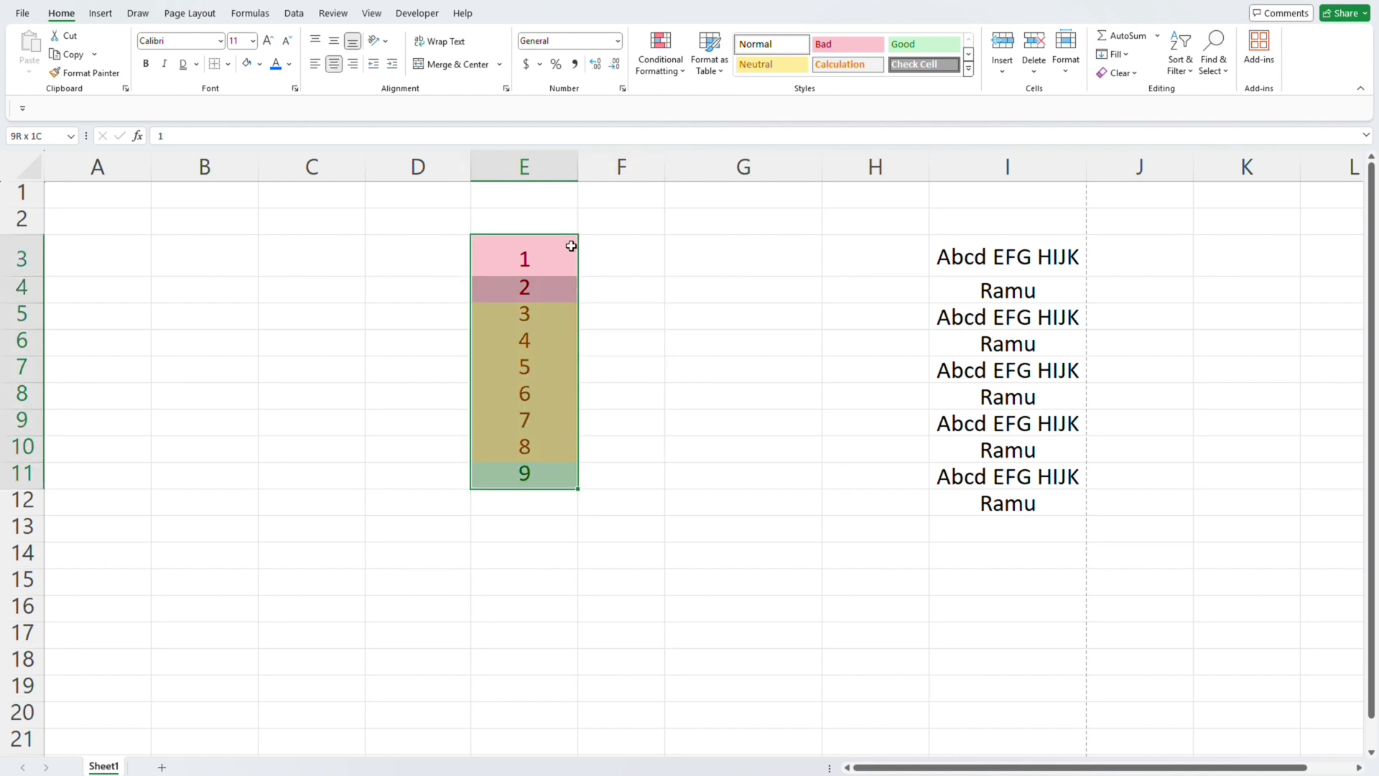
left_click(660, 54)
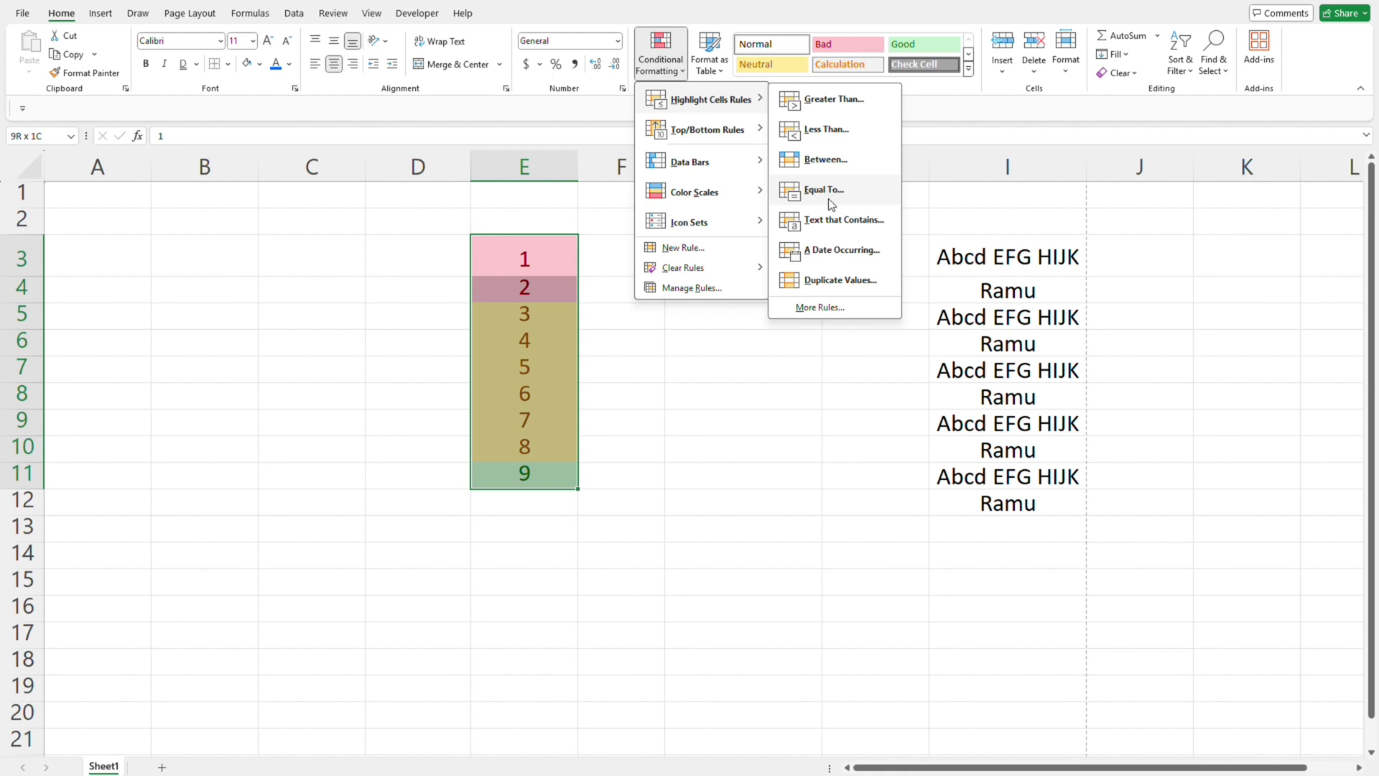
left_click(830, 204)
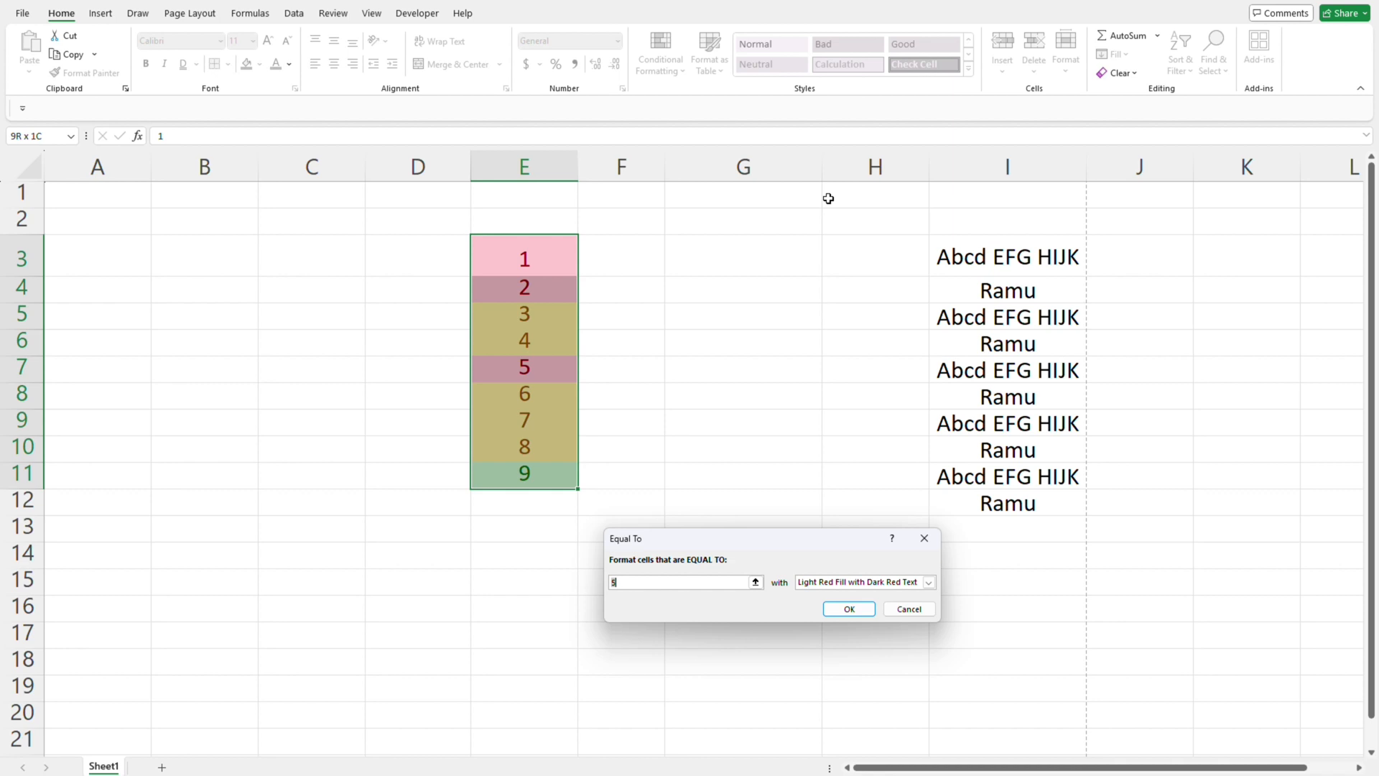
key("BackSpace")
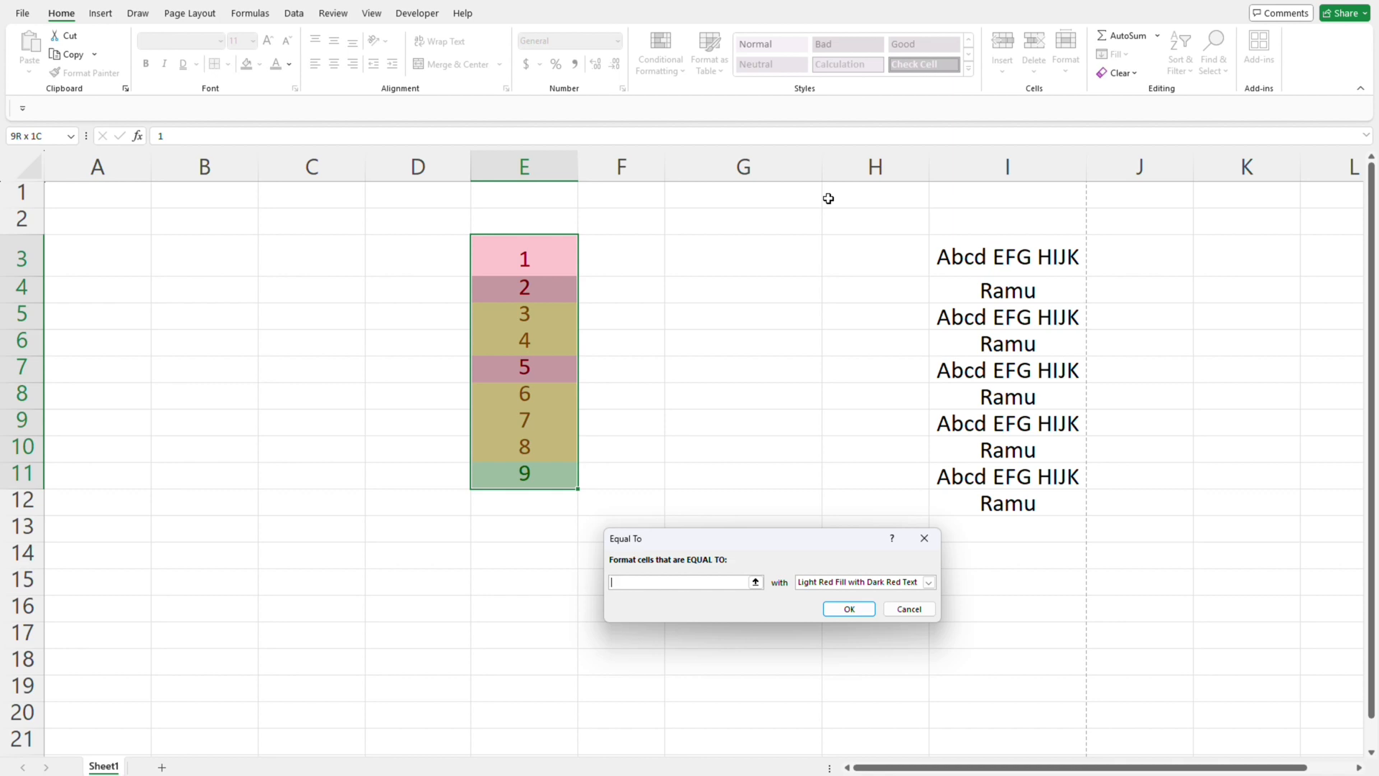